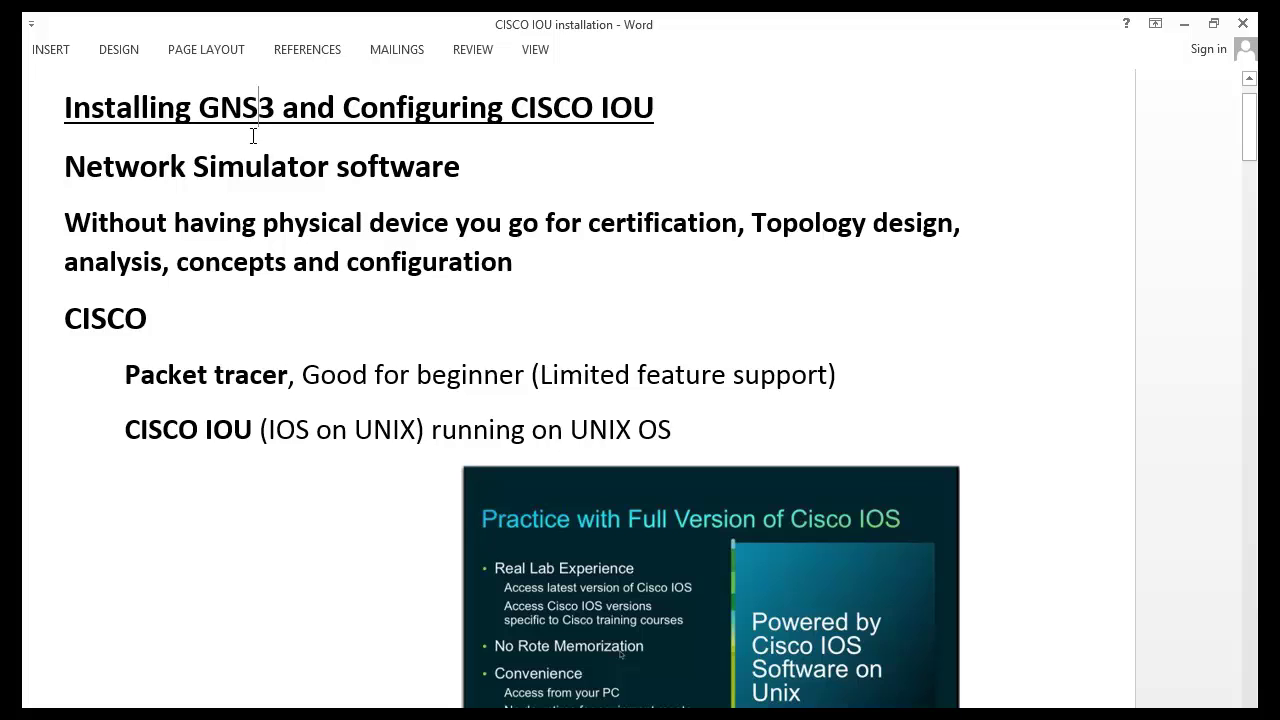
- Highlight 'Installing GNS3', 'IOU' and 'CISCO IOU' in the document title while explaining it
drag(64, 108, 626, 115)
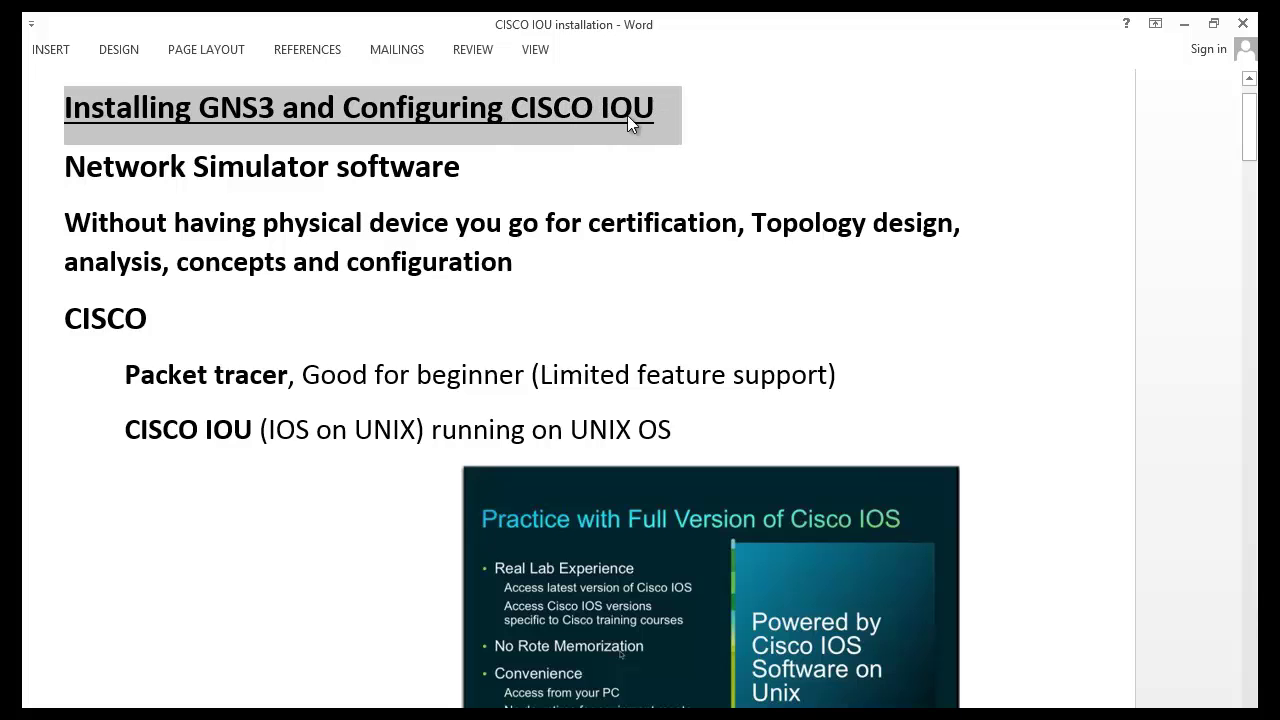
click(645, 157)
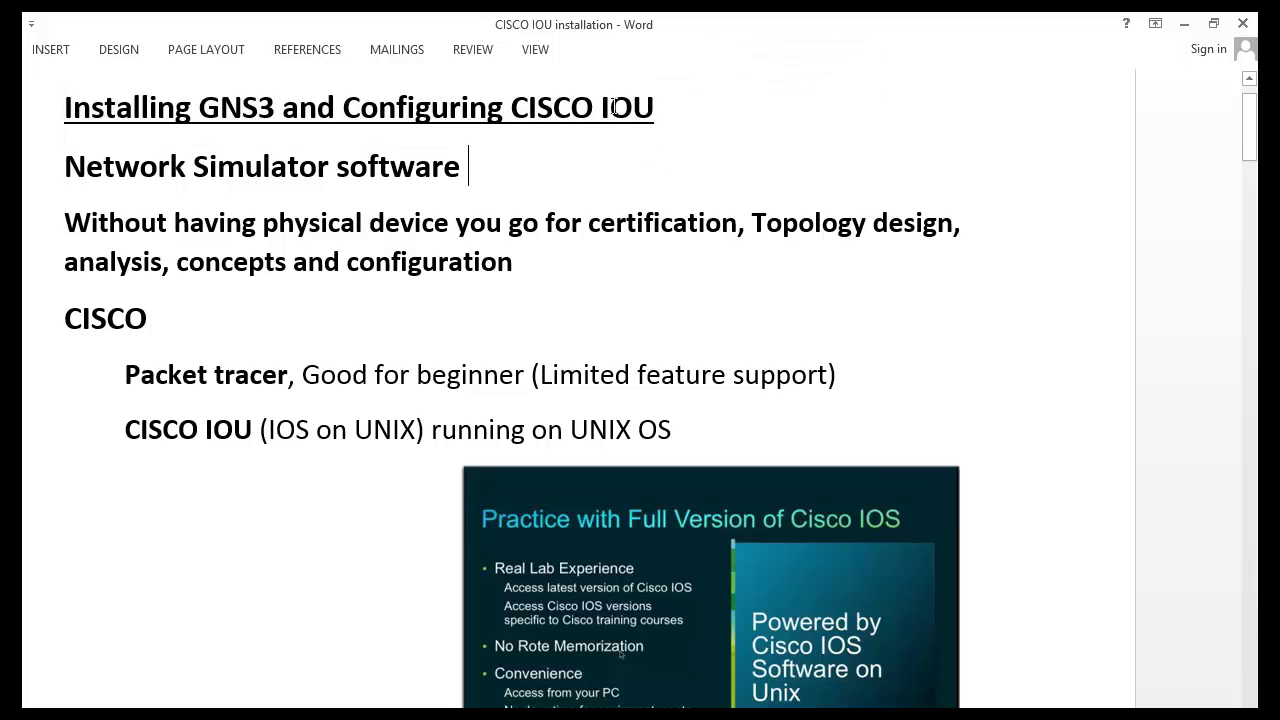
drag(611, 106, 604, 108)
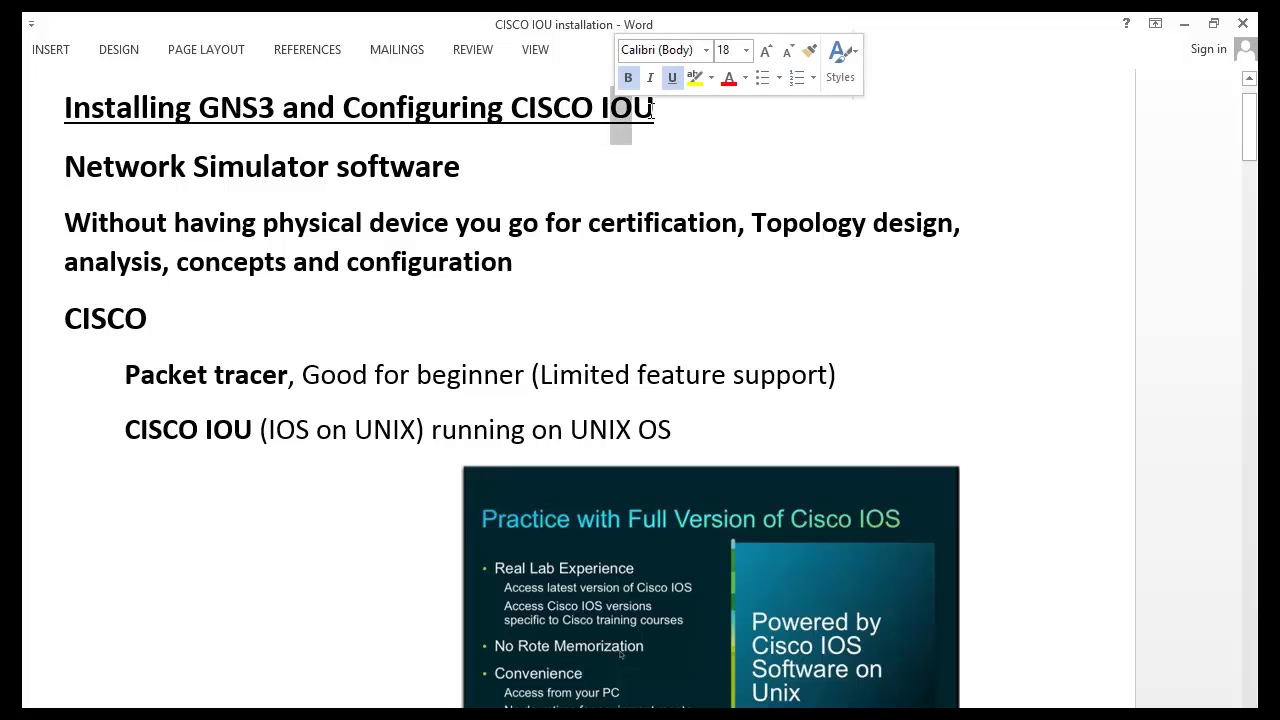
click(604, 166)
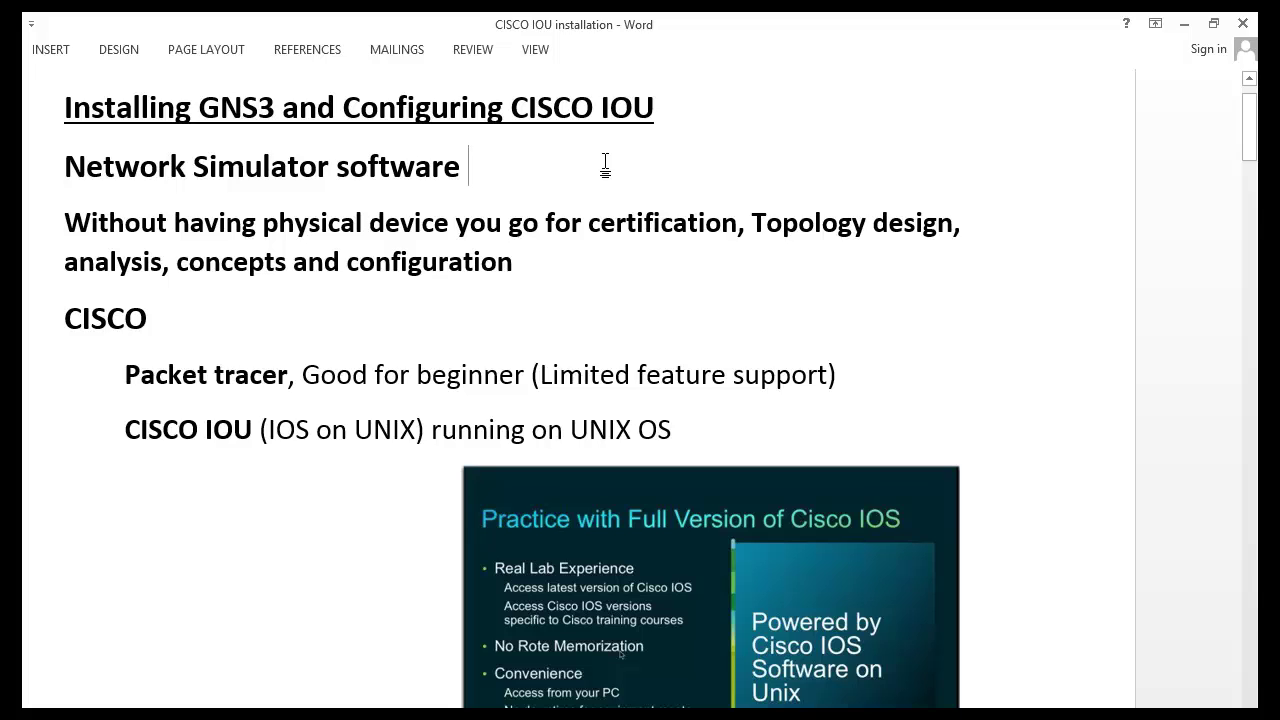
drag(662, 106, 535, 110)
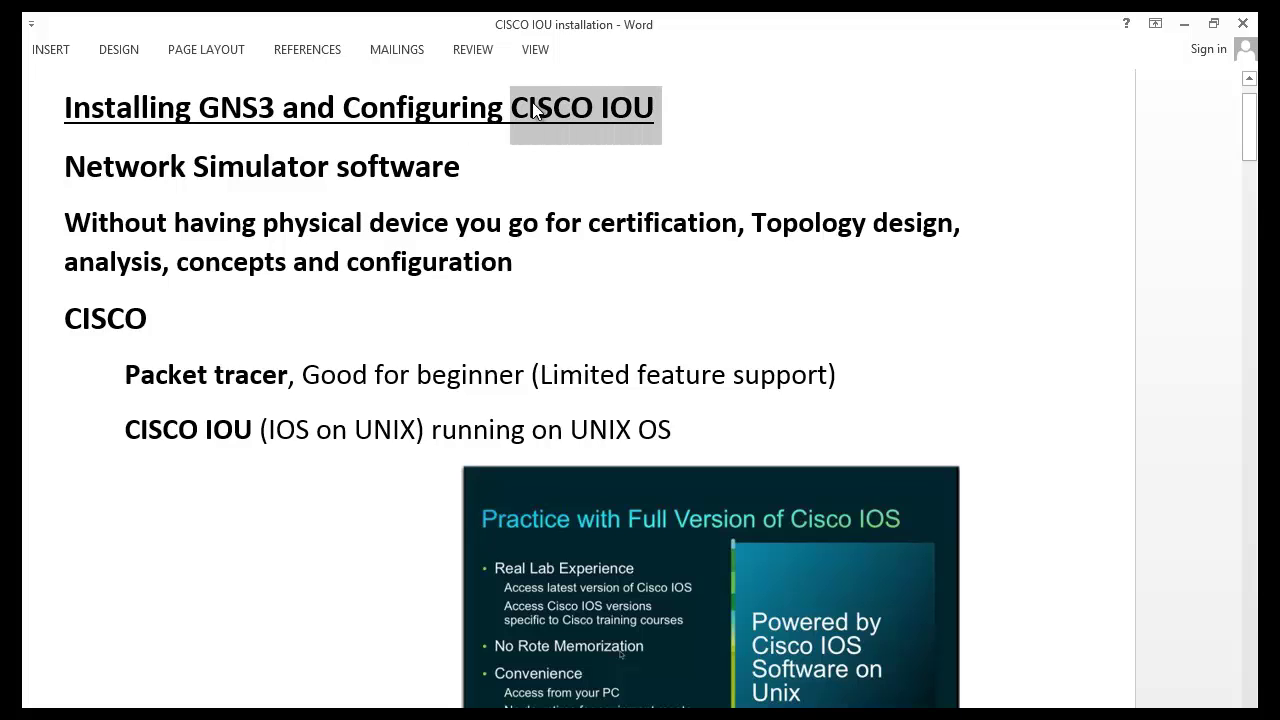
click(480, 169)
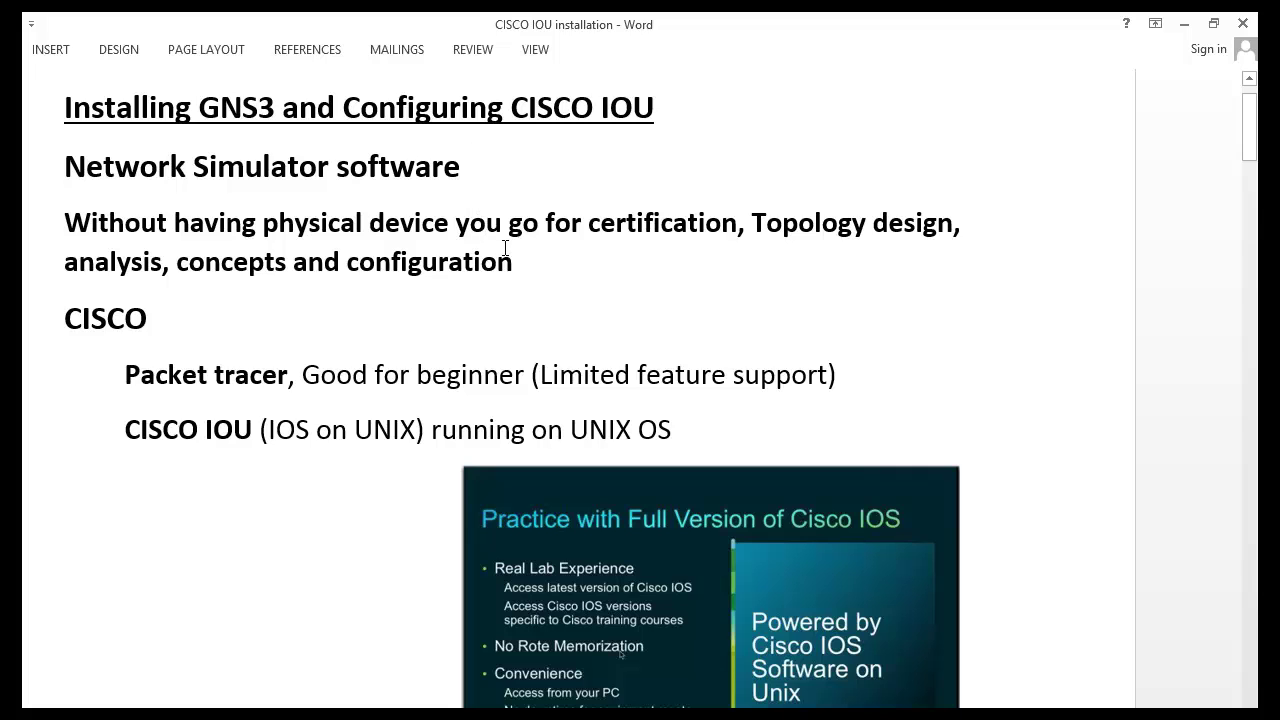
- Scroll to the introduction and highlight the 'Network Simulator software' line
scroll(554, 275, down, 1)
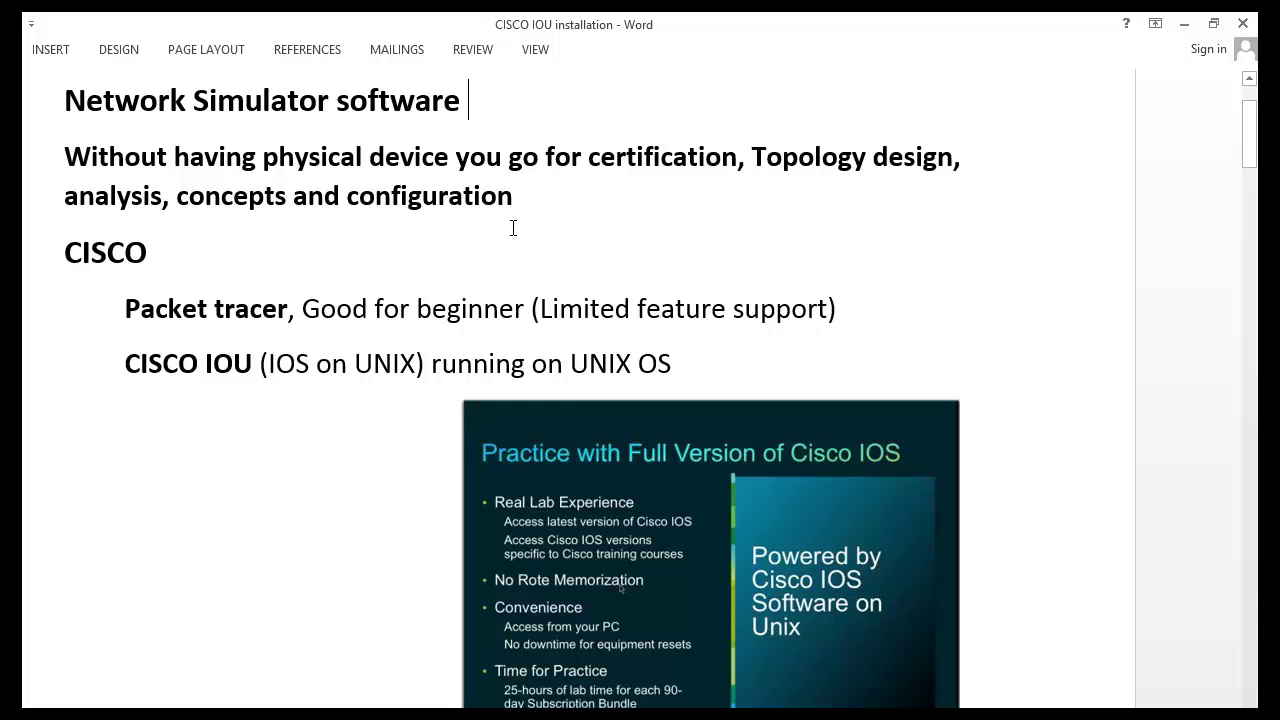
scroll(515, 236, up, 2)
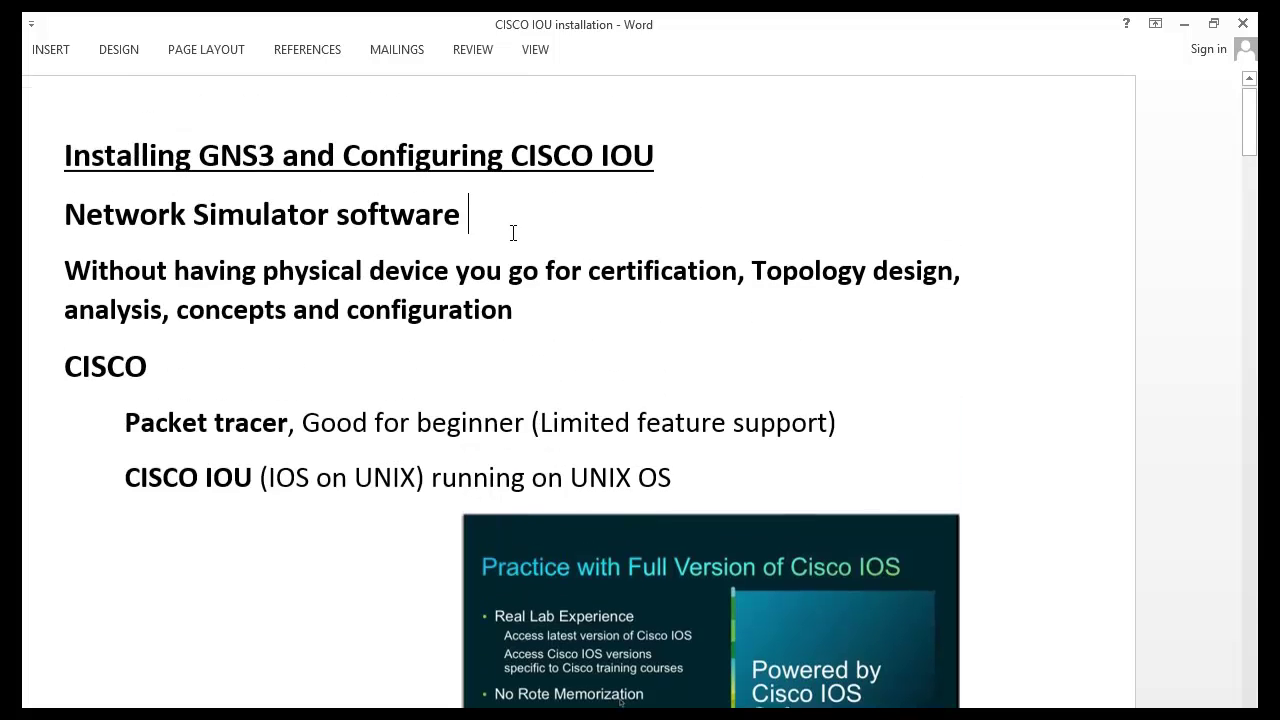
drag(668, 176, 531, 175)
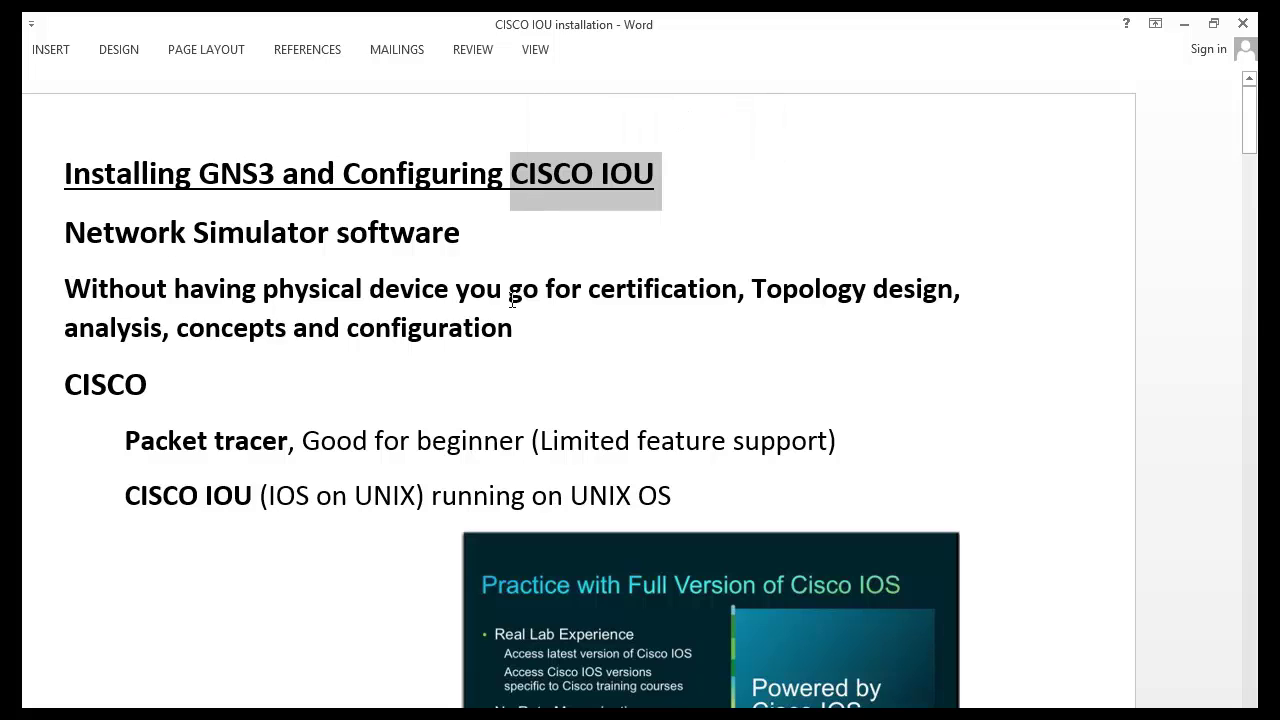
scroll(512, 300, down, 2)
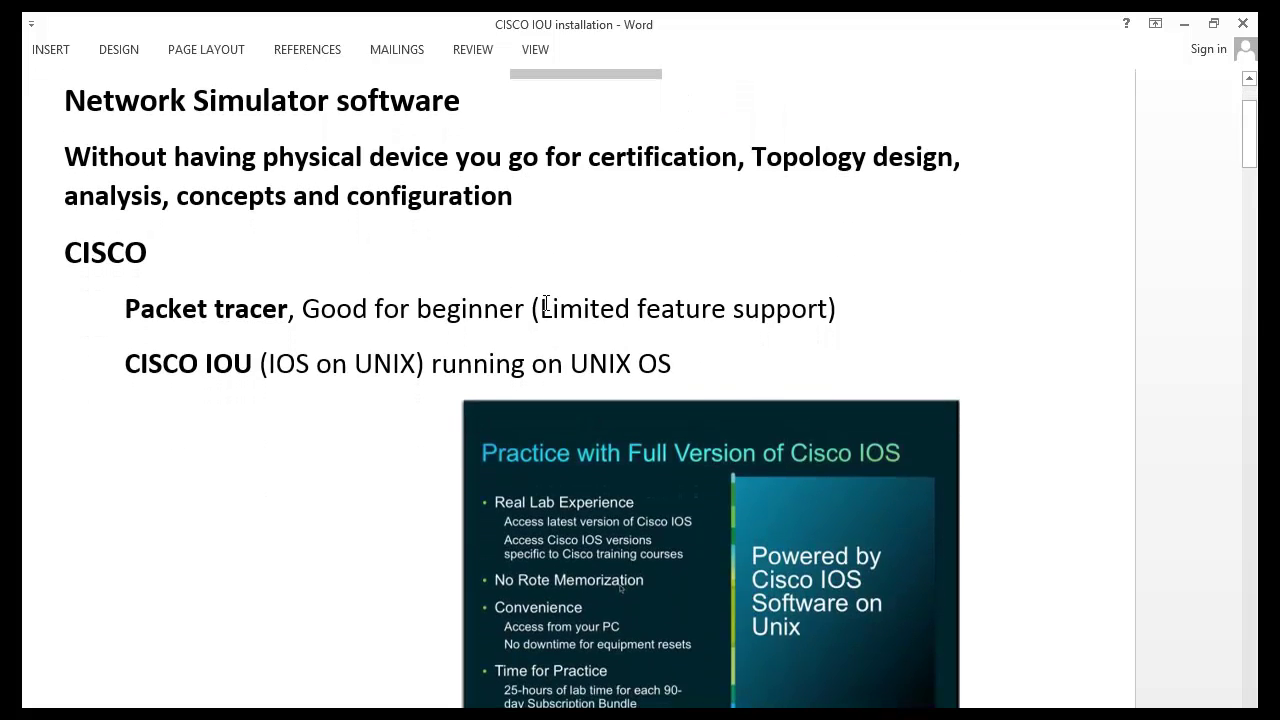
drag(78, 98, 480, 100)
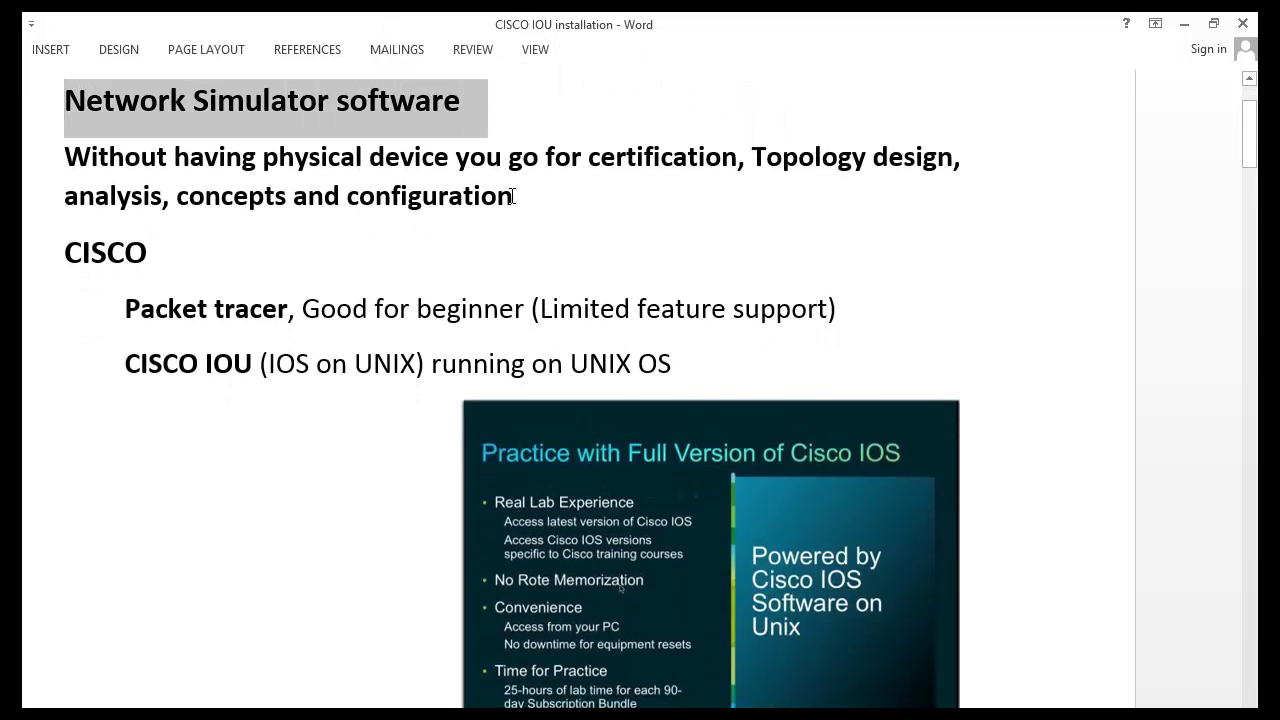
click(543, 220)
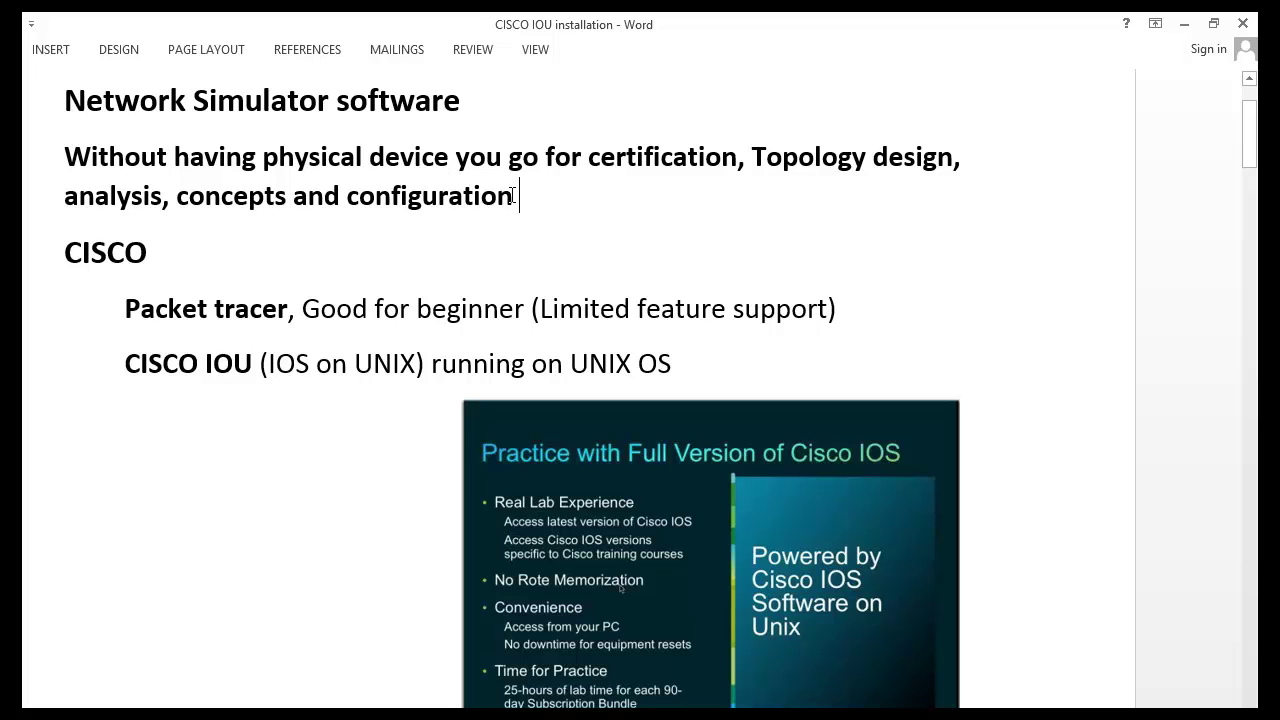
- Highlight 'certification', 'Topology design', 'analysis', 'configuration' and 'having physical device' in the introduction
drag(514, 197, 400, 197)
drag(737, 157, 590, 163)
click(617, 223)
drag(753, 157, 960, 163)
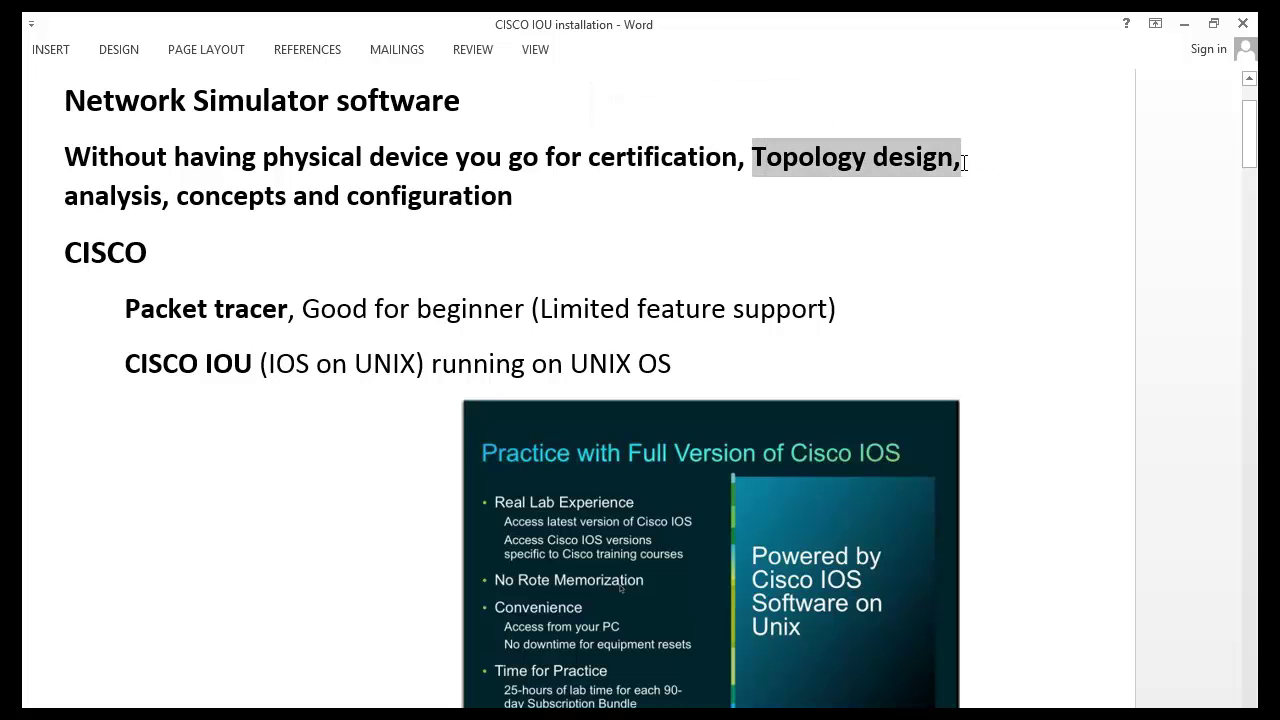
drag(160, 192, 55, 200)
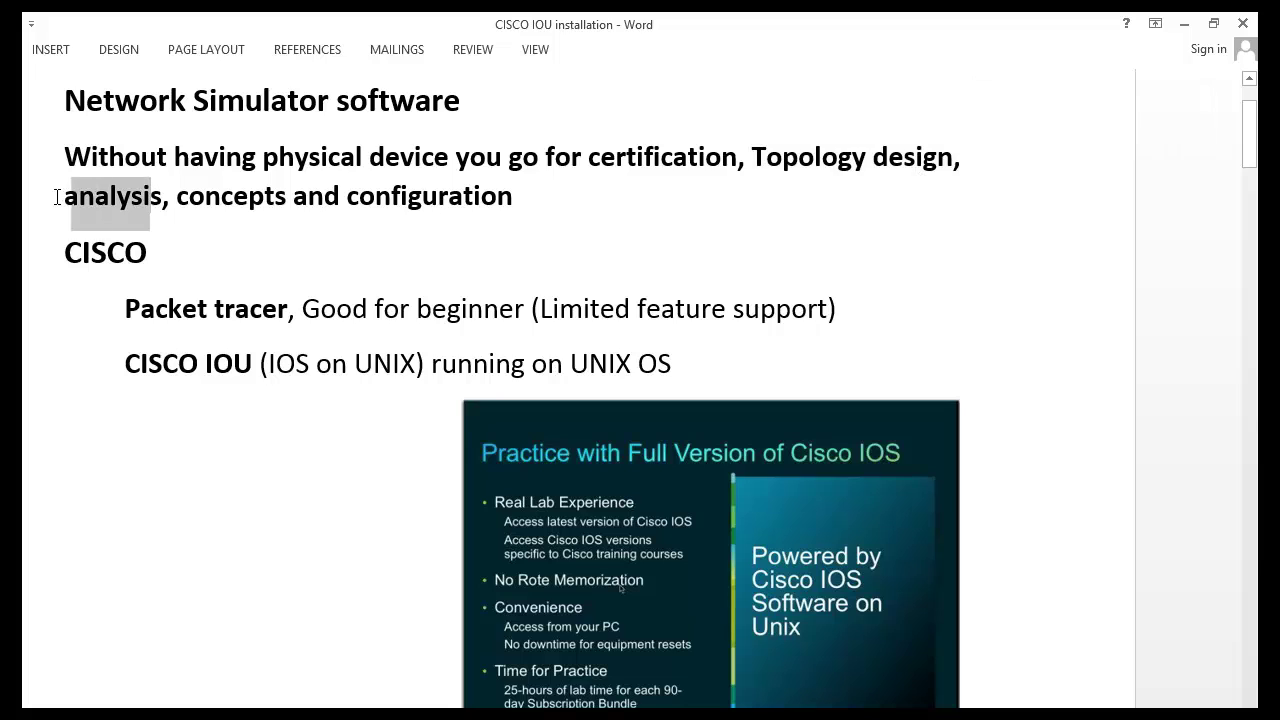
click(286, 197)
drag(519, 207, 354, 198)
click(445, 274)
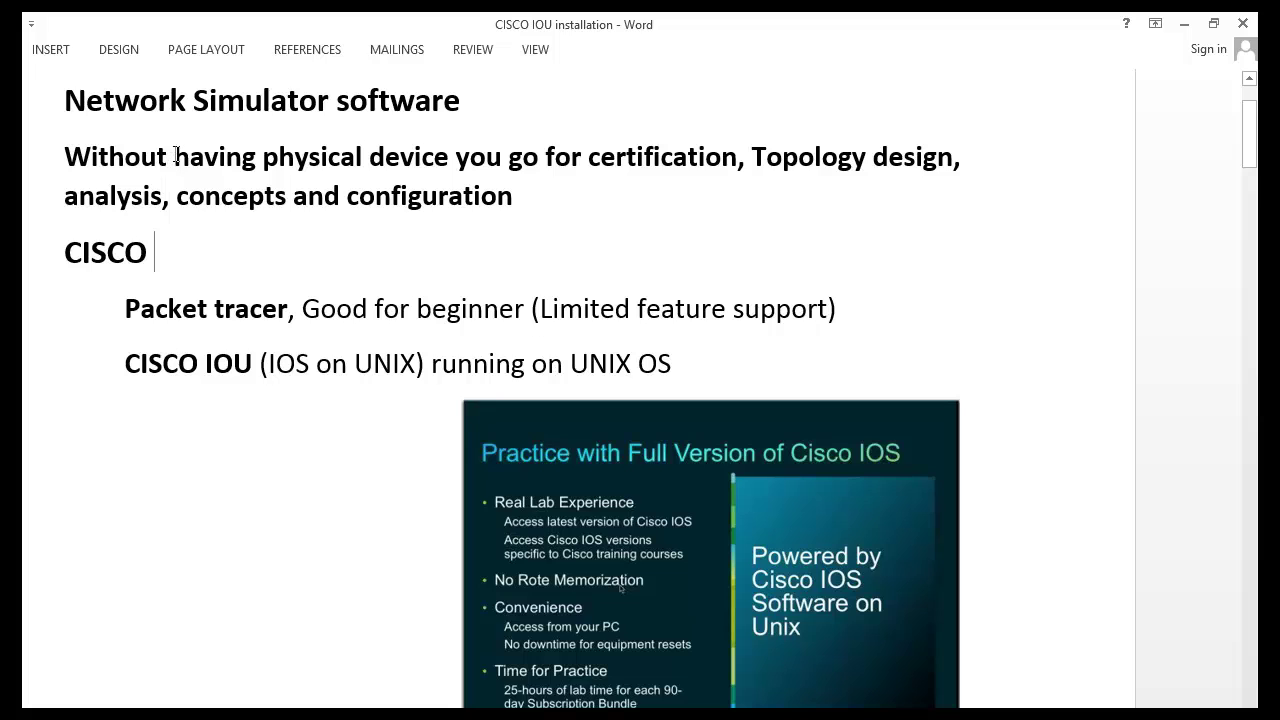
drag(229, 155, 427, 157)
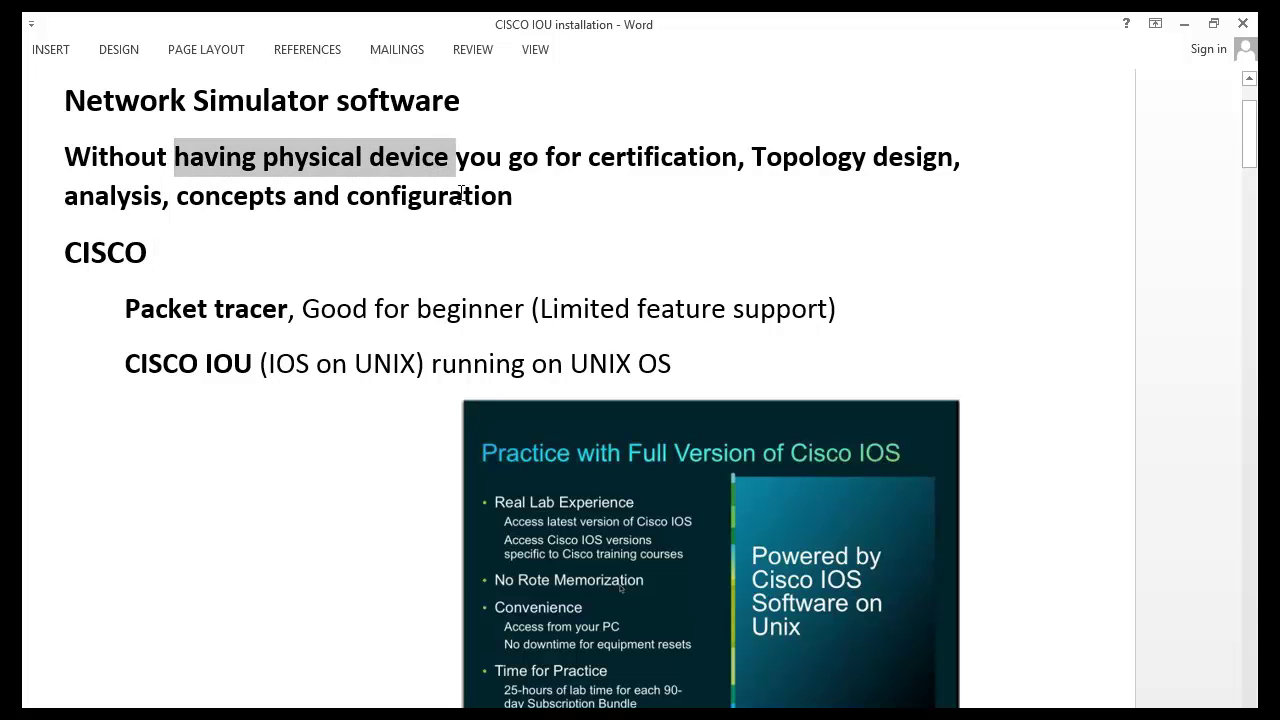
click(491, 245)
- Highlight the Network Simulator software line, then 'Packet tracer' and 'CISCO IOU' further down
scroll(370, 229, down, 1)
scroll(371, 230, down, 1)
scroll(371, 230, up, 4)
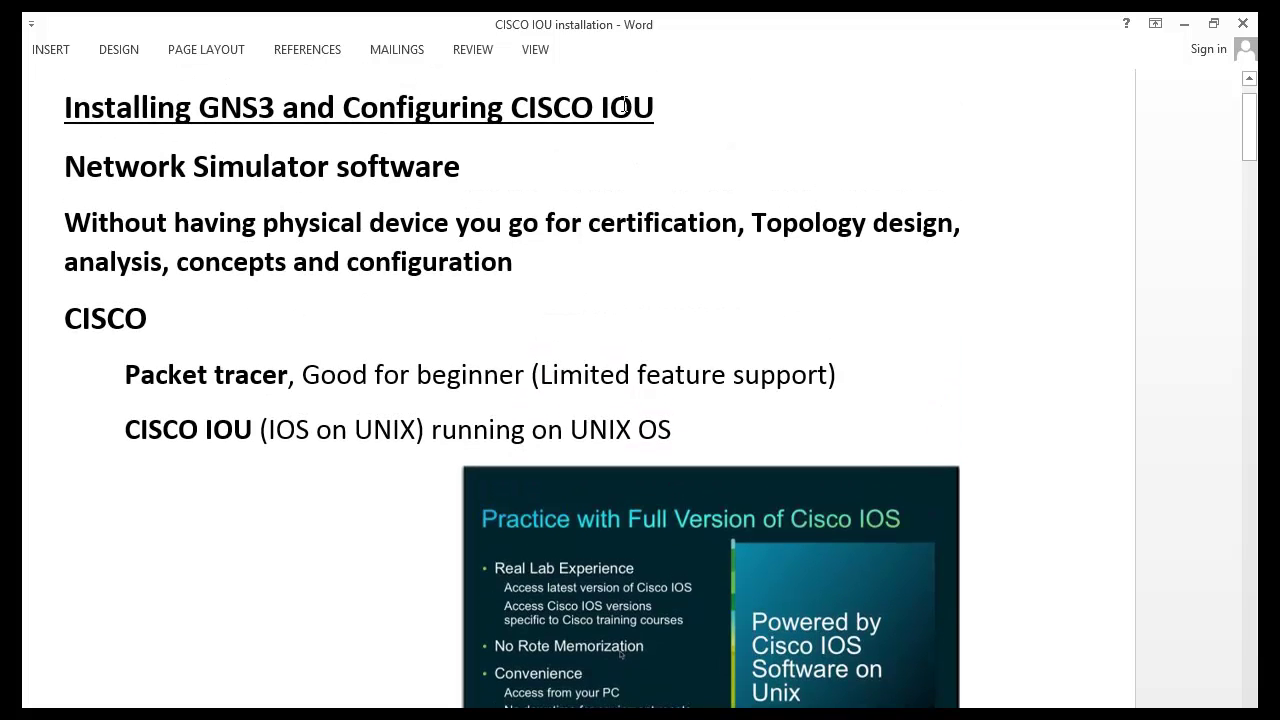
click(500, 163)
triple_click(89, 163)
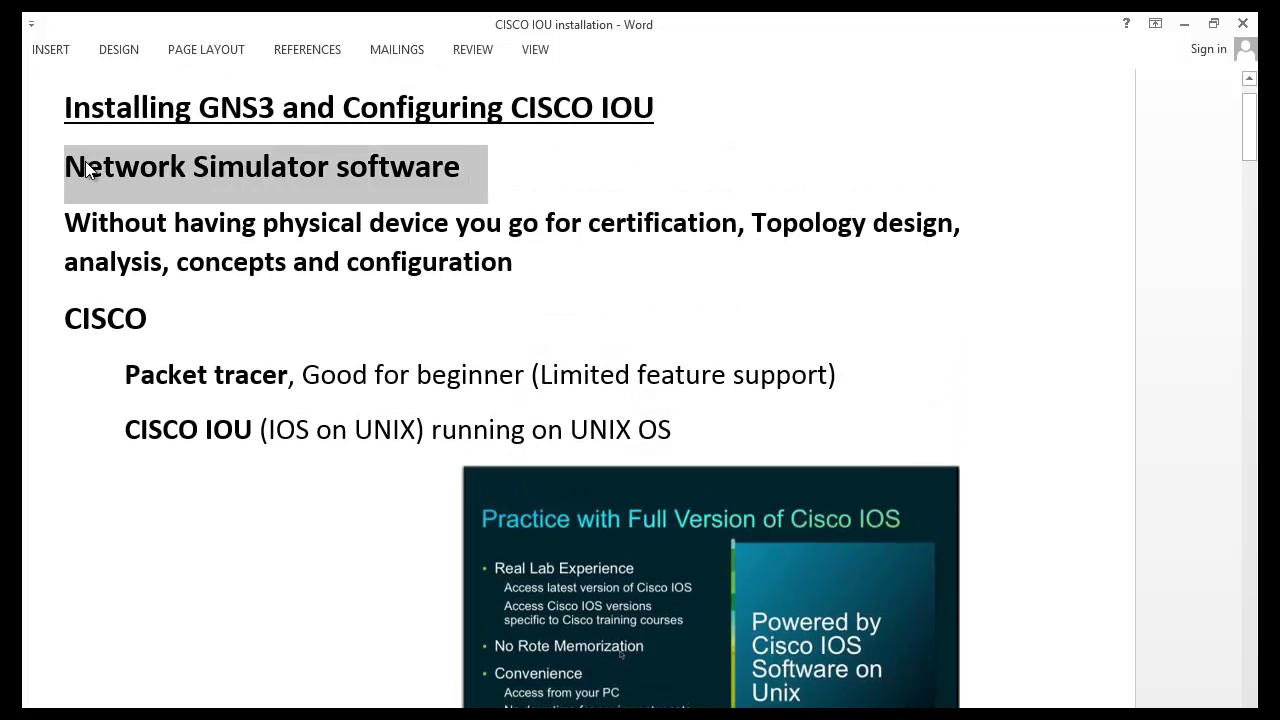
click(222, 296)
scroll(223, 296, down, 1)
scroll(223, 296, down, 2)
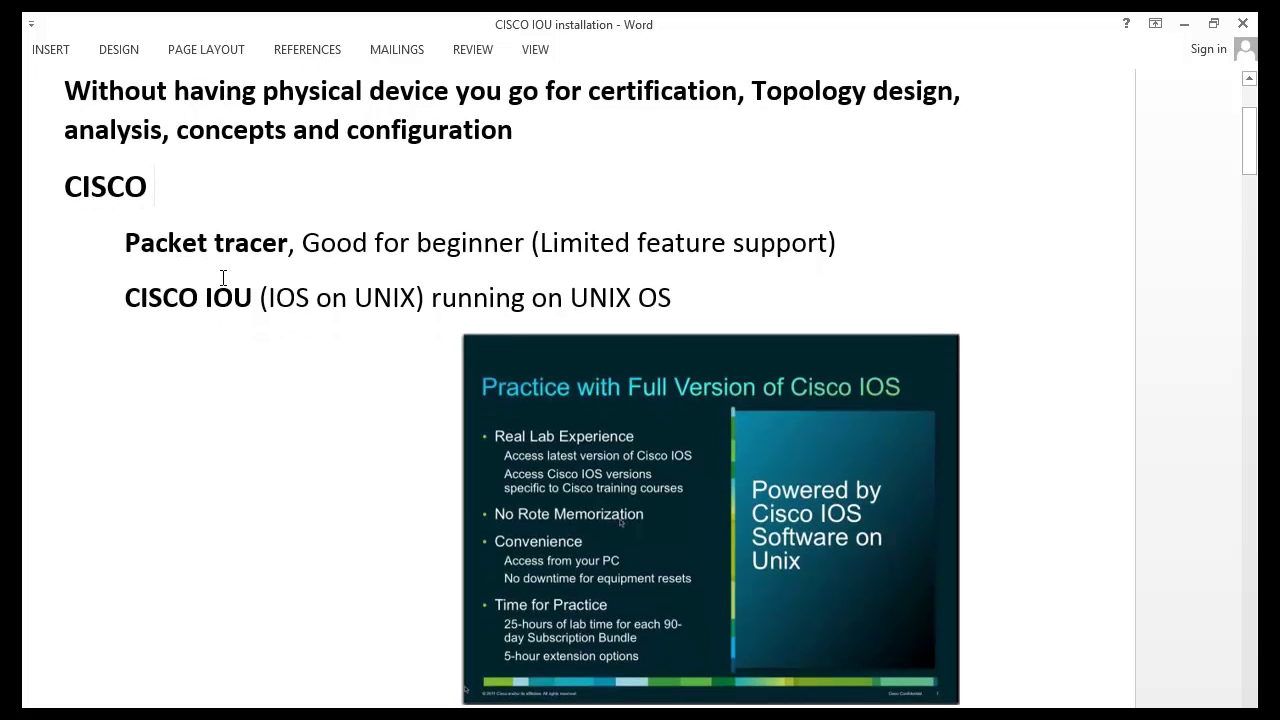
drag(126, 240, 283, 242)
drag(136, 291, 256, 297)
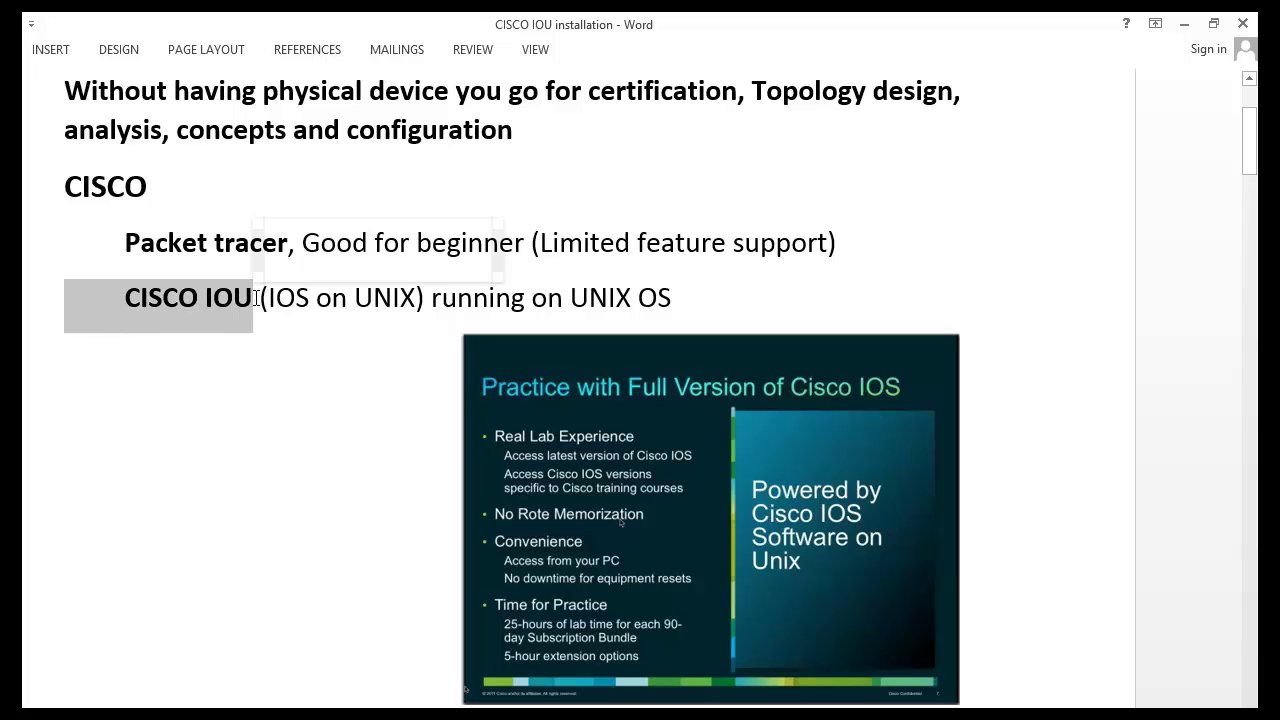
click(237, 341)
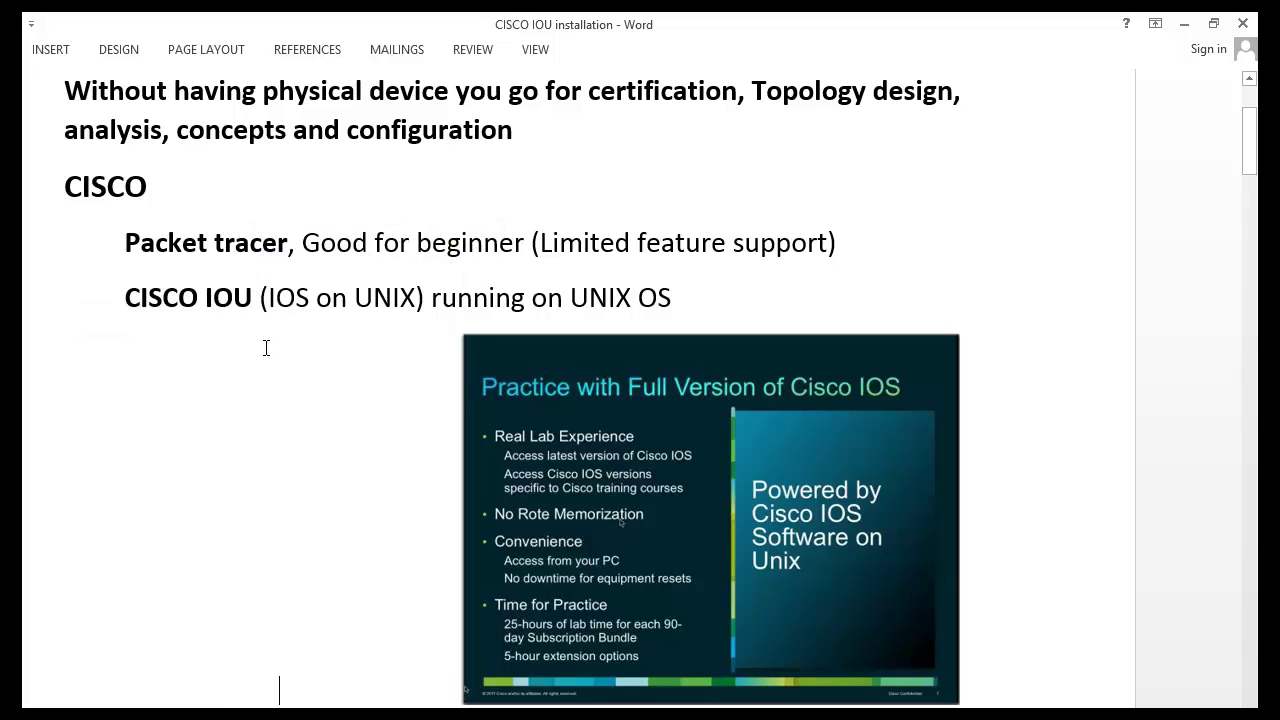
- Highlight 'IOS', 'UNIX OS' and the 'Others' heading in the text
scroll(266, 348, down, 1)
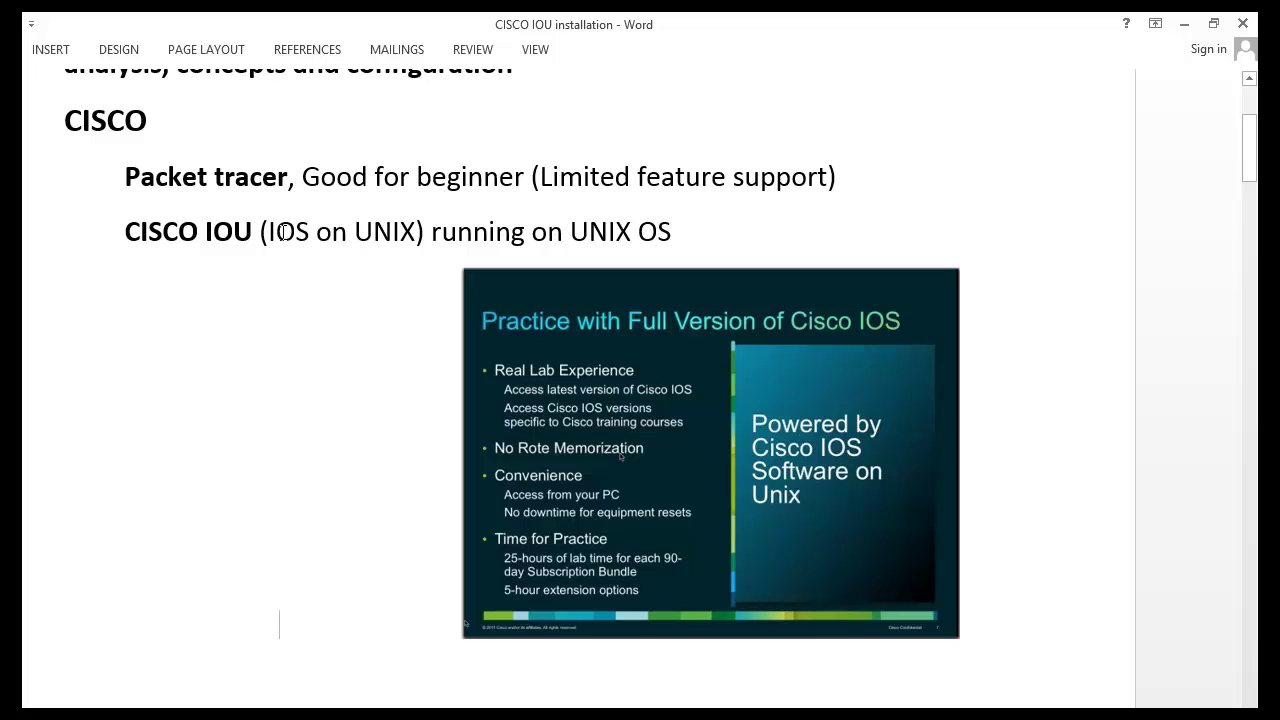
mouse_move(284, 232)
mouse_down()
mouse_move(320, 233)
mouse_move(309, 232)
mouse_up()
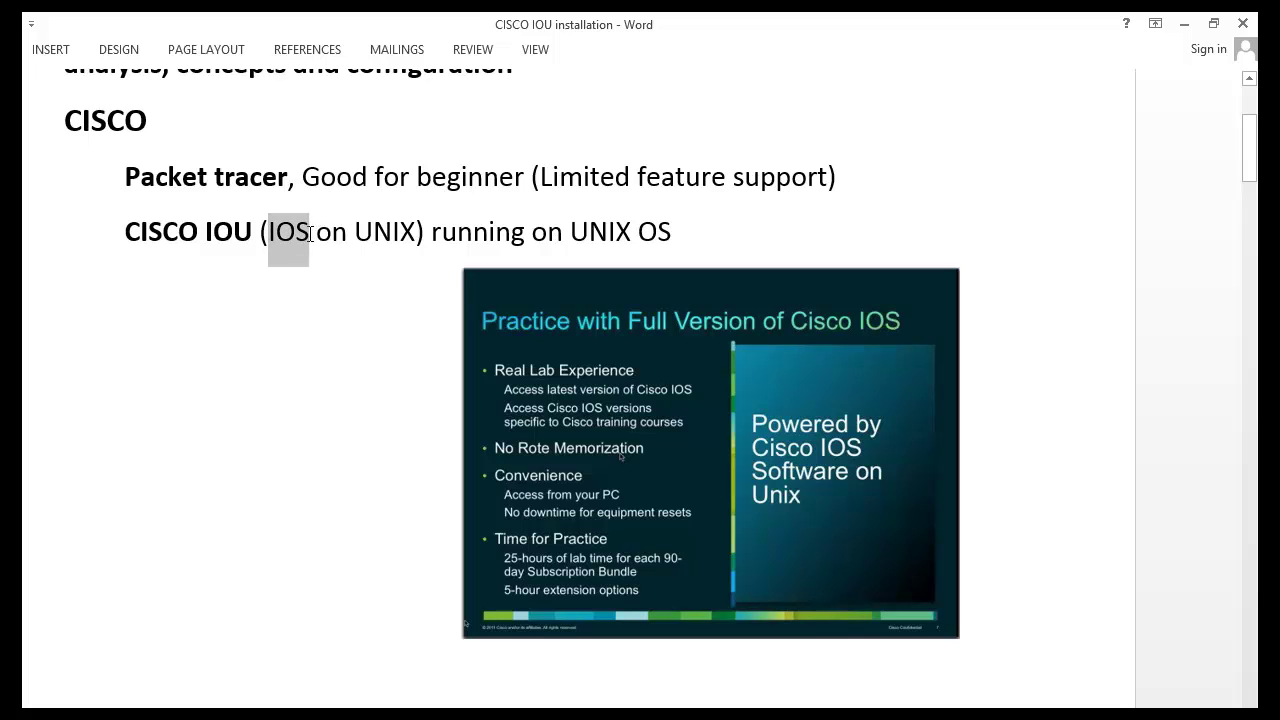
click(296, 157)
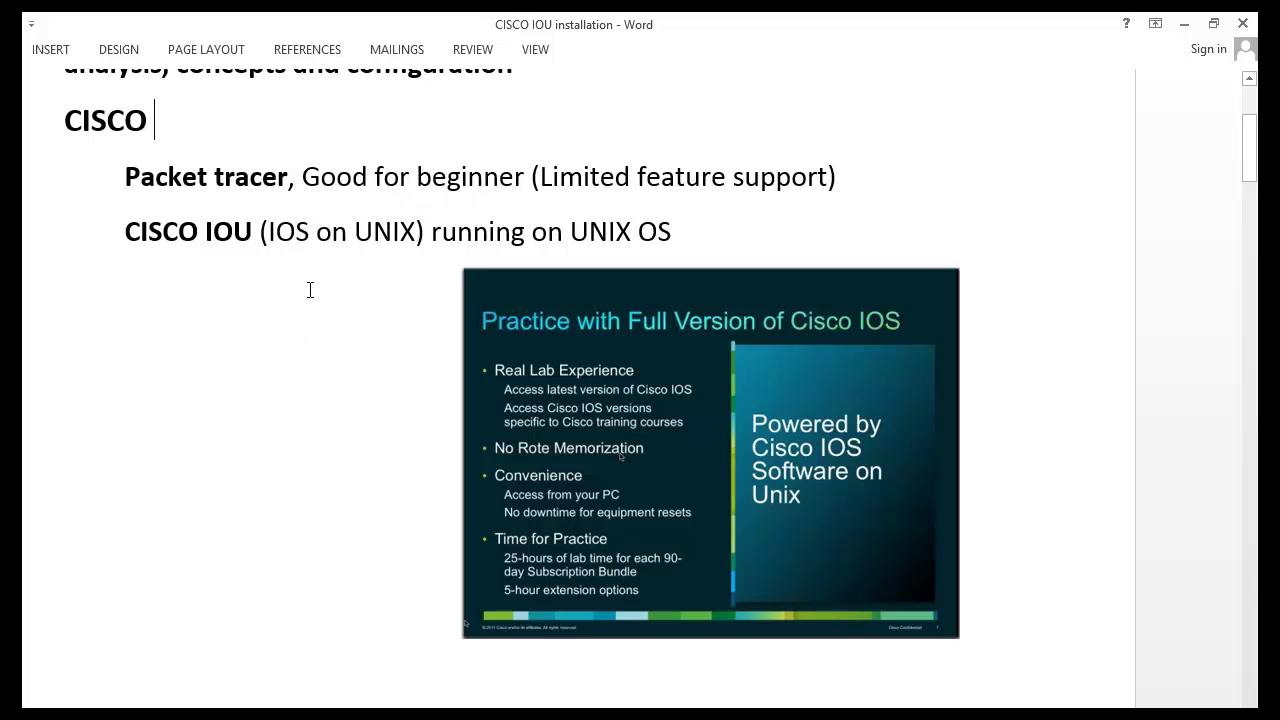
drag(309, 236, 270, 246)
click(289, 322)
drag(696, 236, 579, 230)
click(720, 240)
scroll(720, 240, down, 5)
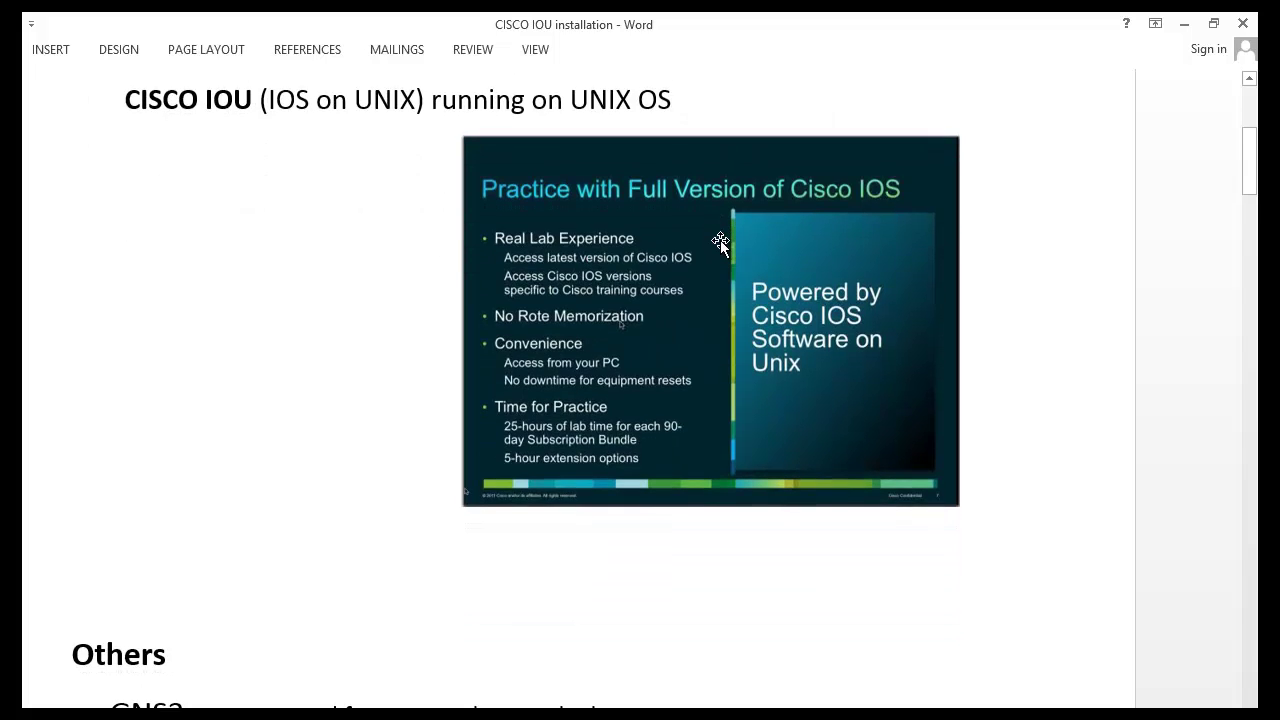
scroll(722, 241, down, 1)
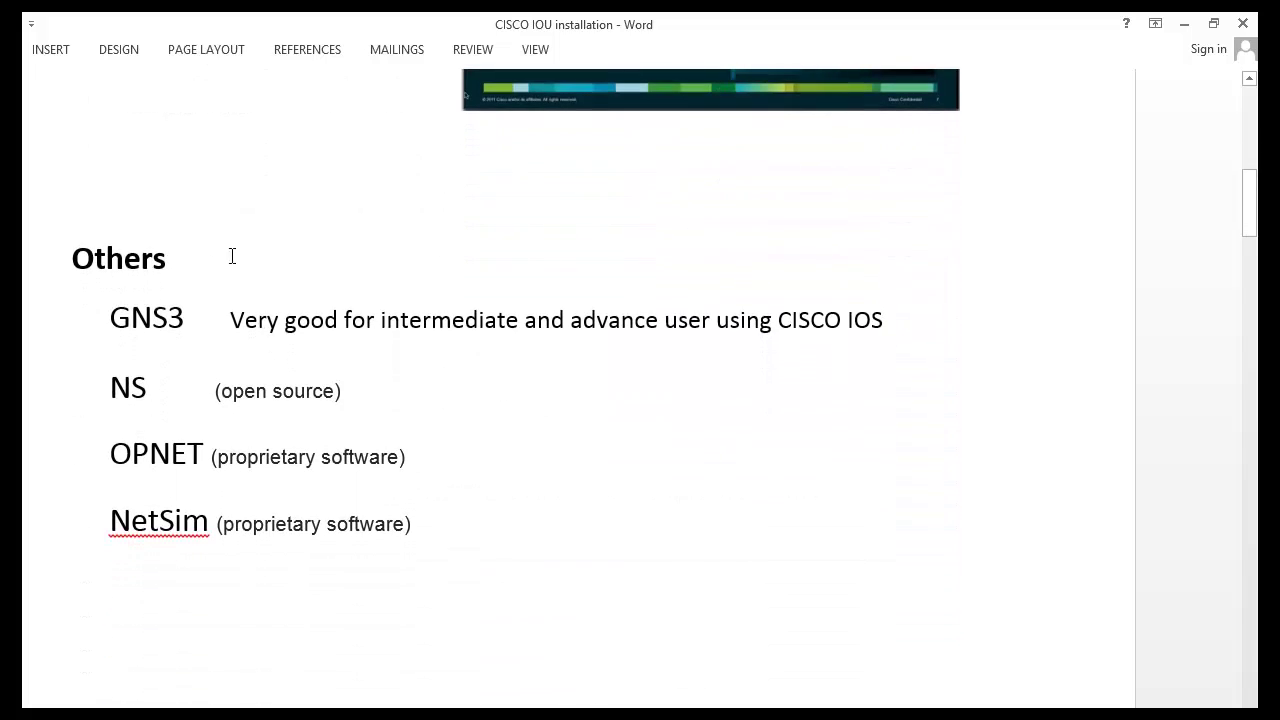
drag(168, 258, 55, 262)
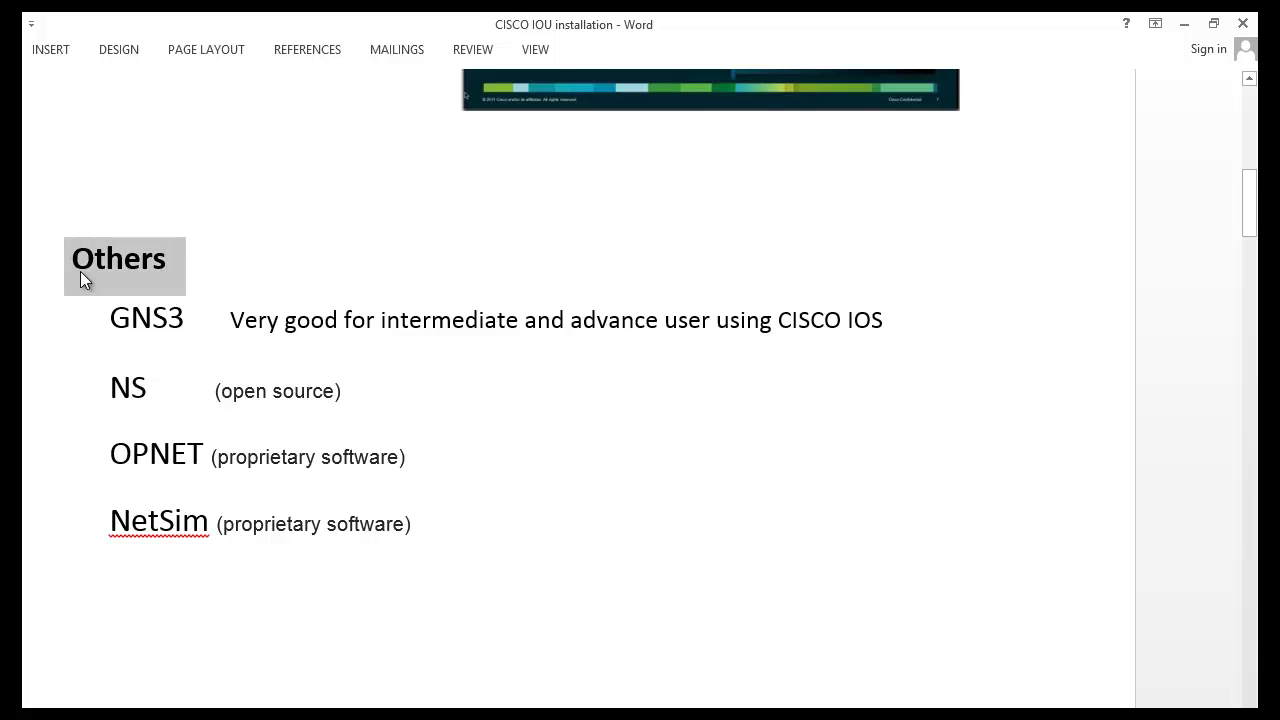
click(312, 275)
- Highlight the GNS3, NS and NetSim entries and the GNS3 description
scroll(312, 272, down, 2)
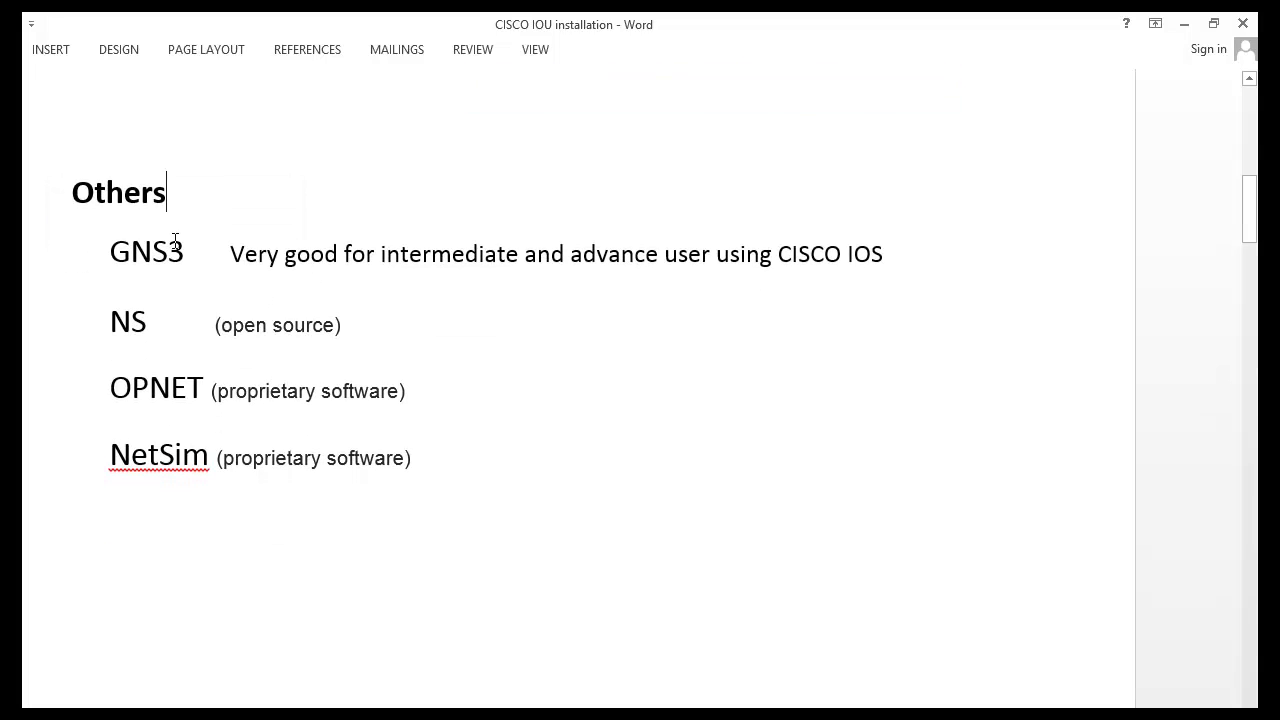
drag(190, 253, 100, 251)
click(101, 322)
drag(101, 322, 214, 324)
click(207, 390)
key(Down)
drag(231, 252, 909, 254)
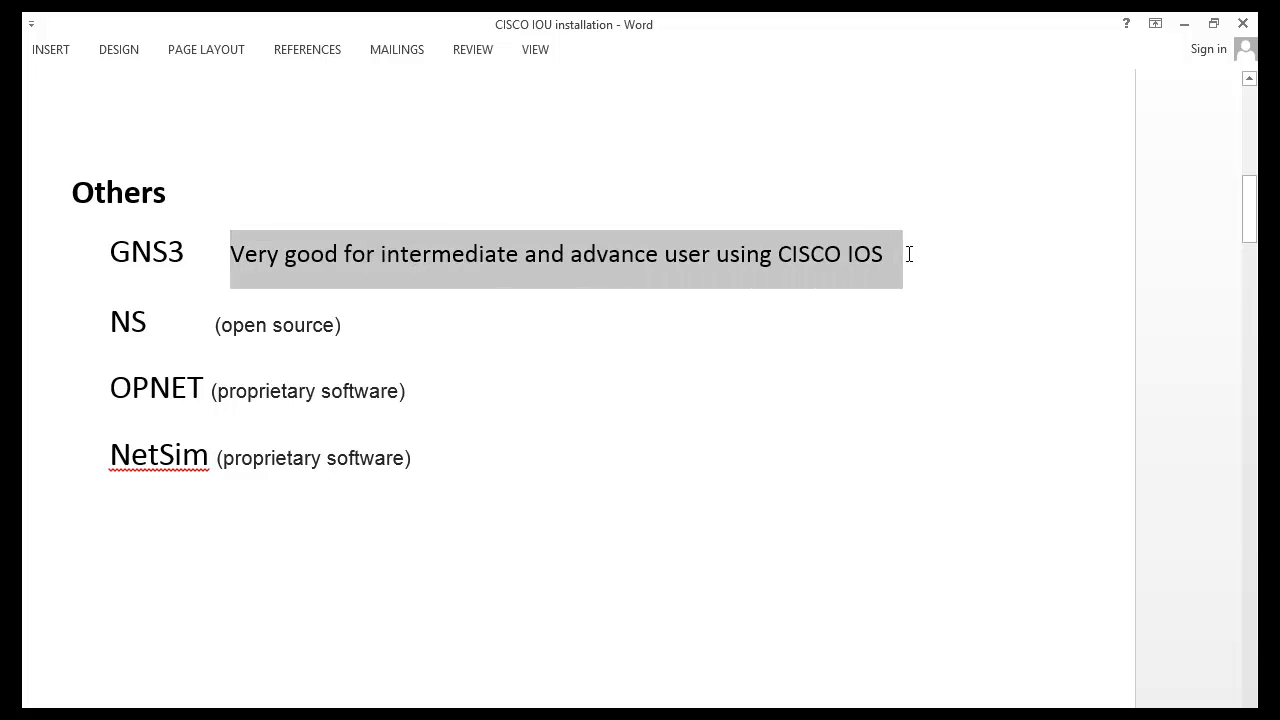
click(586, 354)
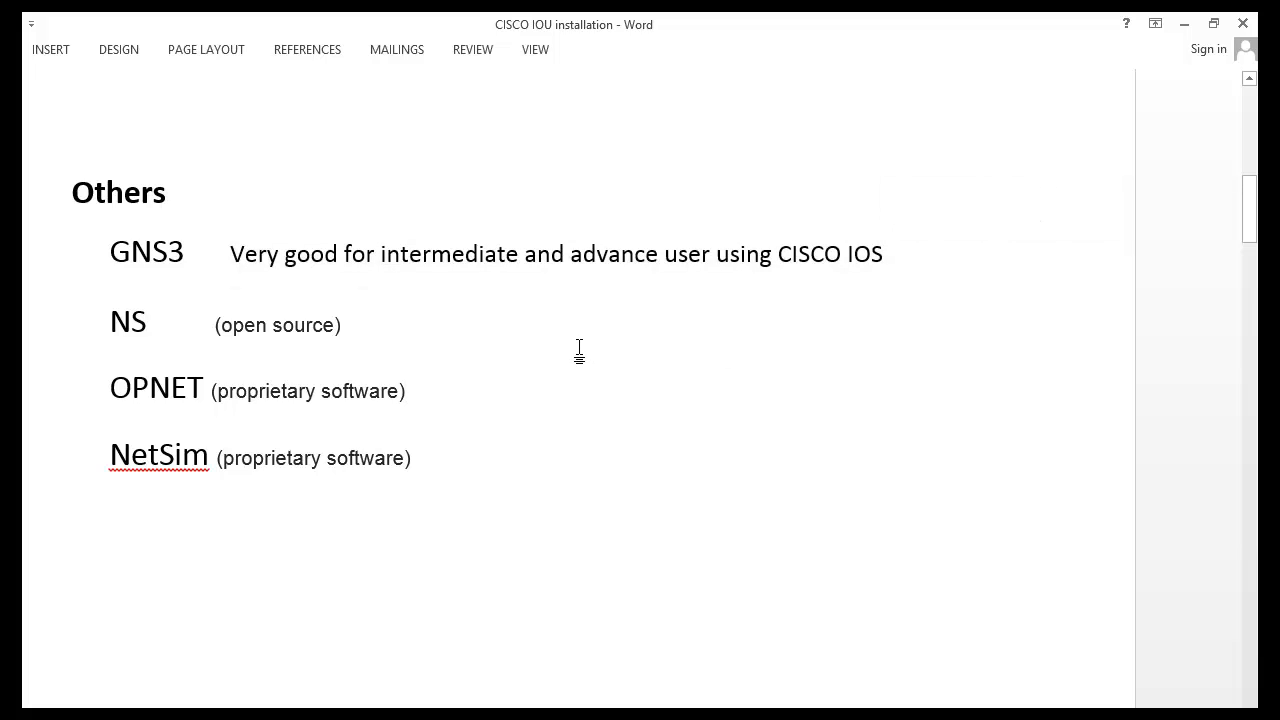
- Highlight the Network_simulation reference link
scroll(579, 350, down, 5)
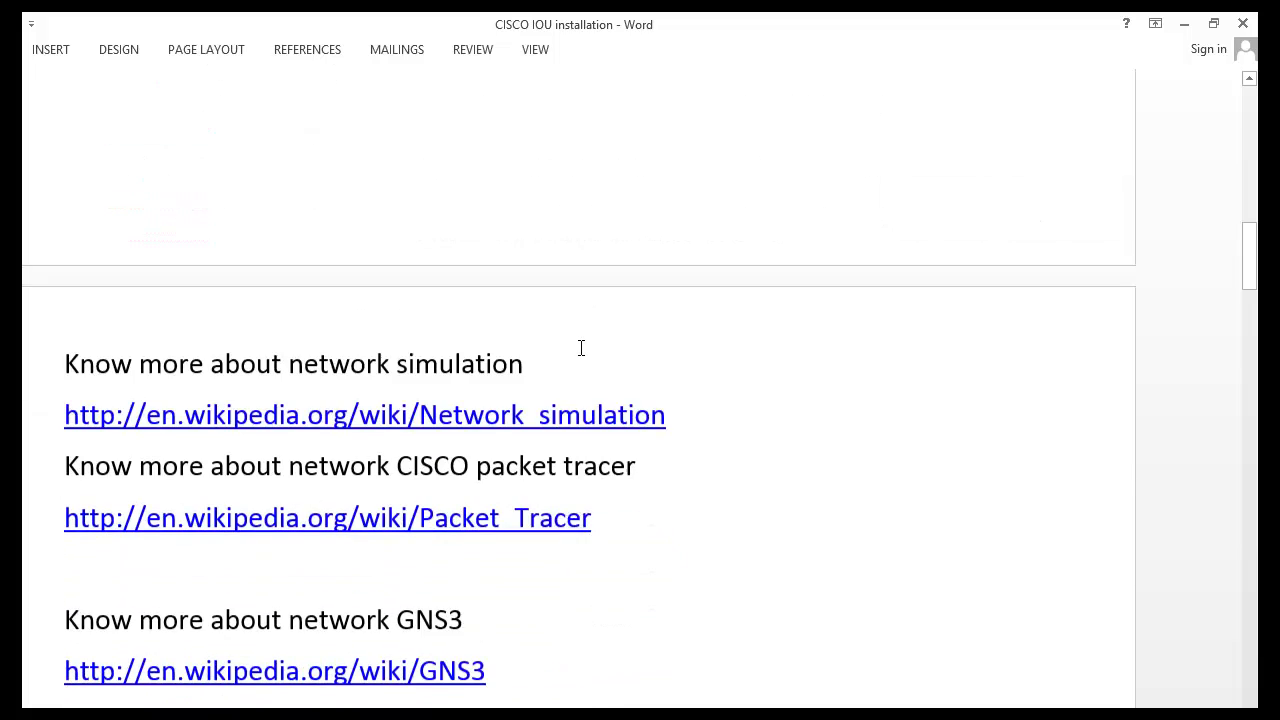
scroll(581, 348, up, 3)
scroll(581, 348, up, 8)
scroll(581, 348, down, 10)
scroll(581, 348, down, 4)
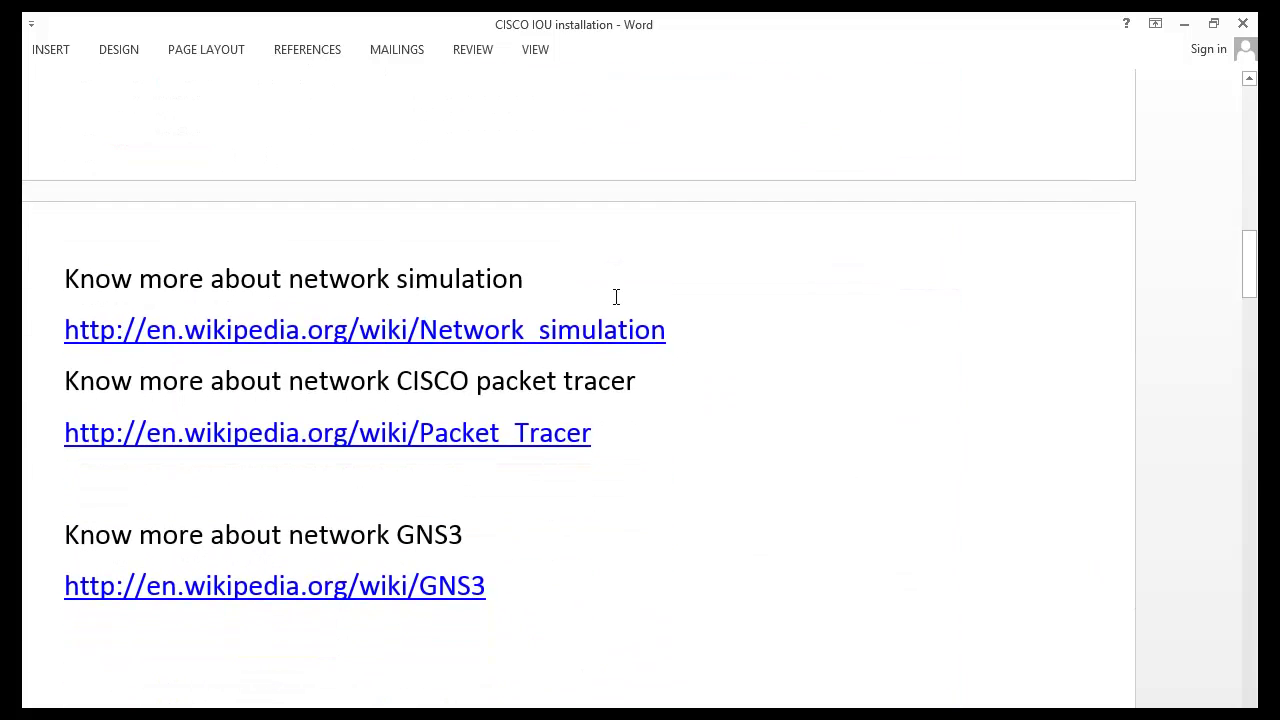
drag(666, 330, 136, 333)
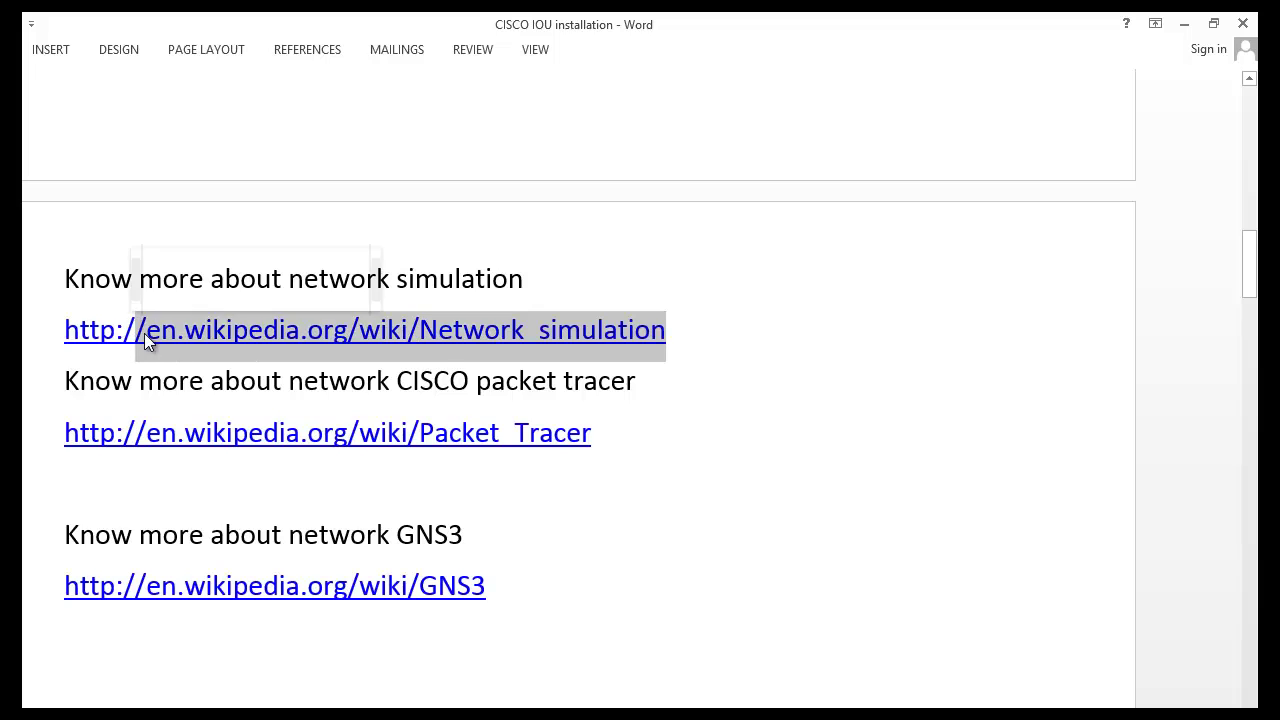
scroll(624, 443, down, 2)
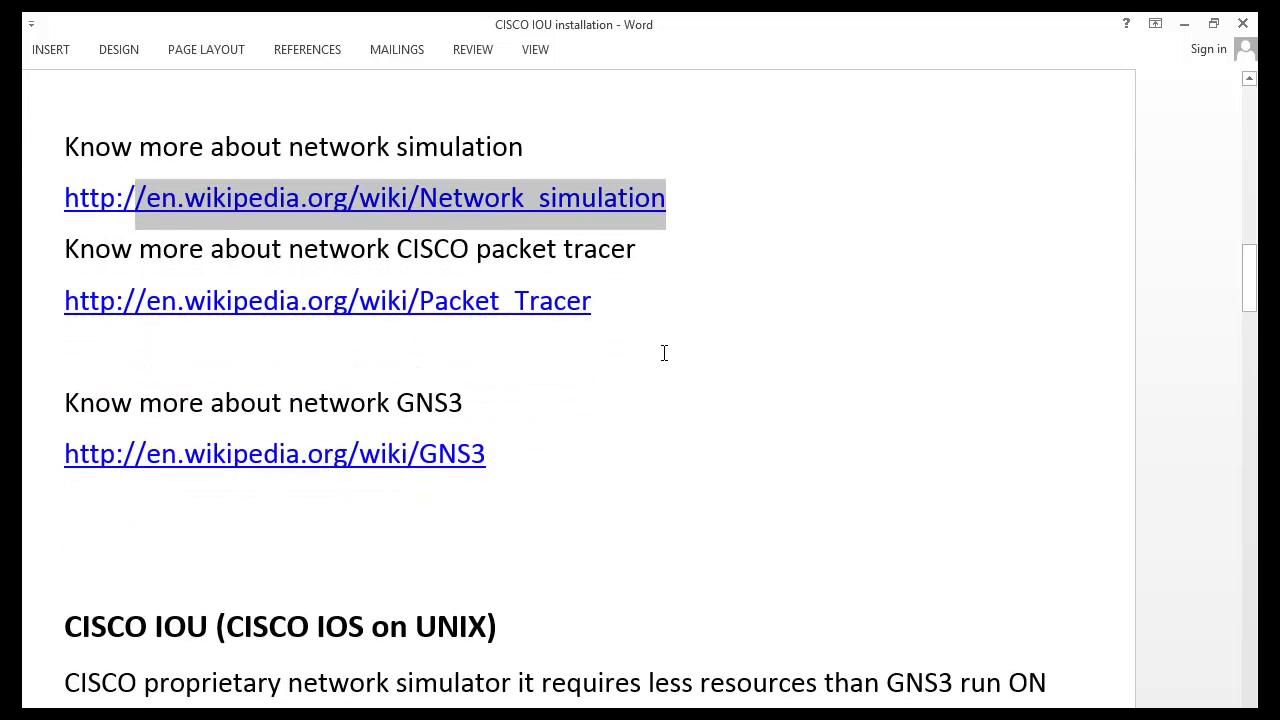
click(663, 352)
- Highlight the Packet_Tracer reference link
click(665, 320)
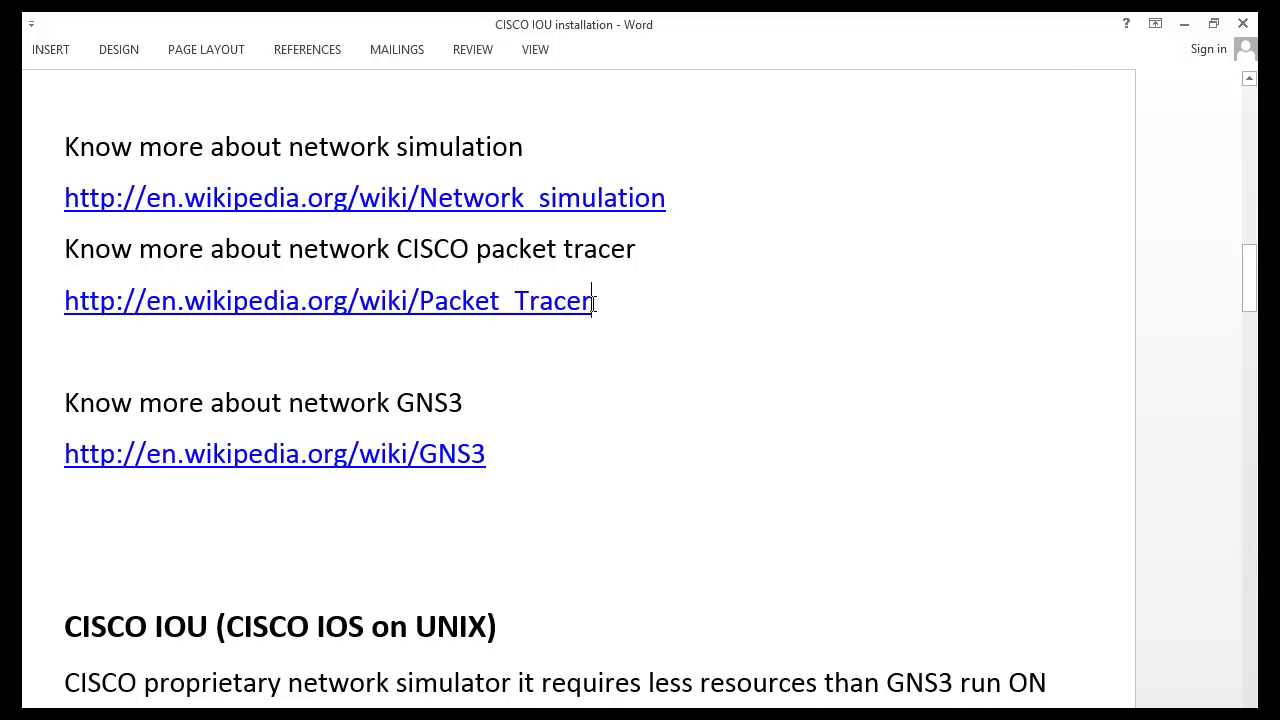
drag(598, 304, 64, 300)
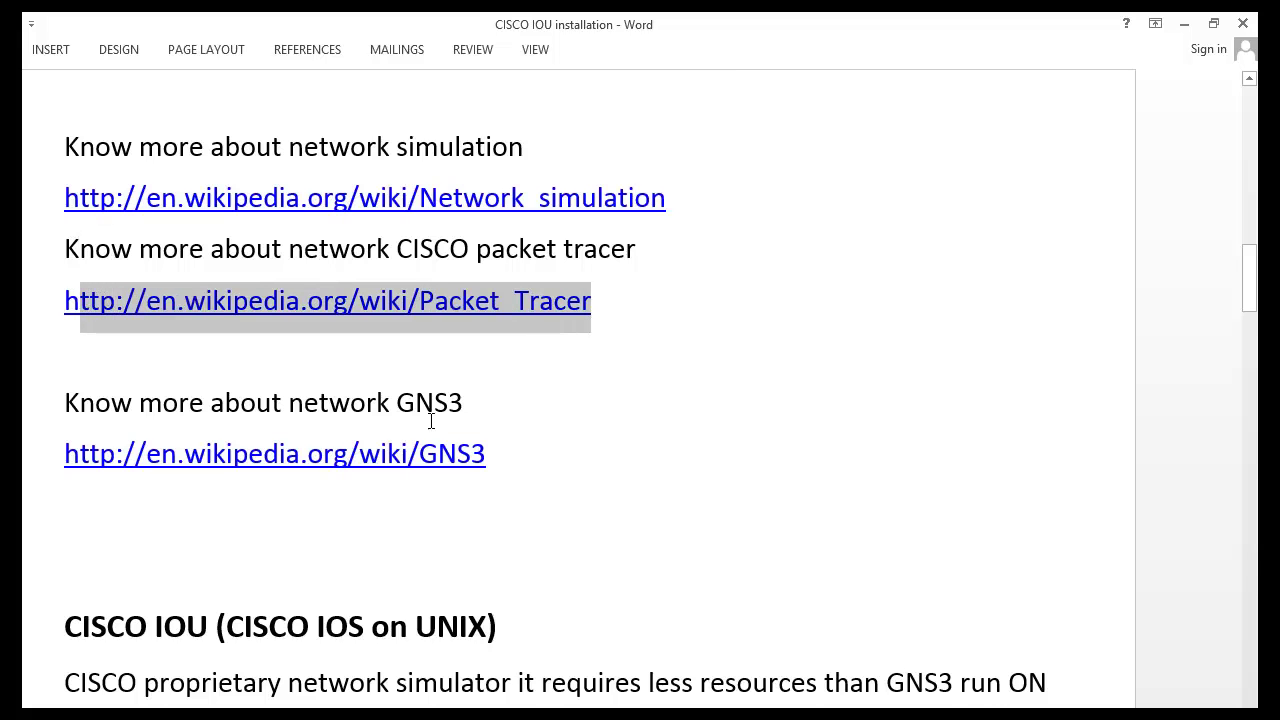
scroll(557, 334, down, 2)
drag(557, 330, 29, 343)
scroll(463, 417, down, 5)
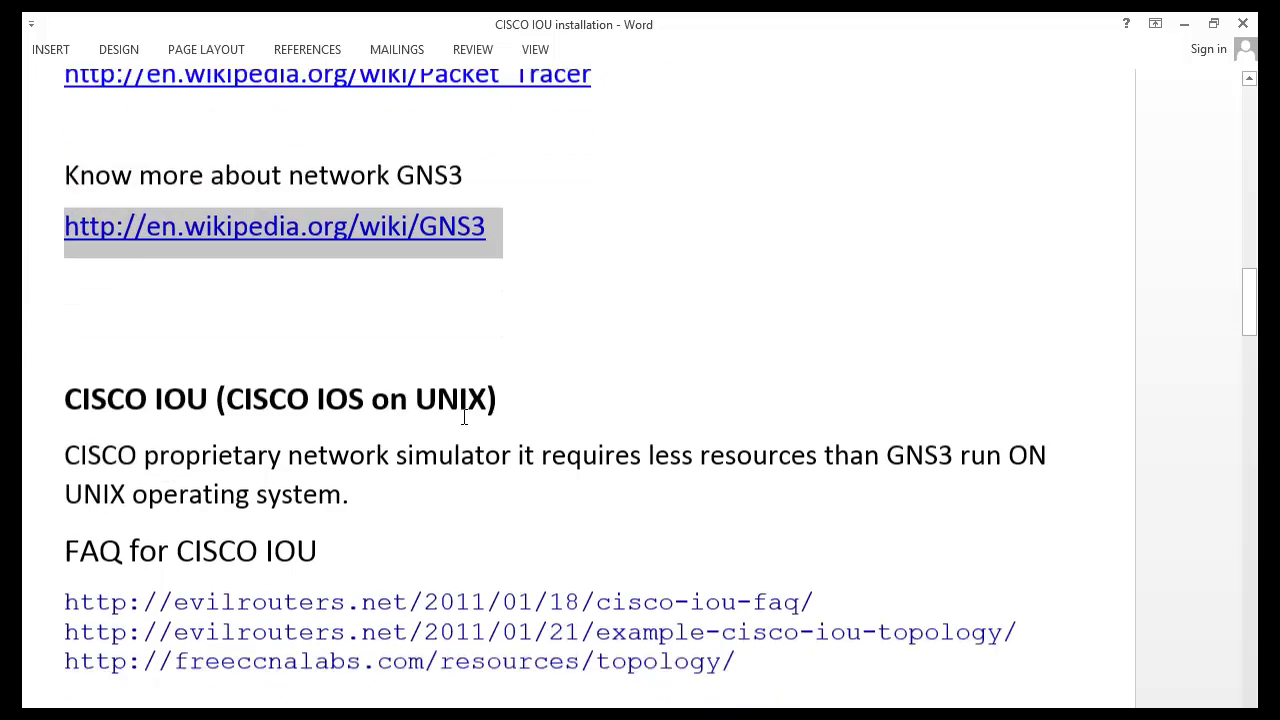
click(549, 246)
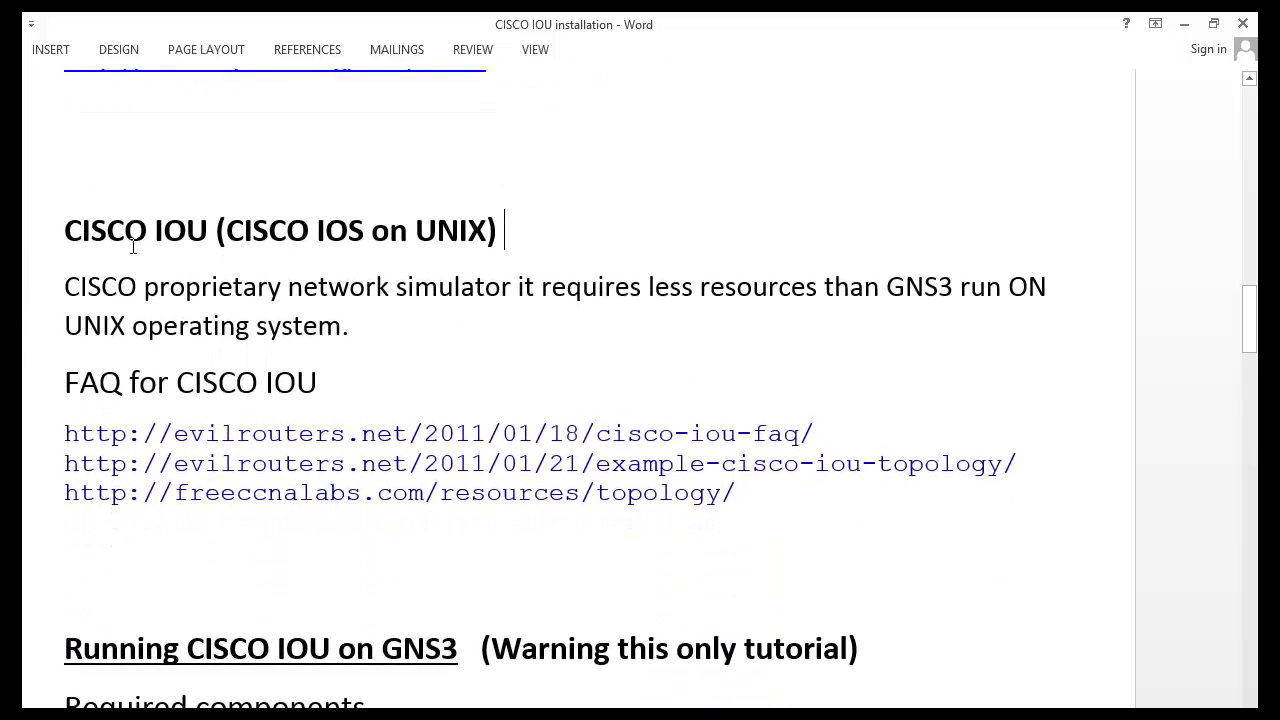
- Highlight the 'CISCO IOU (CISCO IOS on UNIX)' heading, its description sentence and the three FAQ links
drag(57, 217, 535, 227)
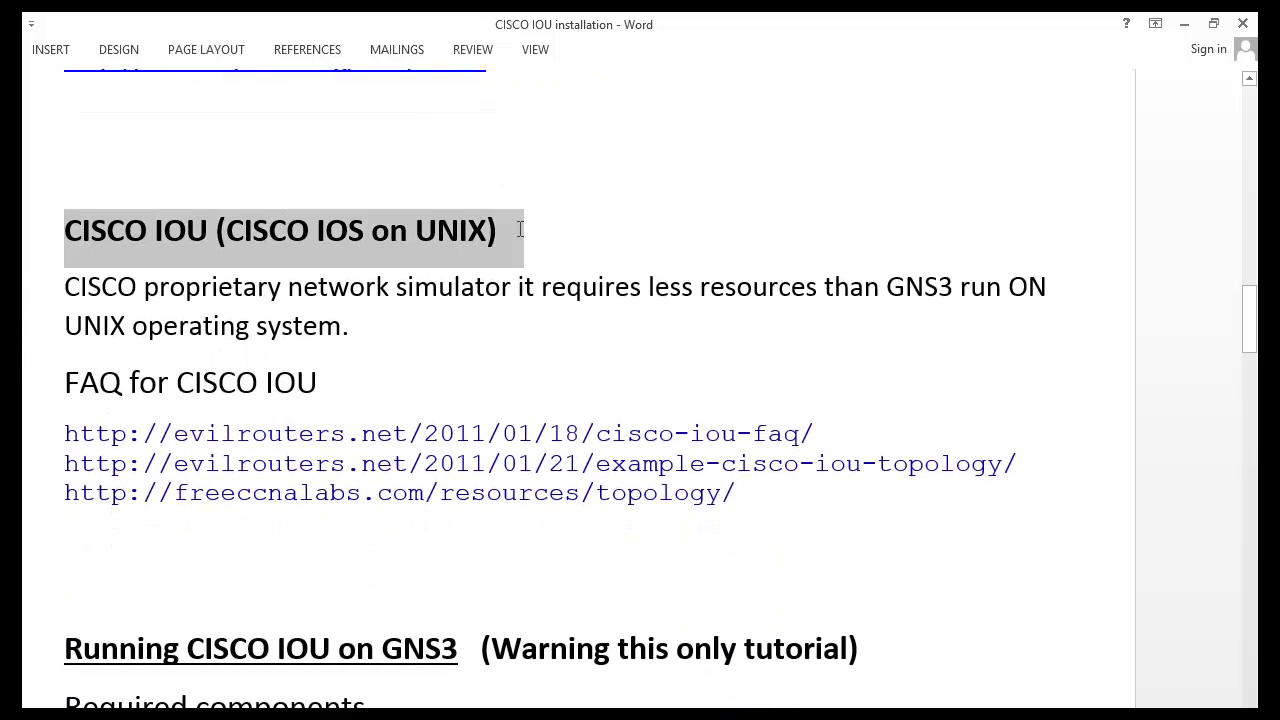
click(596, 257)
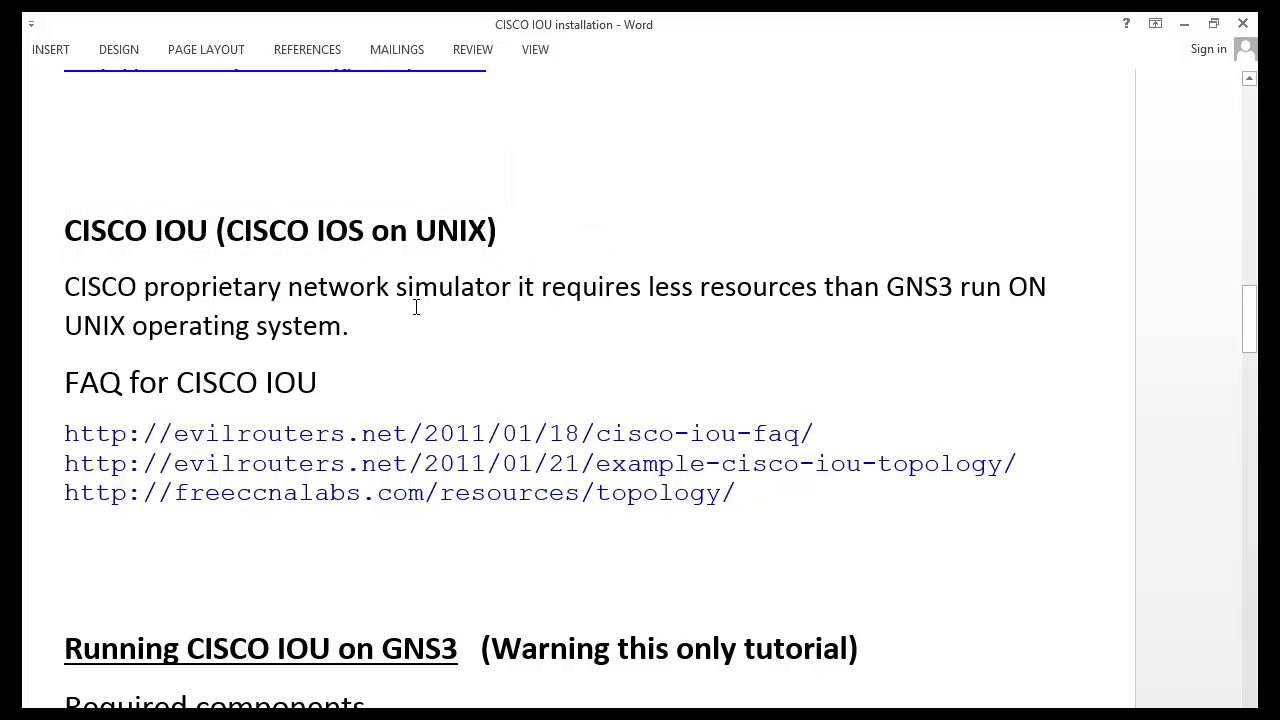
scroll(416, 307, down, 3)
drag(143, 155, 429, 172)
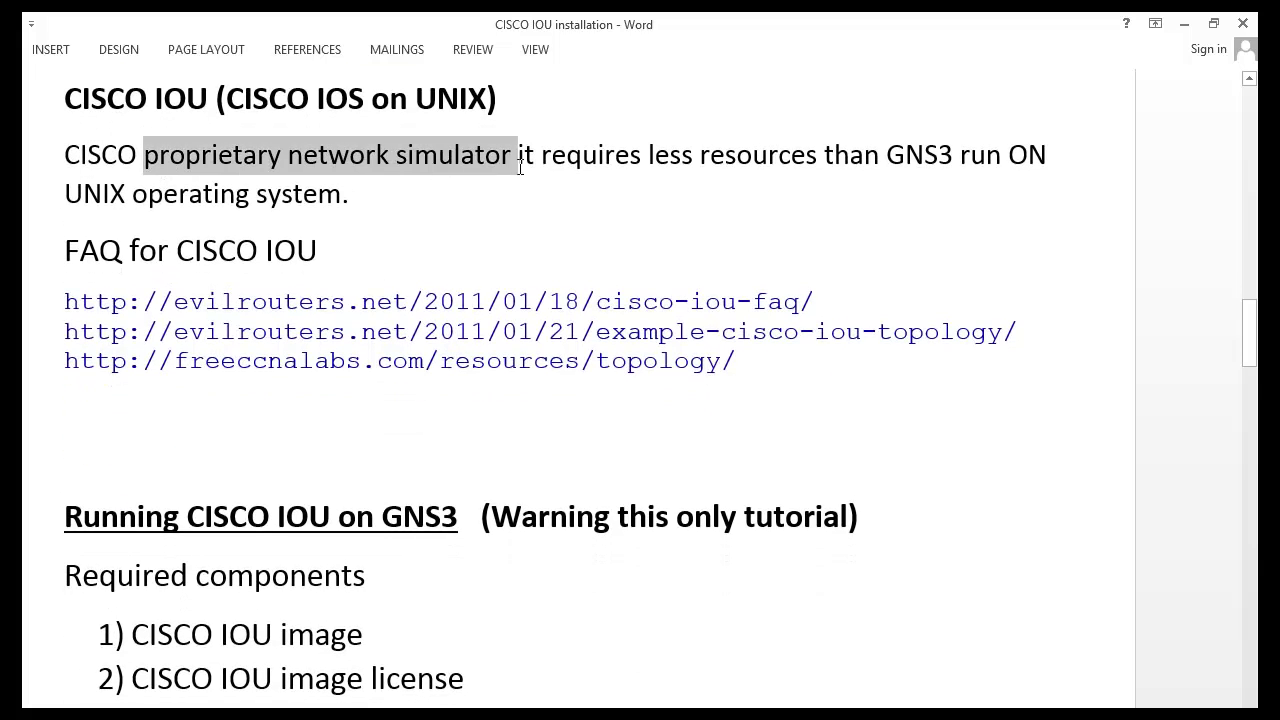
drag(521, 167, 78, 253)
click(421, 256)
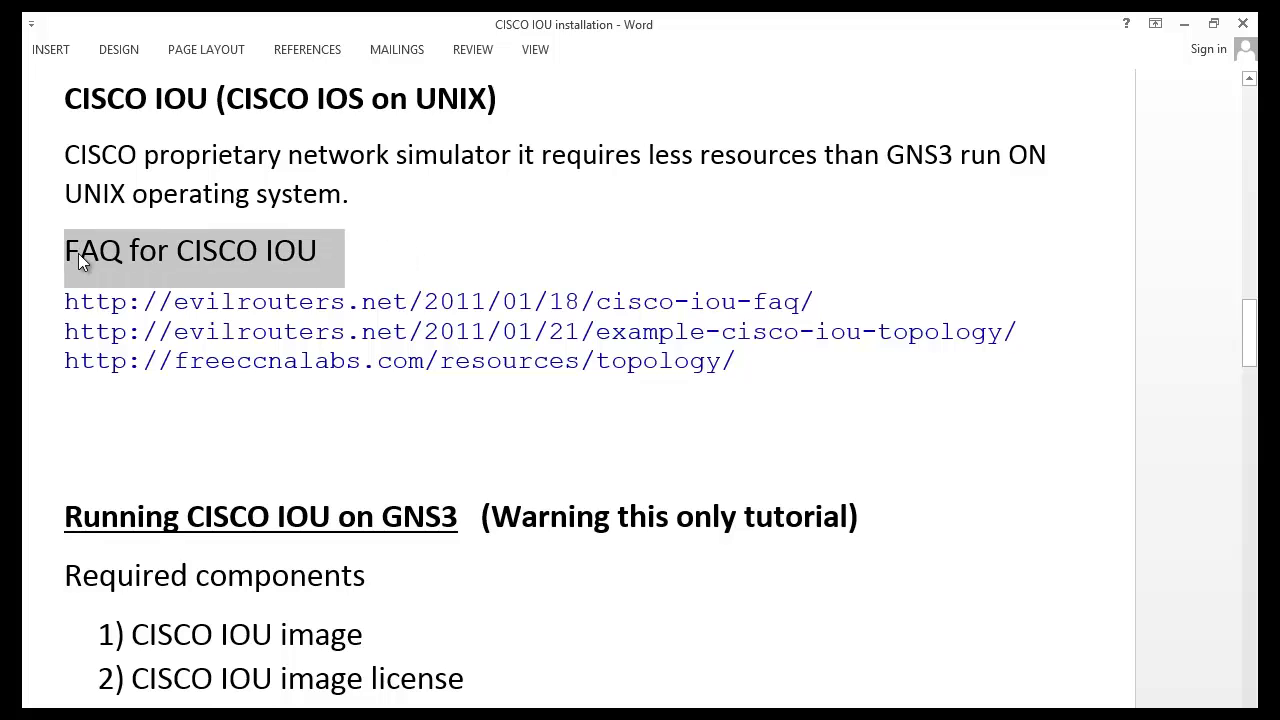
click(197, 381)
drag(762, 358, 118, 313)
click(528, 443)
- Highlight 'IOU' and 'GNS3' in the Running heading, and 'CISCO IOU' in the earlier heading
scroll(529, 442, down, 4)
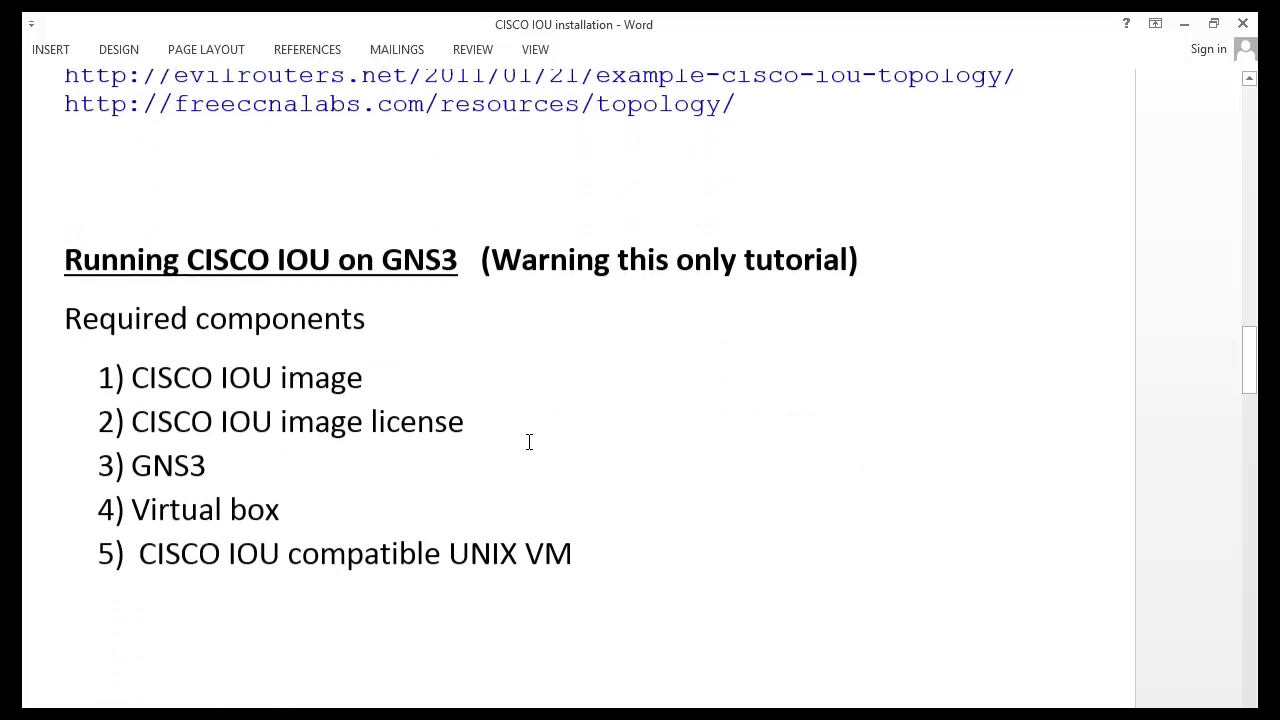
scroll(529, 442, down, 1)
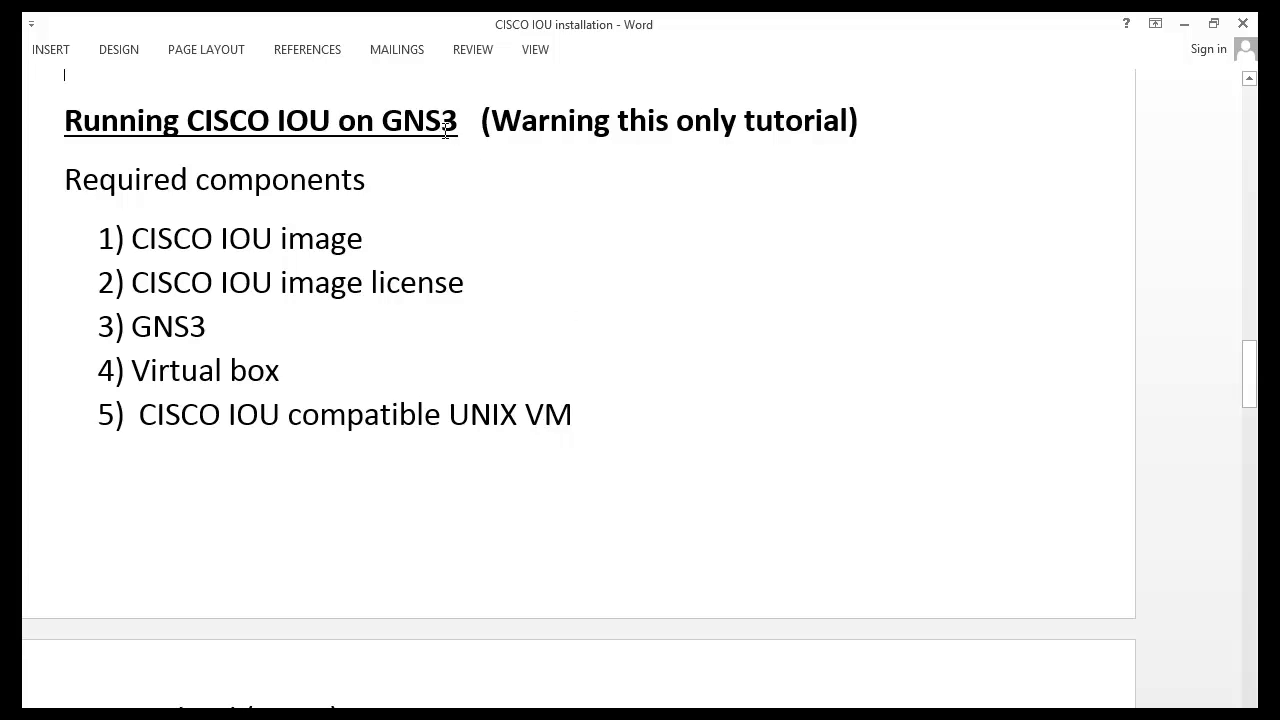
double_click(335, 118)
click(451, 200)
drag(458, 122, 382, 121)
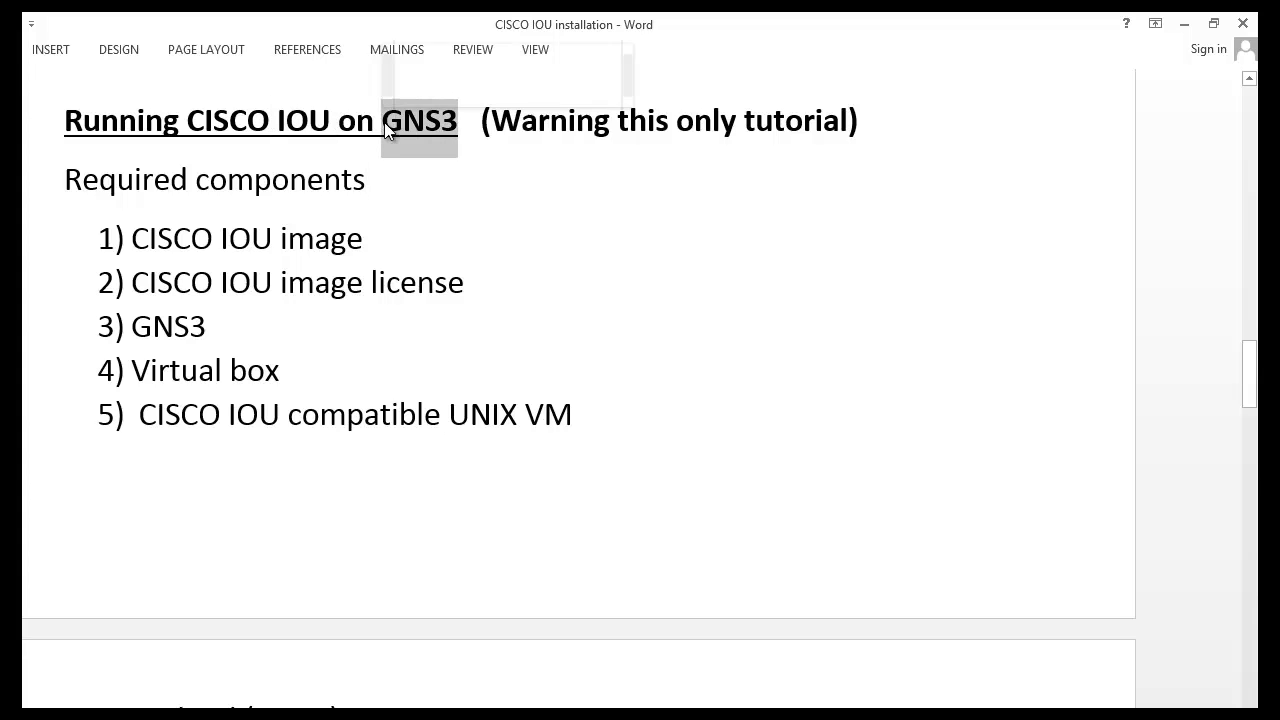
click(452, 238)
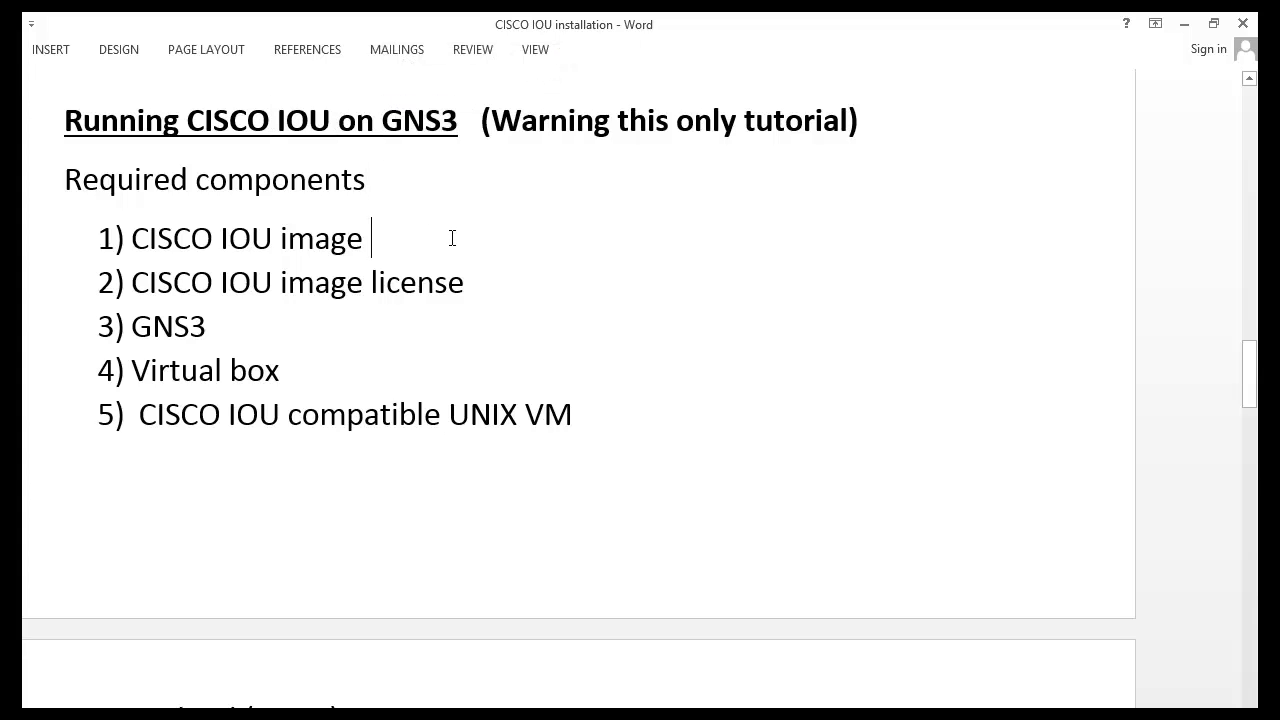
scroll(452, 238, up, 5)
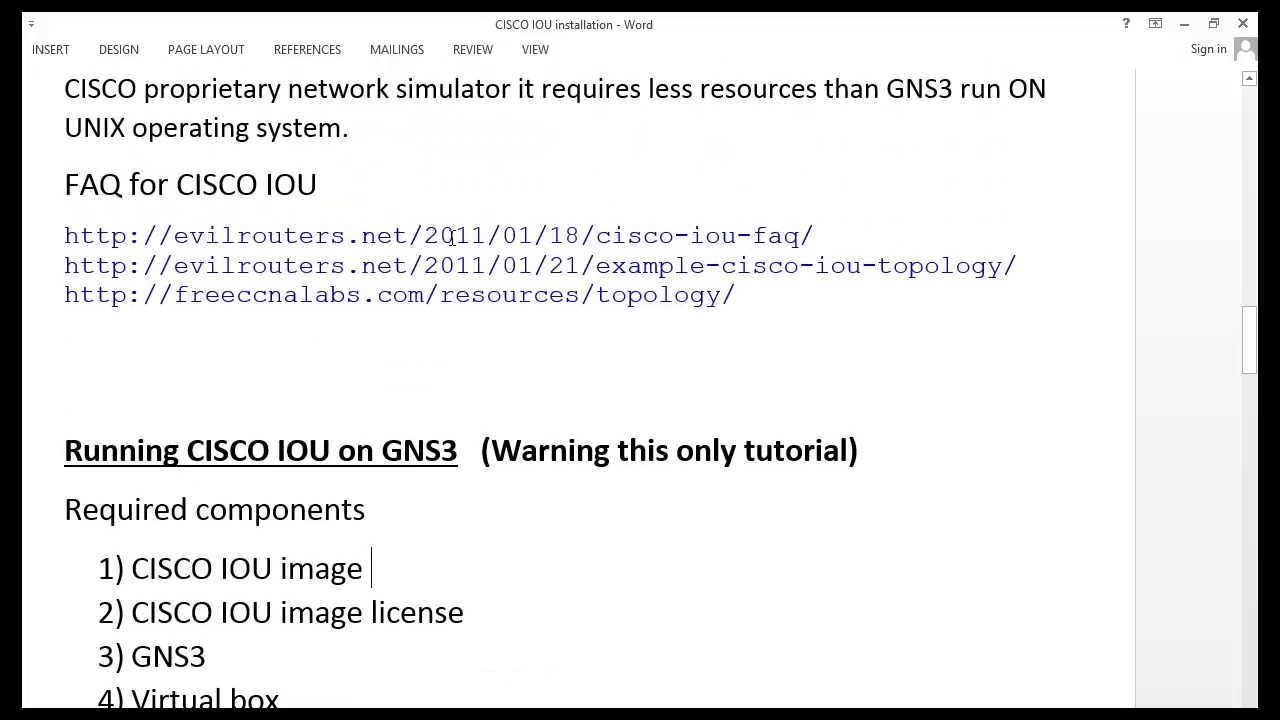
scroll(452, 238, up, 2)
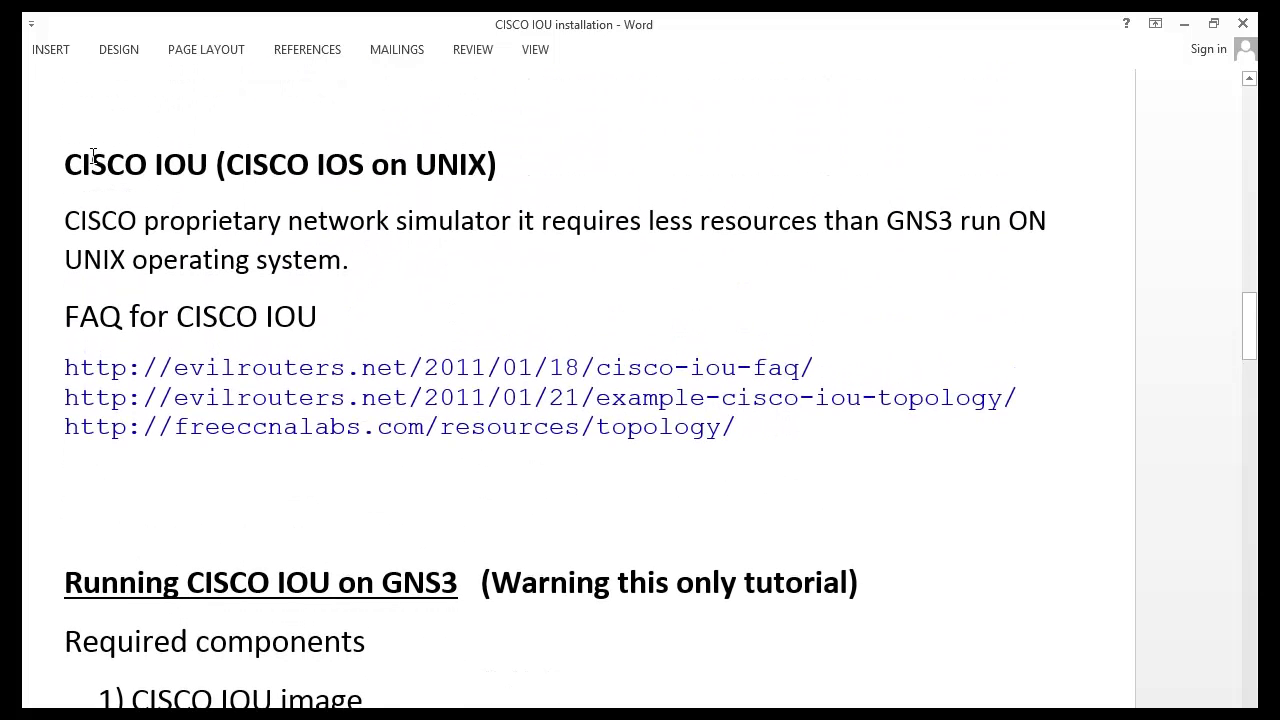
drag(65, 163, 197, 160)
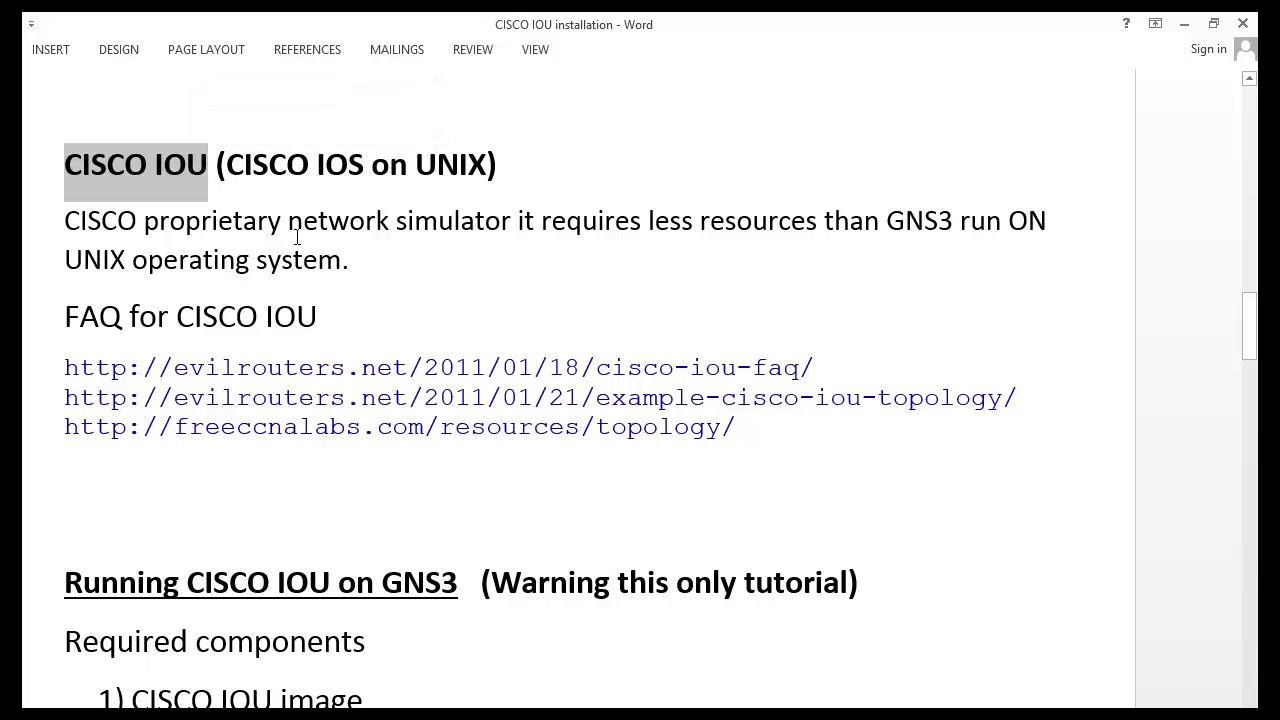
scroll(297, 237, down, 1)
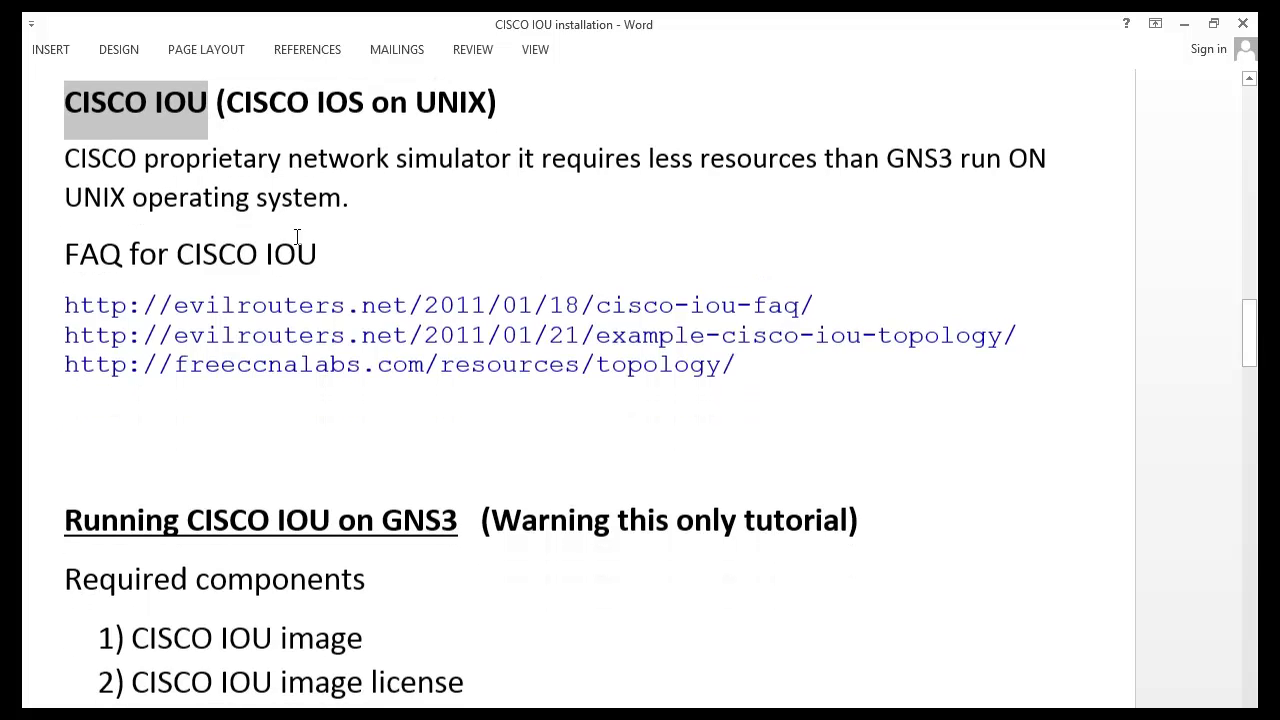
scroll(297, 237, down, 4)
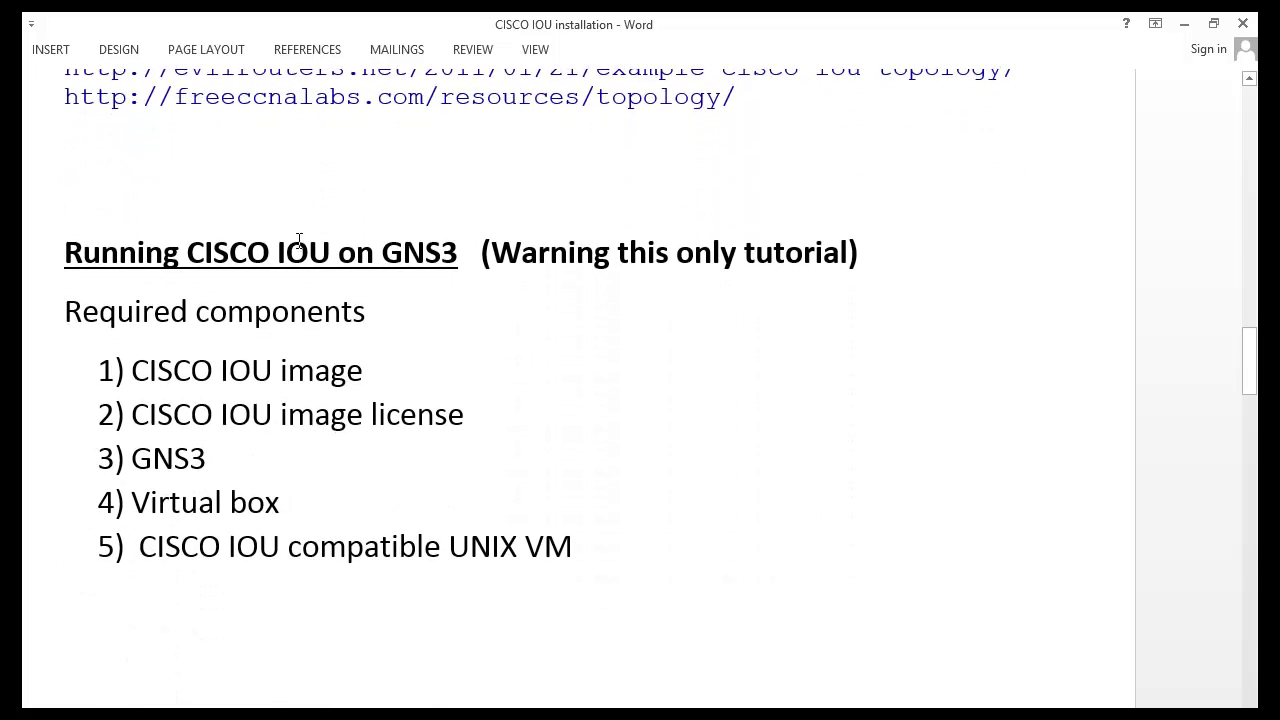
- Highlight 'CISCO IOU' and 'GNS3' in the 'Running CISCO IOU on GNS3' heading
drag(300, 250, 193, 251)
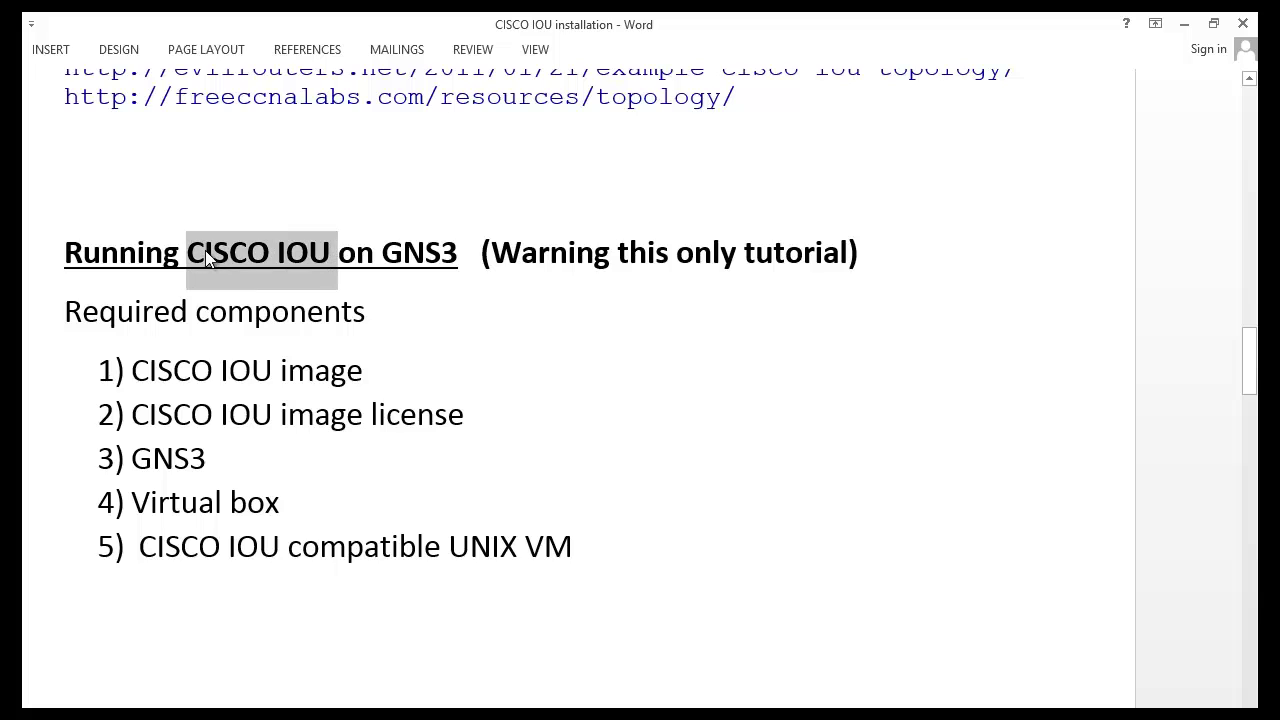
click(443, 296)
drag(471, 251, 381, 252)
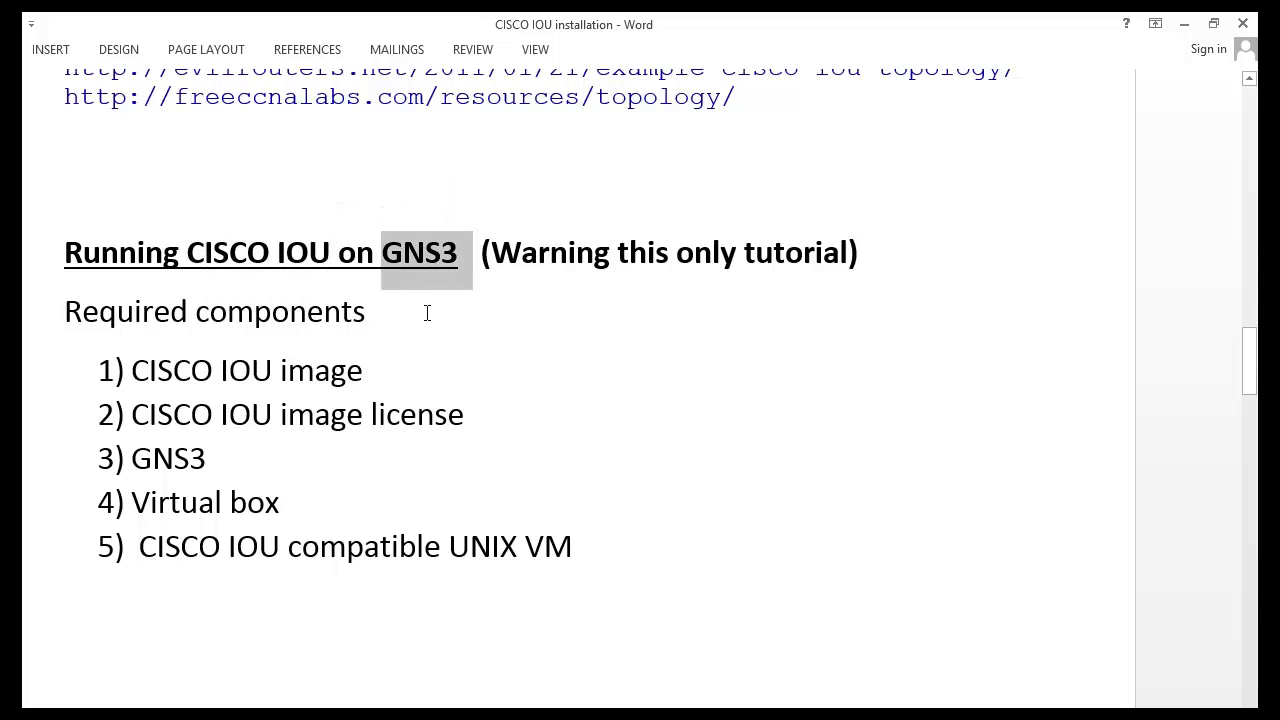
click(466, 343)
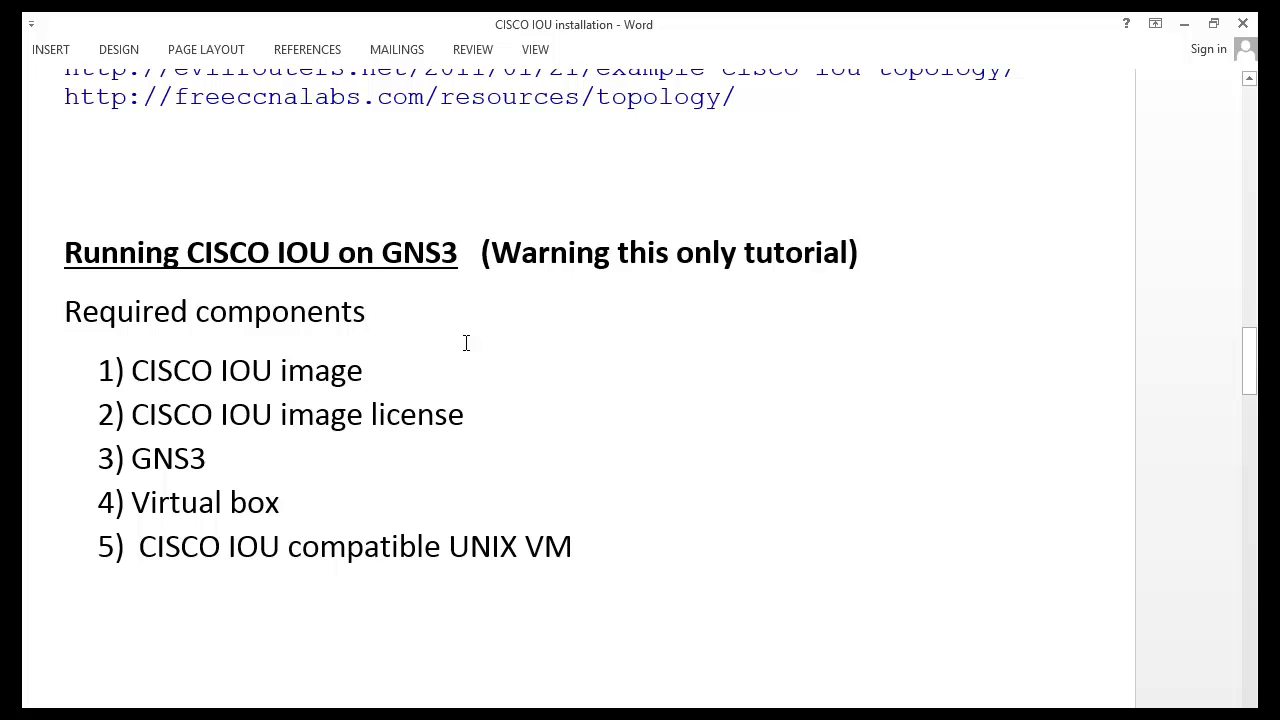
drag(458, 252, 216, 258)
click(406, 307)
click(449, 329)
- Highlight the '(Warning this only tutorial)' note and 'CISCO IOU' in the Running heading
drag(467, 254, 389, 254)
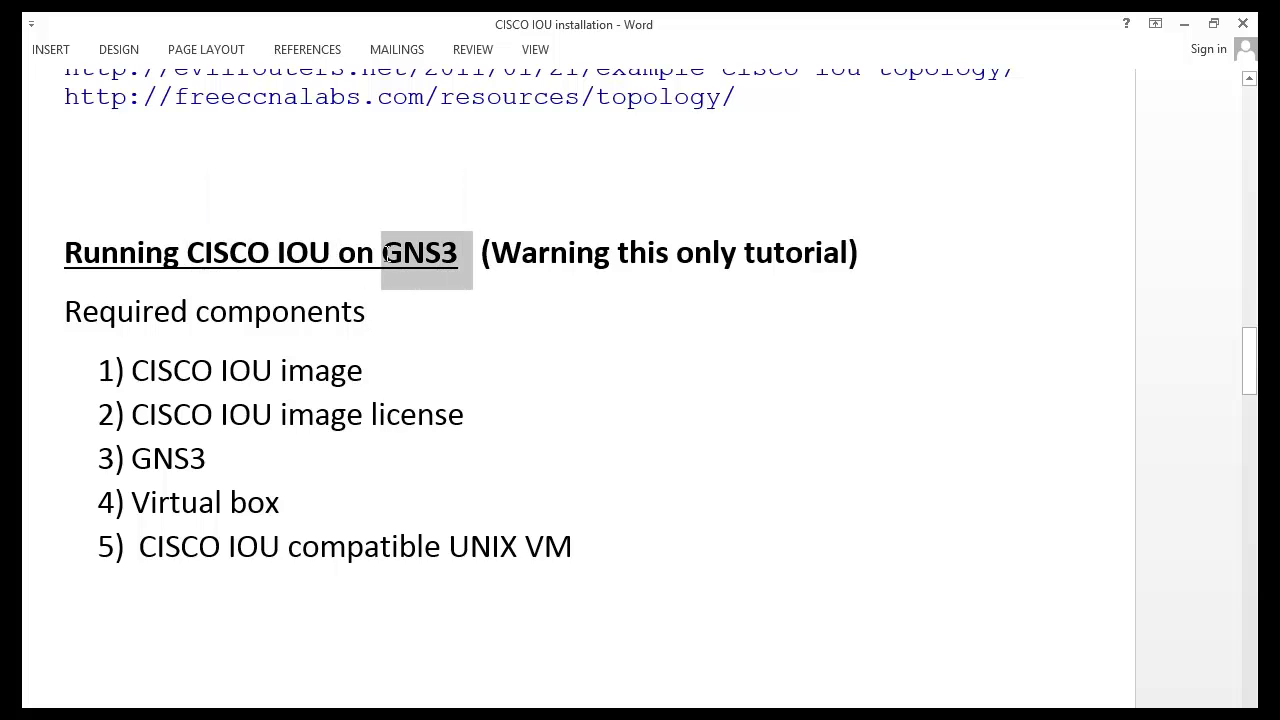
click(530, 330)
drag(870, 253, 482, 253)
click(611, 363)
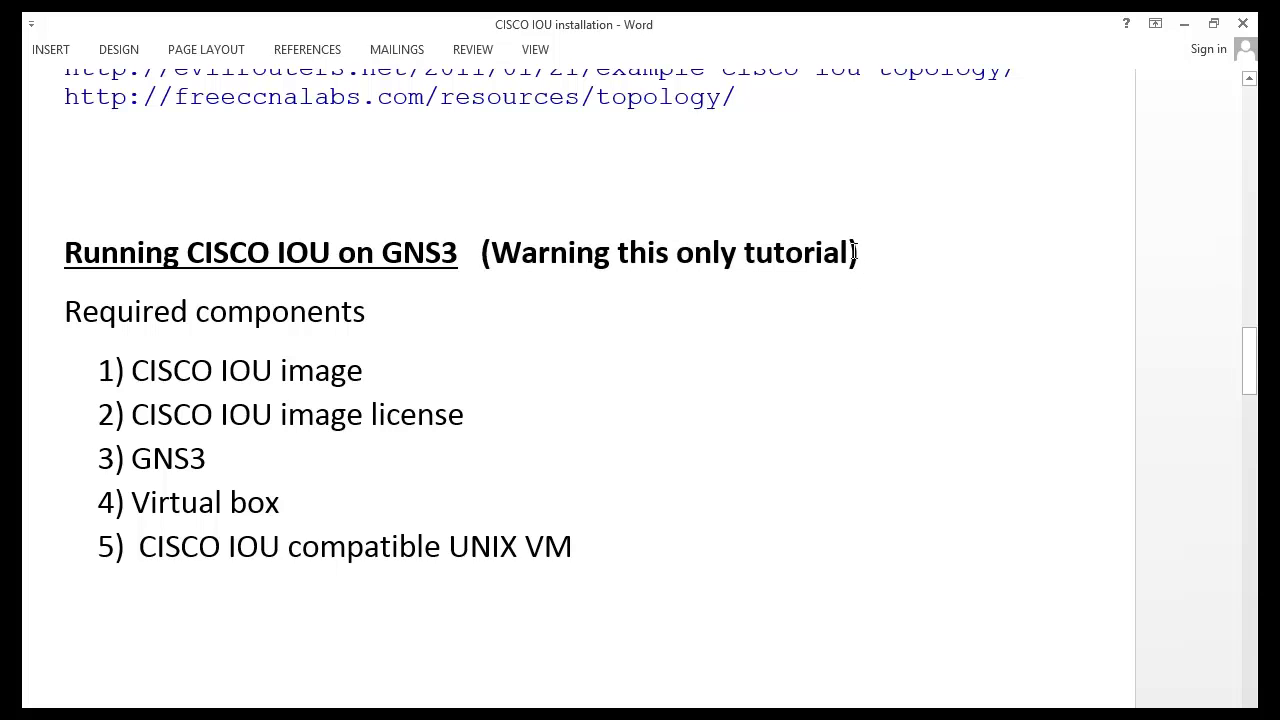
mouse_move(858, 254)
mouse_down()
mouse_move(716, 250)
mouse_move(862, 255)
mouse_up()
drag(336, 252, 194, 251)
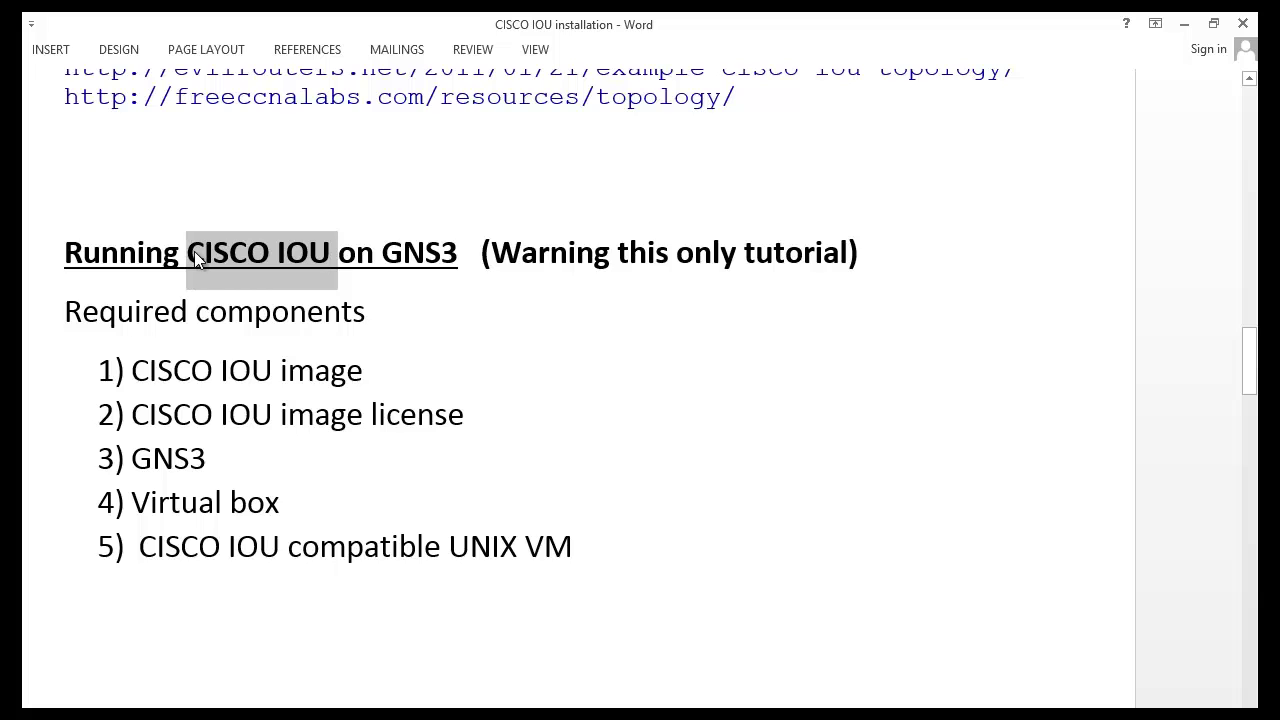
click(451, 316)
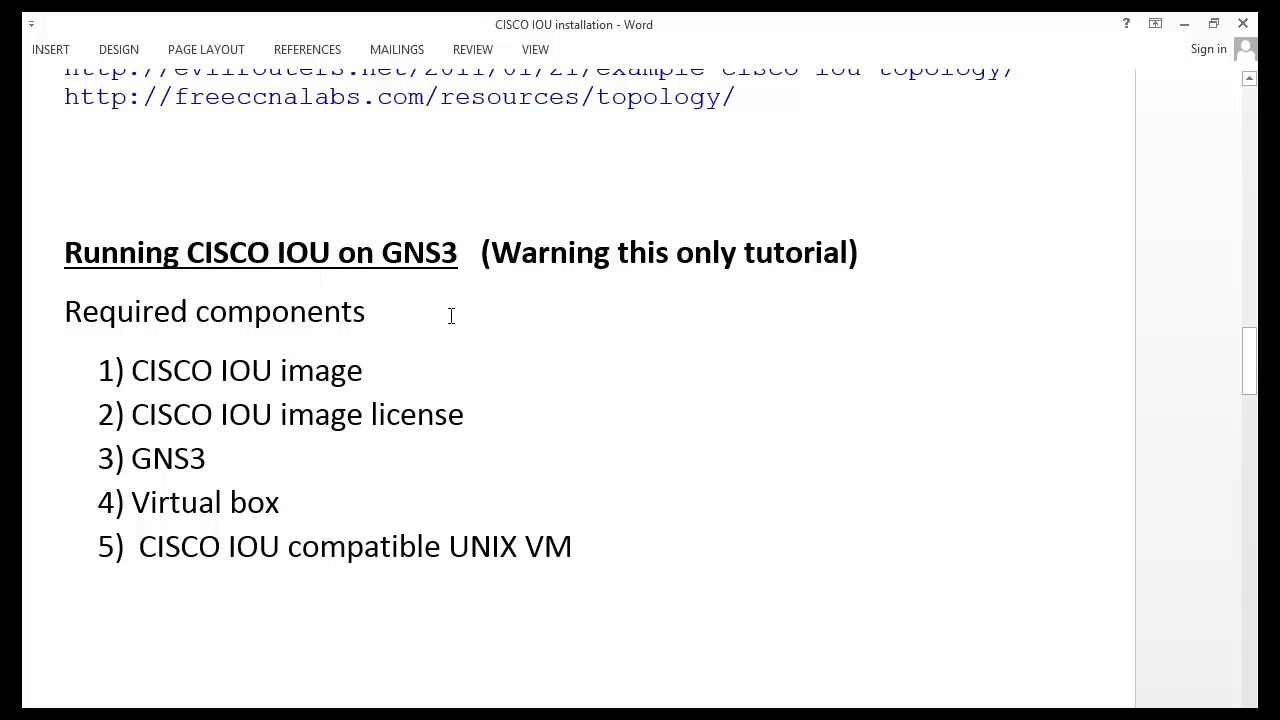
scroll(451, 316, down, 3)
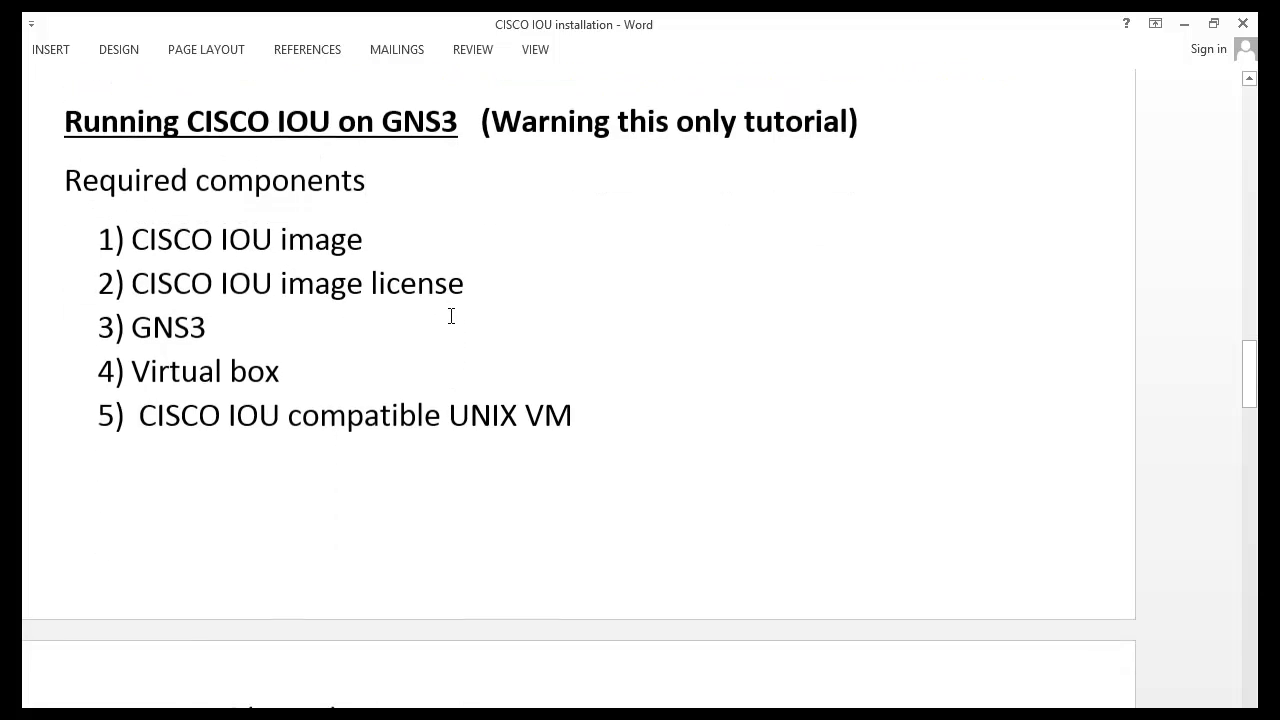
triple_click(372, 178)
click(400, 248)
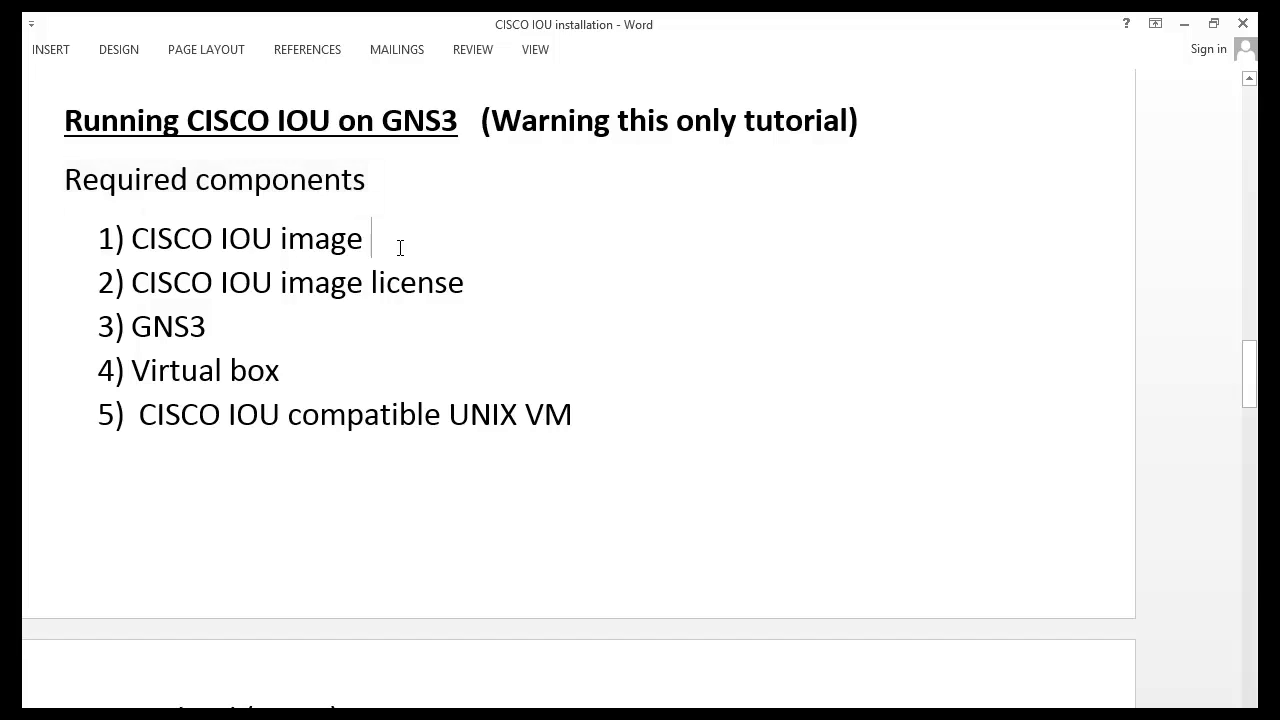
drag(369, 241, 131, 240)
click(215, 326)
click(390, 244)
drag(470, 287, 261, 243)
click(321, 313)
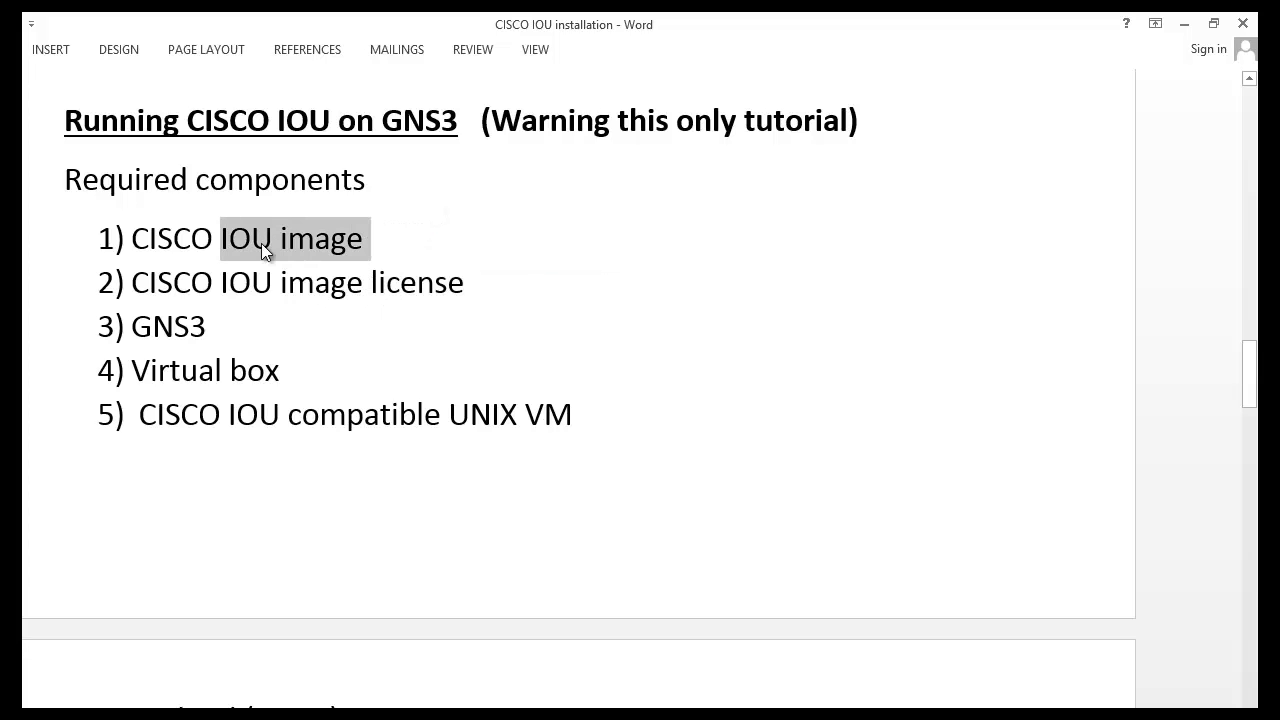
scroll(160, 207, down, 1)
double_click(160, 207)
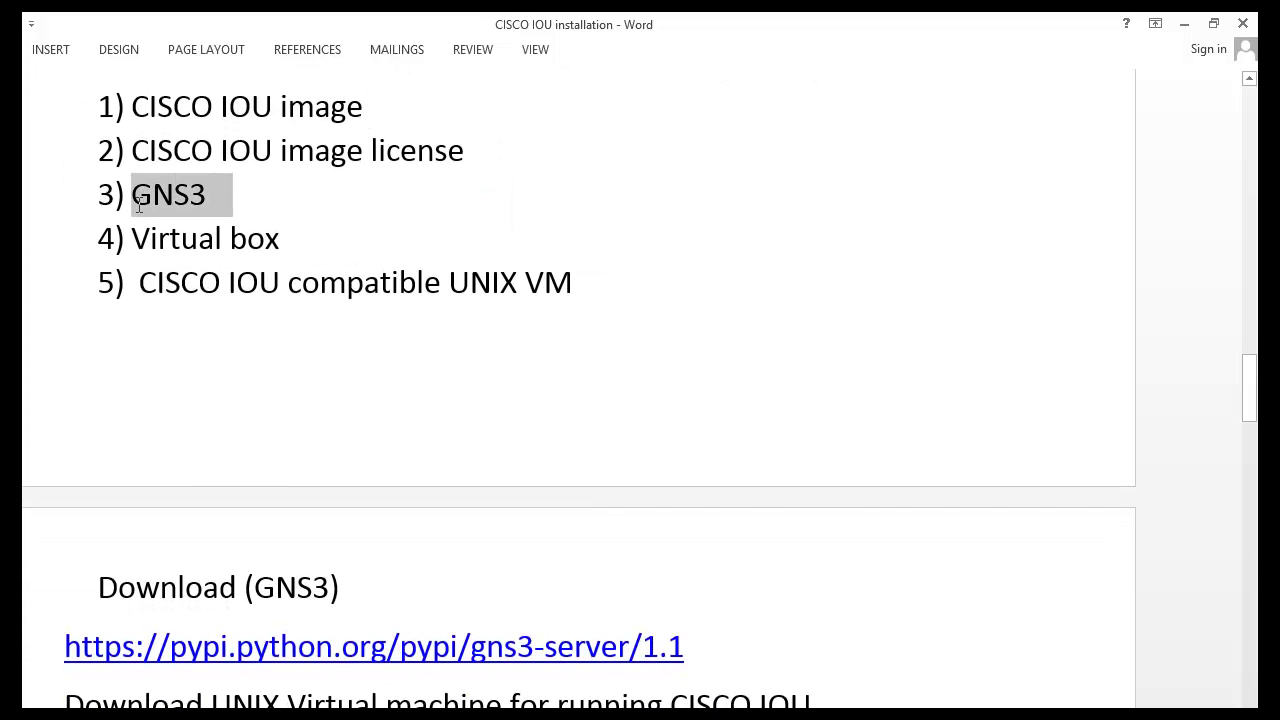
scroll(323, 253, up, 1)
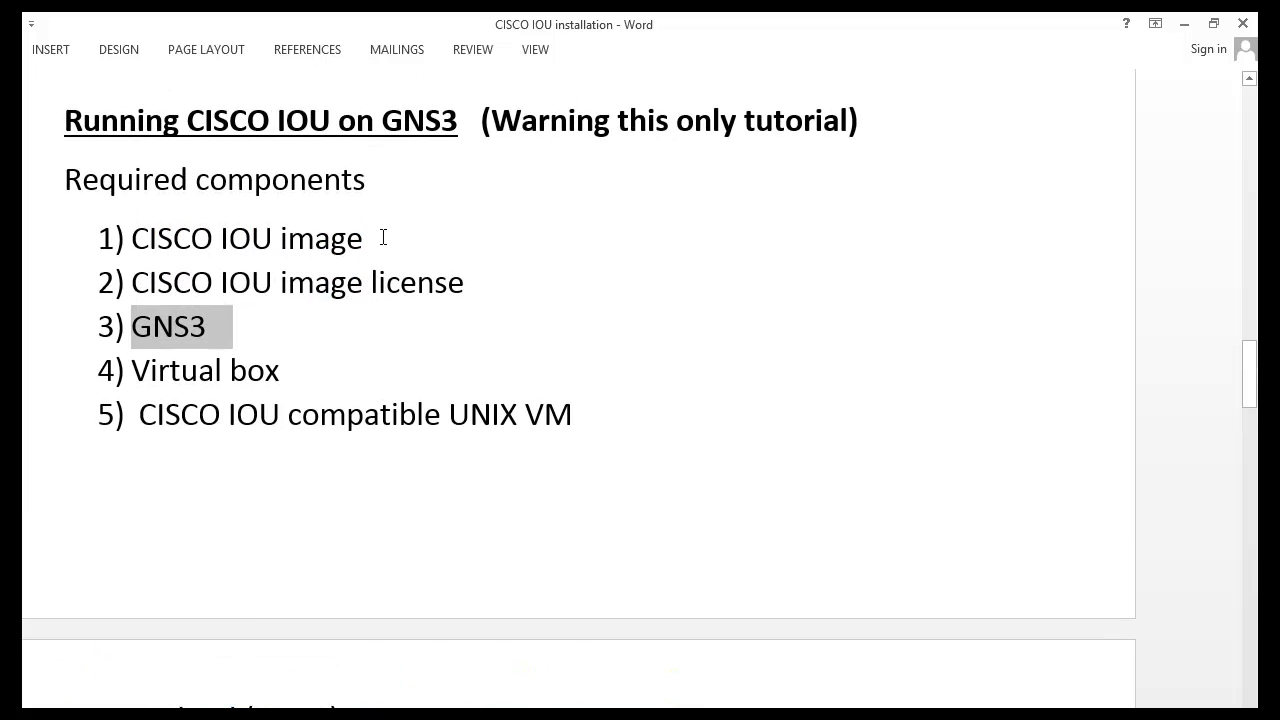
drag(383, 237, 131, 238)
drag(220, 323, 136, 316)
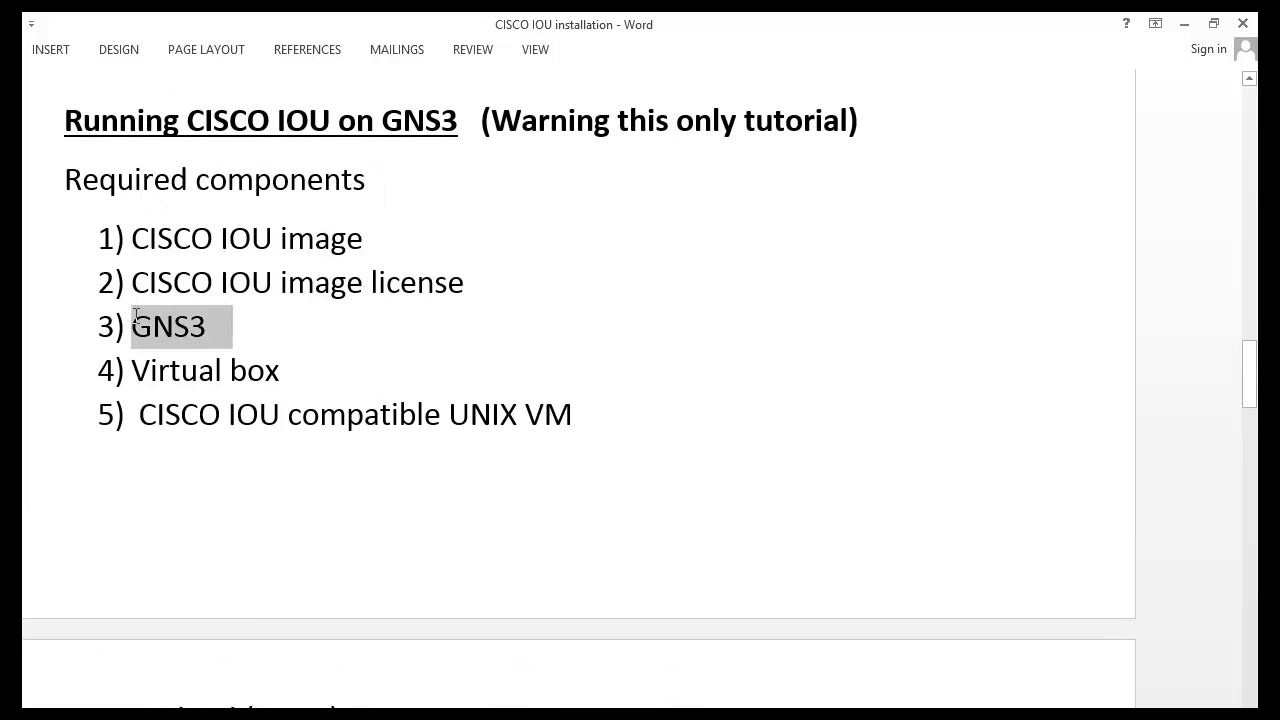
click(429, 380)
scroll(423, 377, down, 1)
drag(296, 240, 145, 243)
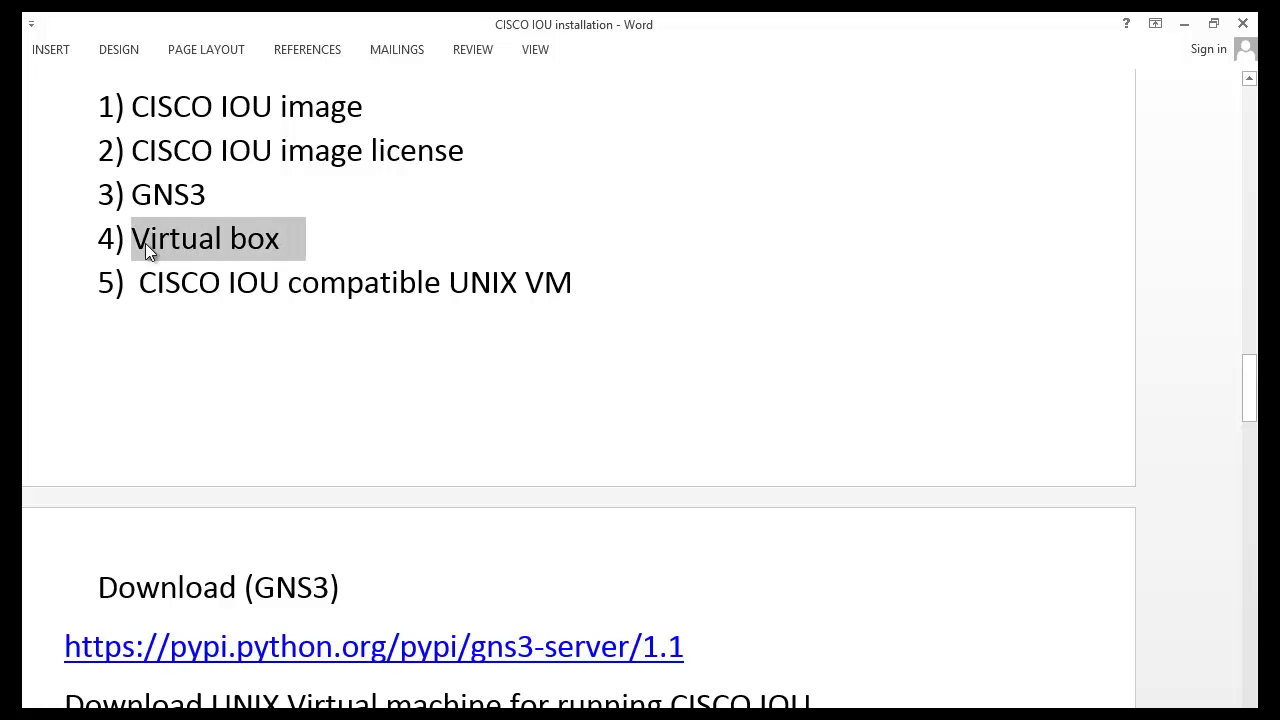
click(350, 246)
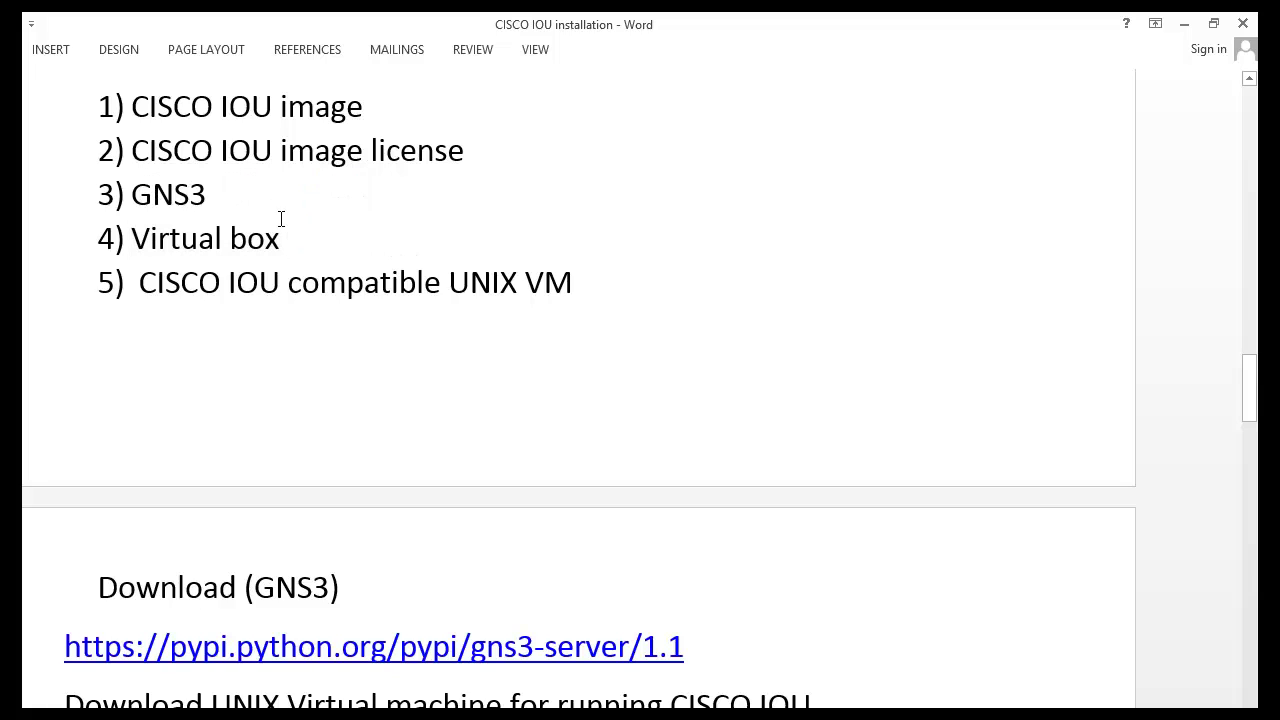
drag(218, 195, 131, 196)
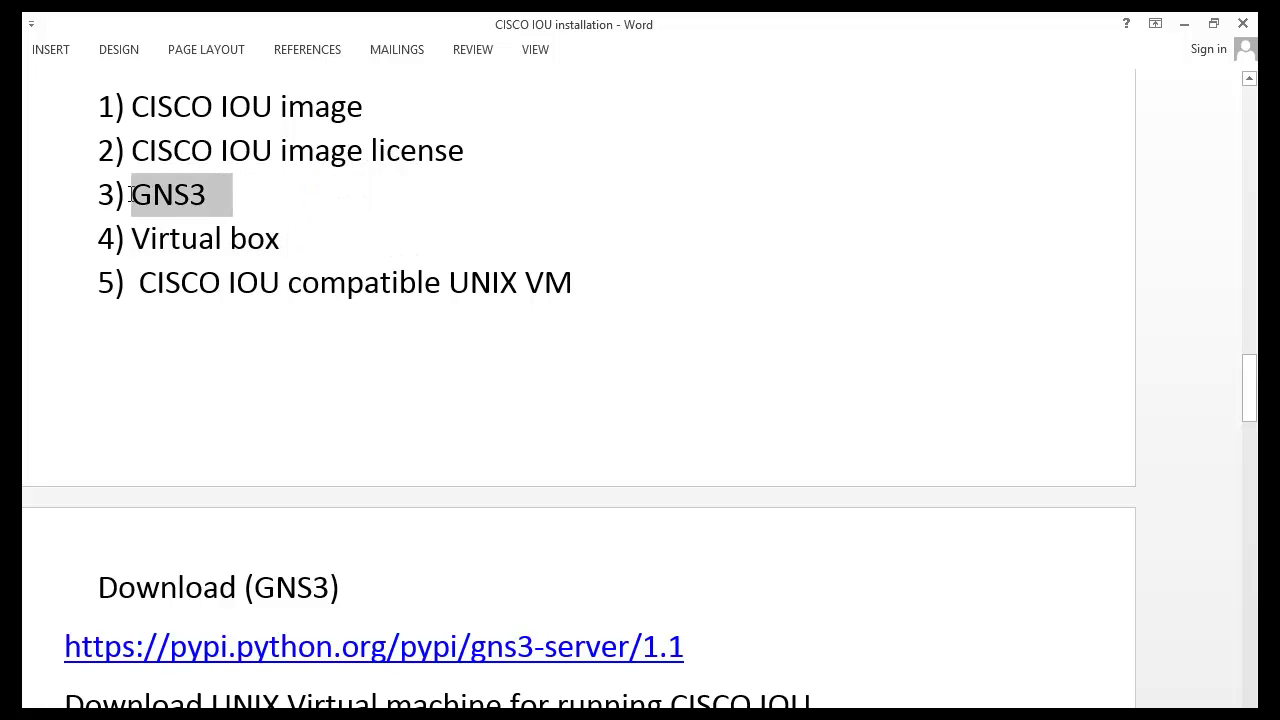
click(289, 236)
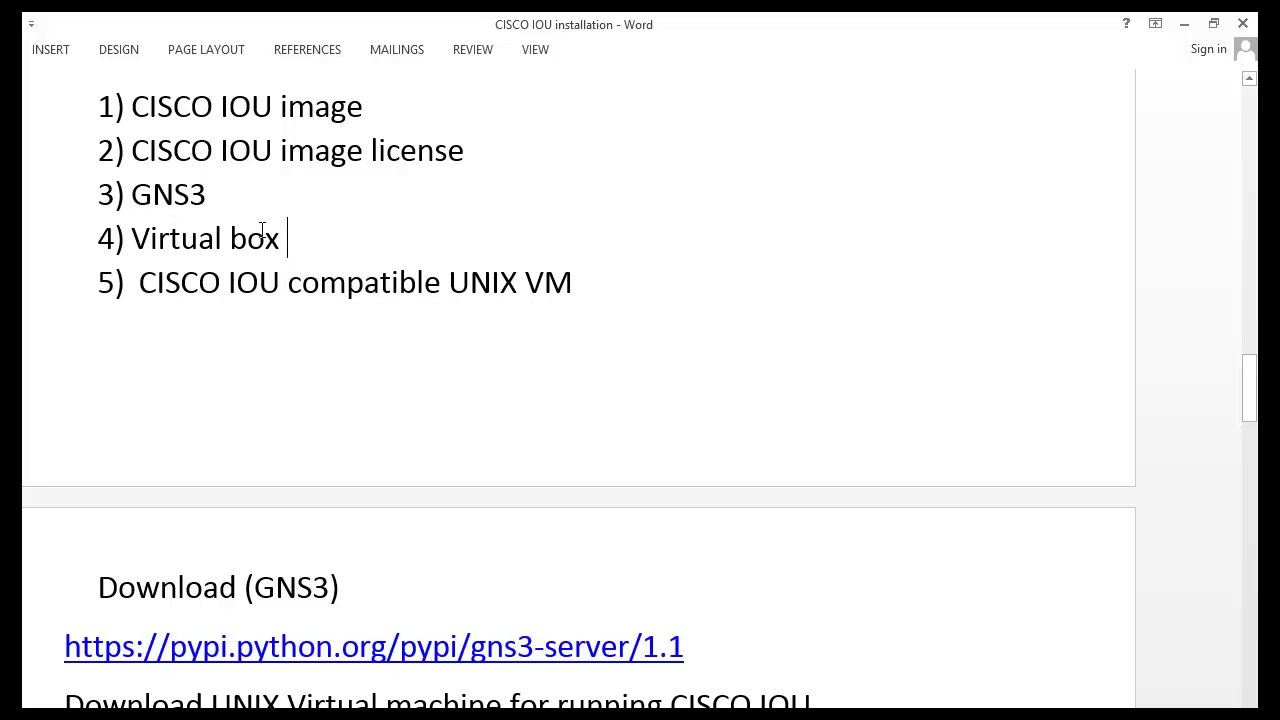
drag(231, 200, 133, 204)
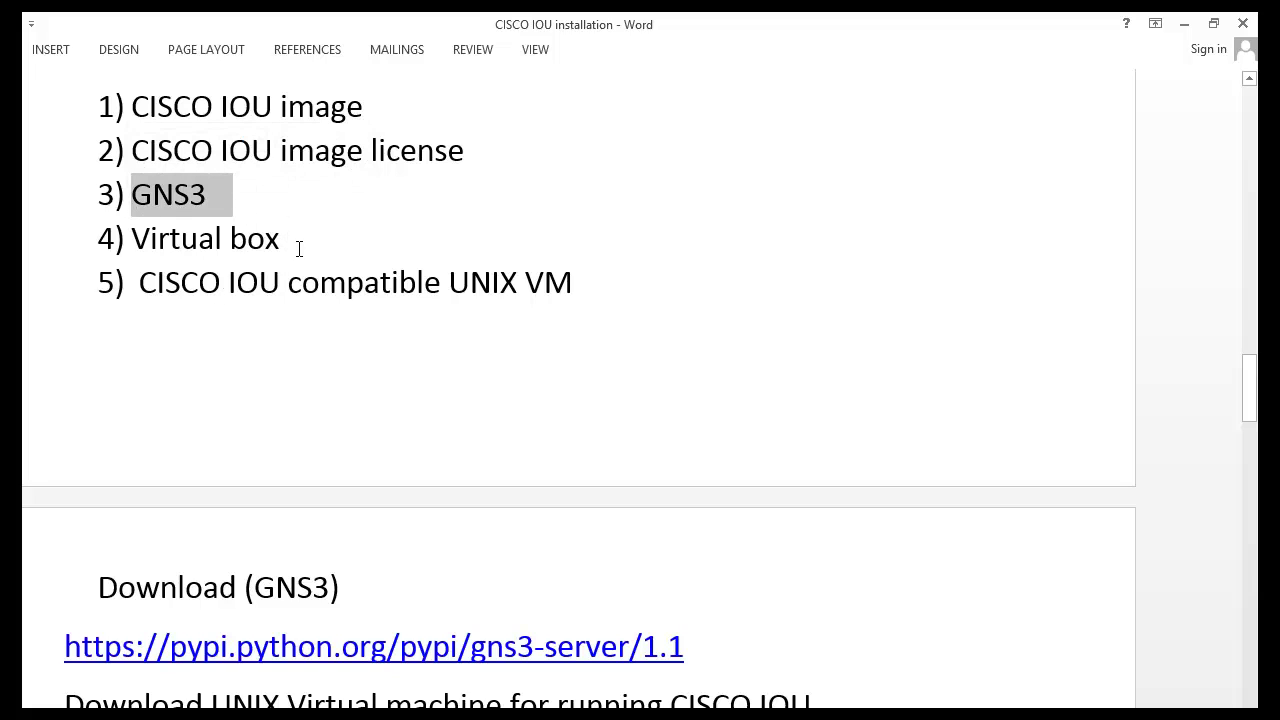
drag(297, 239, 150, 240)
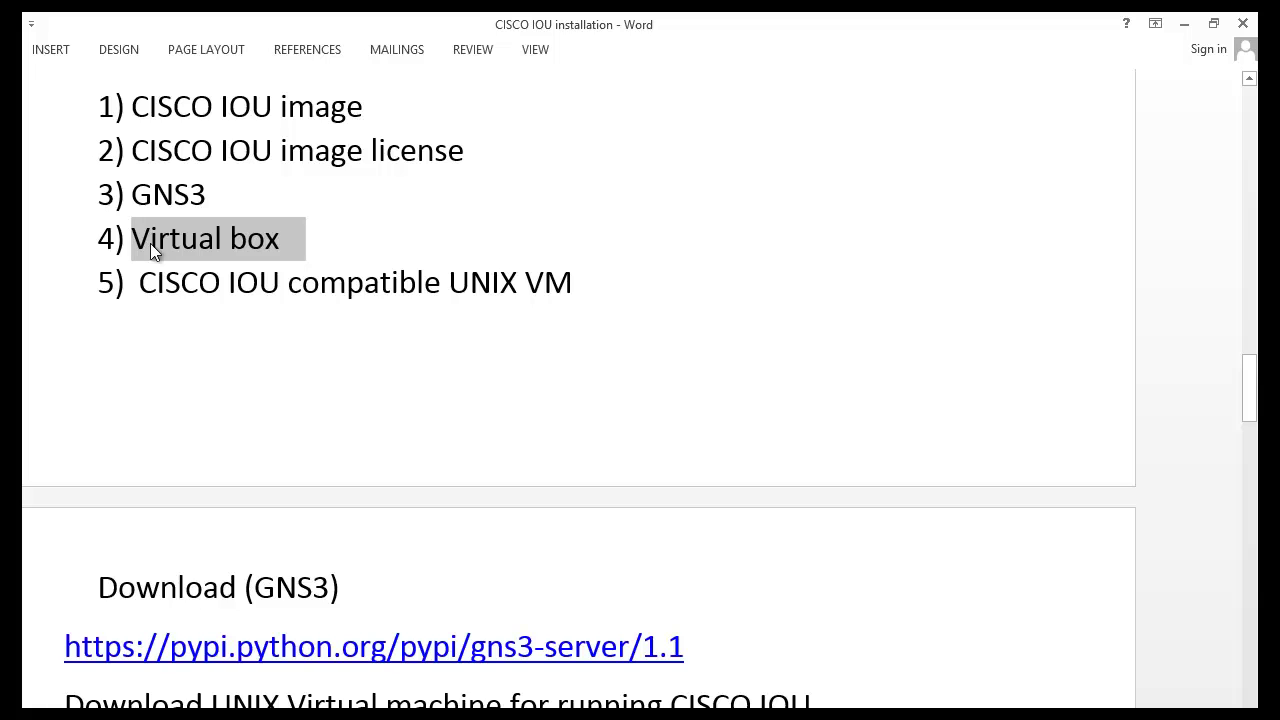
scroll(214, 329, down, 1)
click(190, 210)
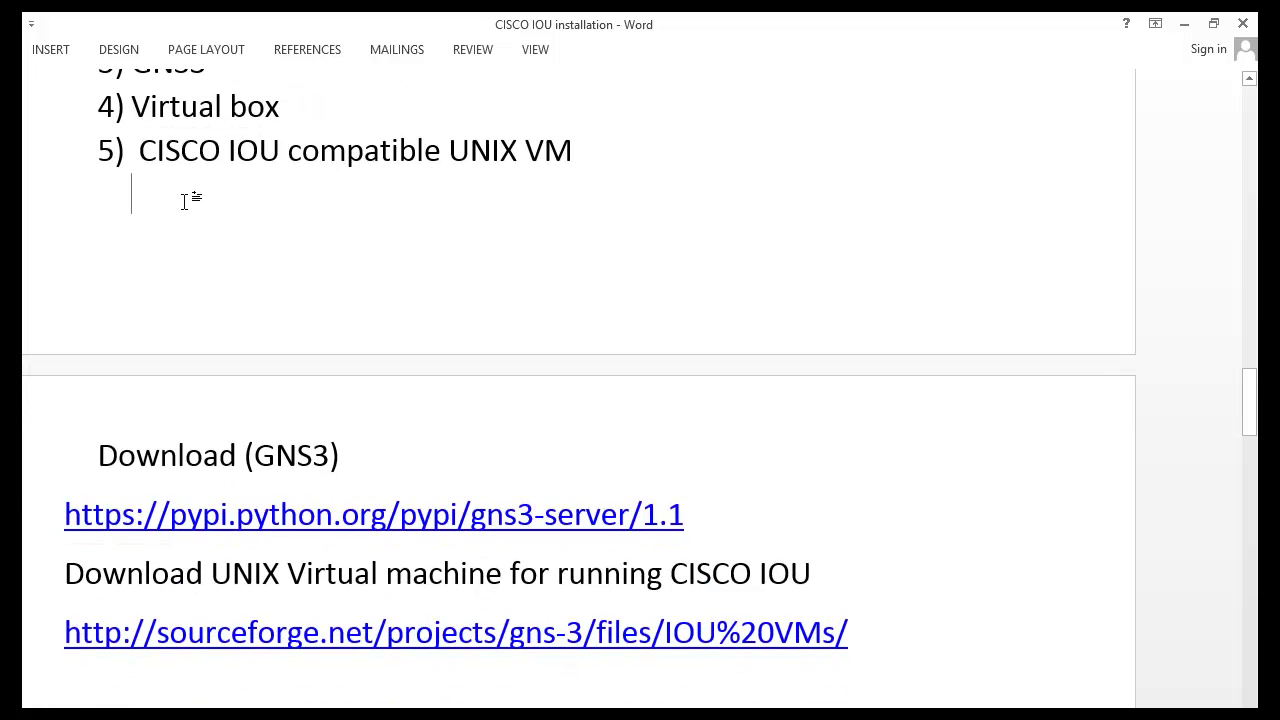
drag(284, 111, 140, 117)
click(219, 235)
drag(142, 151, 562, 160)
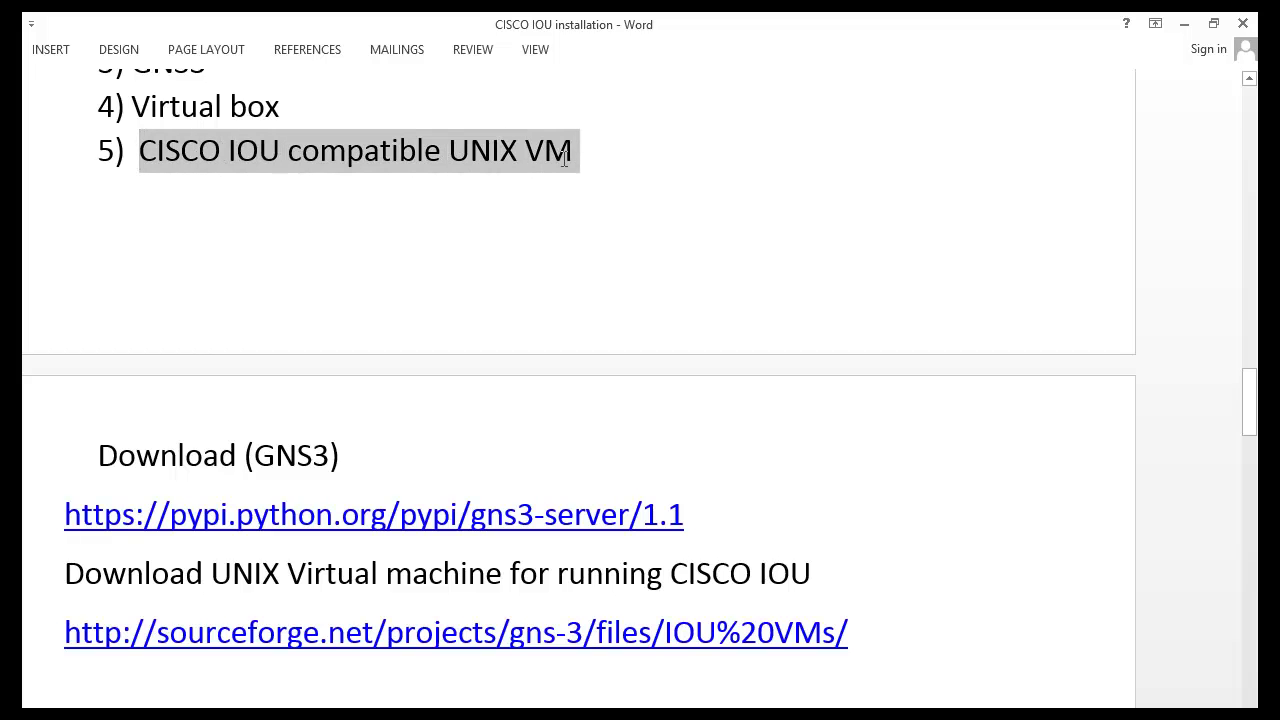
scroll(432, 277, up, 2)
click(168, 375)
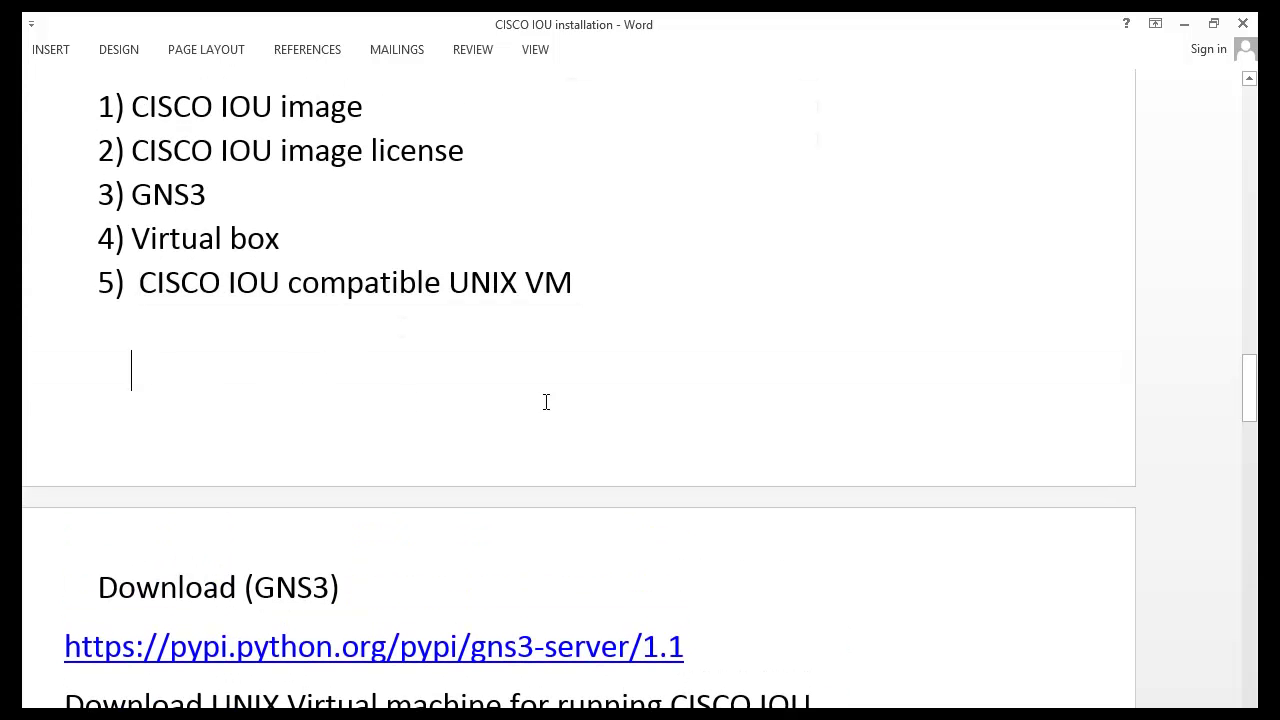
scroll(665, 379, down, 5)
- Scroll through the download links, highlighting lines down to the Download Virtual BOX heading
drag(420, 263, 94, 263)
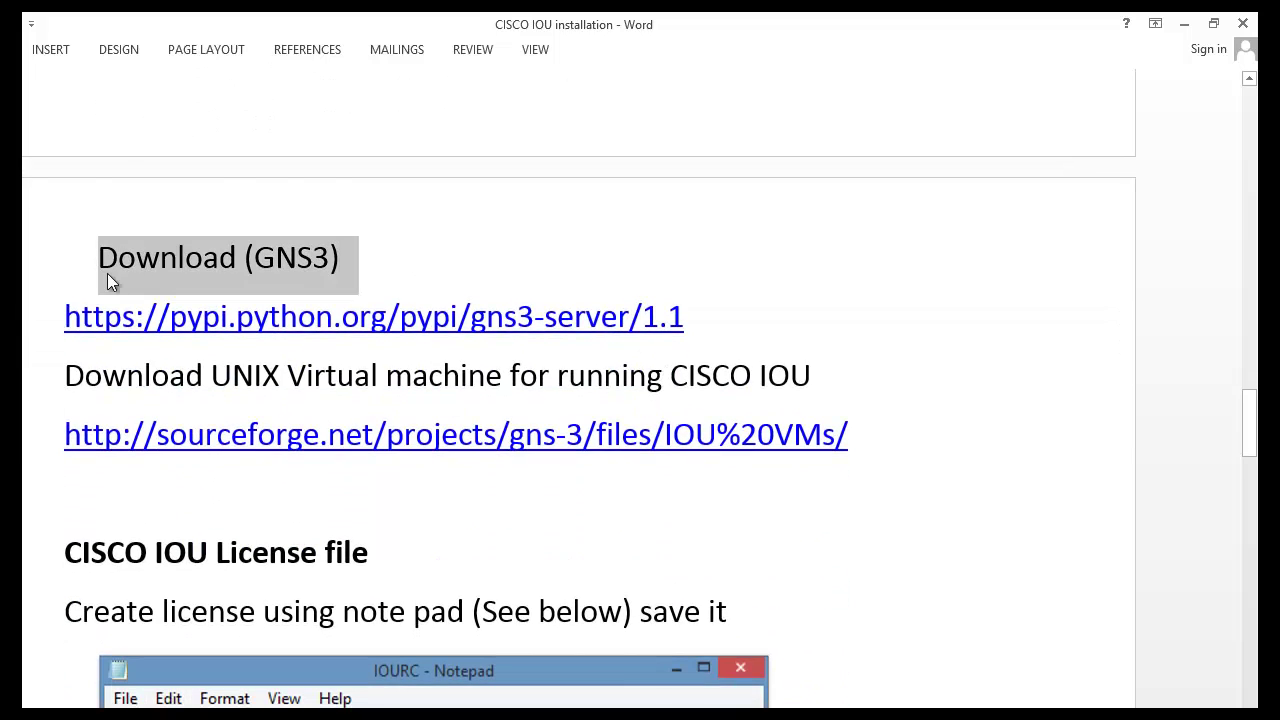
scroll(399, 342, down, 2)
scroll(399, 342, down, 1)
drag(724, 184, 64, 184)
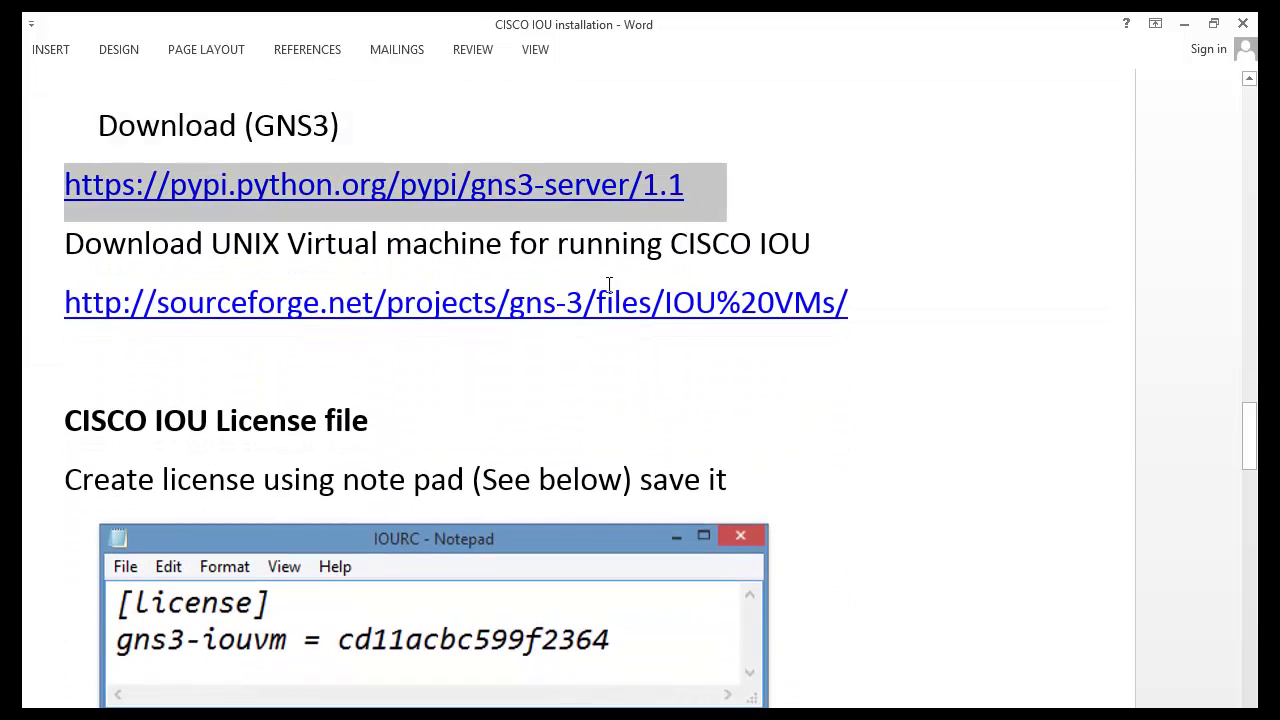
drag(920, 308, 64, 303)
scroll(335, 372, down, 3)
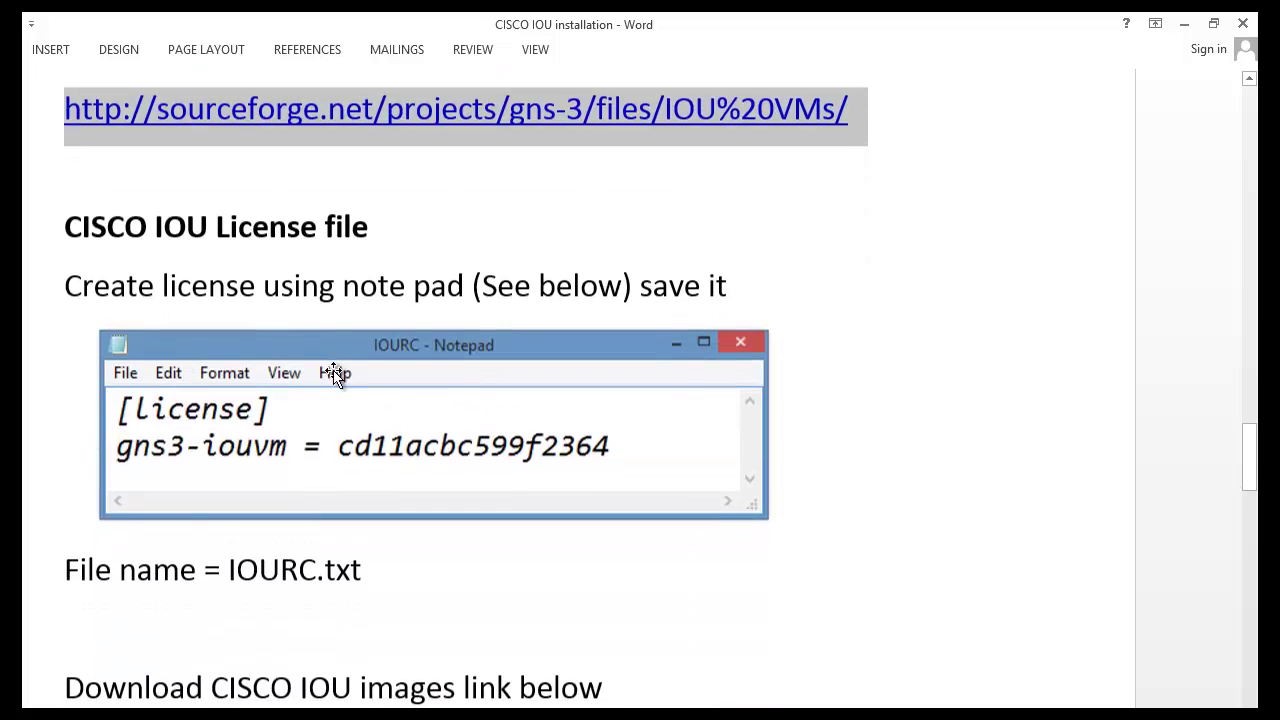
scroll(335, 372, down, 4)
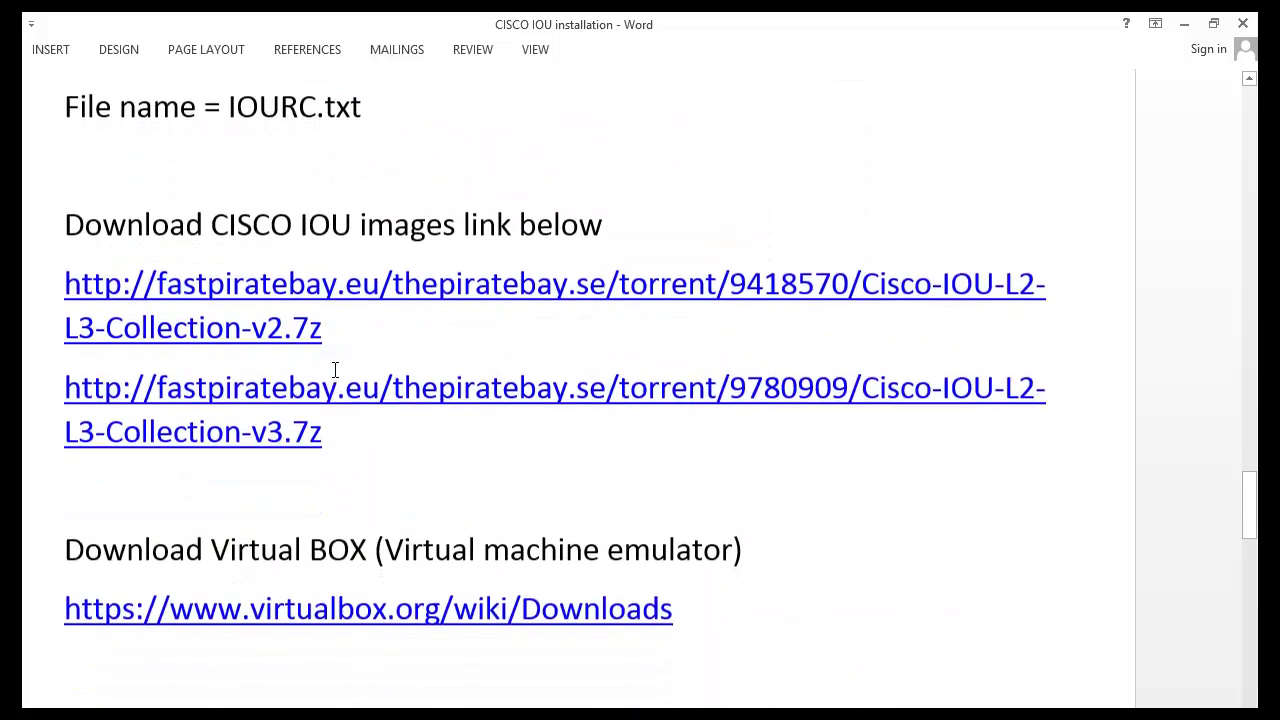
scroll(335, 370, down, 2)
drag(732, 342, 36, 331)
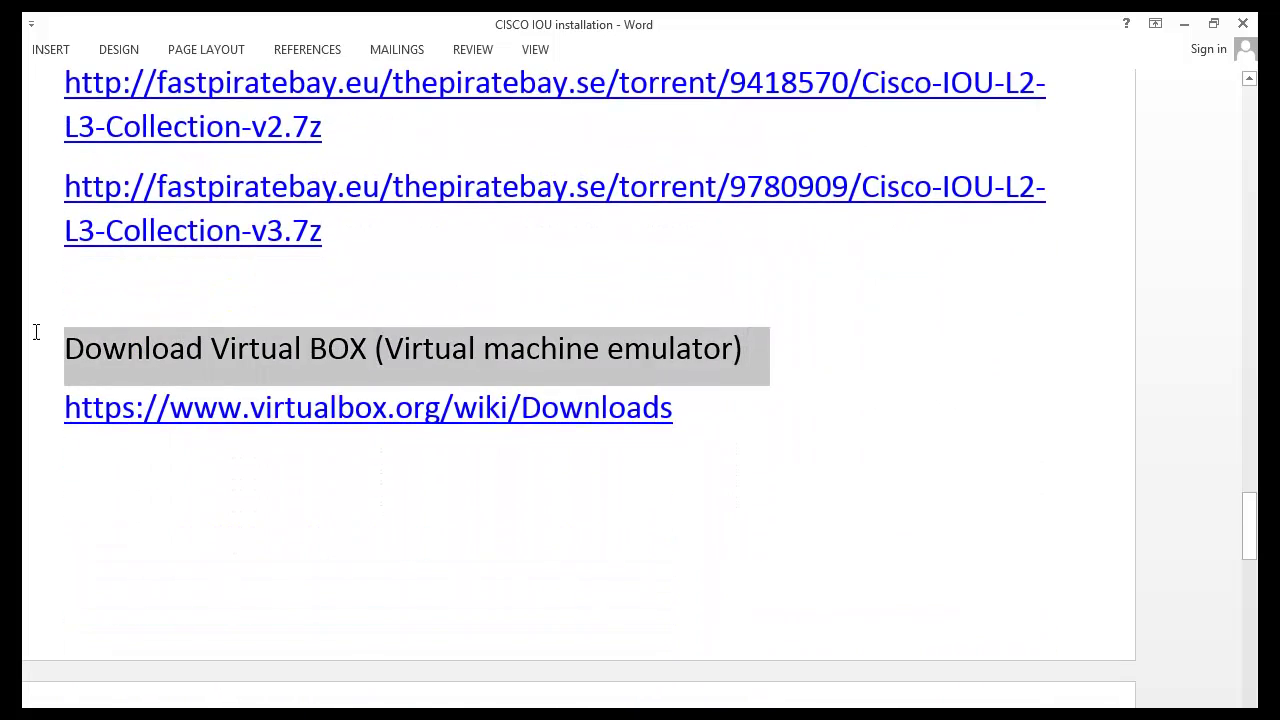
scroll(252, 483, down, 3)
- Scroll back up the document and minimize Word to the desktop
scroll(255, 483, up, 11)
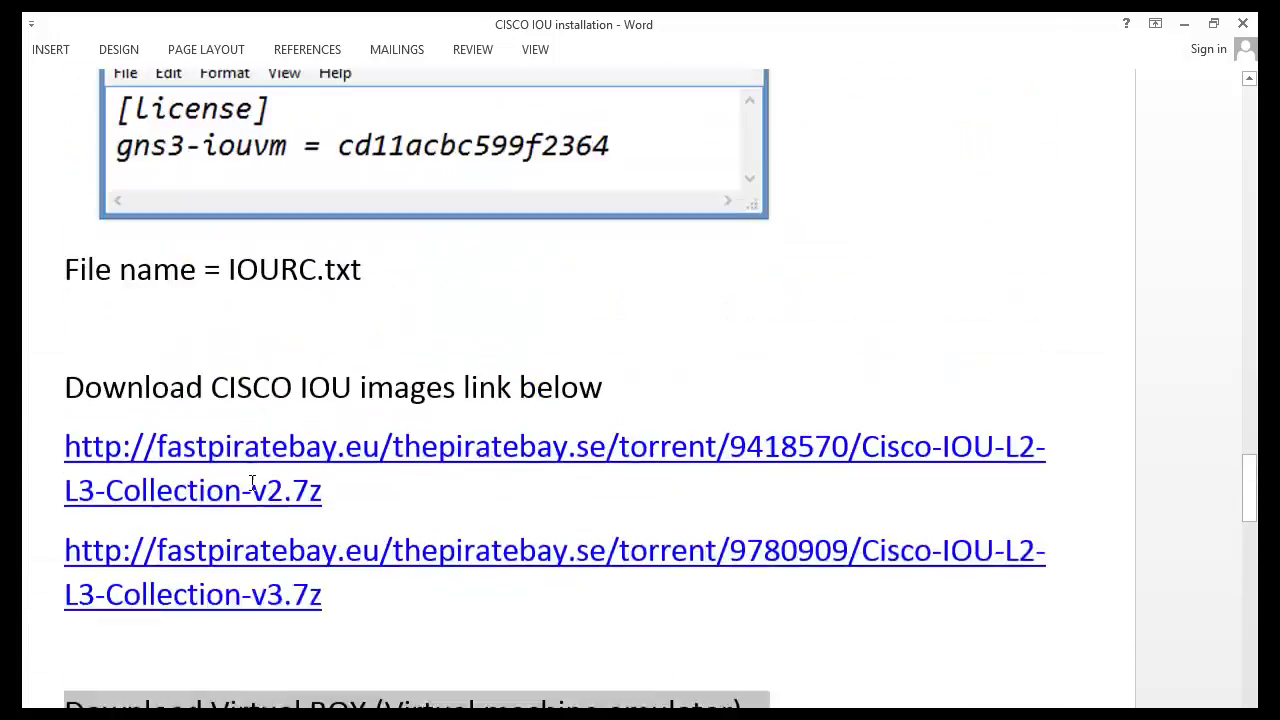
scroll(397, 465, up, 18)
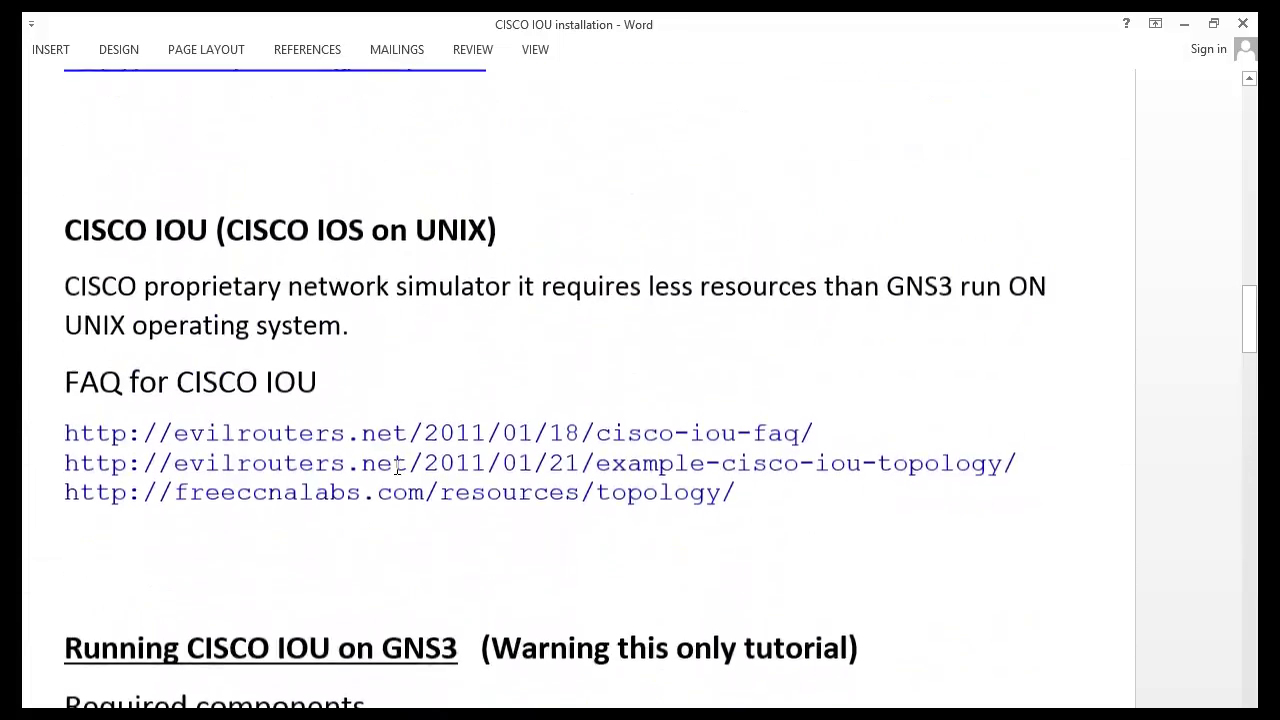
scroll(397, 465, up, 8)
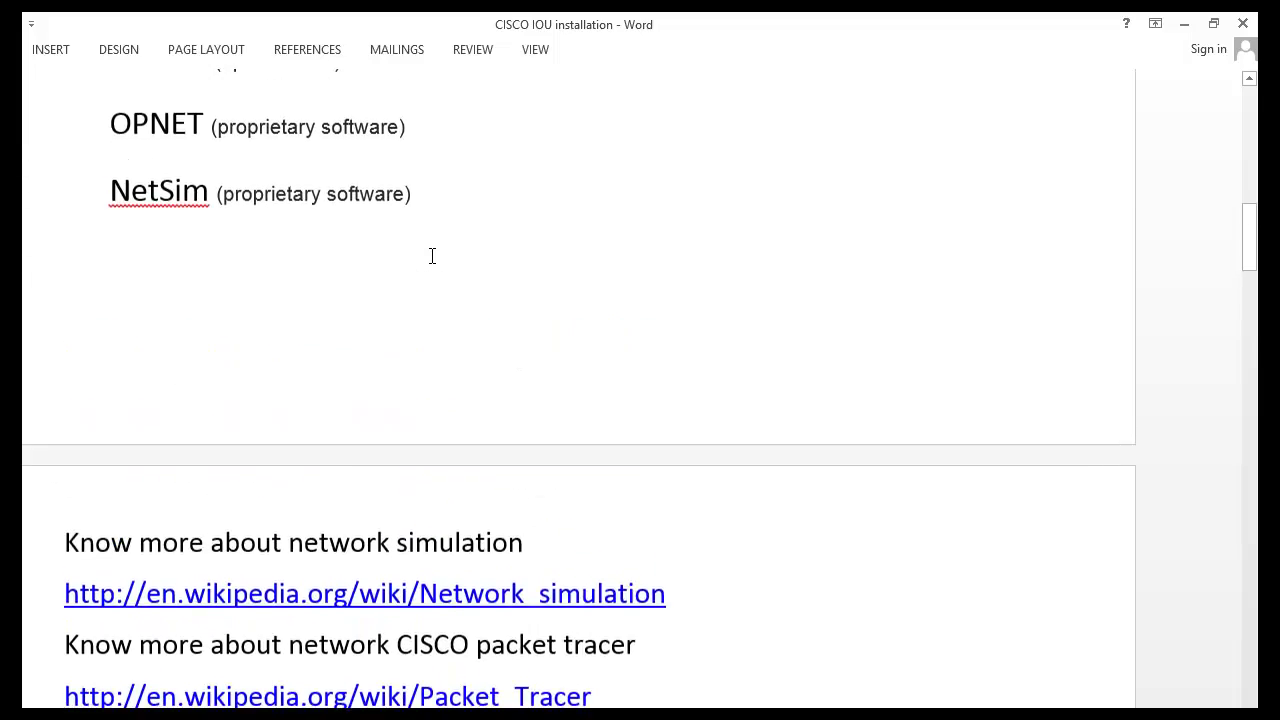
scroll(635, 270, up, 6)
click(1187, 26)
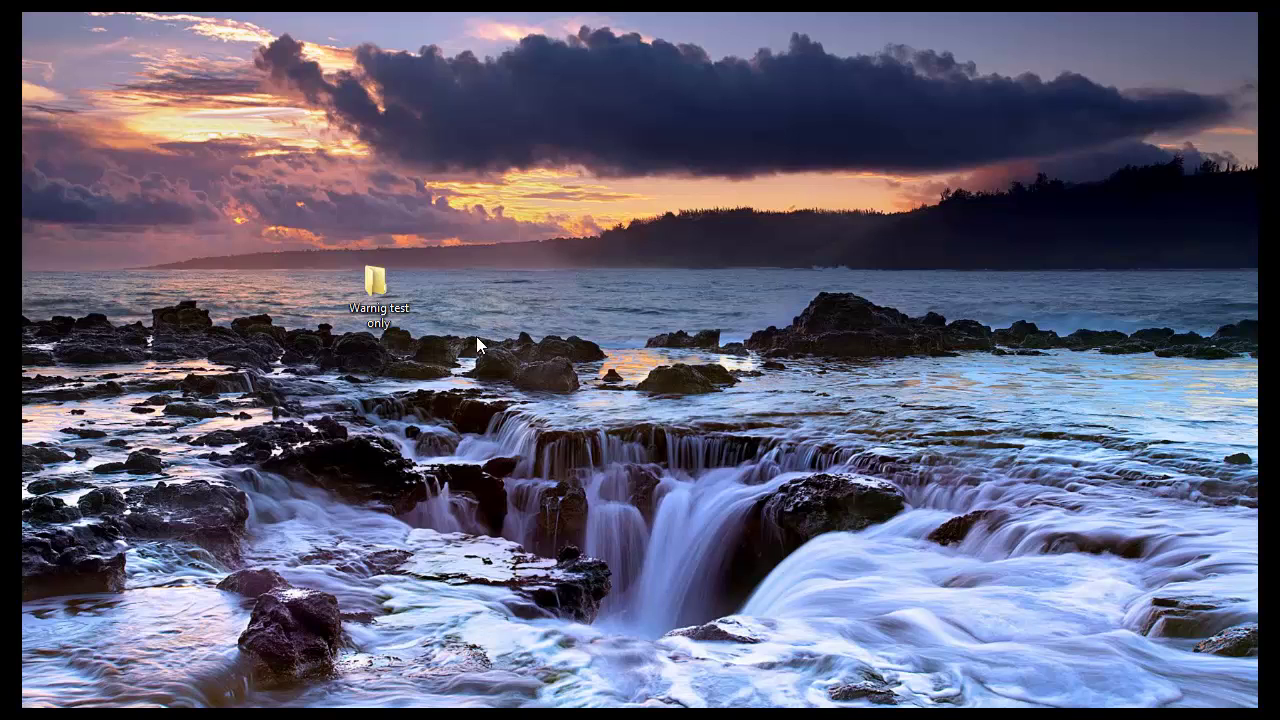
- Open Oracle VM VirtualBox Manager from the taskbar and move its window up and left
click(308, 697)
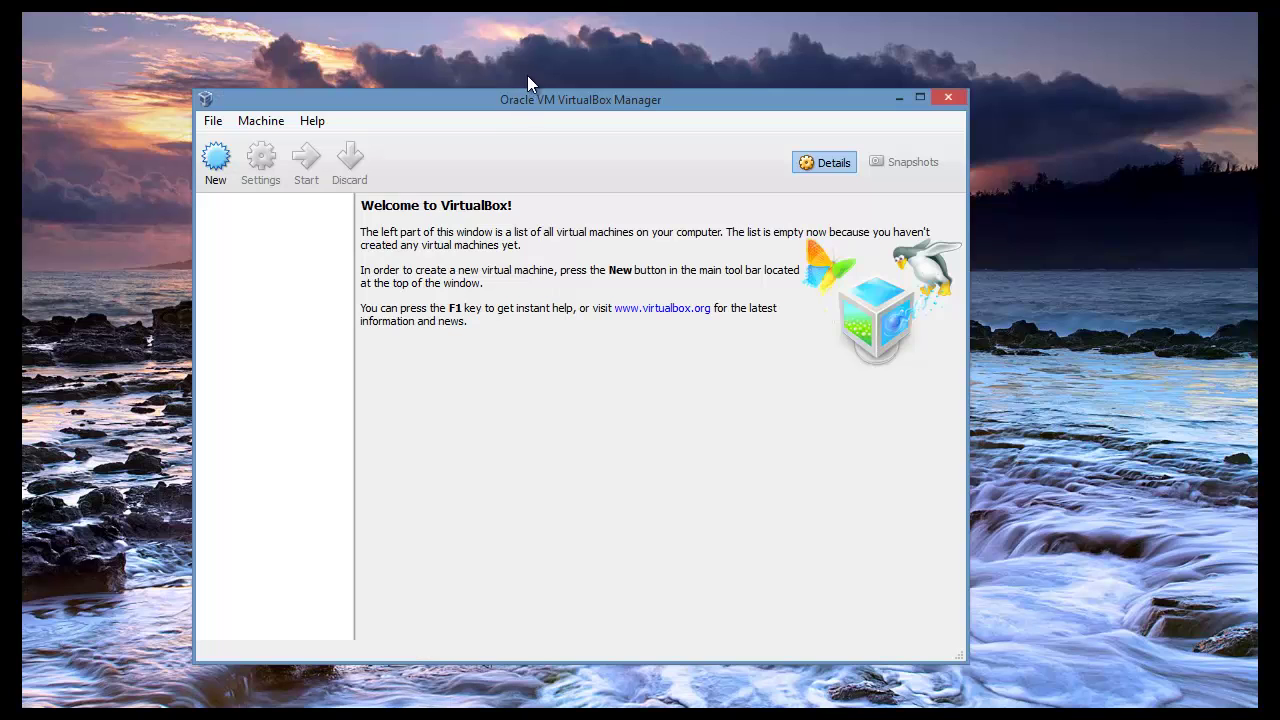
drag(522, 105, 503, 84)
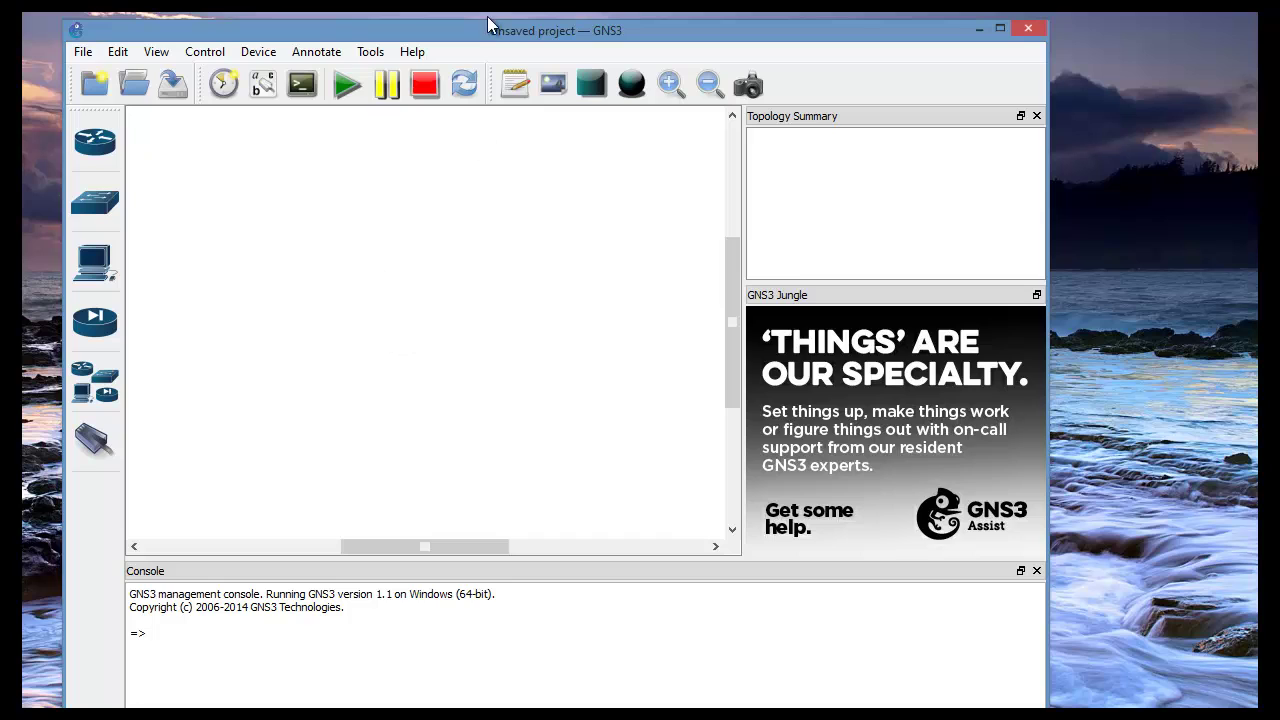
- Check the GNS3 version through Help, then close the version information
drag(486, 35, 467, 54)
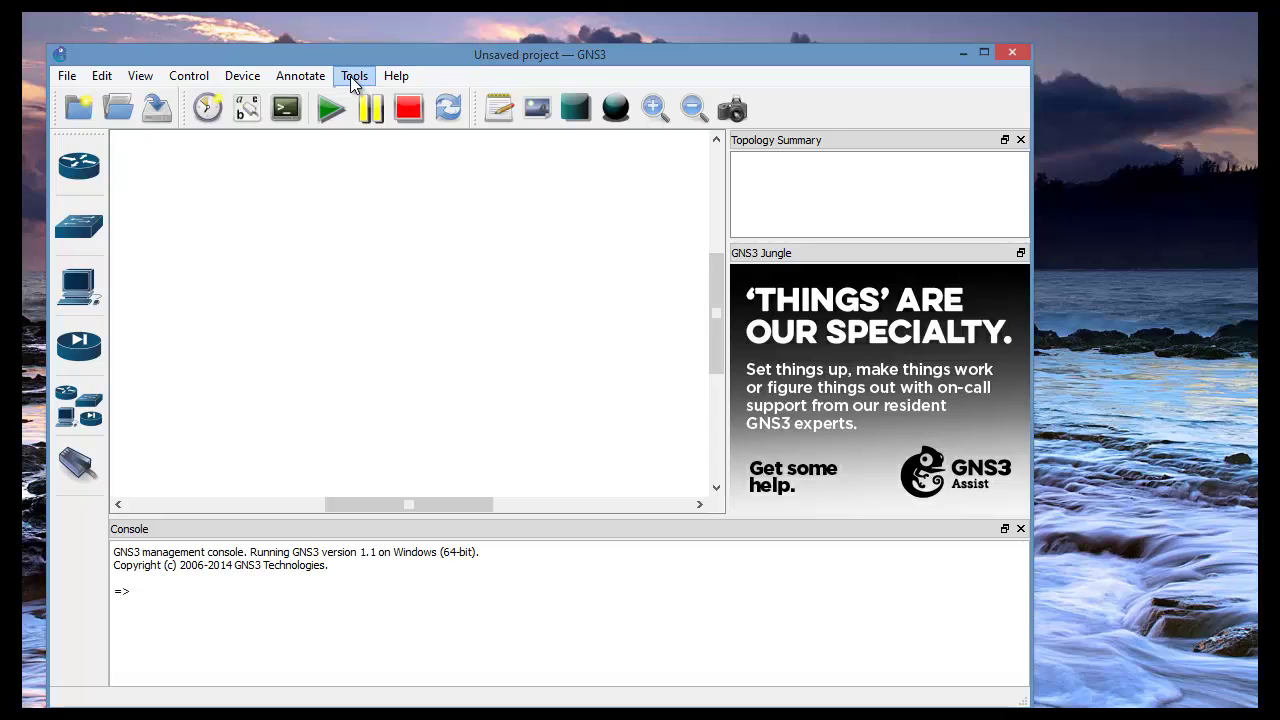
click(396, 77)
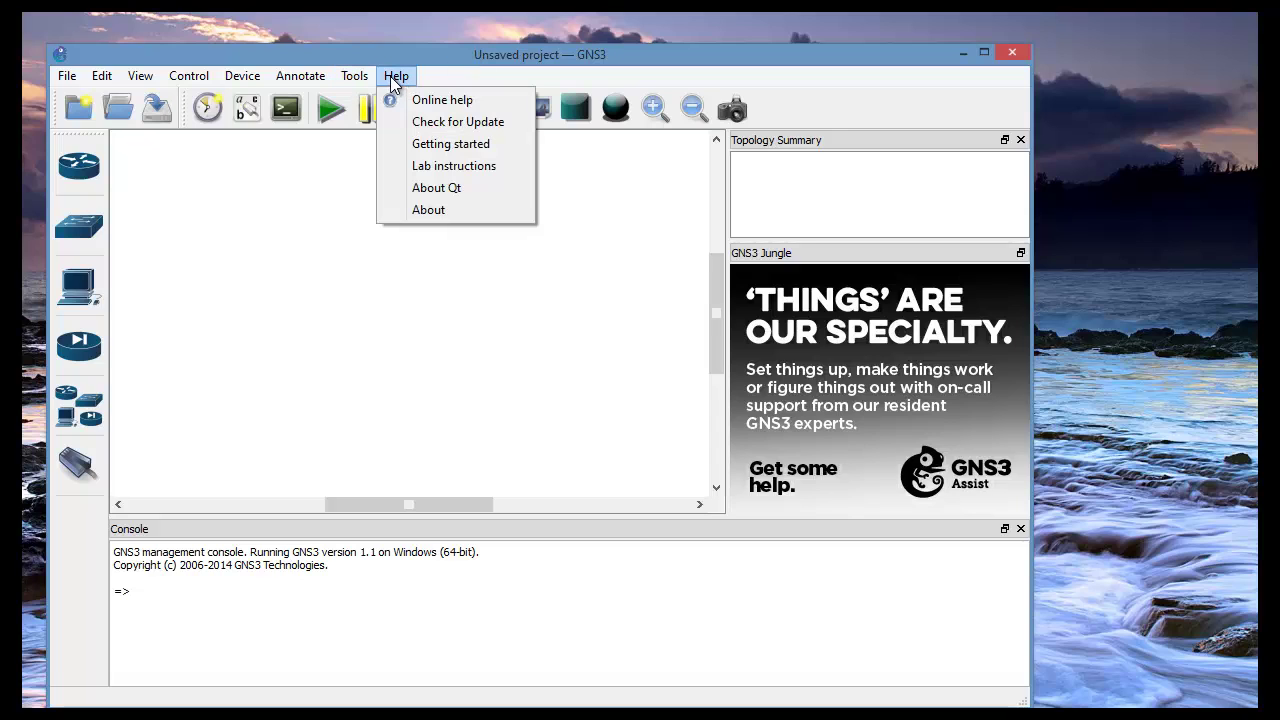
click(450, 211)
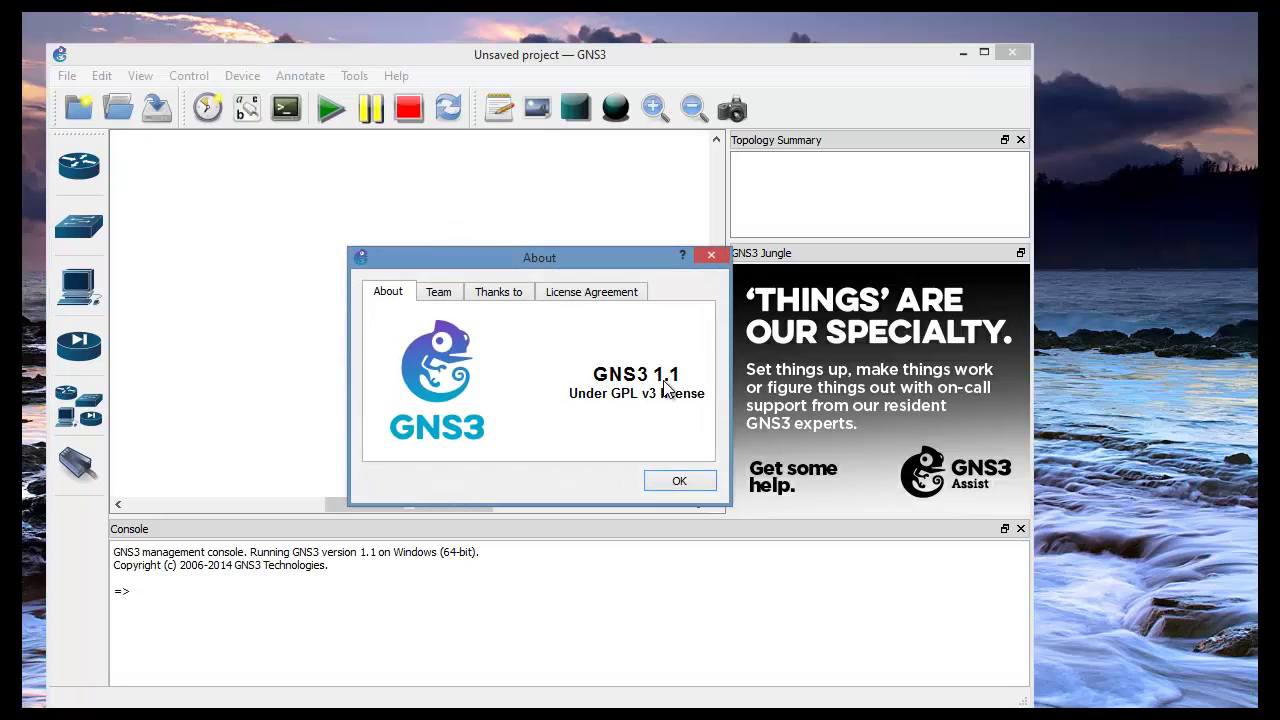
click(710, 257)
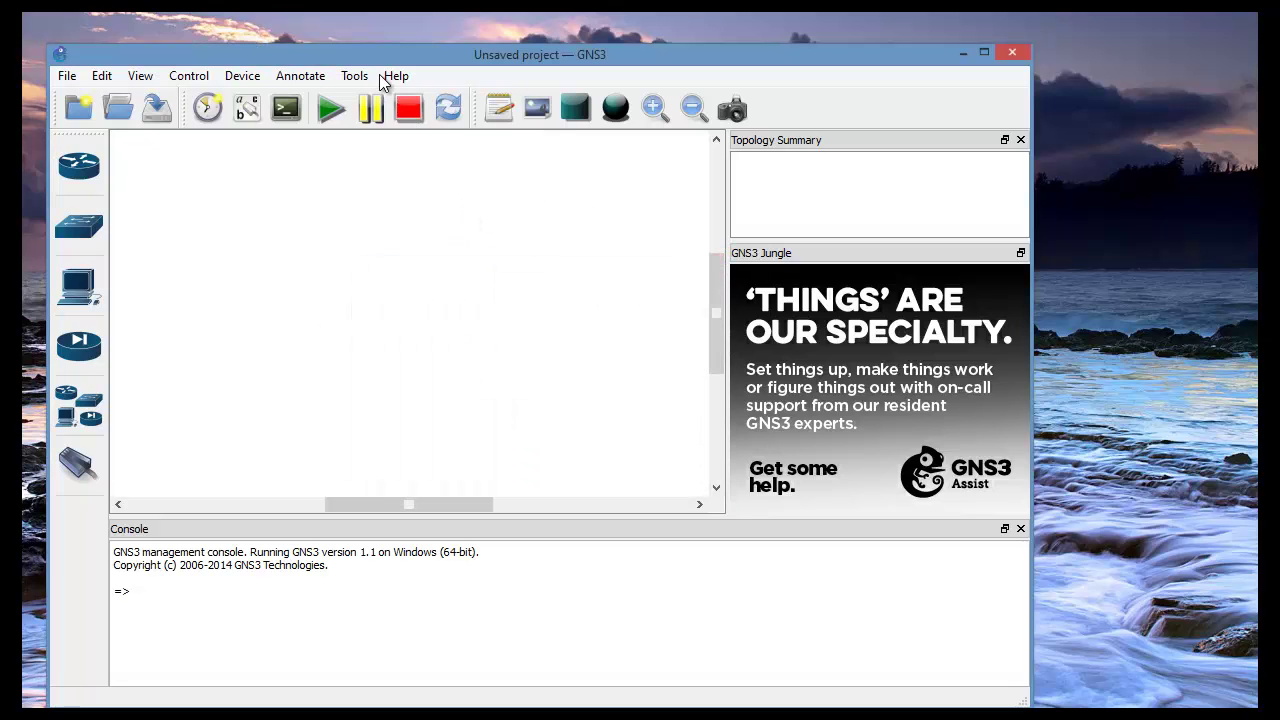
- Reposition the GNS3 window and open the Edit menu
drag(357, 51, 363, 41)
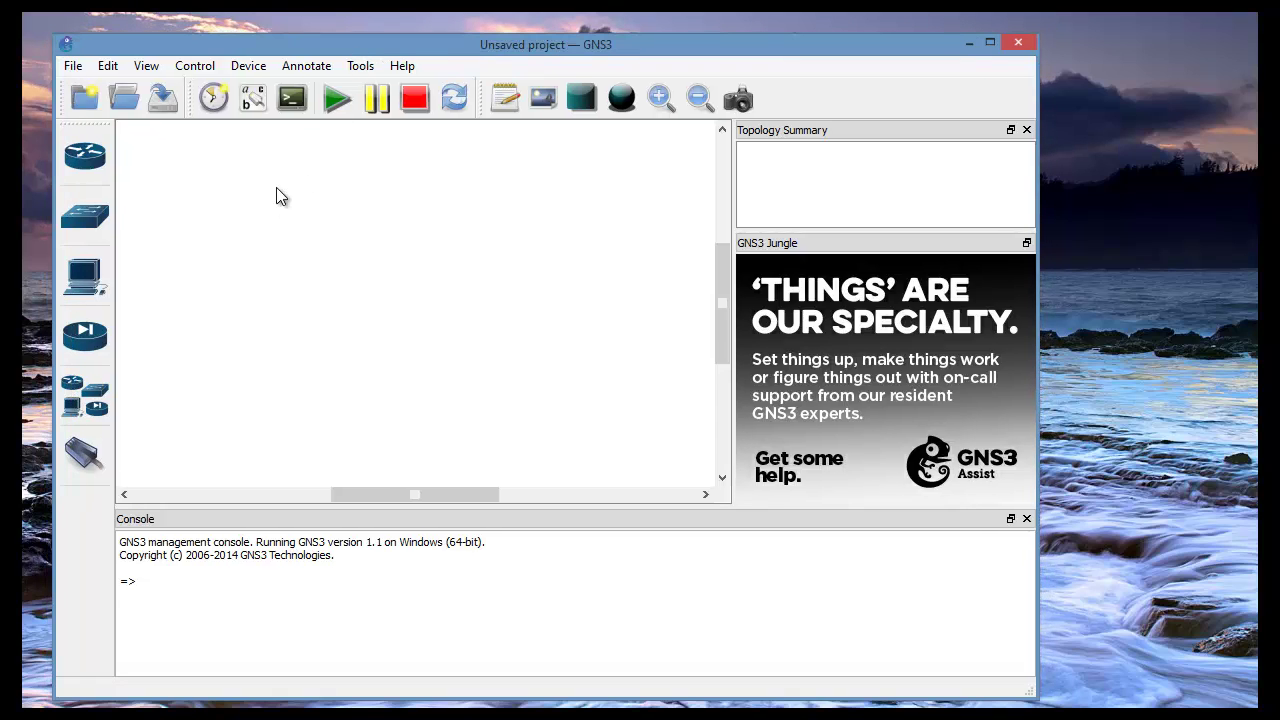
drag(389, 196, 389, 262)
drag(609, 195, 355, 317)
click(107, 65)
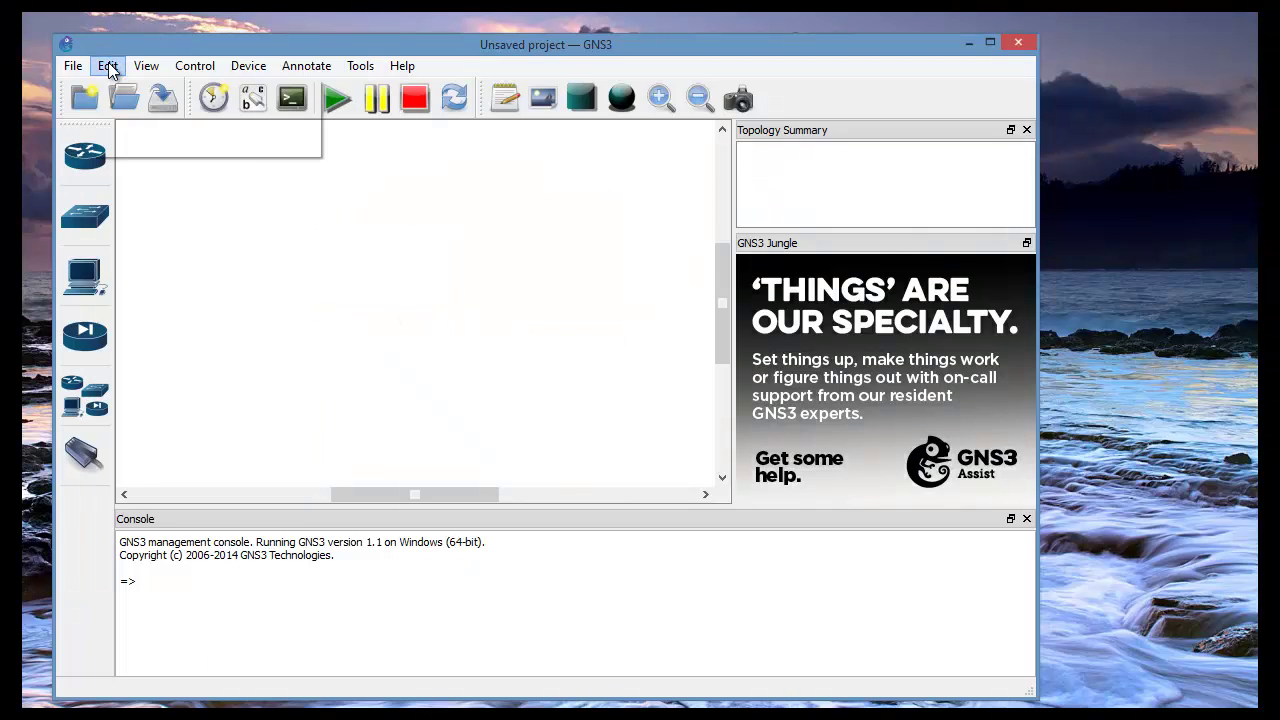
- Choose Edit > Preferences and move the Preferences dialog into a convenient position
click(146, 145)
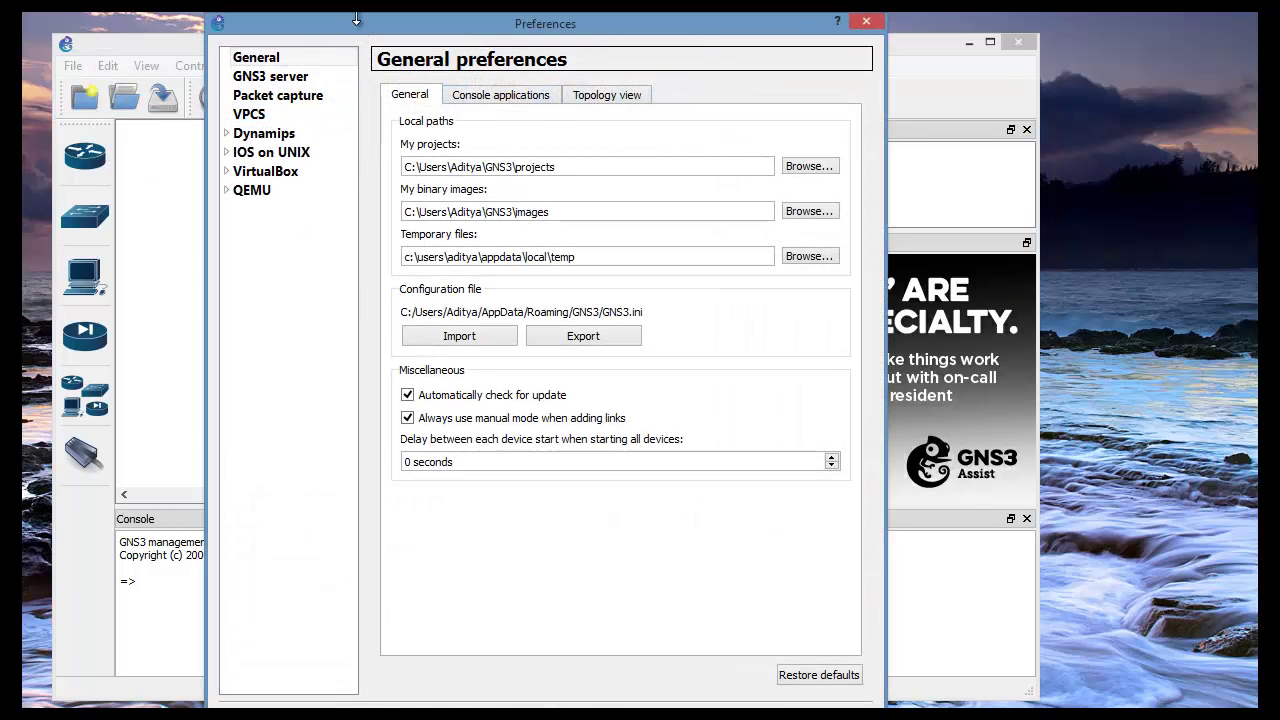
drag(420, 24, 366, 26)
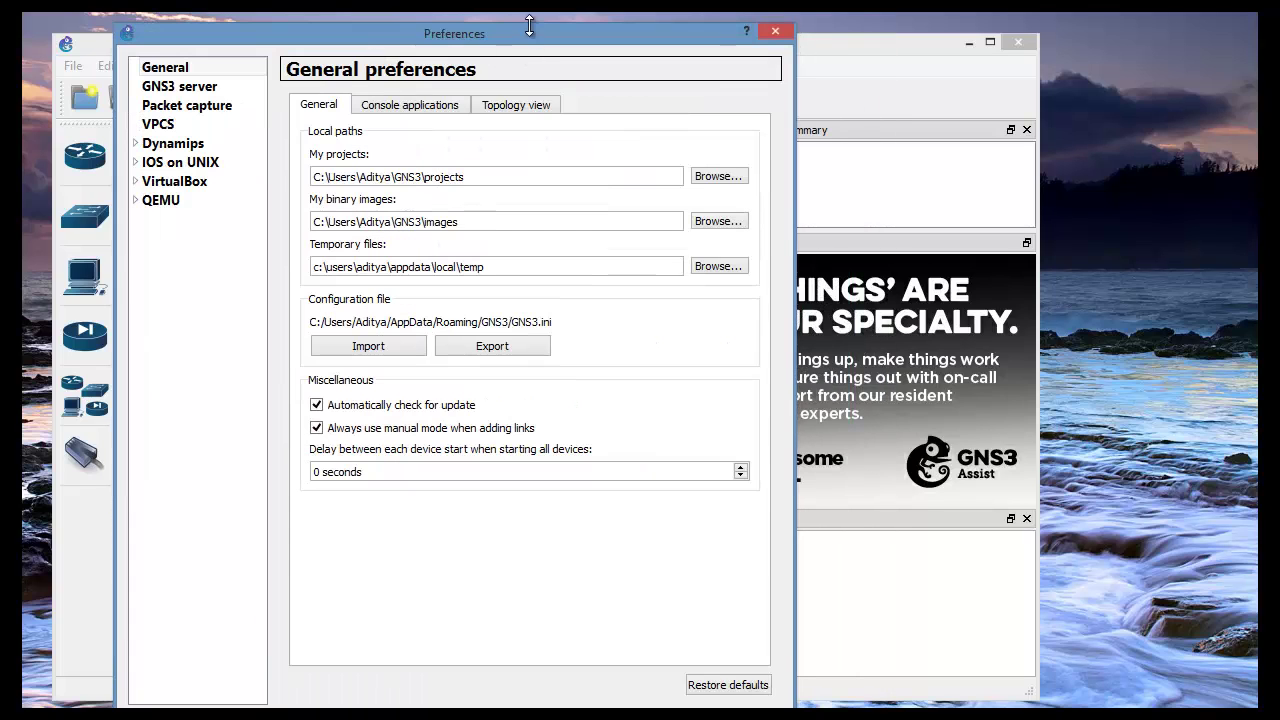
drag(546, 40, 563, 52)
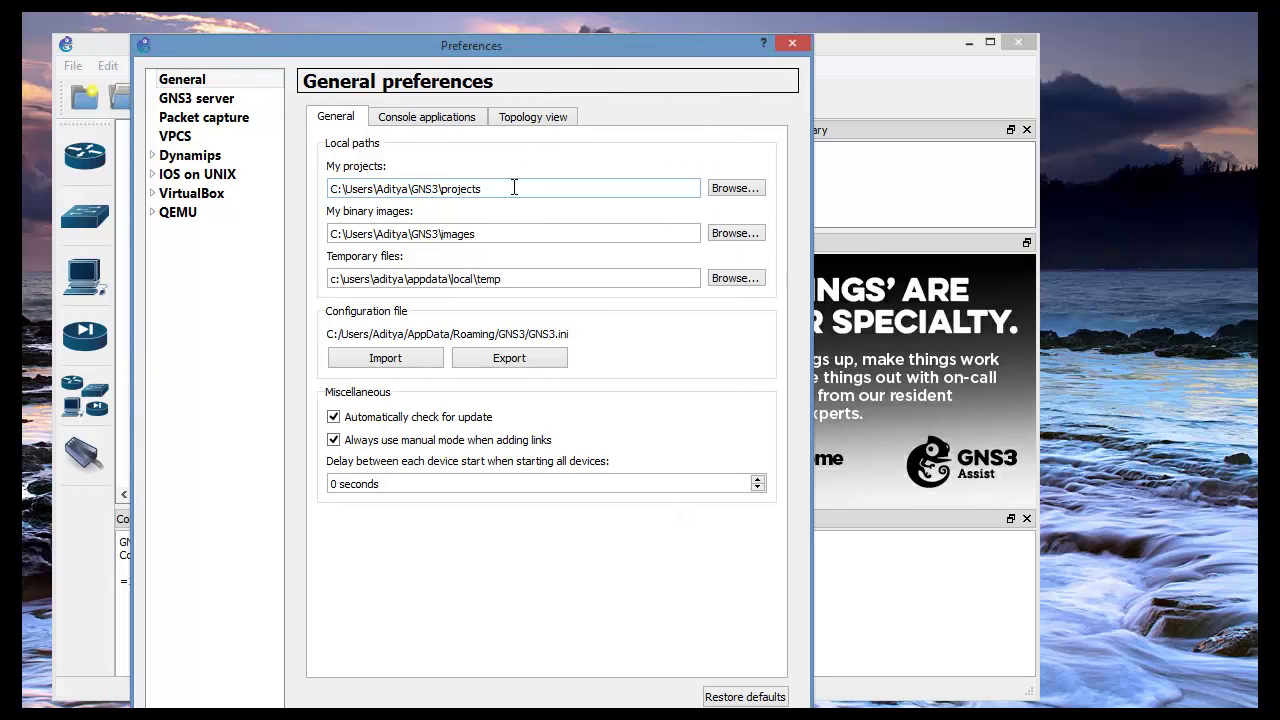
- Bind the local GNS3 server to host address 192.168.56.1
click(183, 100)
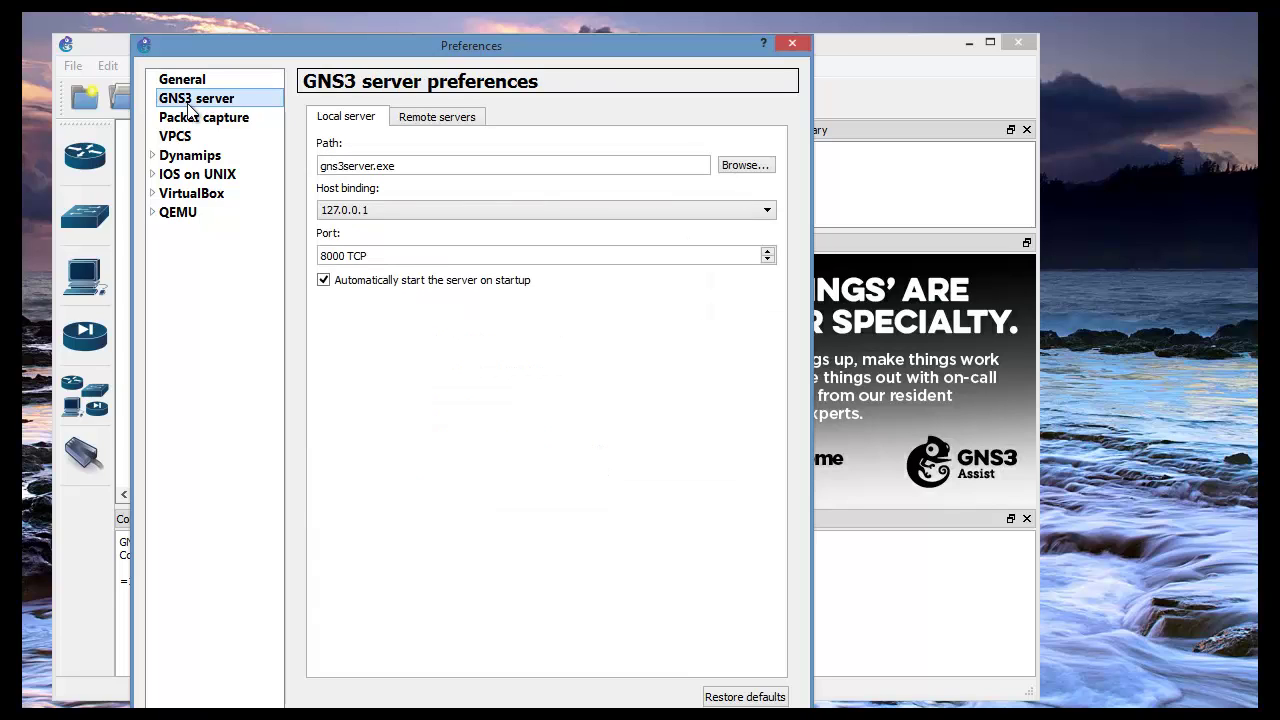
click(379, 208)
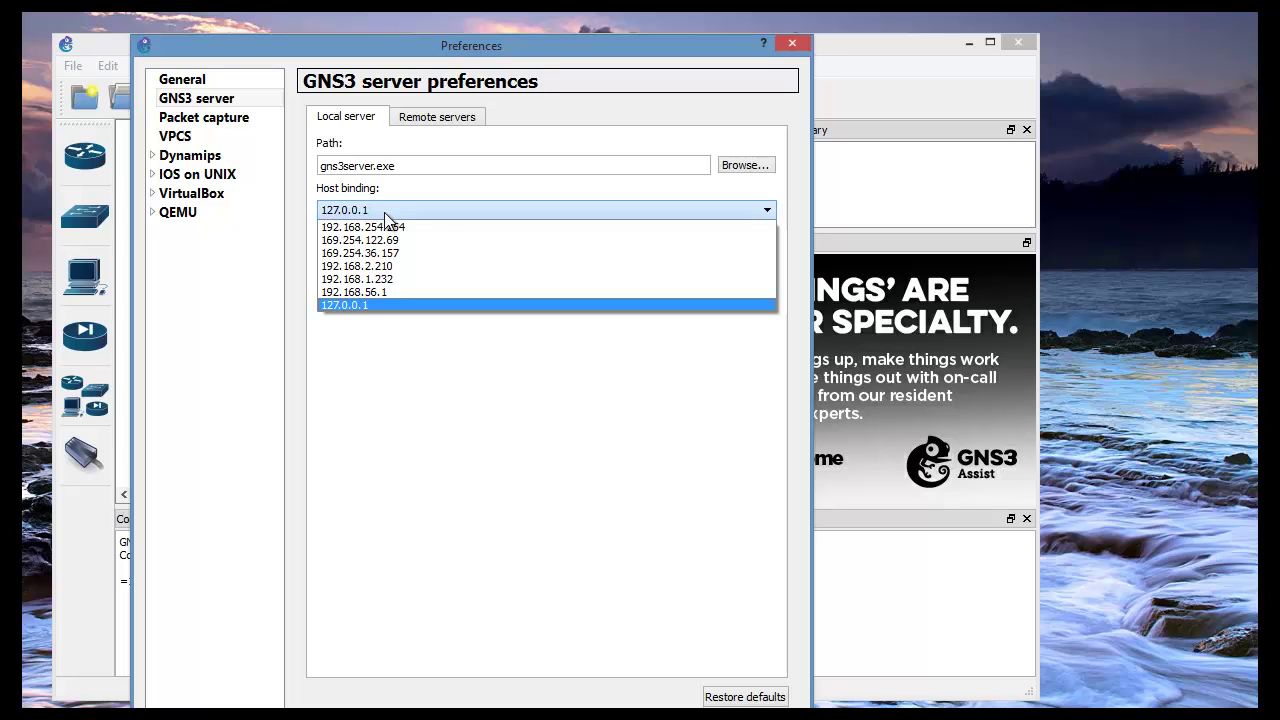
click(335, 292)
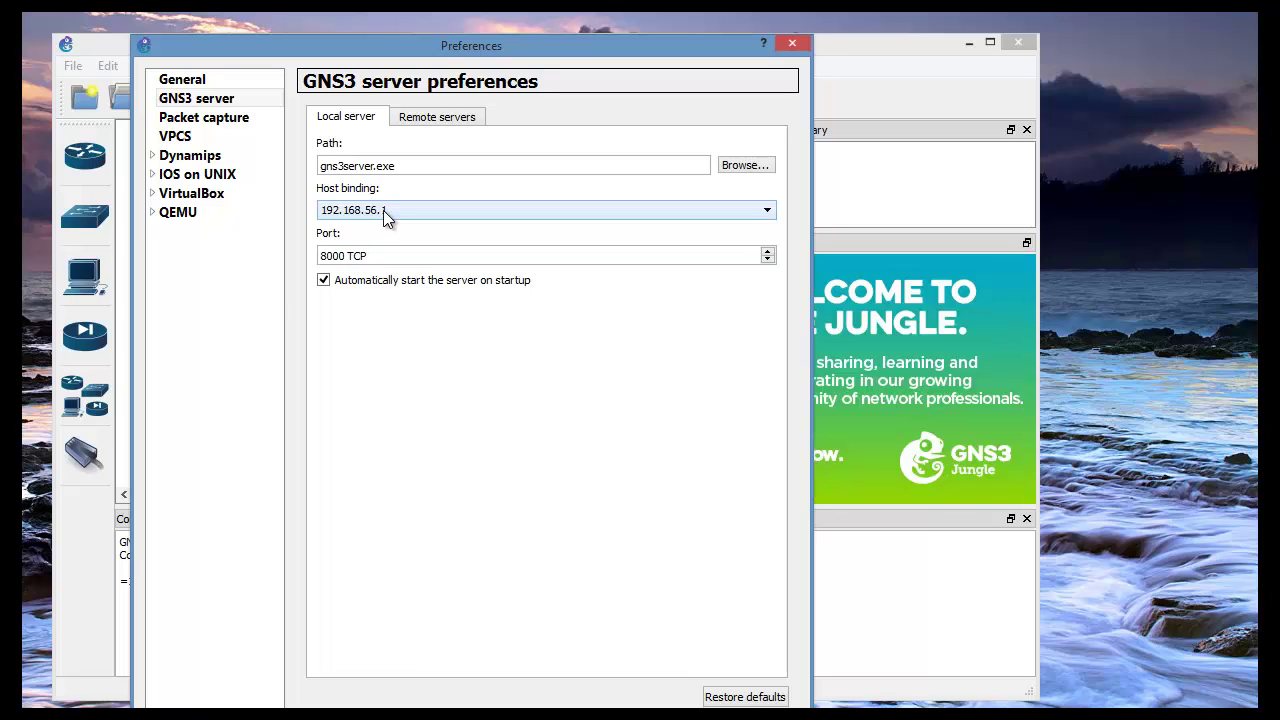
- Add 192.168.56.101 on port 8000 as a remote server and check the entry
click(436, 117)
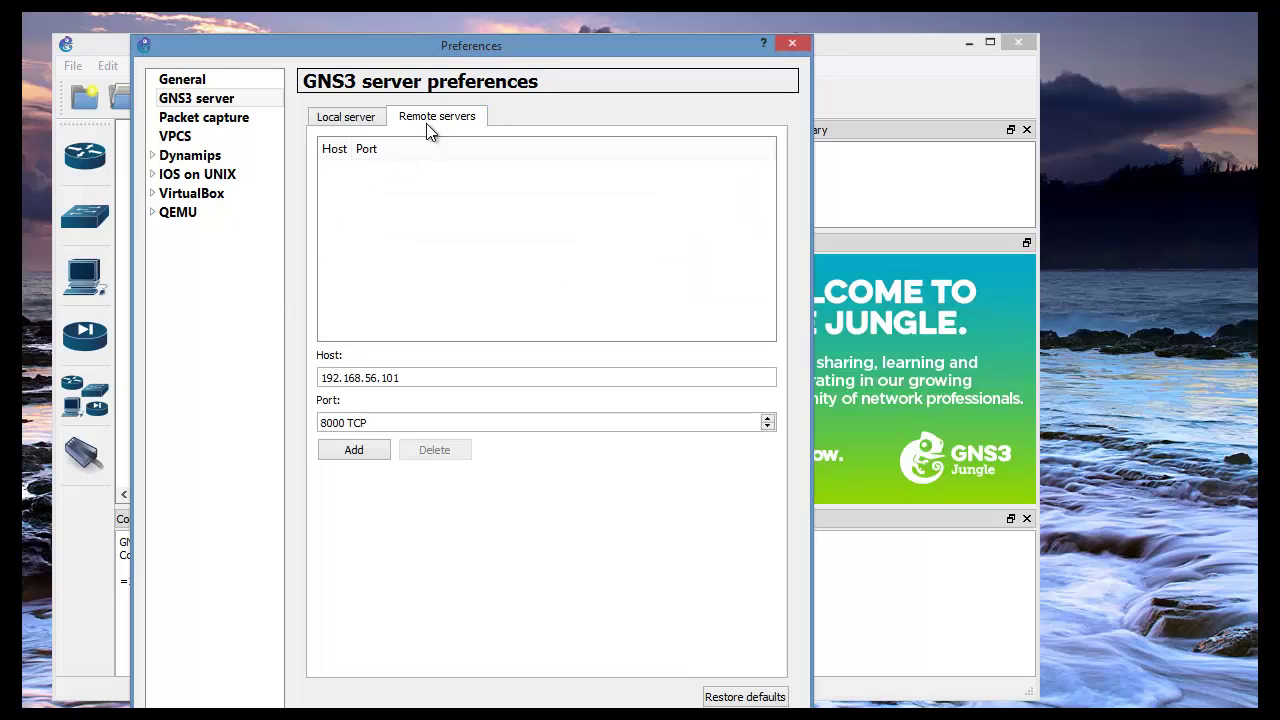
triple_click(376, 377)
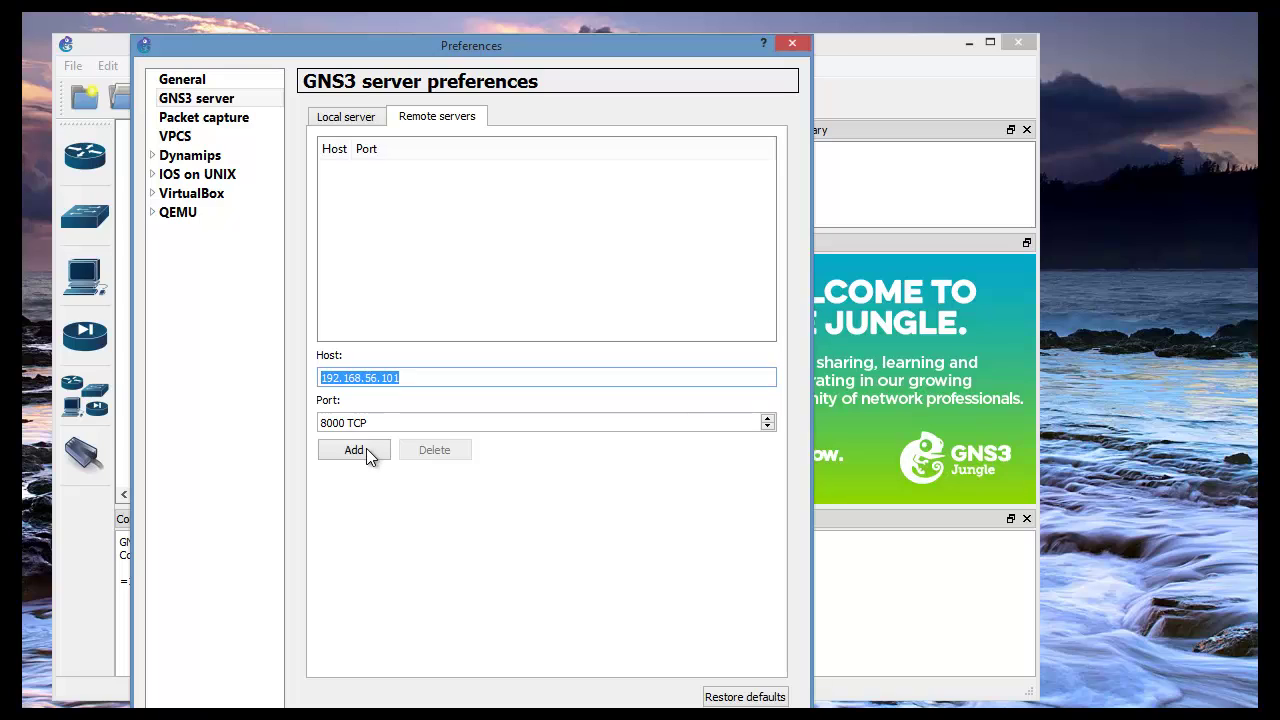
click(365, 448)
click(457, 166)
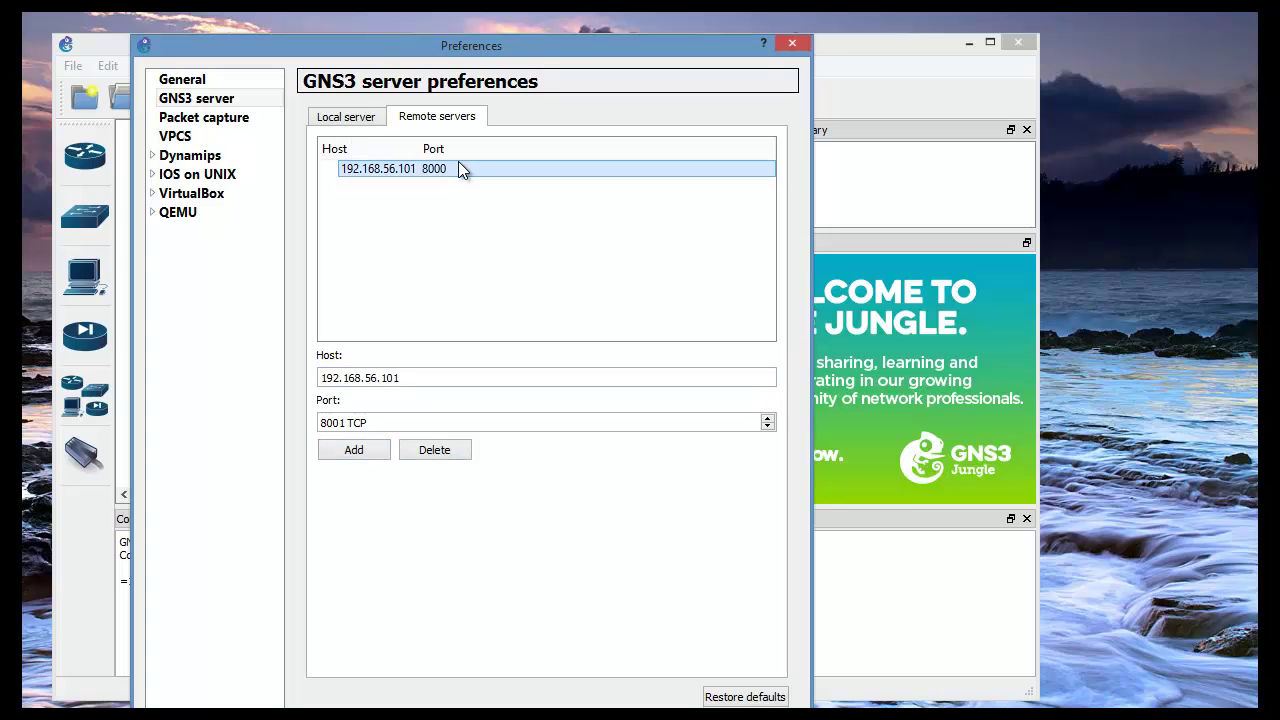
click(216, 104)
click(348, 118)
click(429, 118)
click(366, 118)
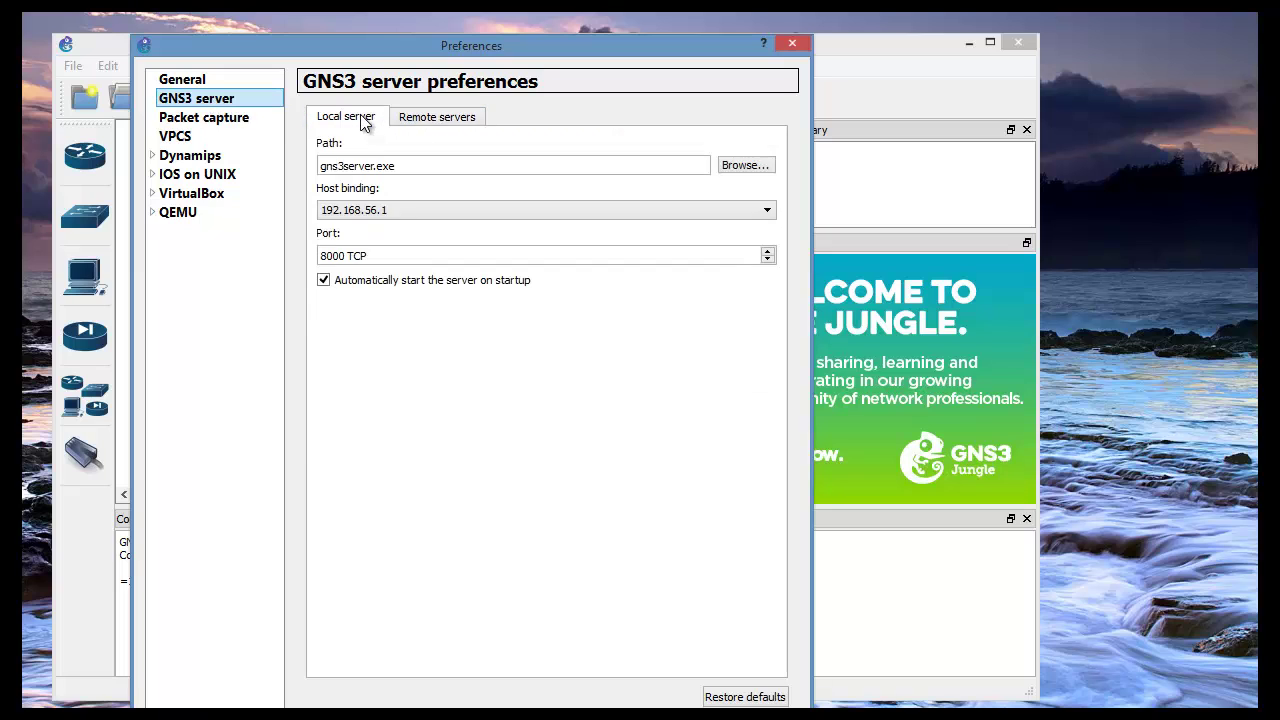
click(424, 118)
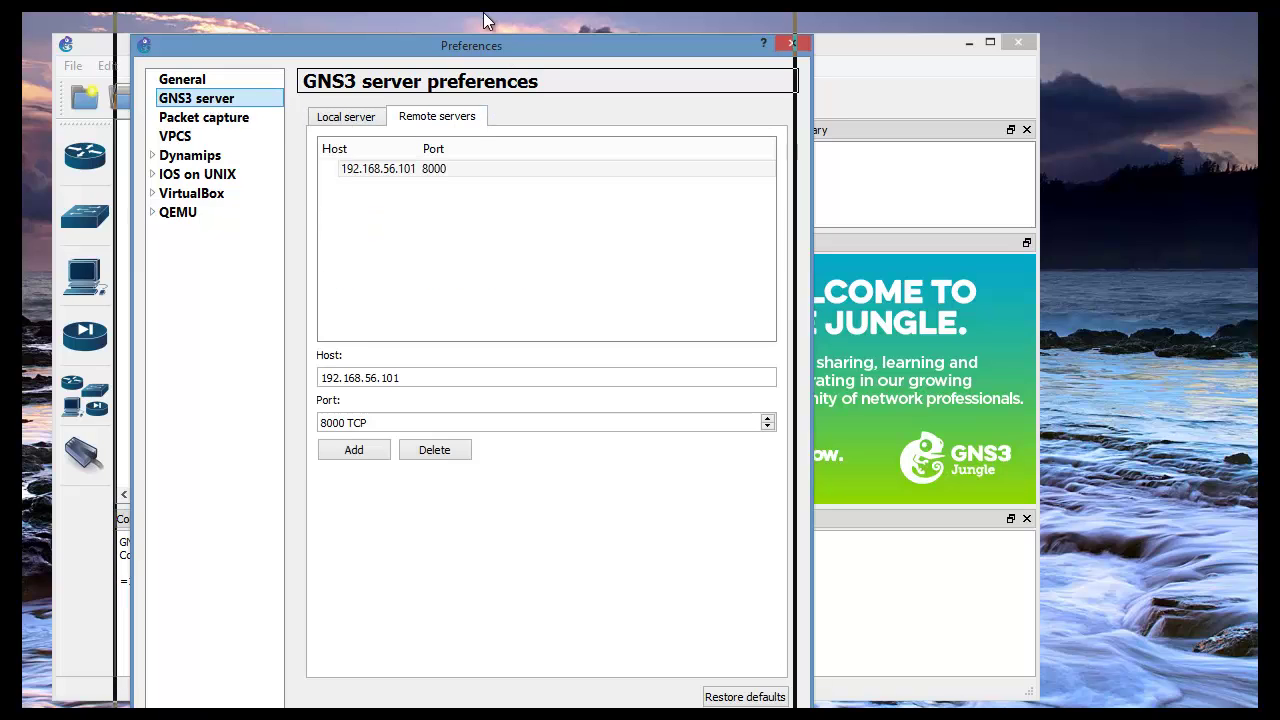
- Move and shorten the Preferences window to fit the screen, then apply the server settings
drag(503, 48, 486, 26)
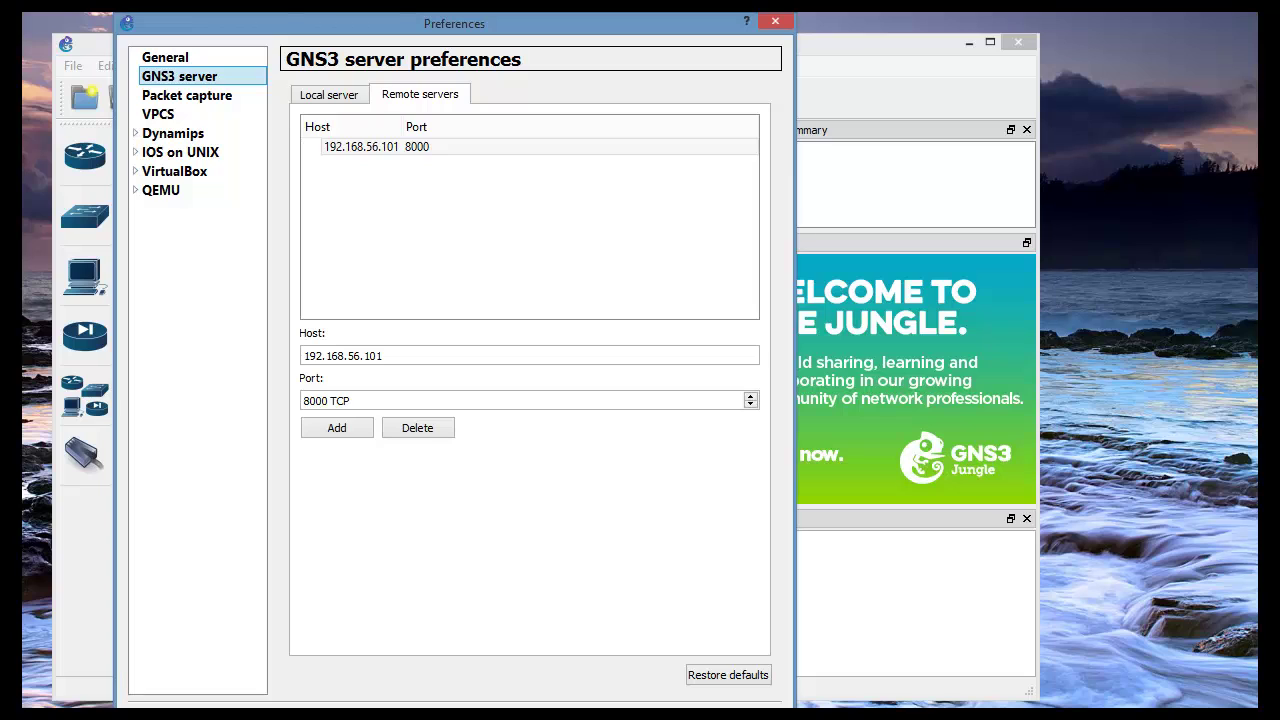
drag(197, 706, 200, 632)
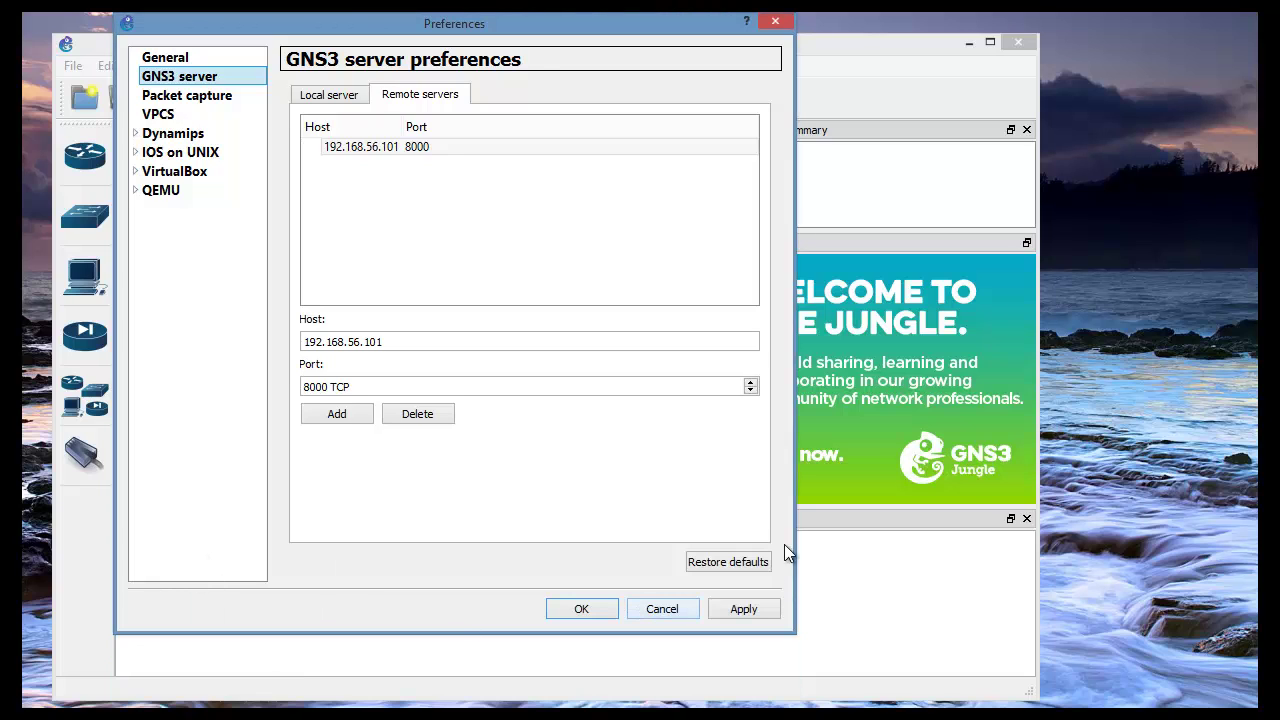
click(752, 611)
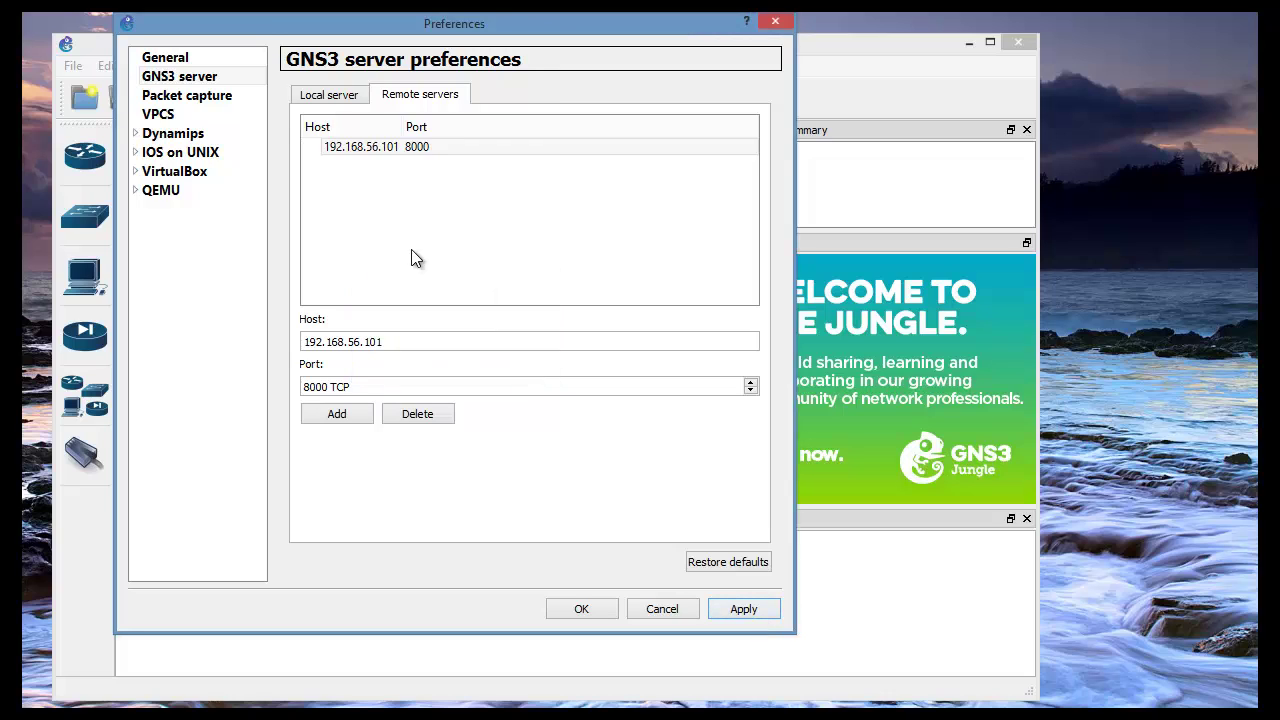
- Bring up the IOS on UNIX preferences and focus the empty IOURC path field
click(136, 153)
click(158, 156)
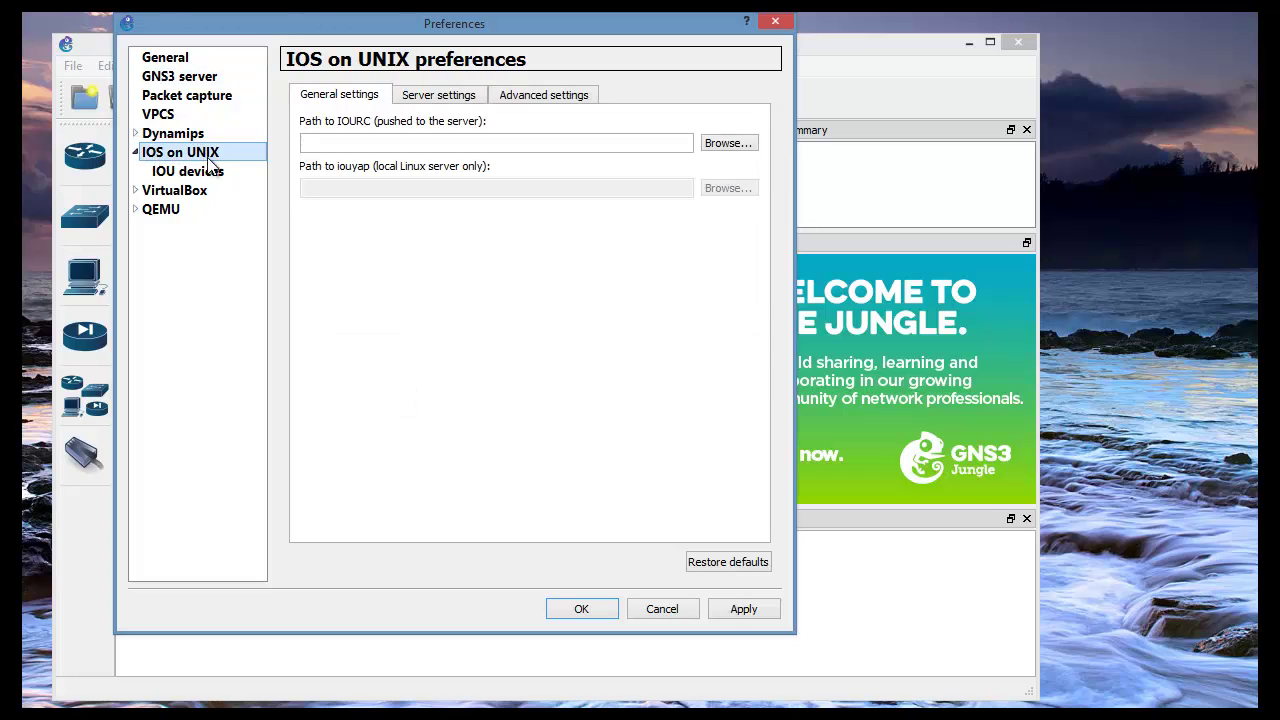
click(424, 142)
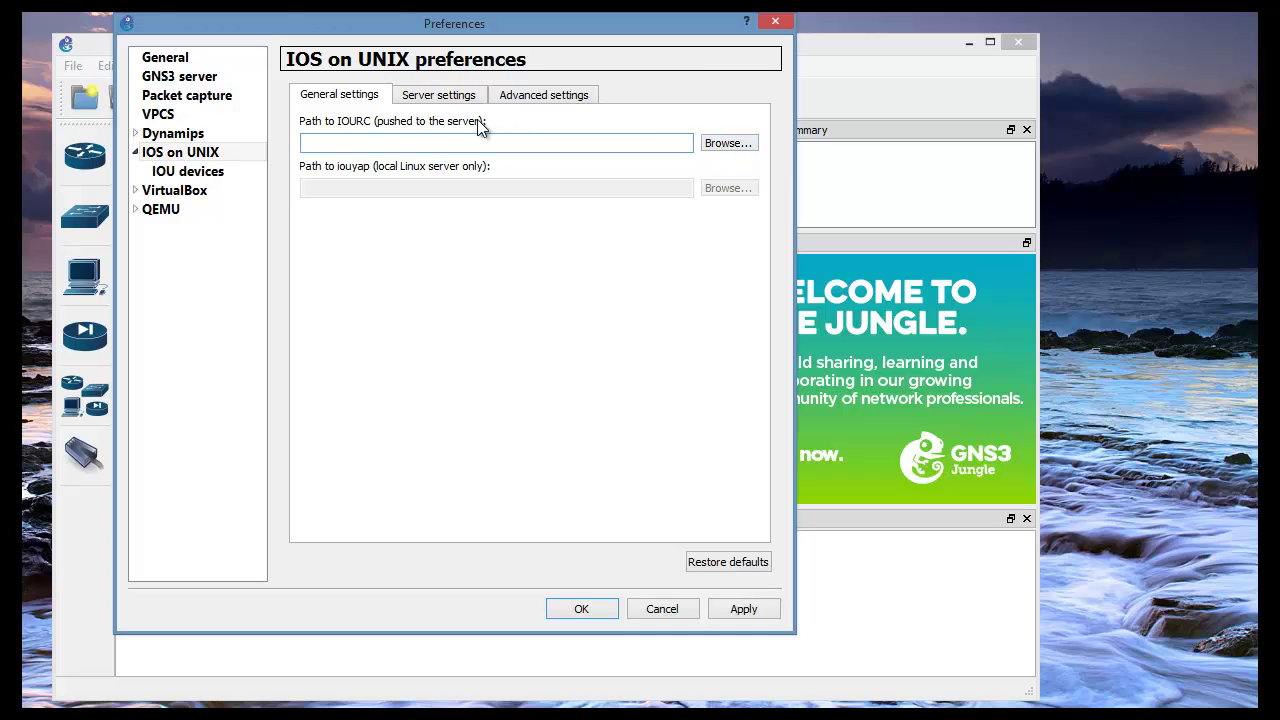
click(203, 156)
- Locate the IOURC file in the desktop's 'Warnig test only' folder, then minimize Explorer
key(super+d)
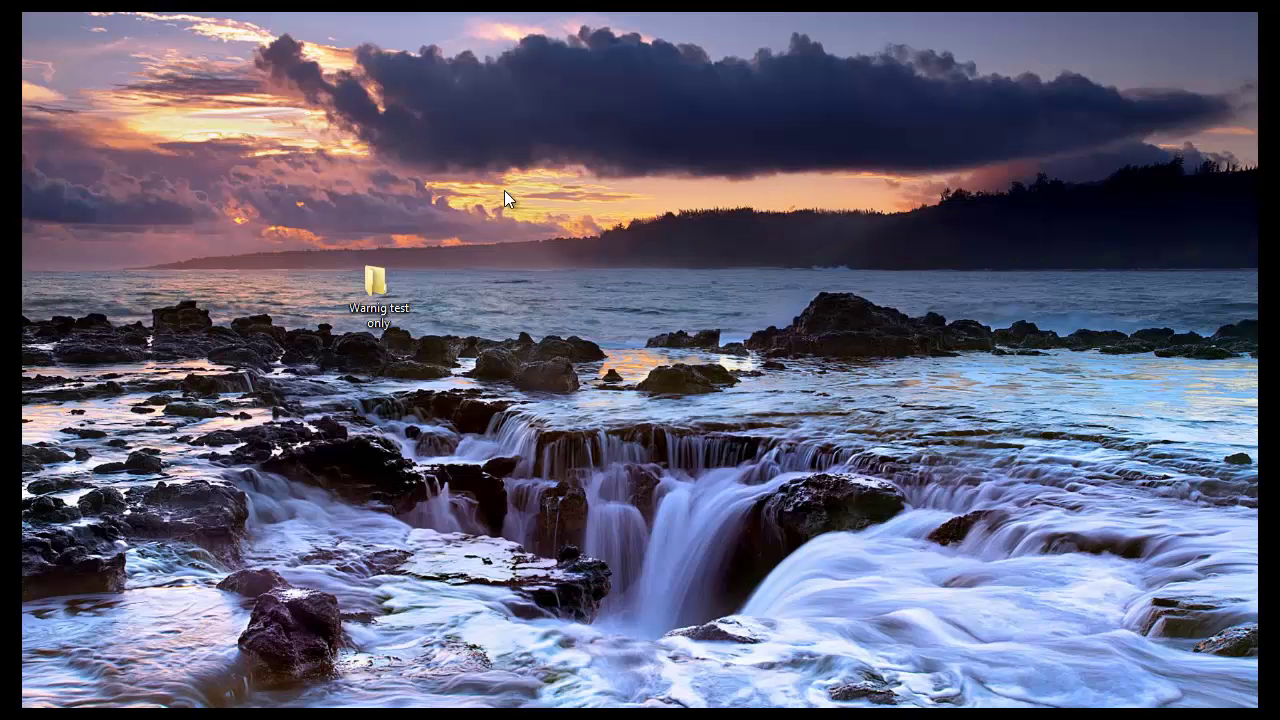
double_click(372, 300)
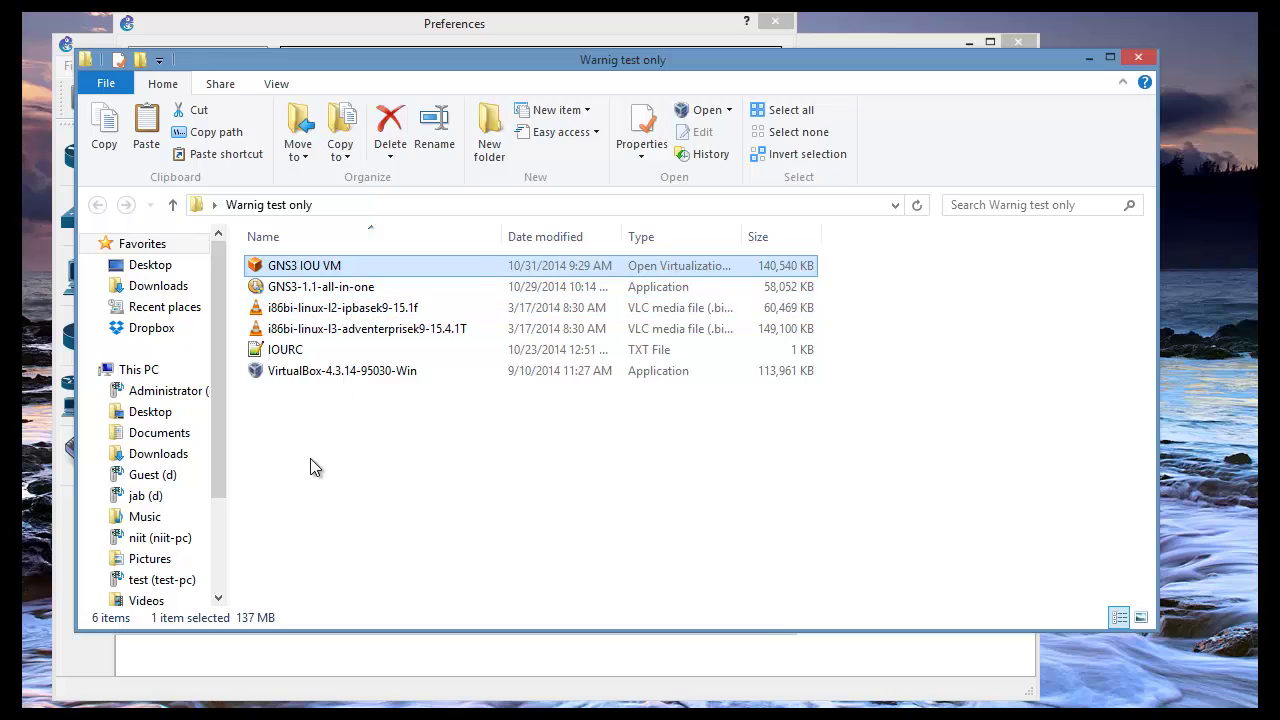
click(287, 350)
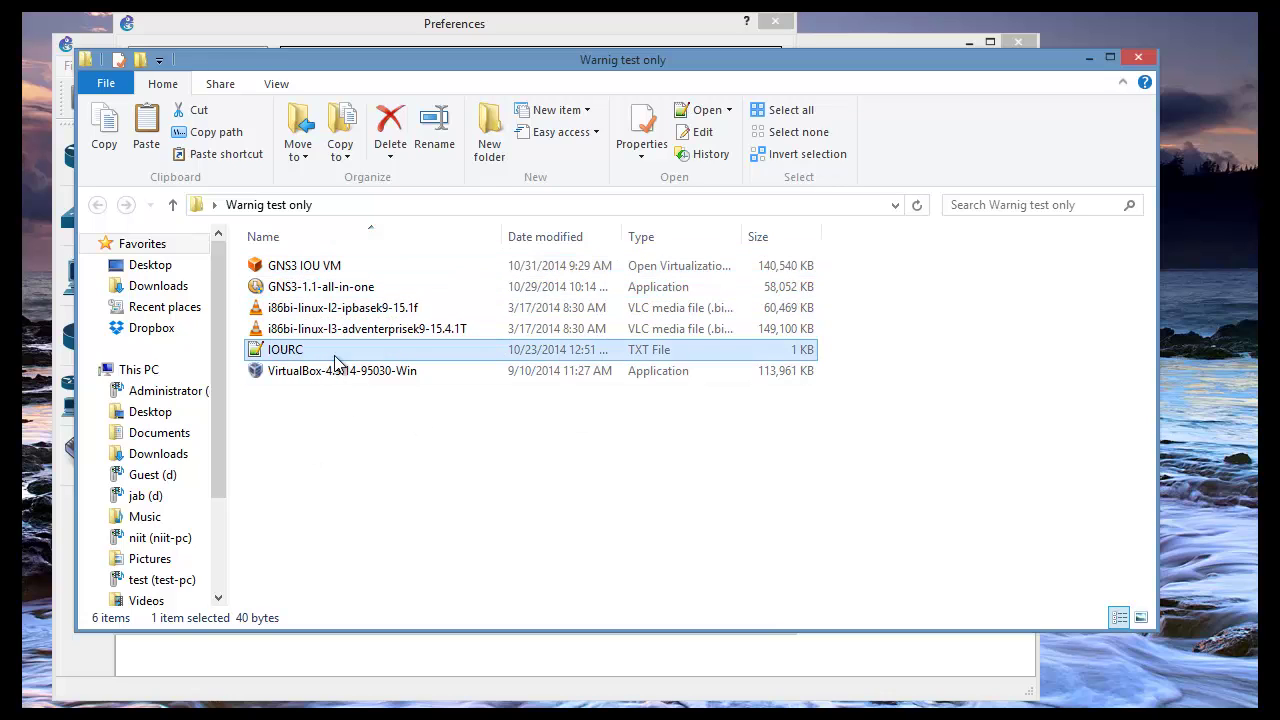
click(1089, 58)
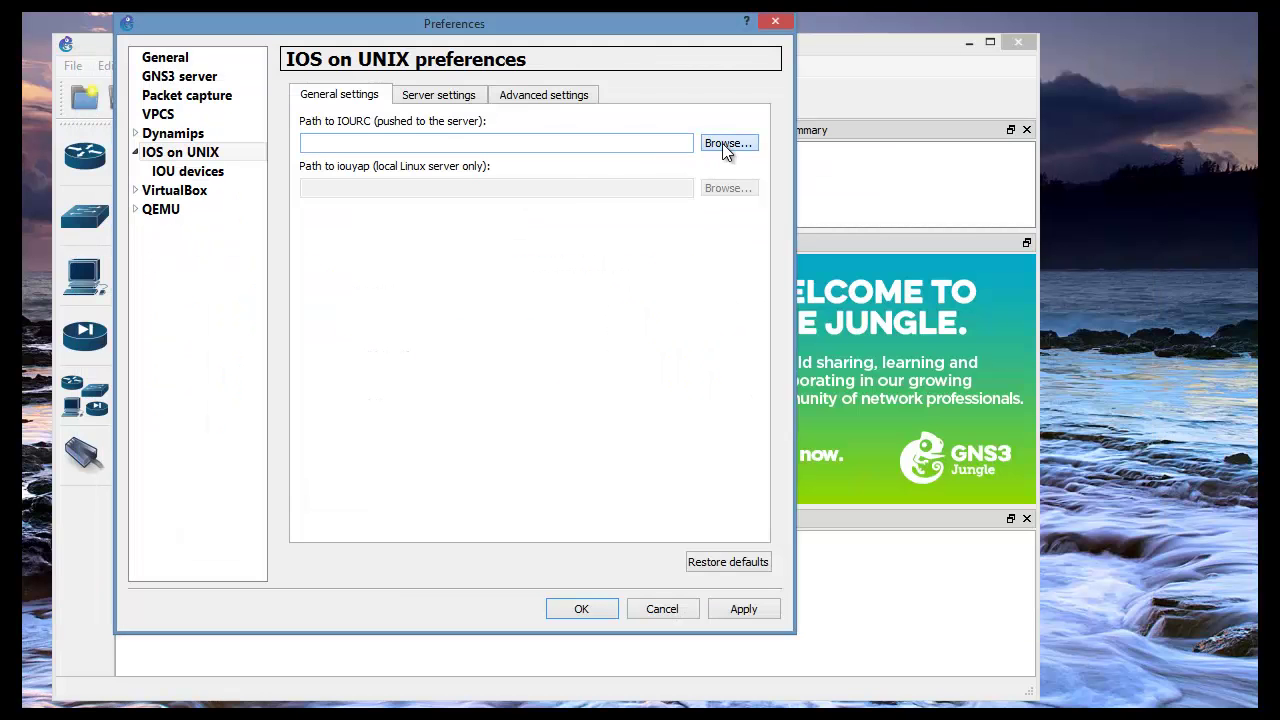
- Set the IOURC path to IOURC.txt in Desktop > 'Warnig test only'
click(722, 143)
drag(269, 252, 274, 166)
click(186, 167)
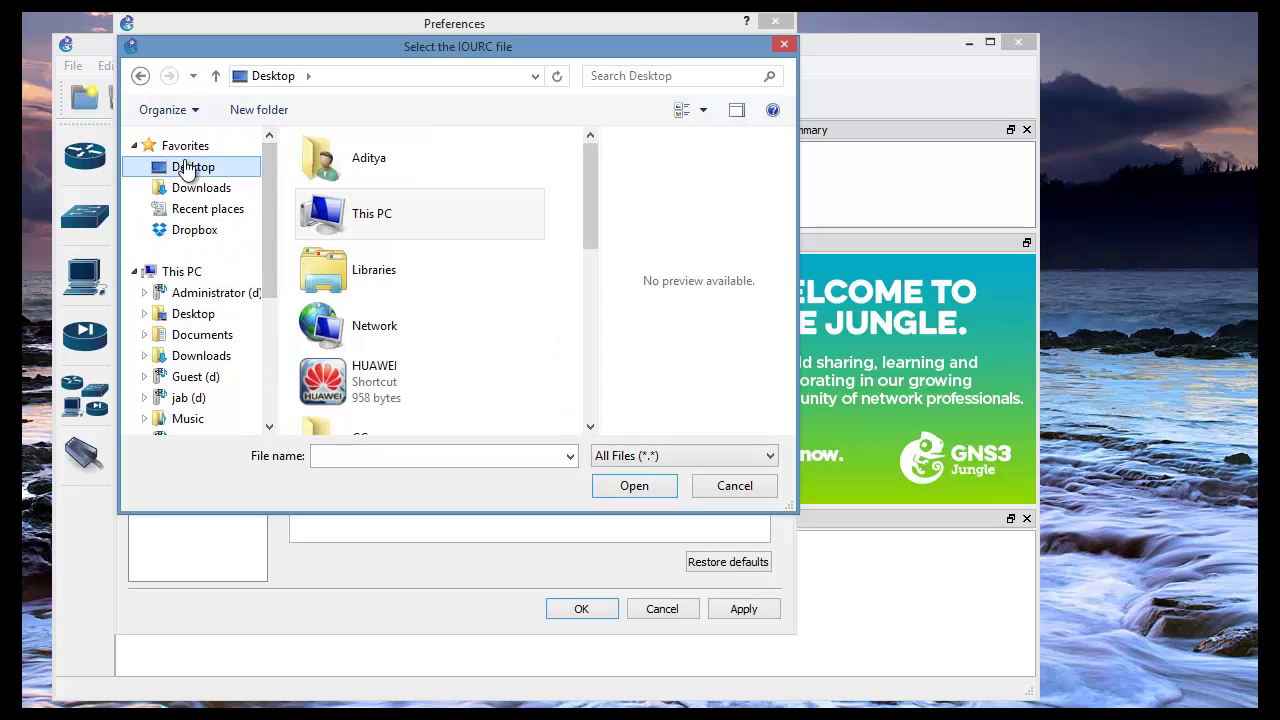
drag(593, 221, 584, 309)
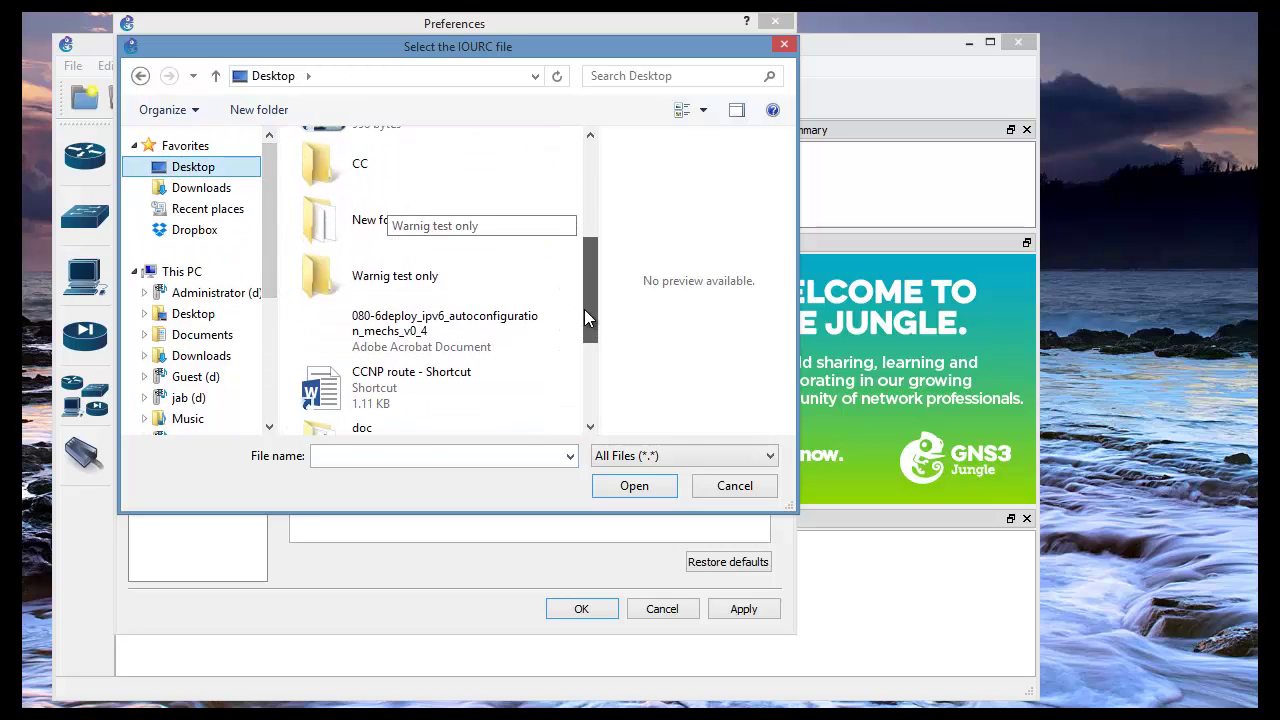
double_click(429, 283)
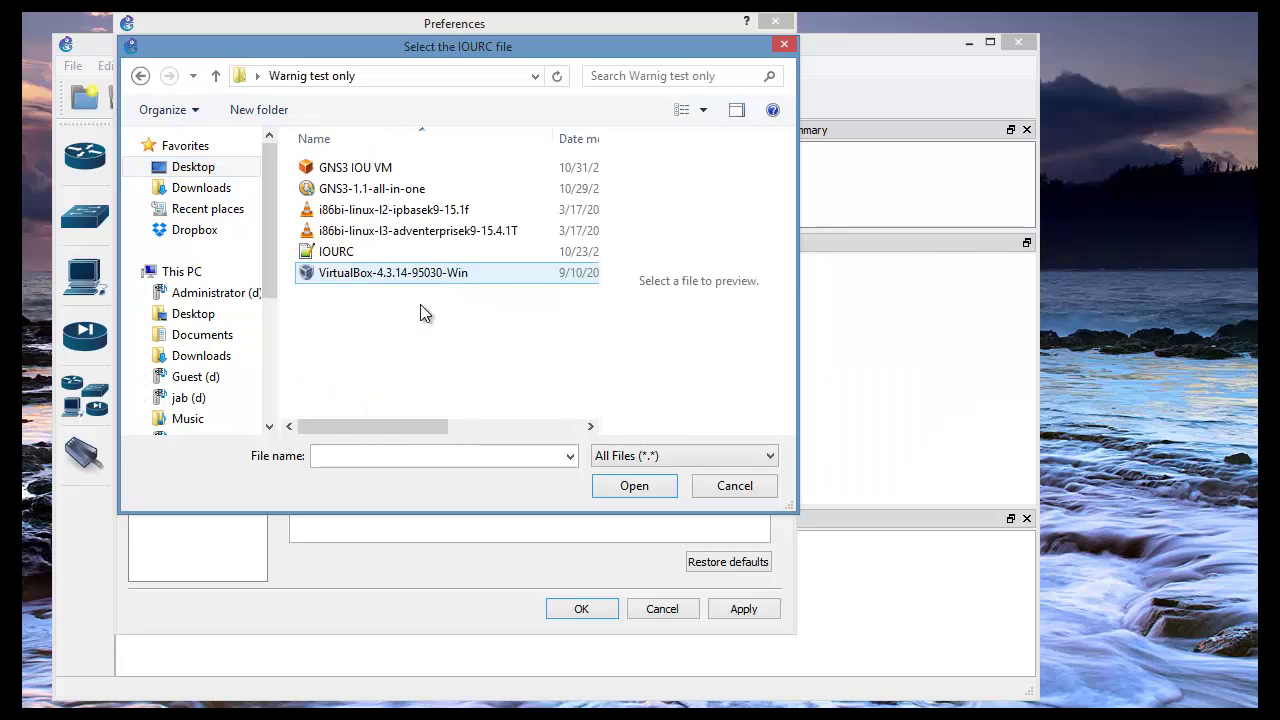
click(348, 253)
double_click(344, 253)
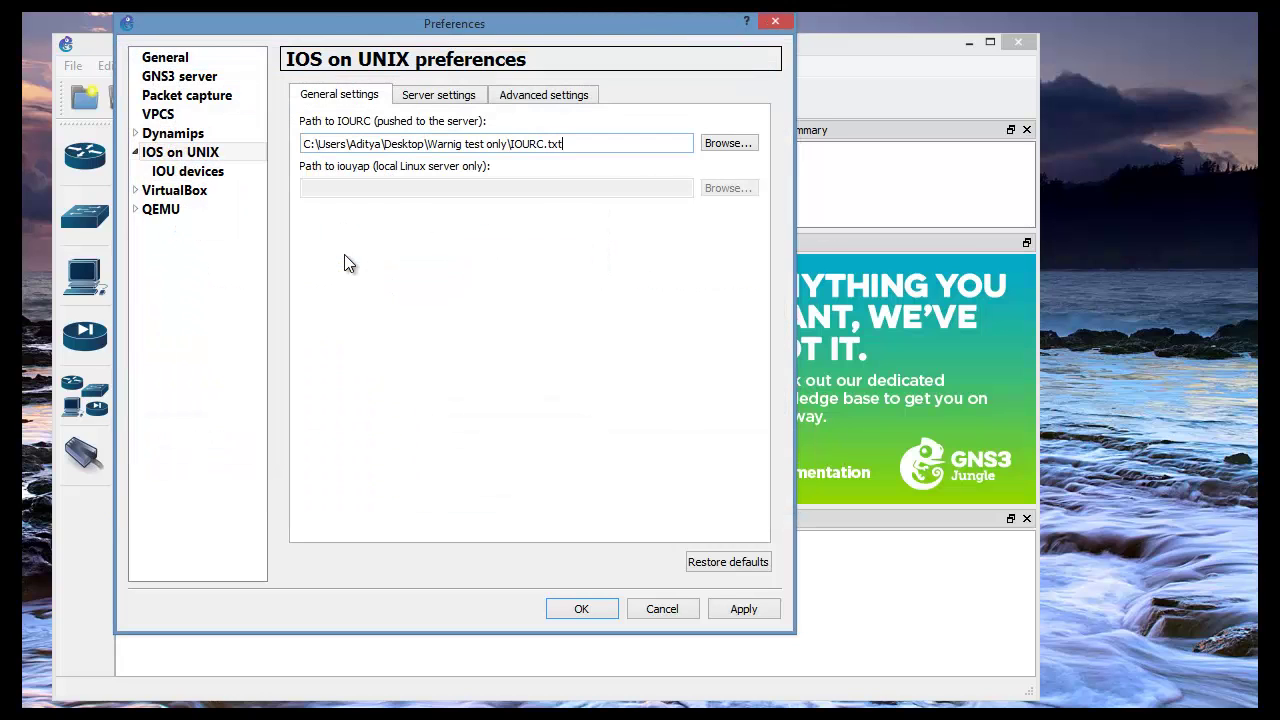
drag(575, 143, 296, 155)
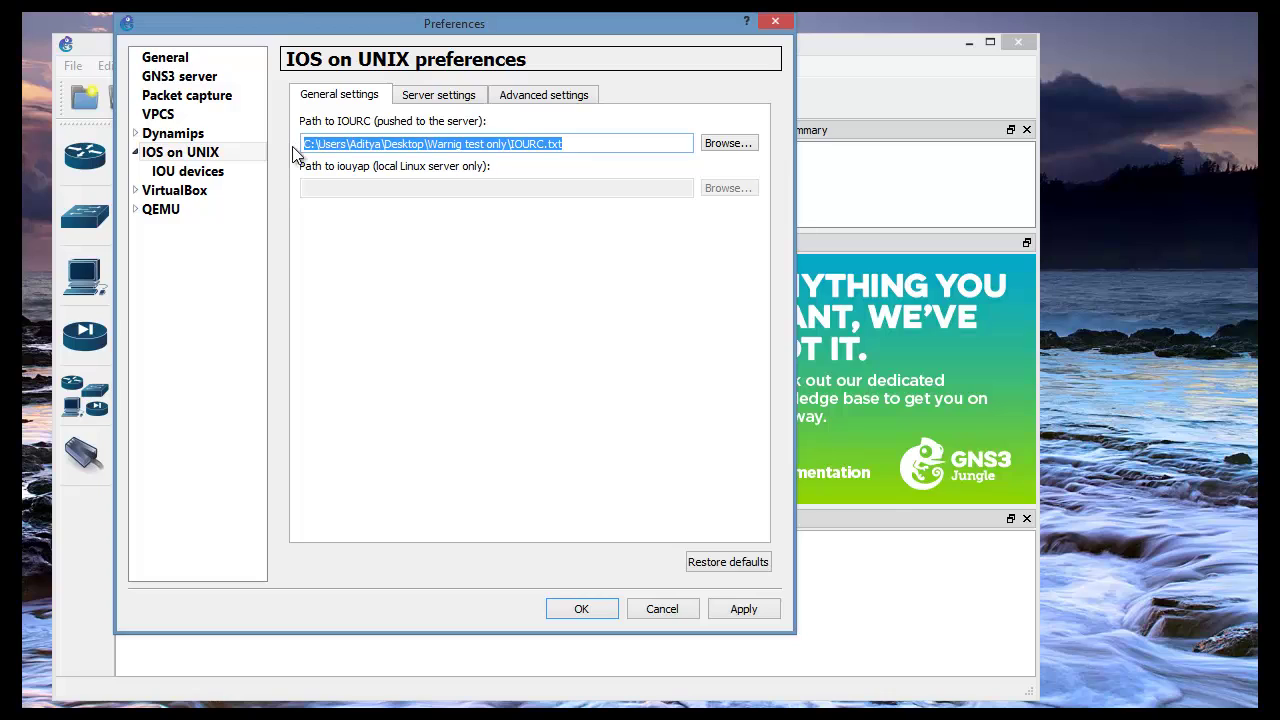
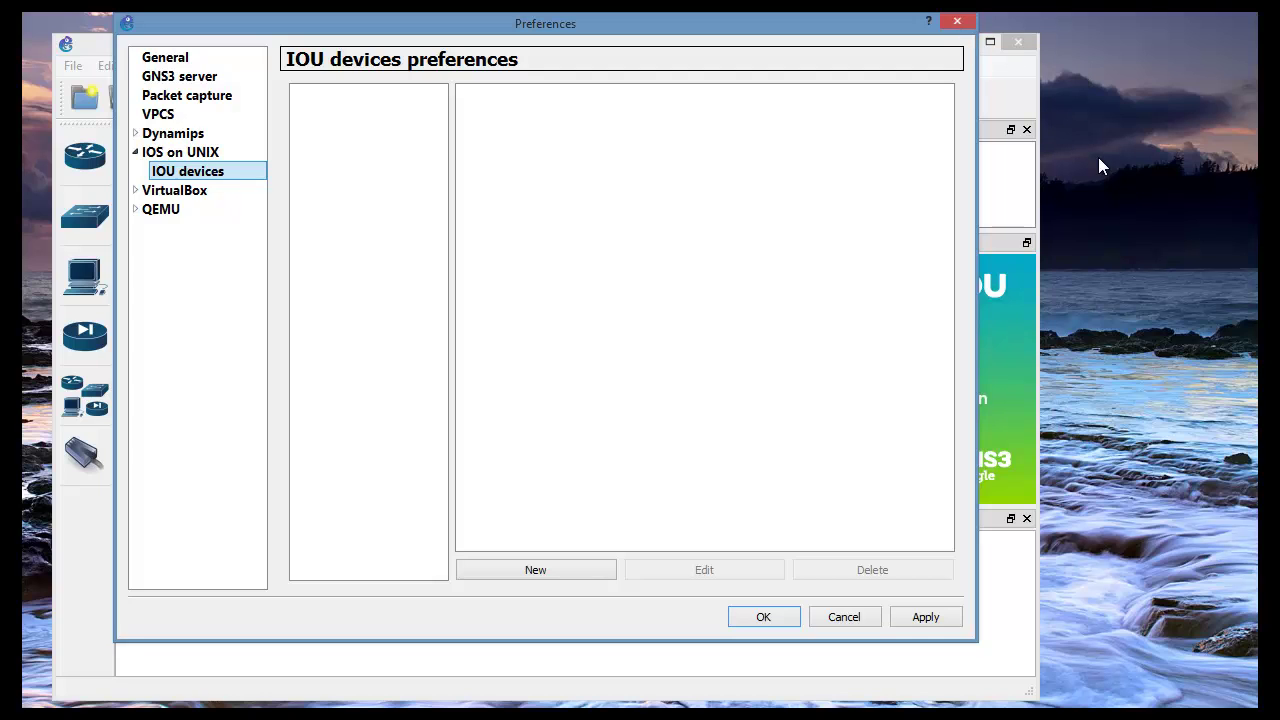
- Start VirtualBox's Import Appliance wizard from the File menu
click(306, 688)
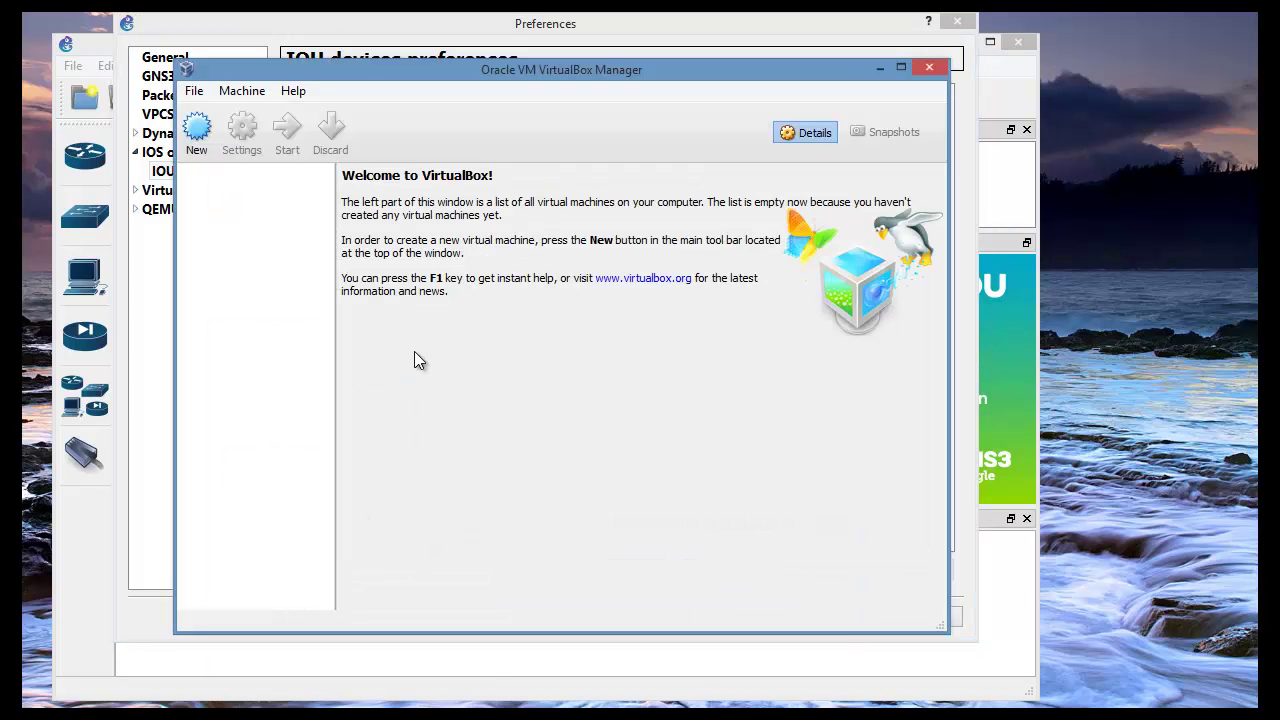
click(193, 93)
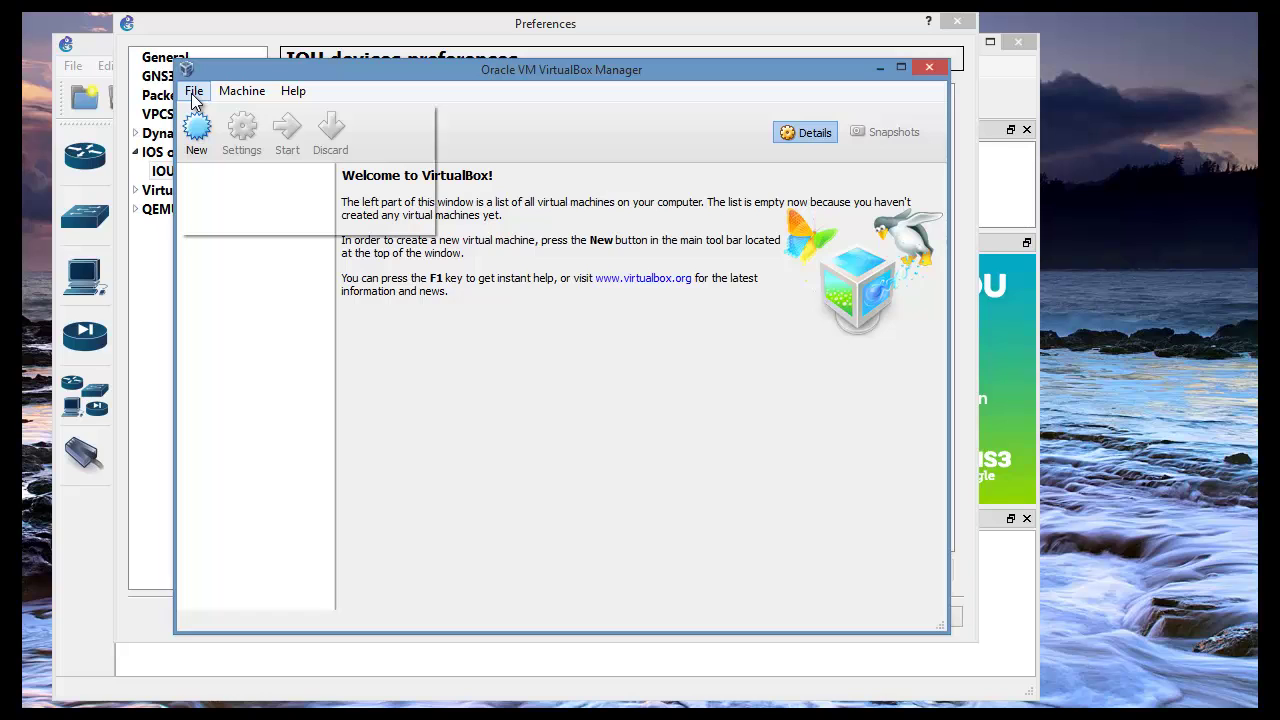
click(250, 134)
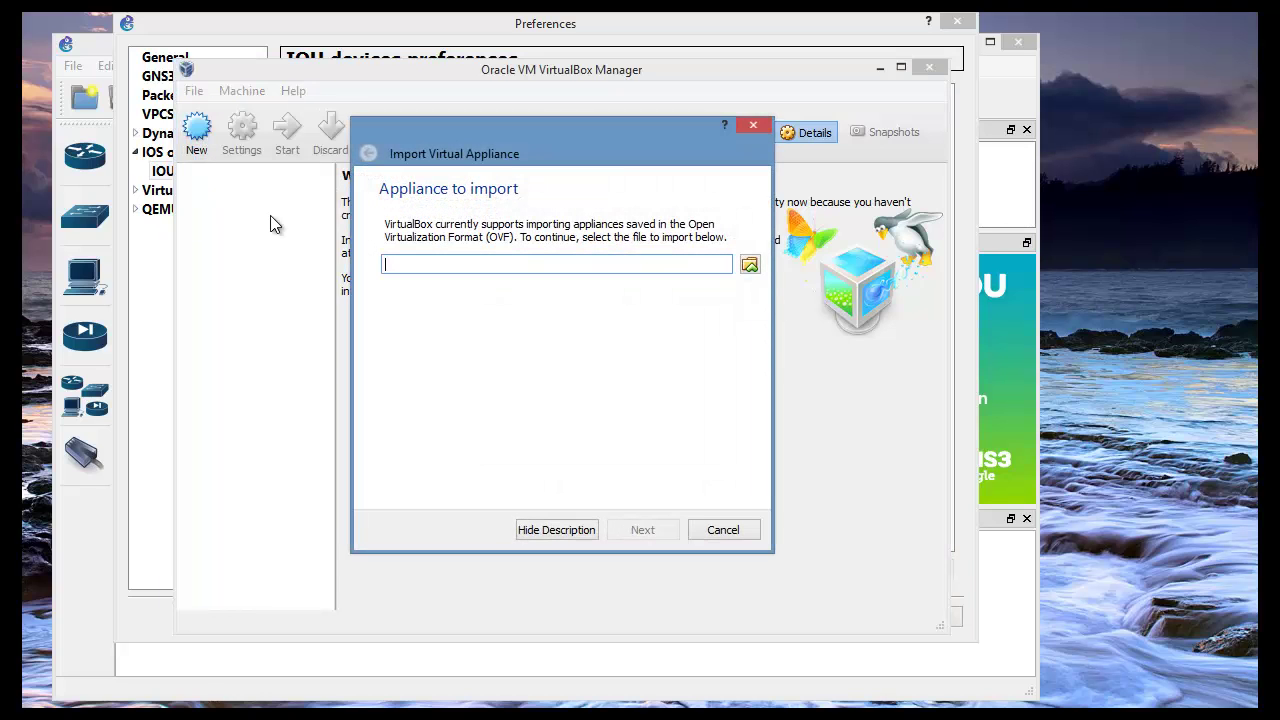
drag(595, 126, 444, 86)
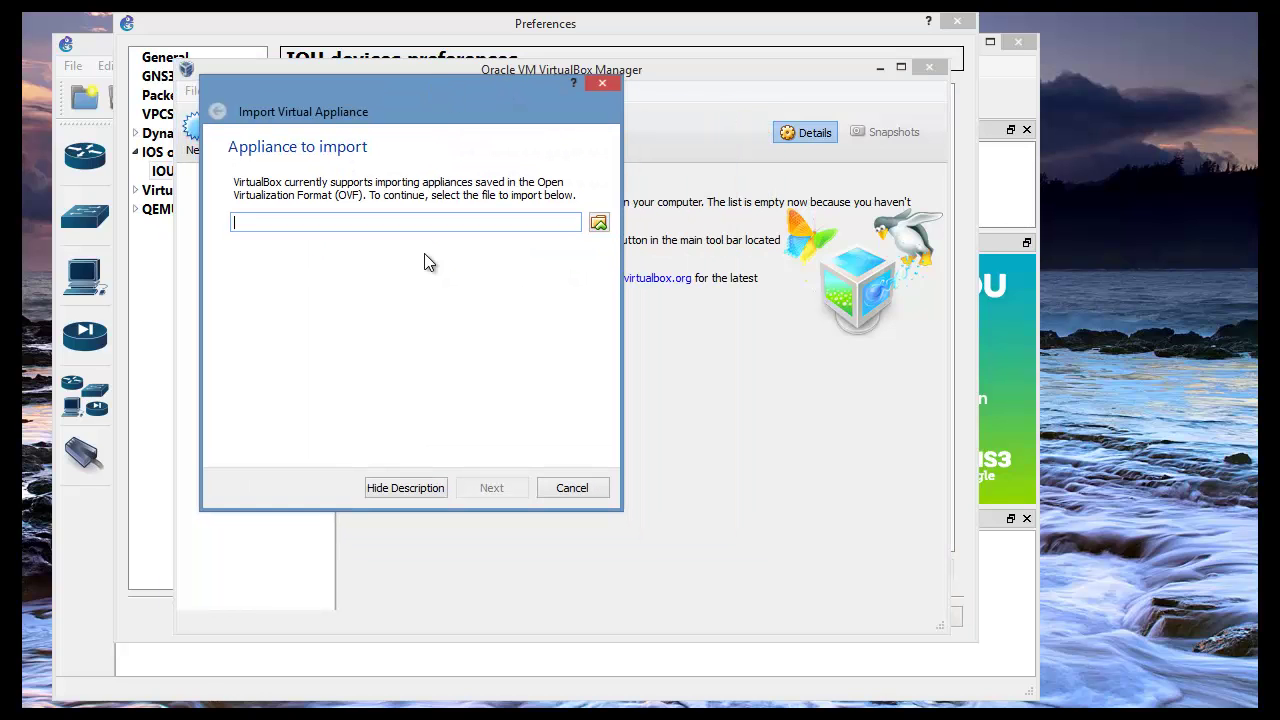
click(598, 223)
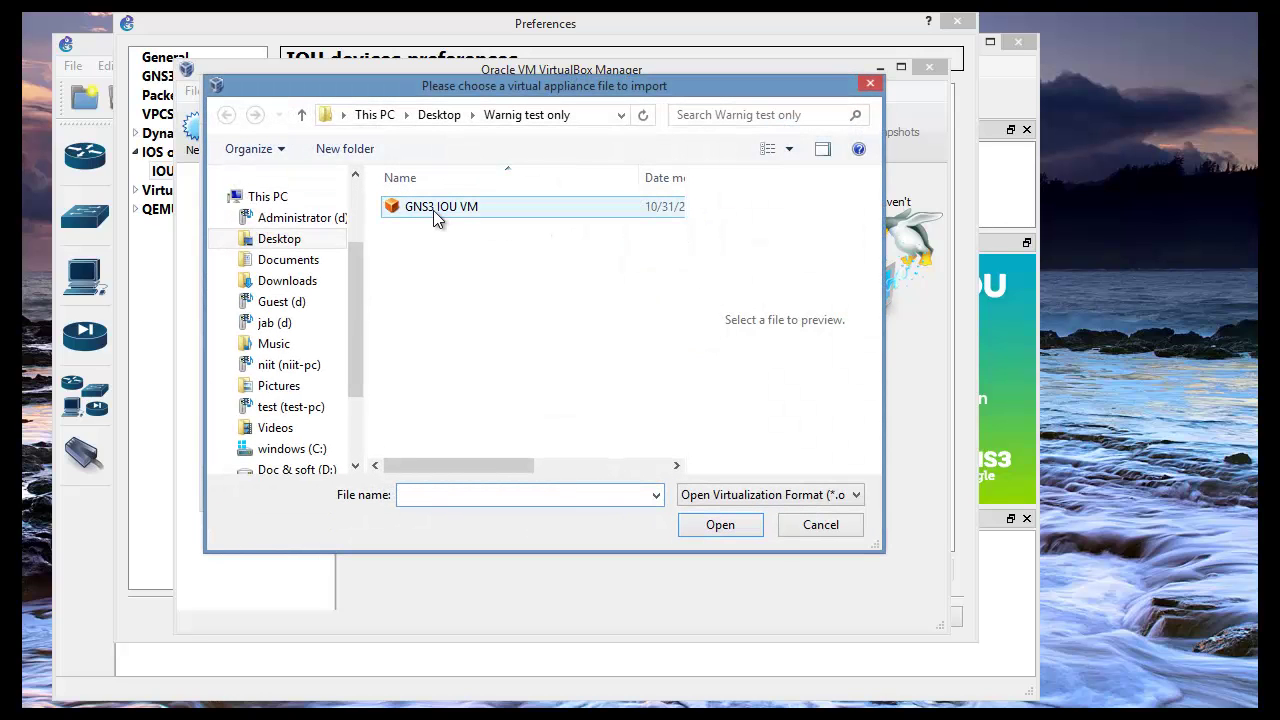
click(835, 527)
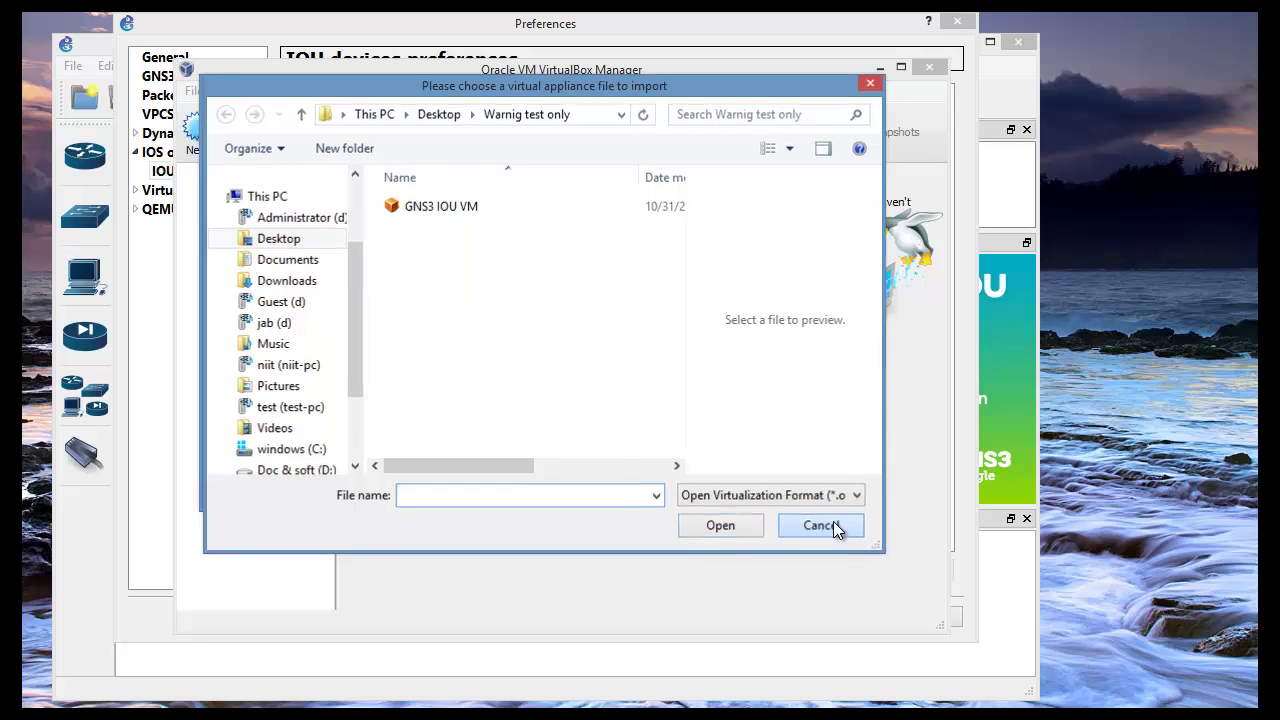
- Check the Warnig test only folder, then pick GNS3 IOU VM.ova as the appliance to import
key(super+d)
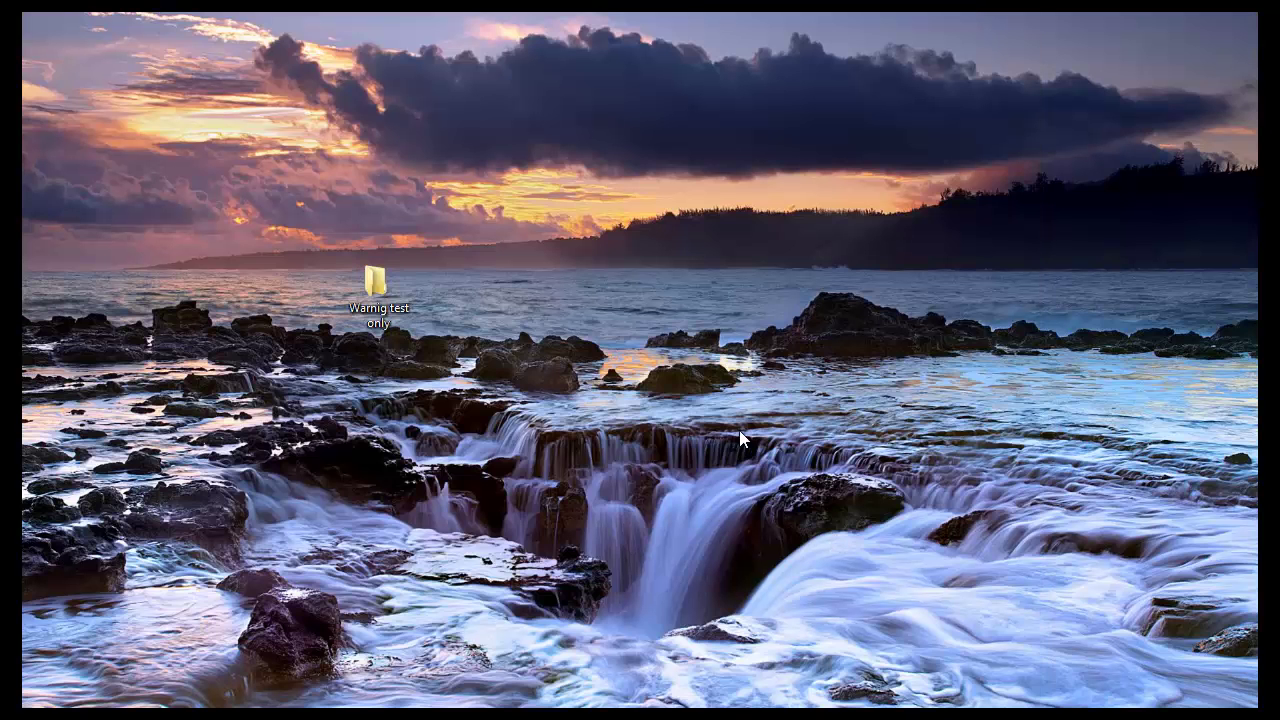
double_click(383, 291)
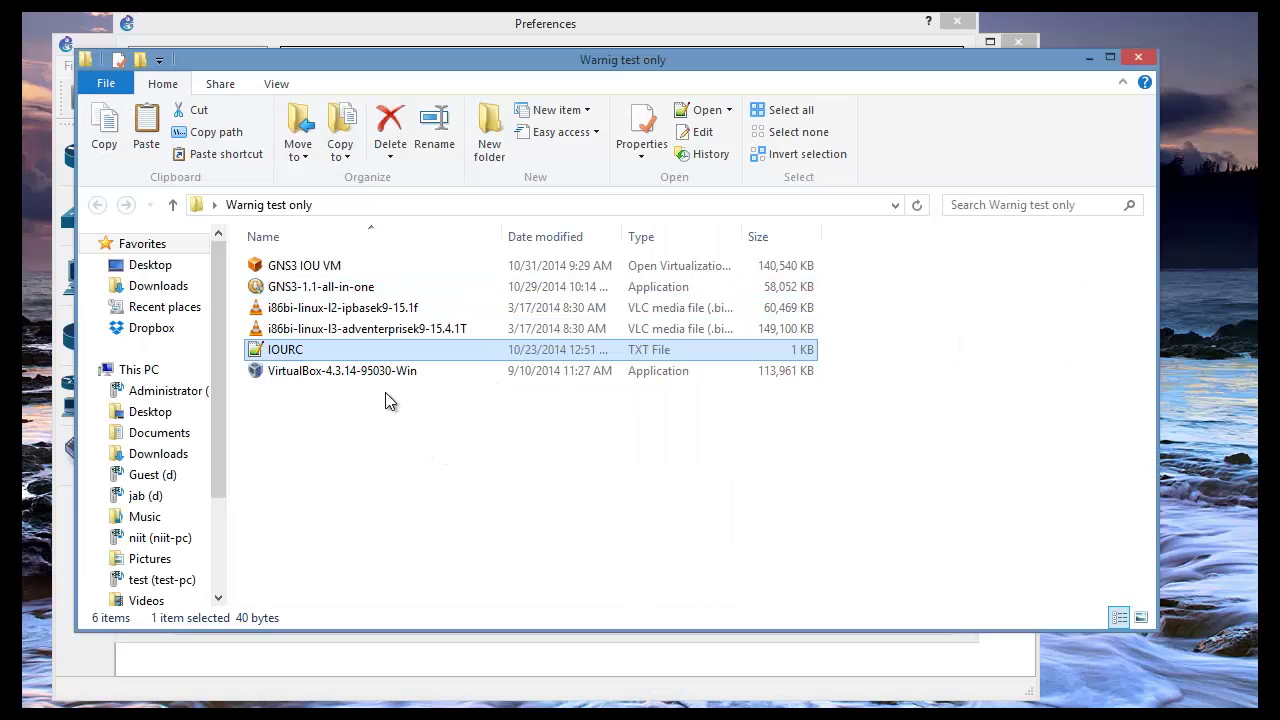
drag(385, 392, 356, 235)
click(398, 426)
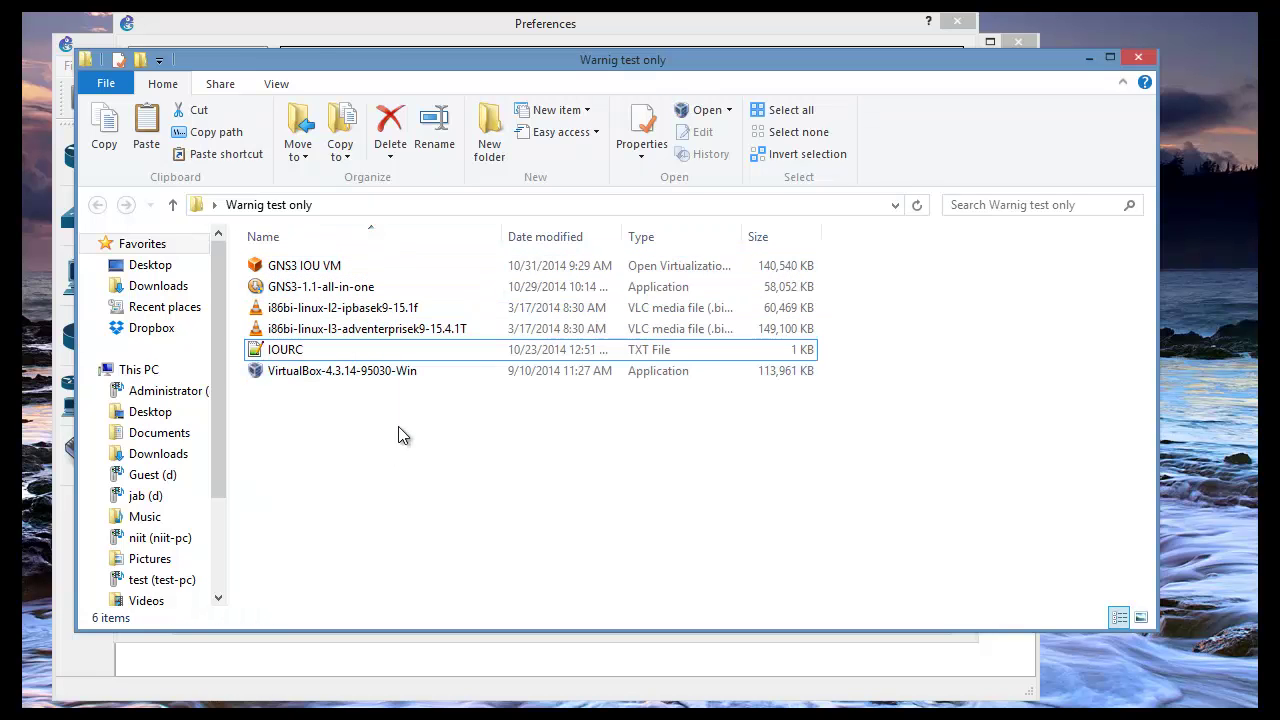
click(1084, 60)
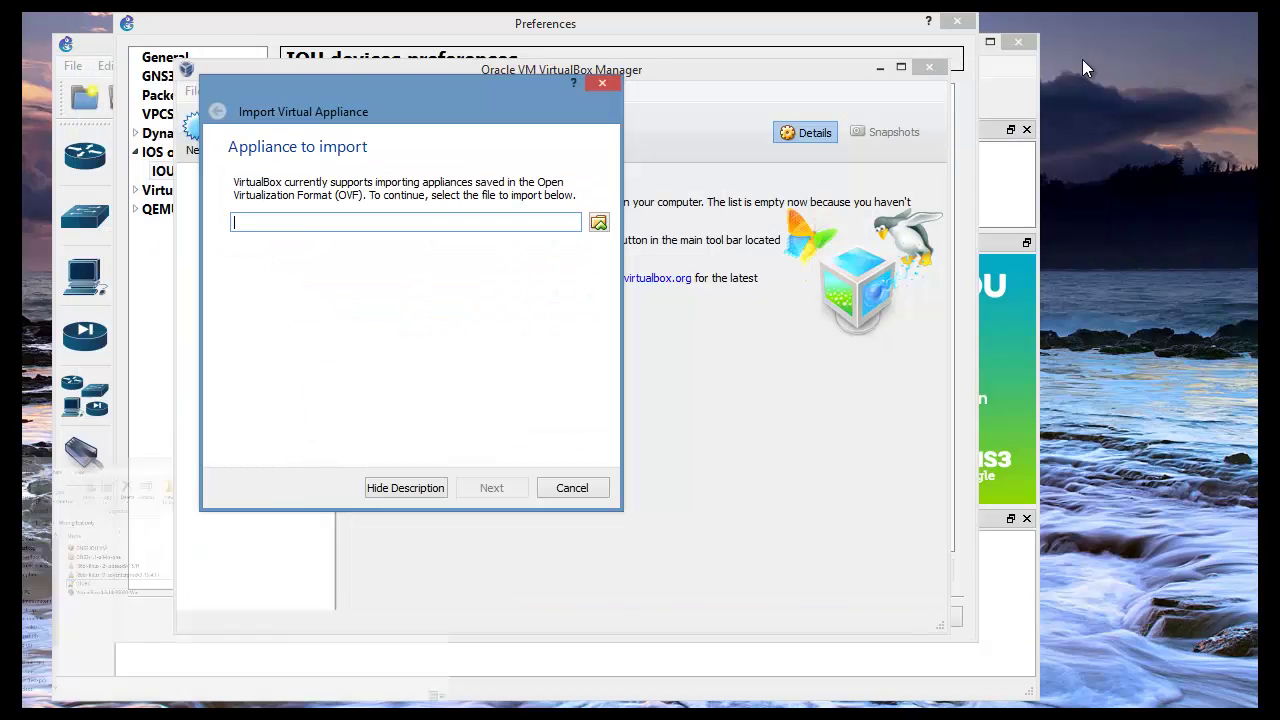
click(599, 224)
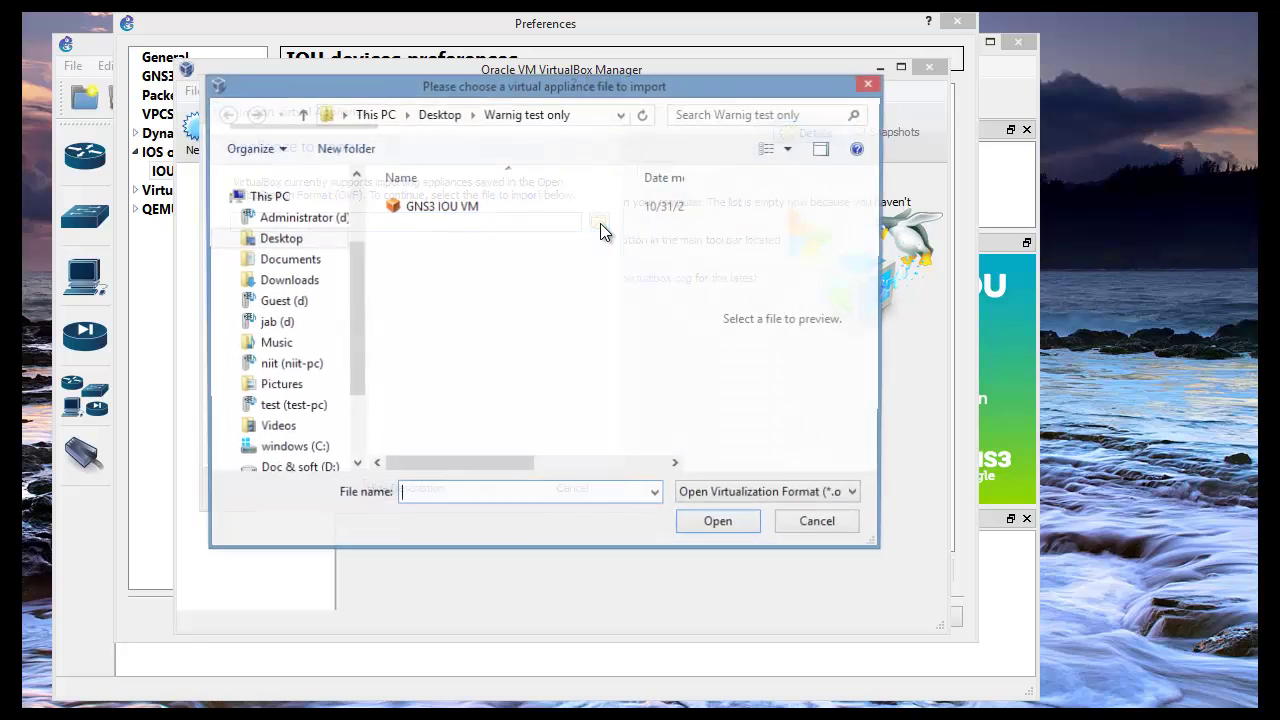
double_click(418, 208)
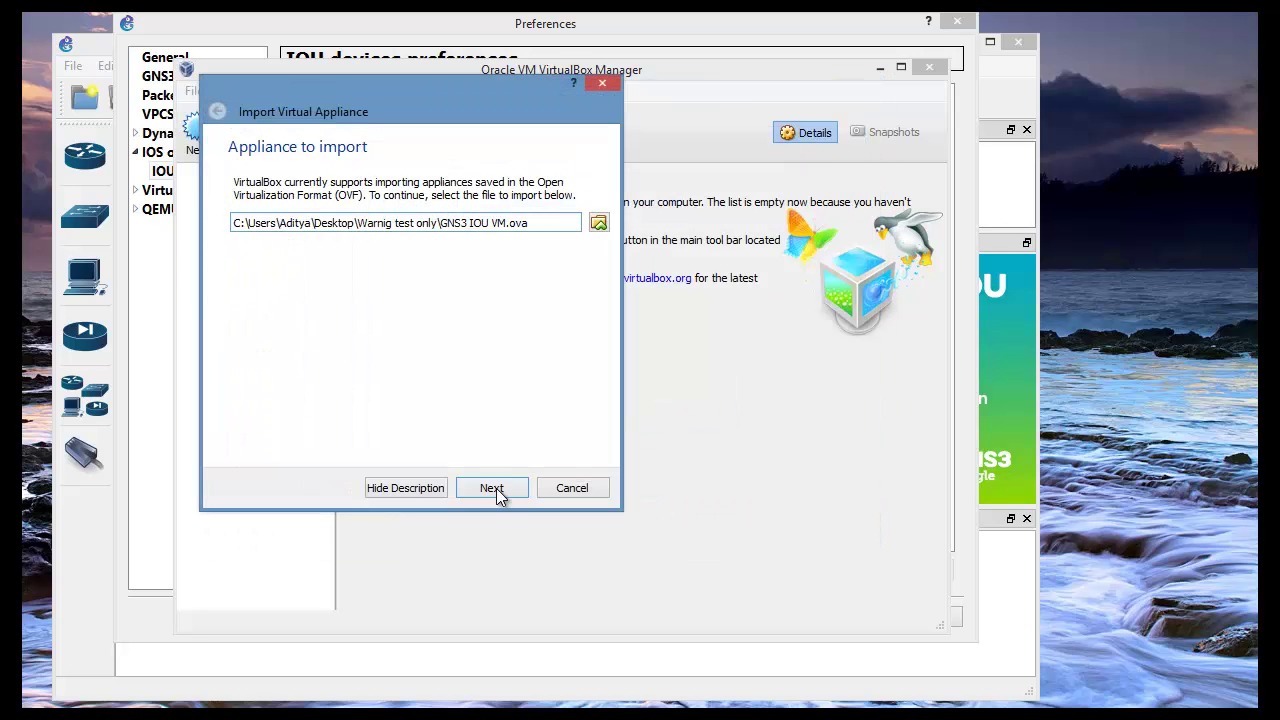
- Import GNS3 IOU VM with the suggested settings: Debian 32-bit, 2048 MB, 2.00 GB disk
click(500, 492)
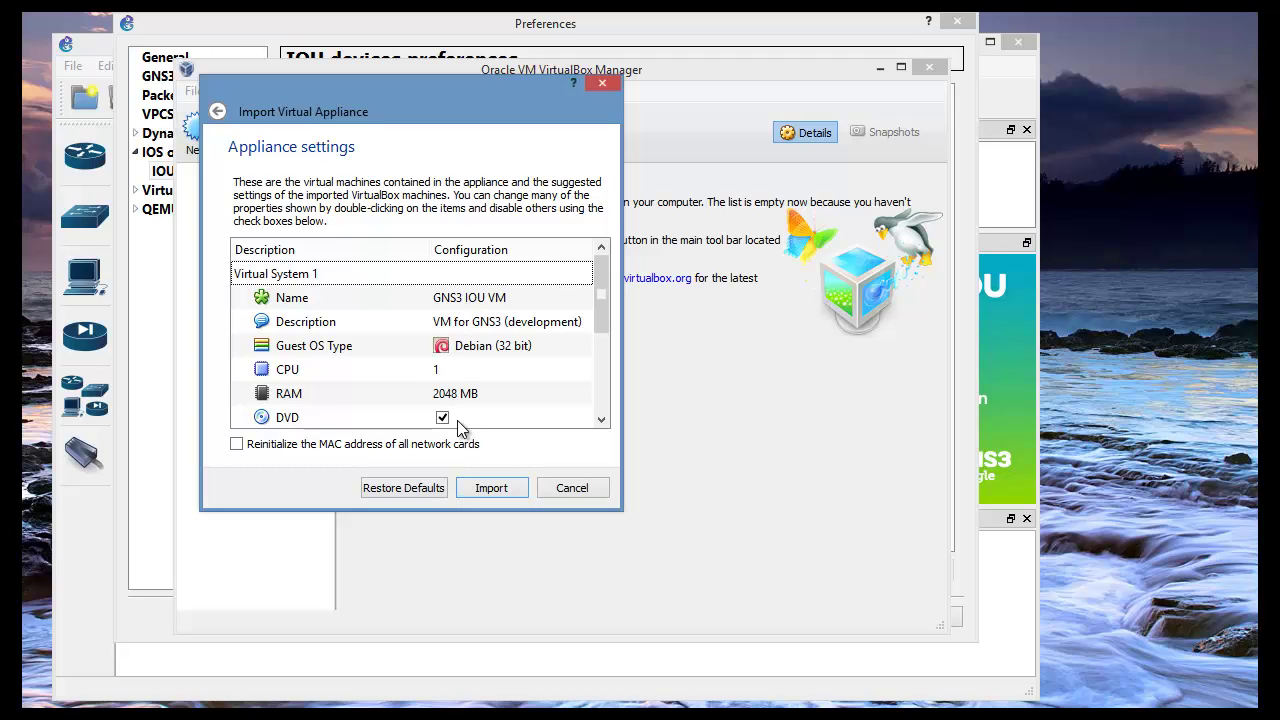
click(504, 489)
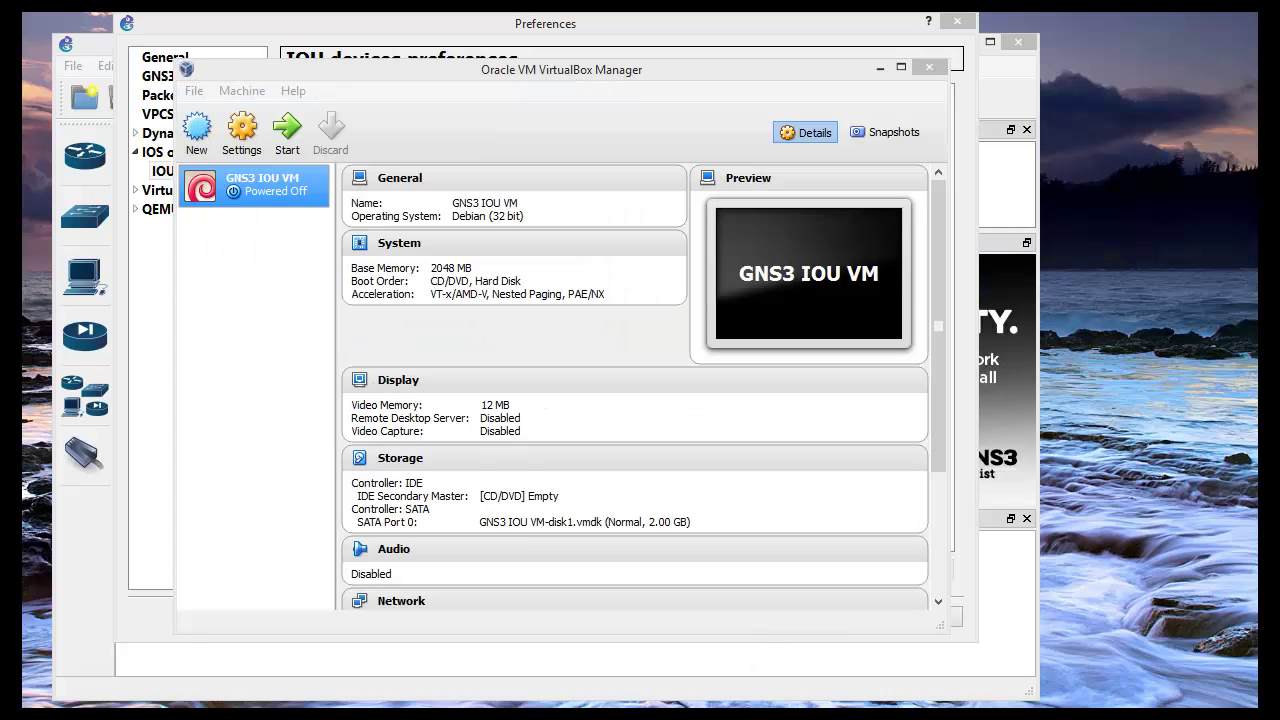
click(277, 298)
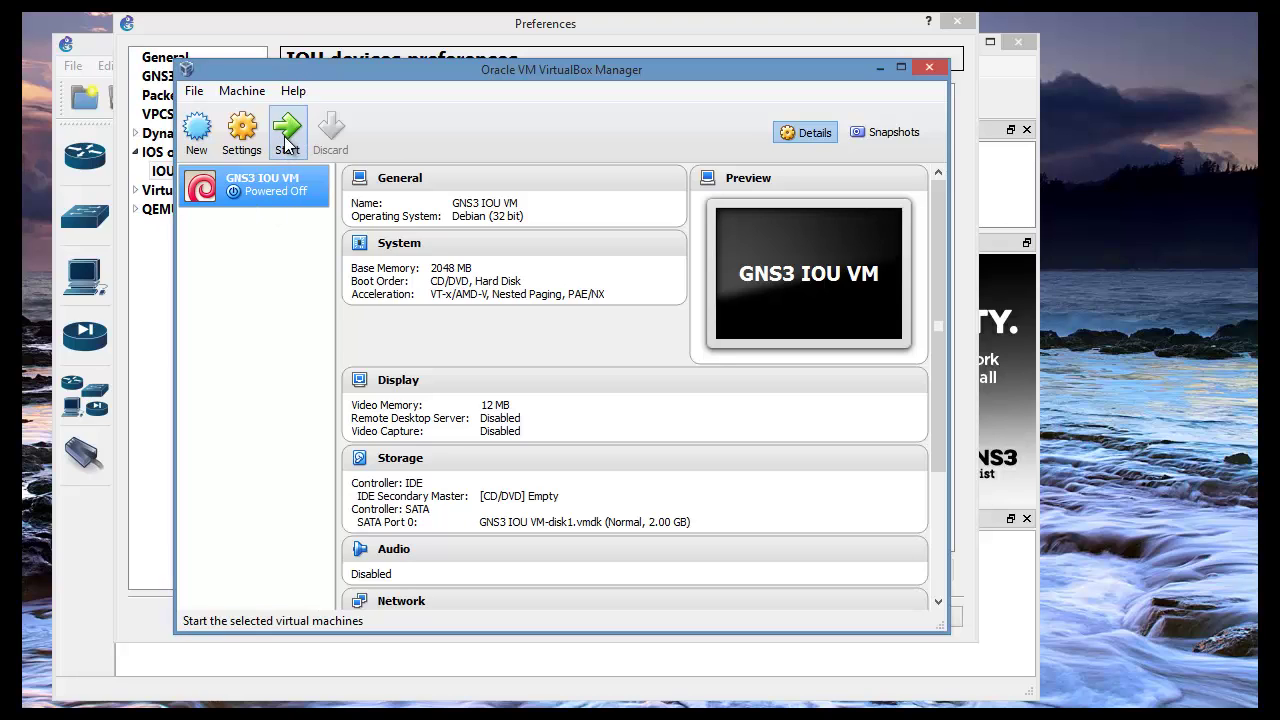
- Boot the GNS3 IOU VM after accepting its host-only network adapter settings
click(285, 140)
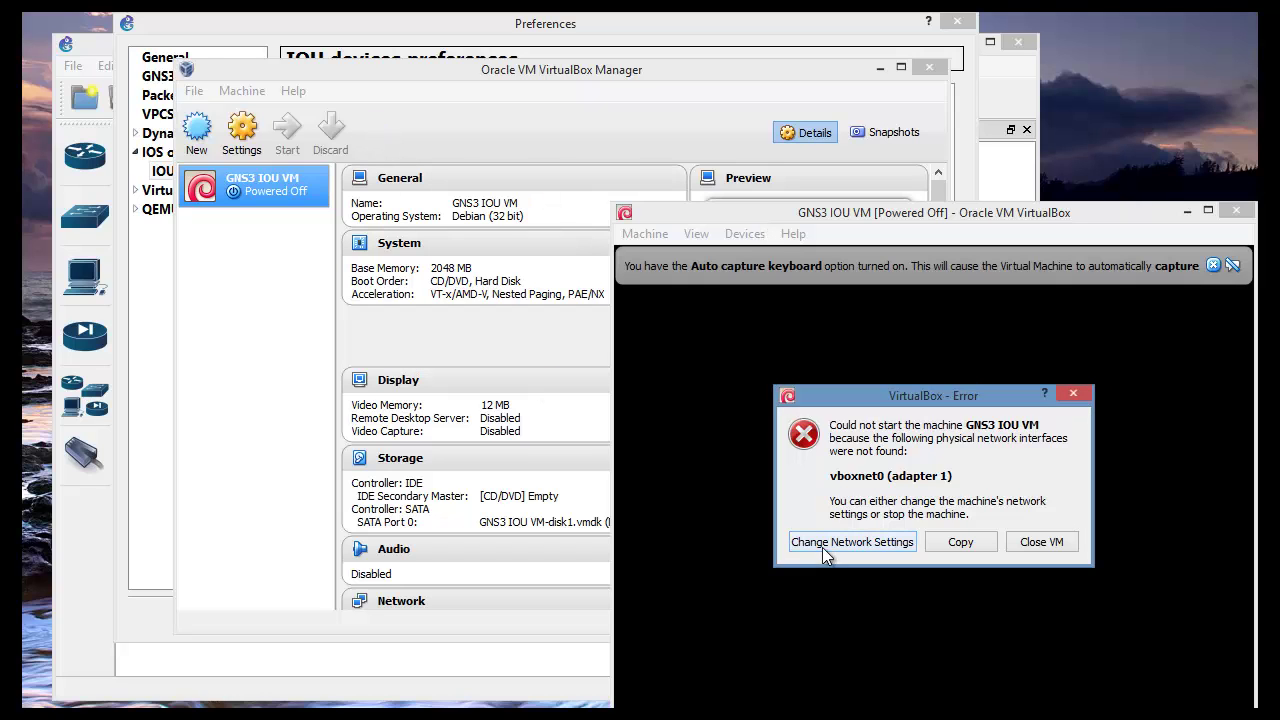
click(871, 543)
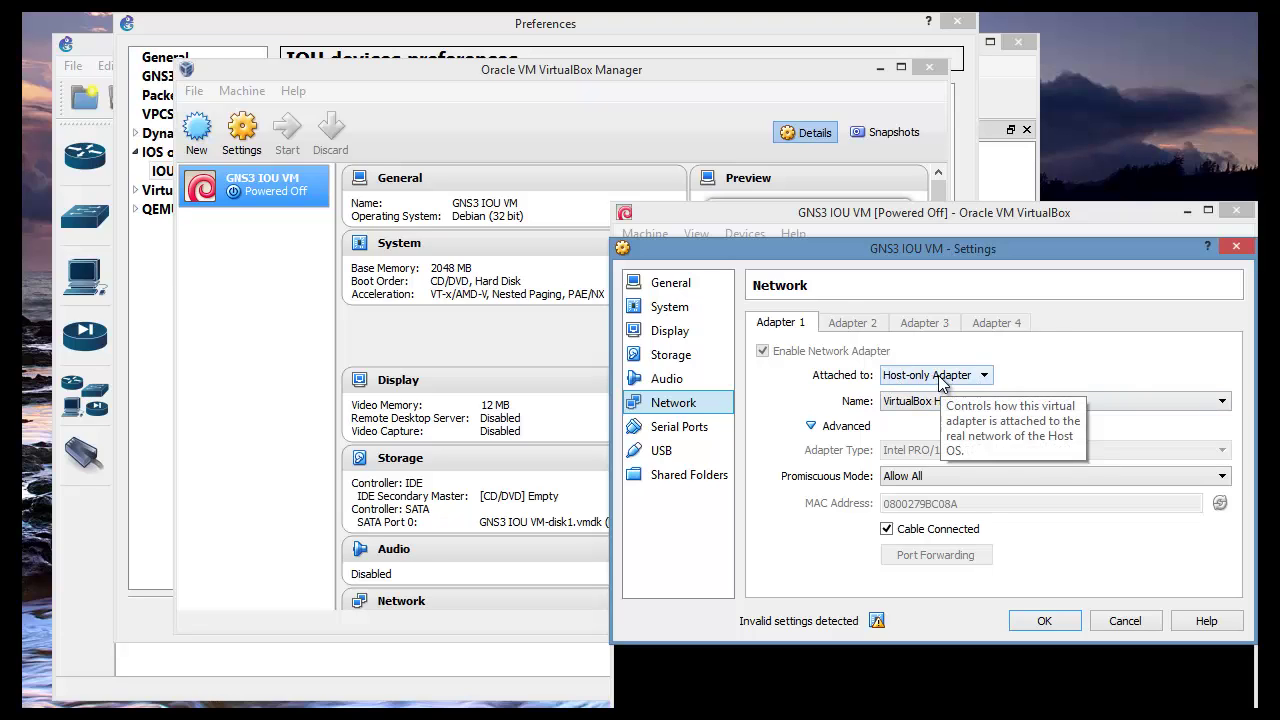
click(1059, 618)
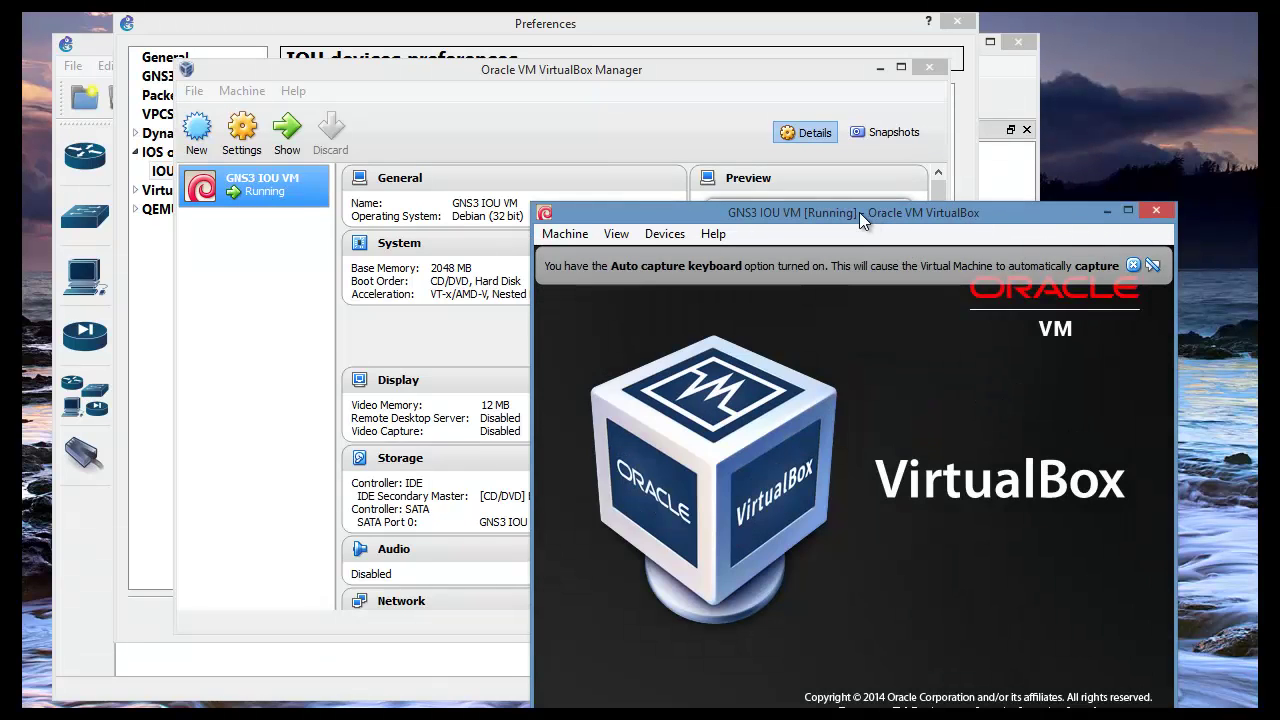
drag(859, 212, 619, 123)
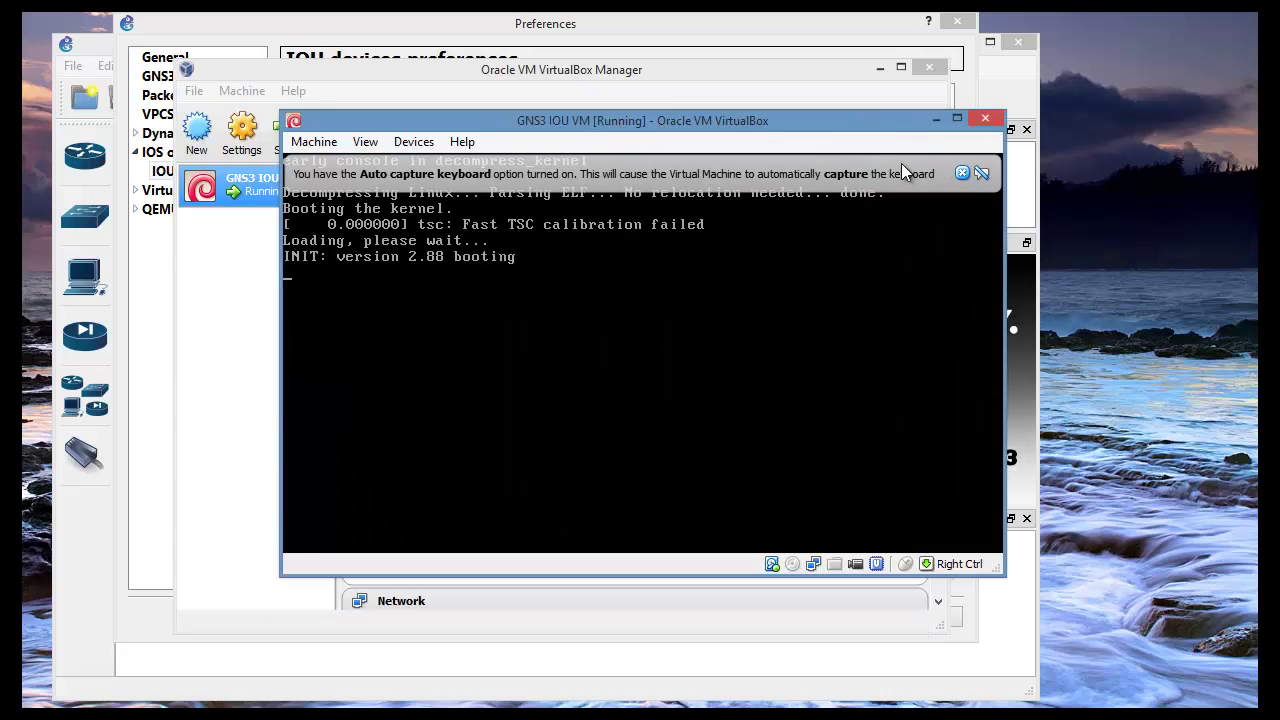
- Let the IOU VM reach its login prompt at 192.168.56.101 and release the mouse with Right Ctrl
click(962, 173)
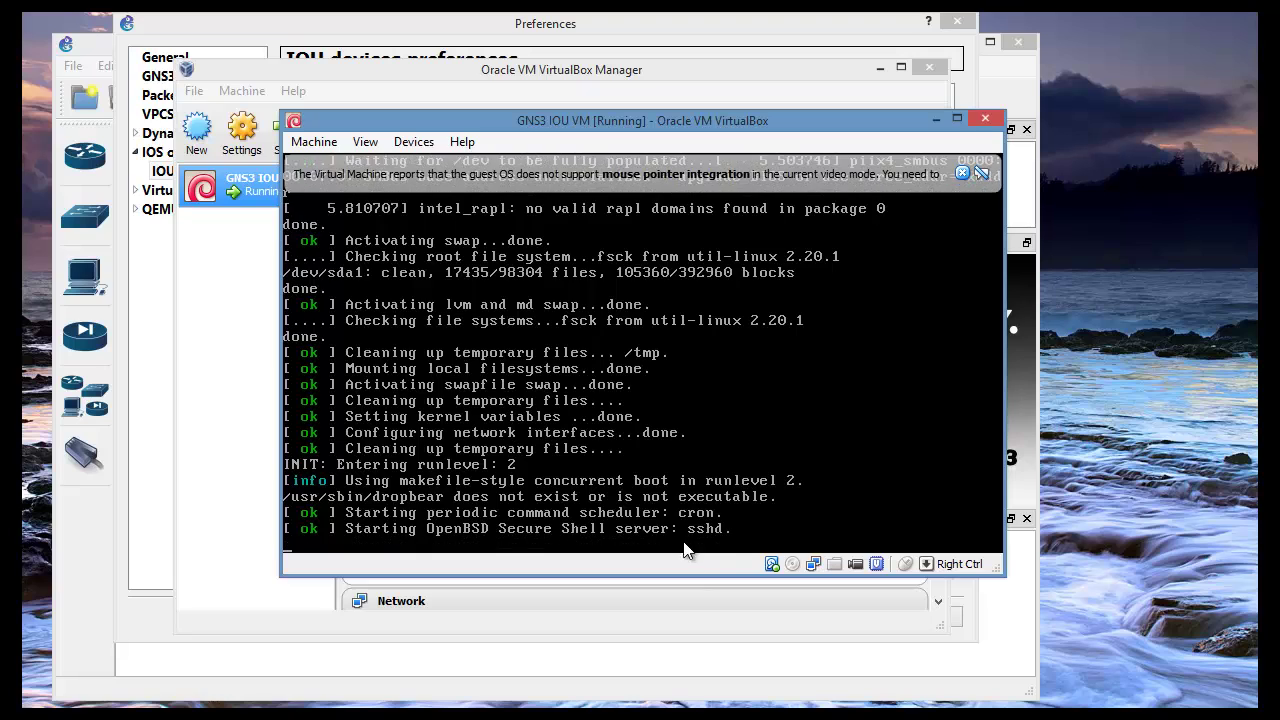
click(600, 343)
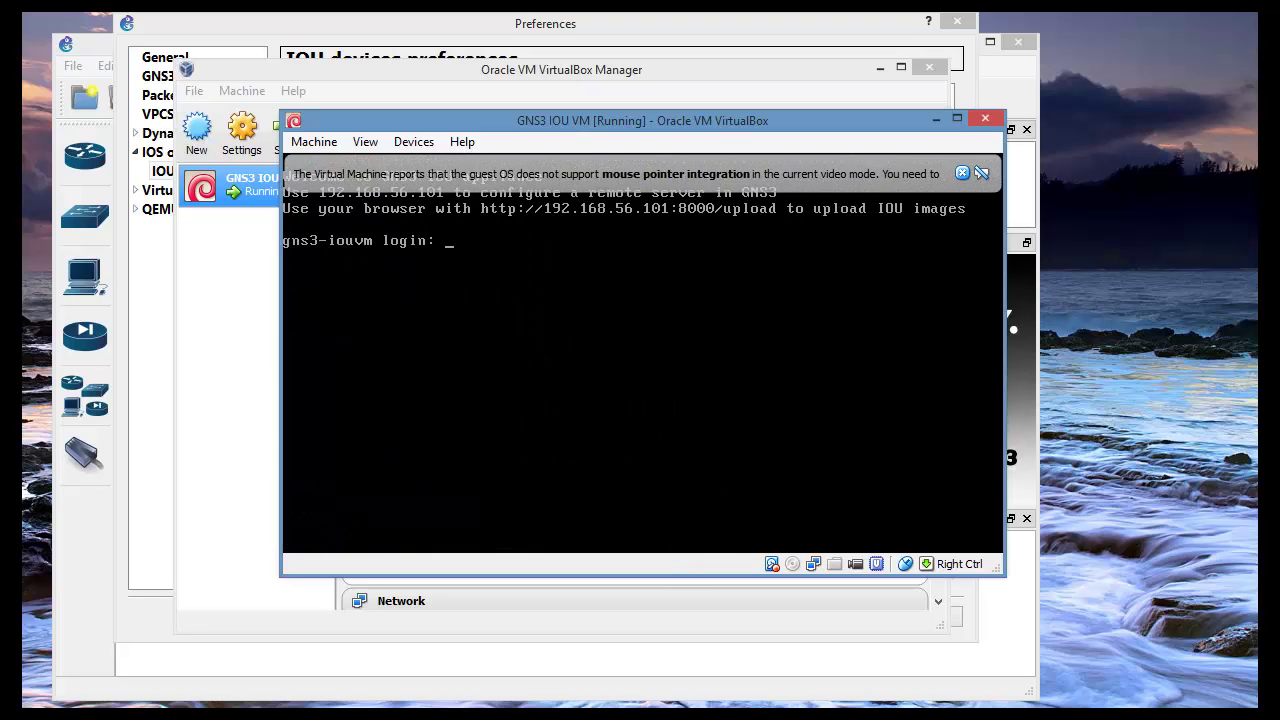
key(Control_R)
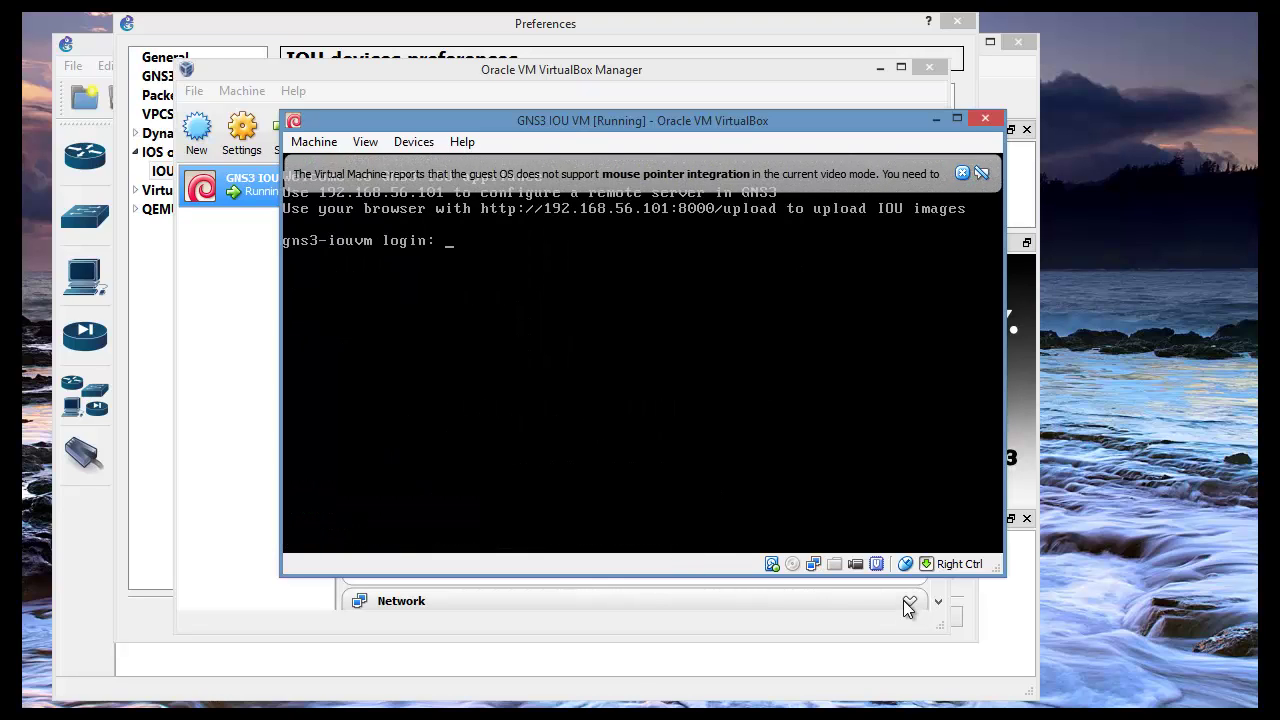
- Run ncpa.cpl to bring up Windows Network Connections beside VirtualBox
key(super+r)
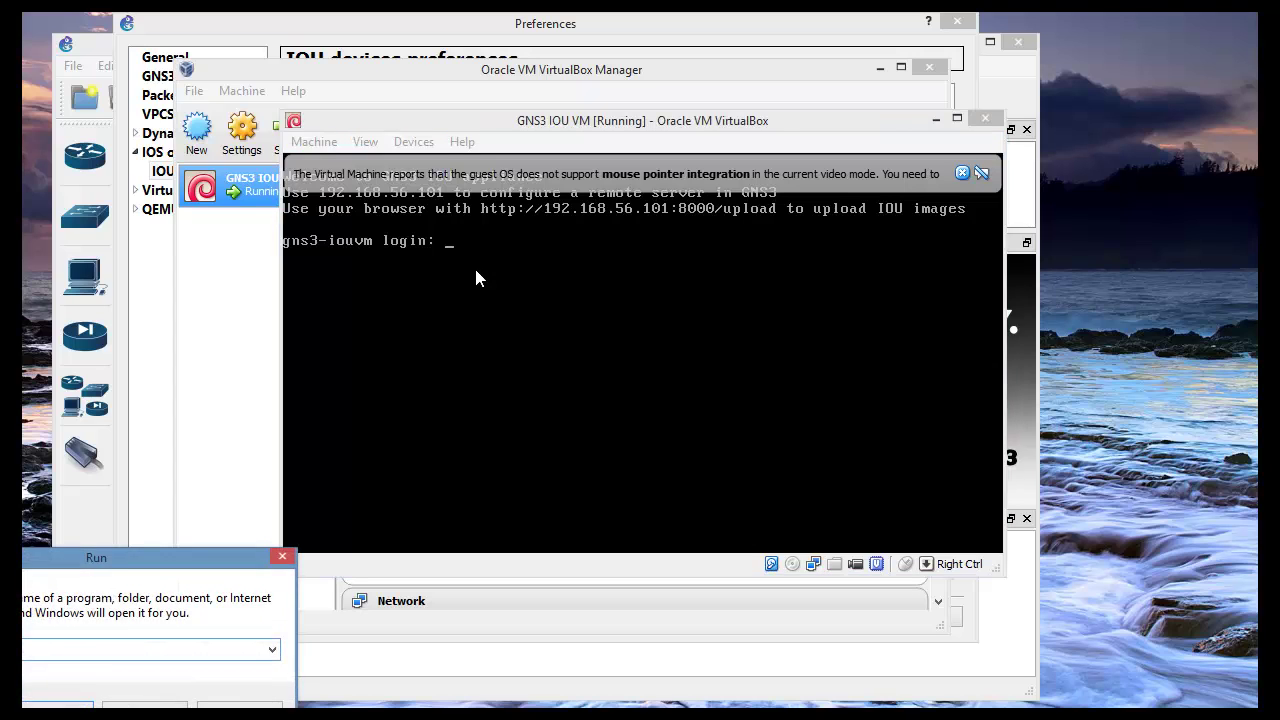
text(cmd)
key(Return)
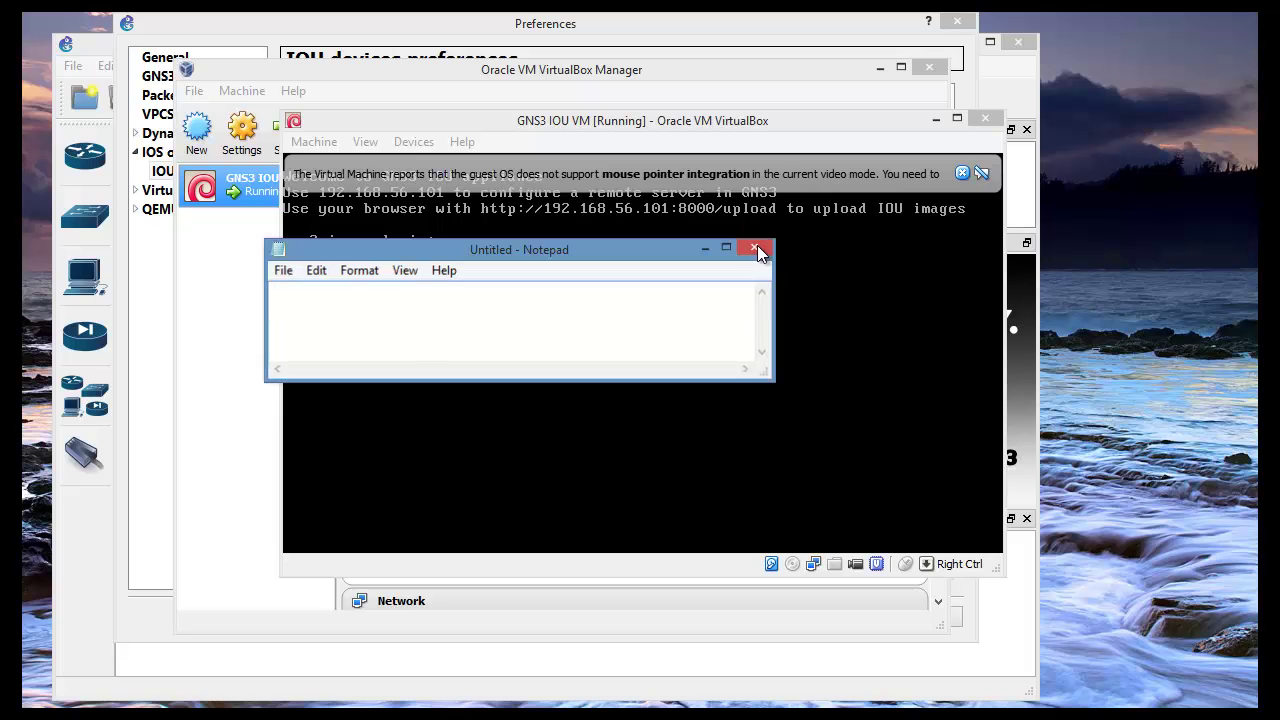
click(754, 247)
key(super+r)
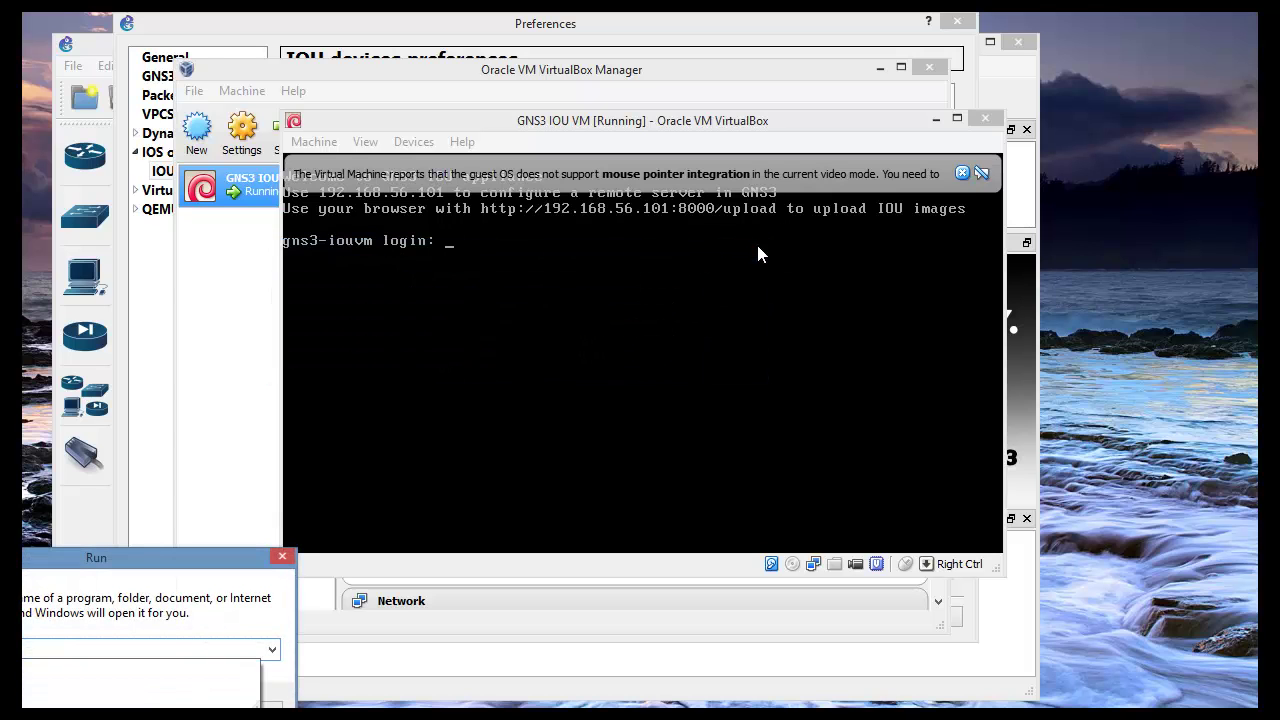
text(ncpa.cpl)
key(Return)
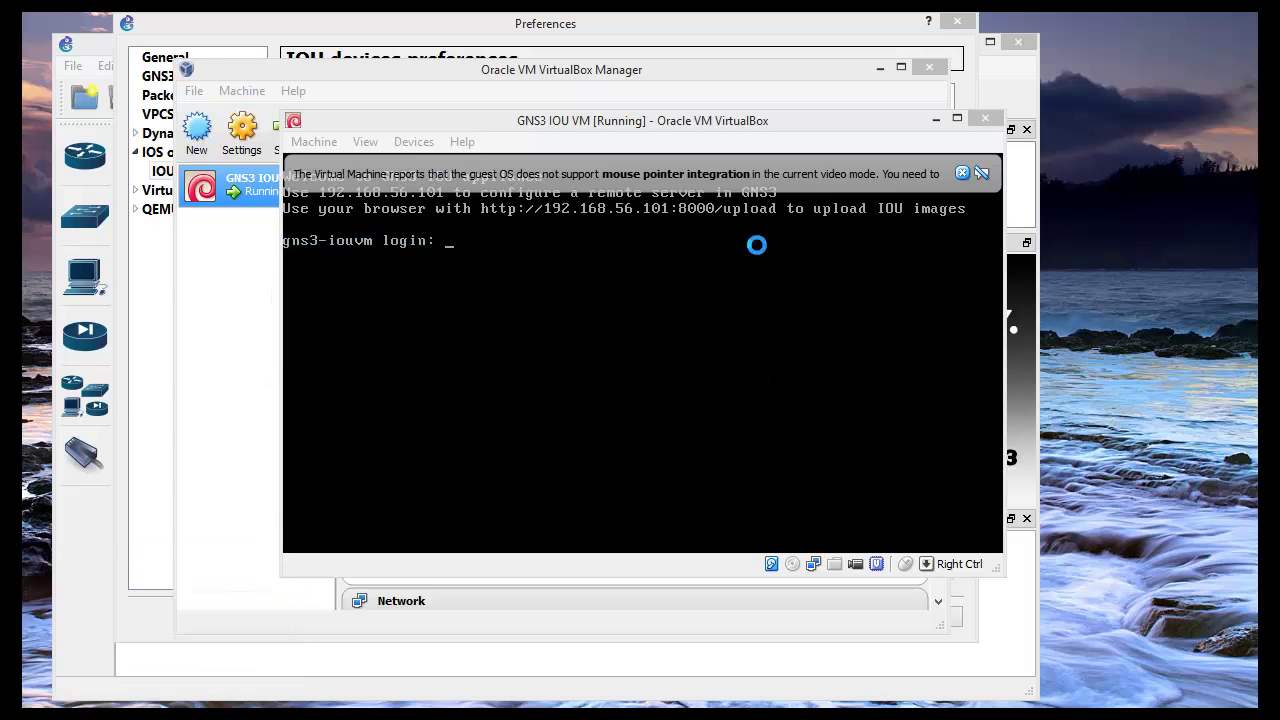
drag(554, 78, 635, 71)
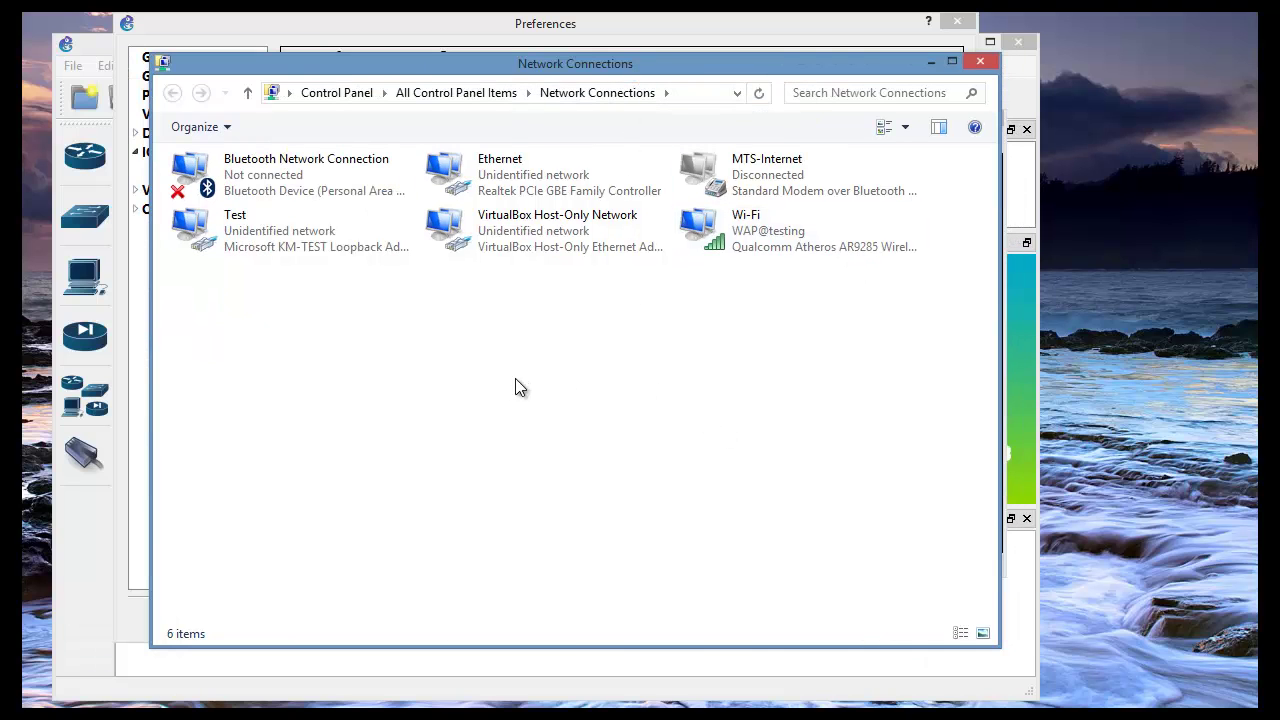
- Read the VirtualBox Host-Only Network adapter's IPv4 address, 192.168.56.1, in its connection details
click(504, 238)
drag(494, 301, 574, 233)
click(560, 366)
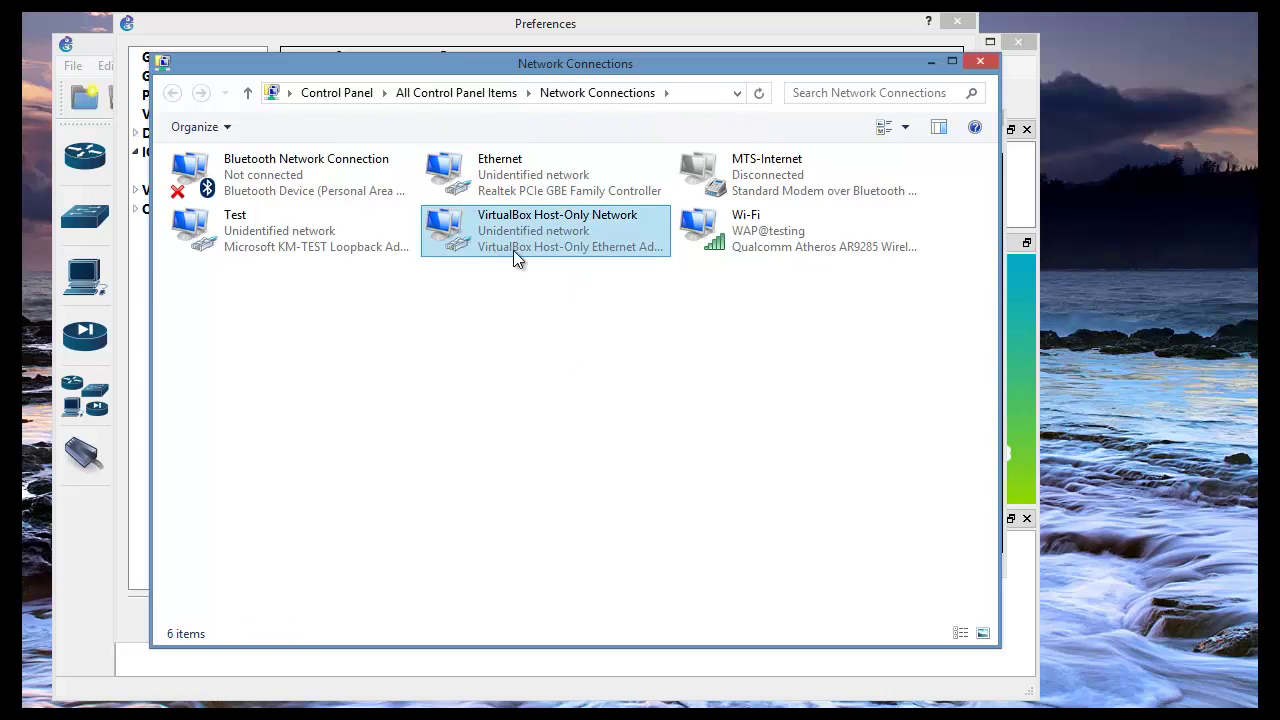
right_click(525, 225)
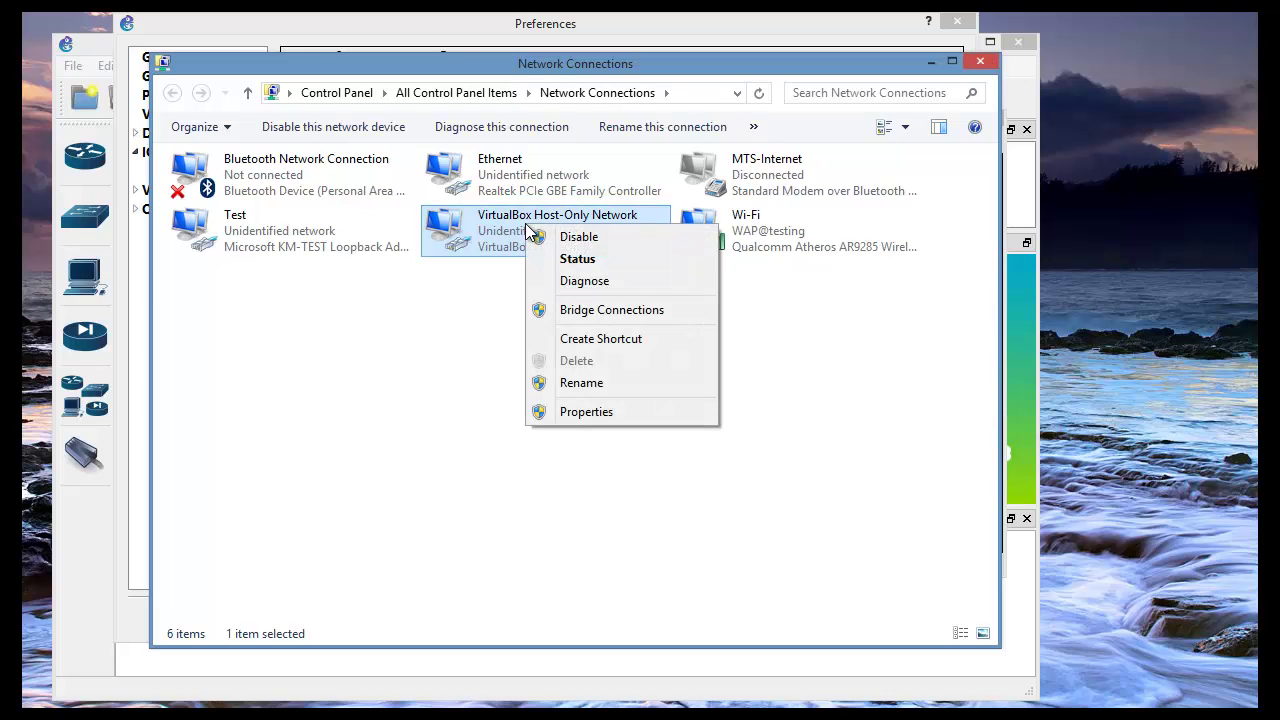
click(553, 262)
click(481, 374)
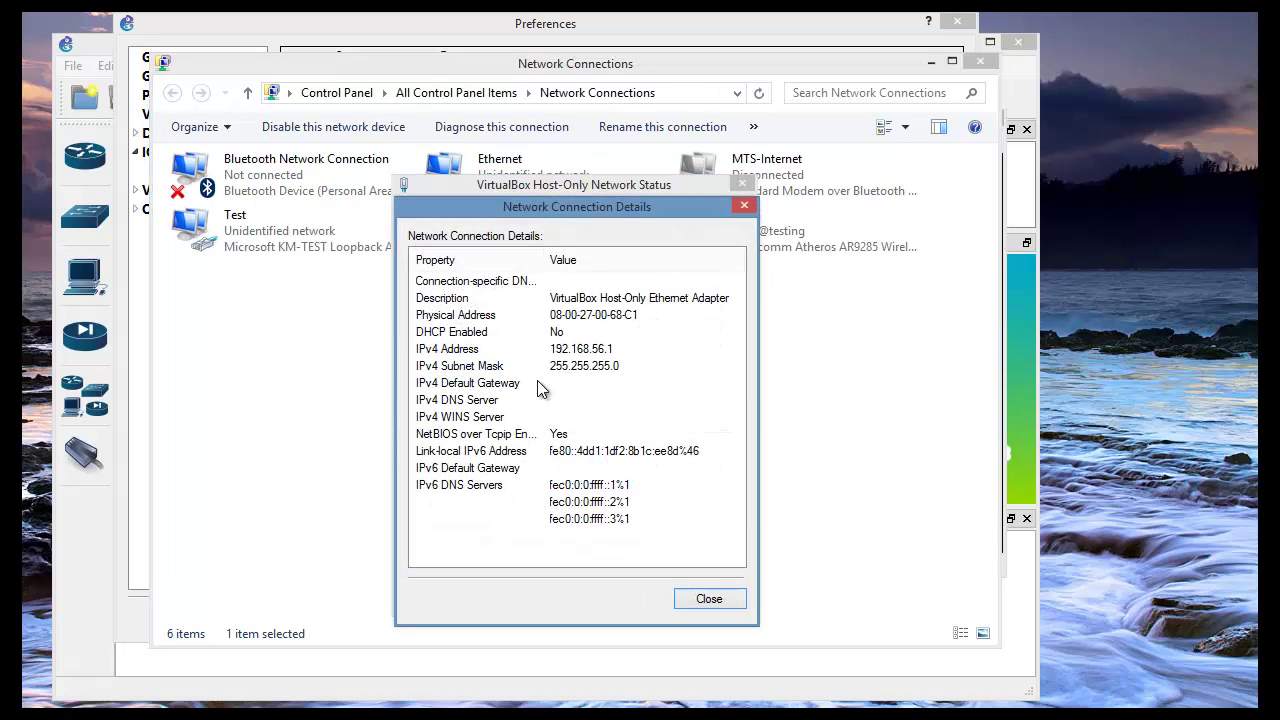
click(565, 351)
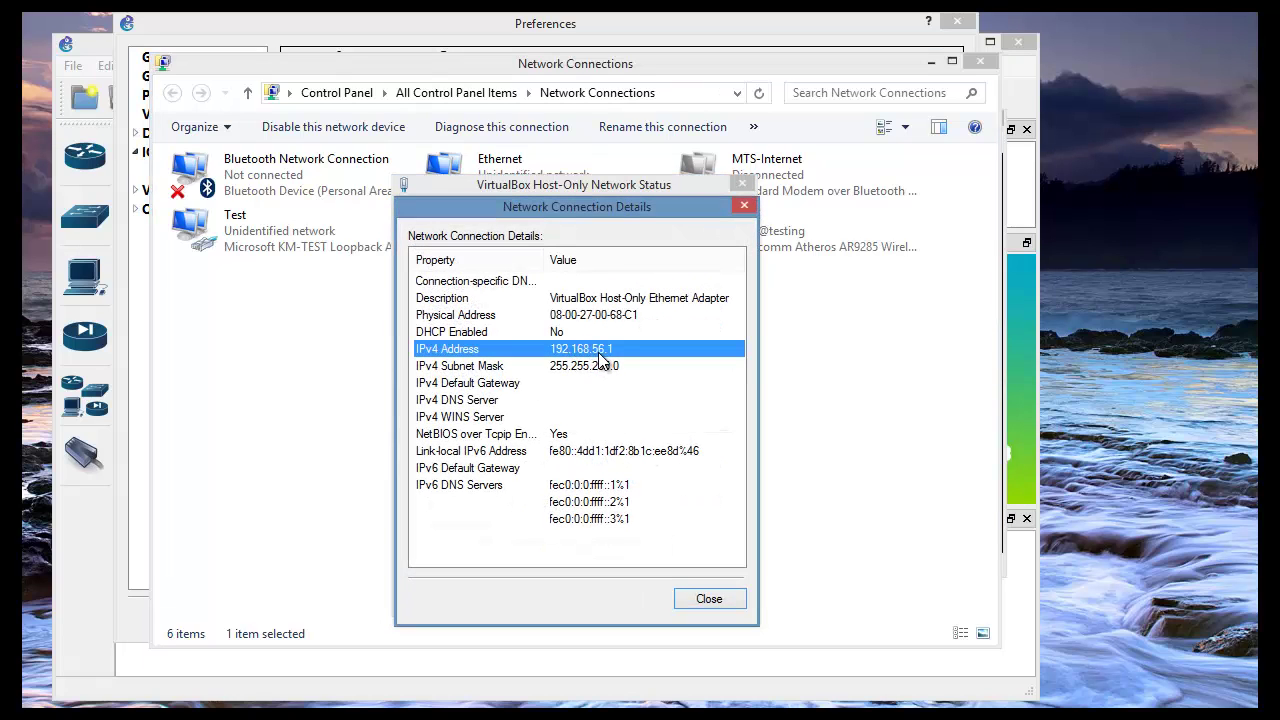
- Close the adapter details and status, returning to GNS3's server preferences
click(712, 598)
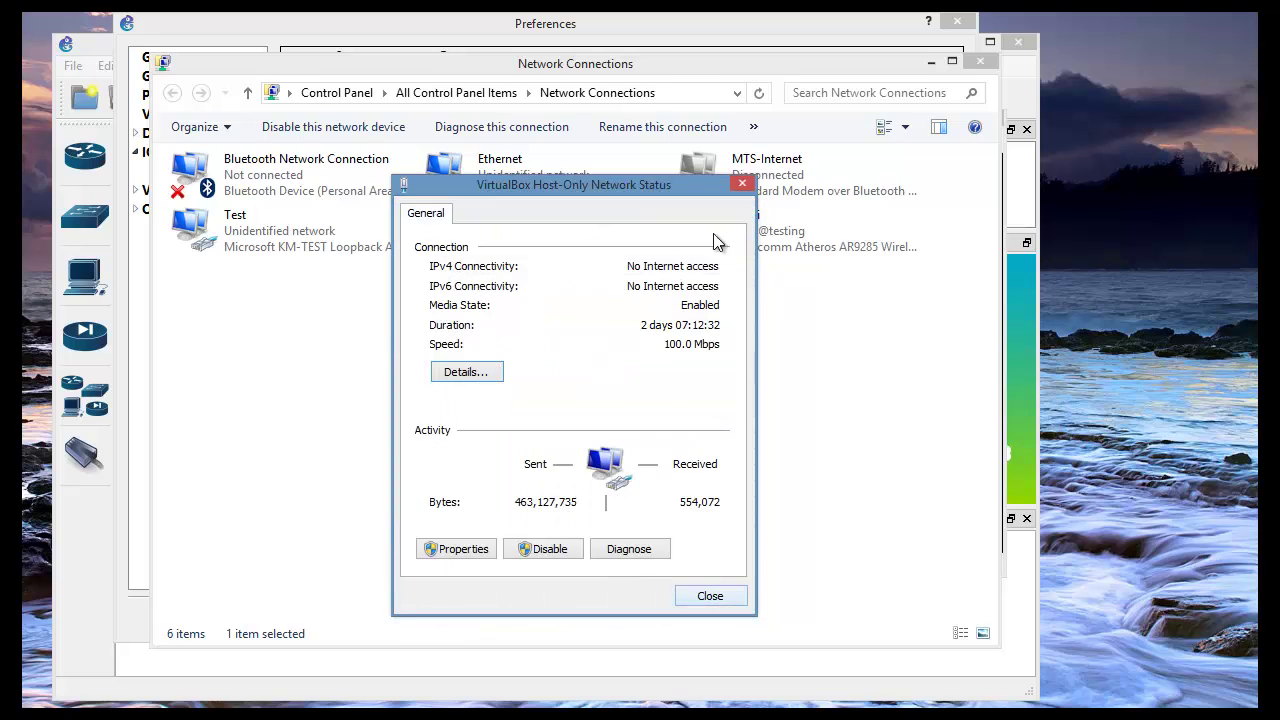
click(742, 186)
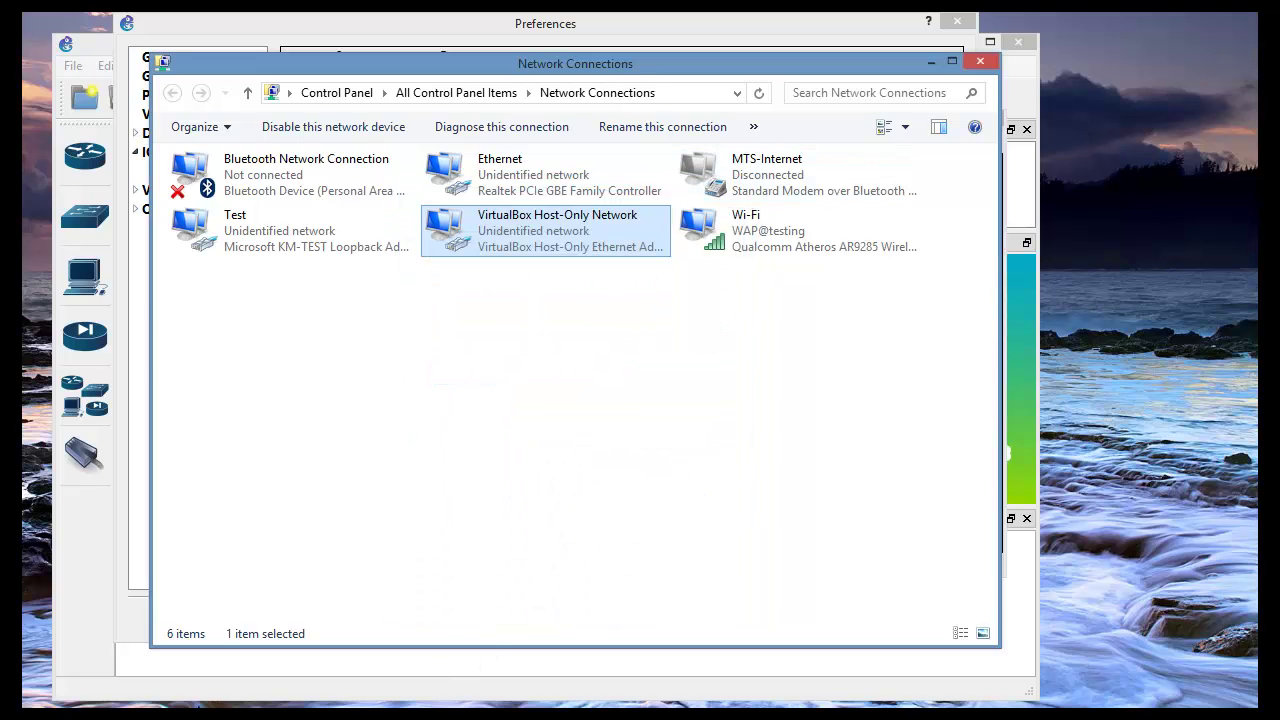
key(alt+F4)
click(179, 76)
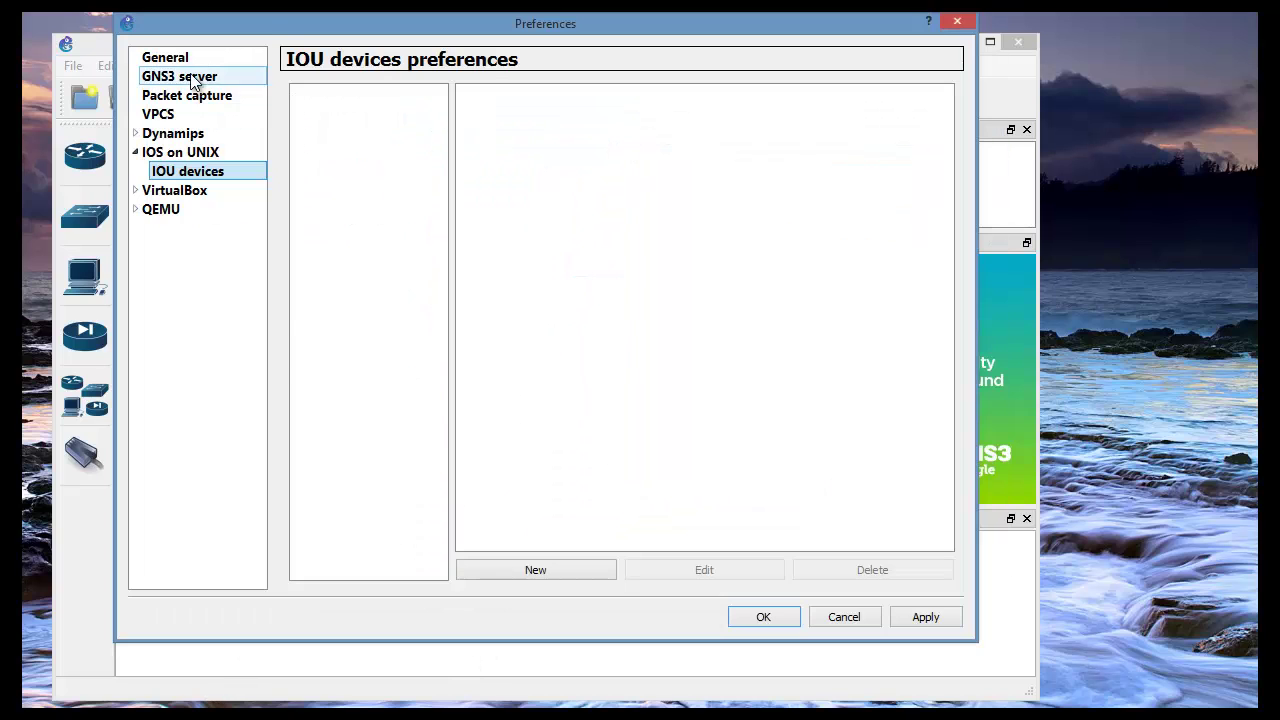
- Show GNS3's local server bound to 192.168.56.1 port 8000 TCP, then bring the IOU VM console forward
click(346, 103)
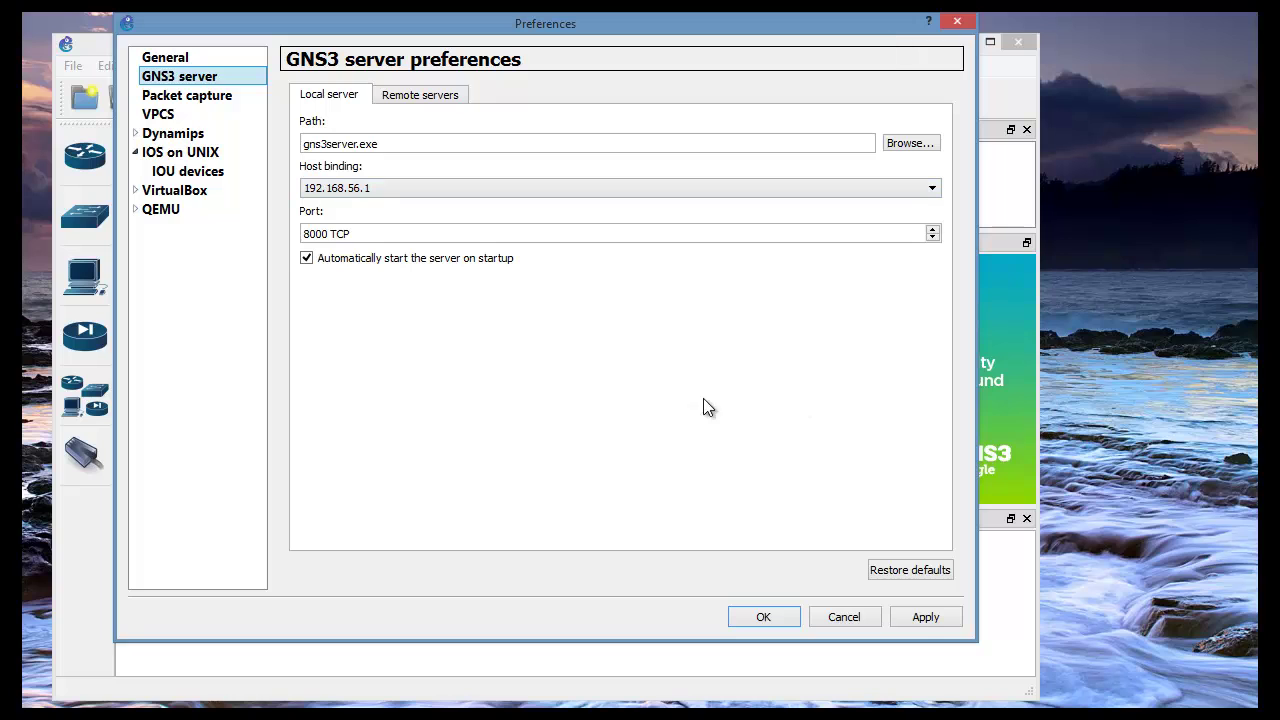
key(alt+Tab)
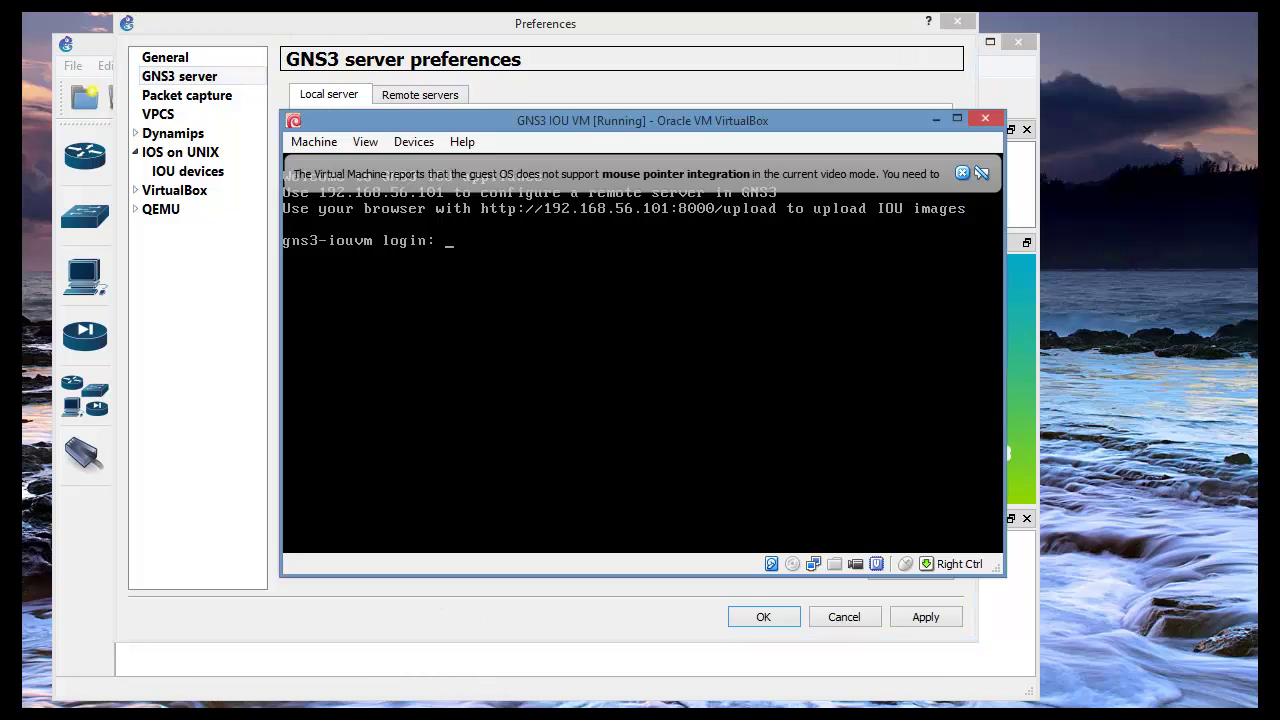
- Log into the IOU VM console as root and run ifconfig
click(460, 238)
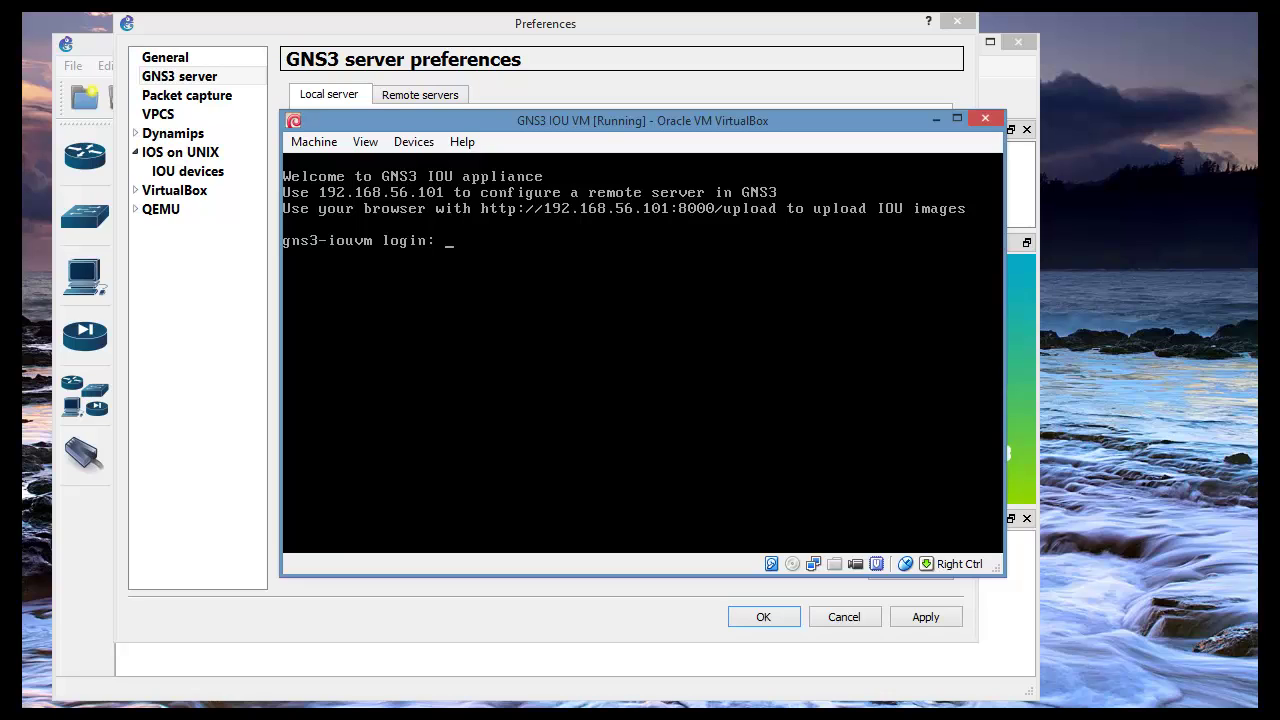
text(root)
key(Return)
key(Return)
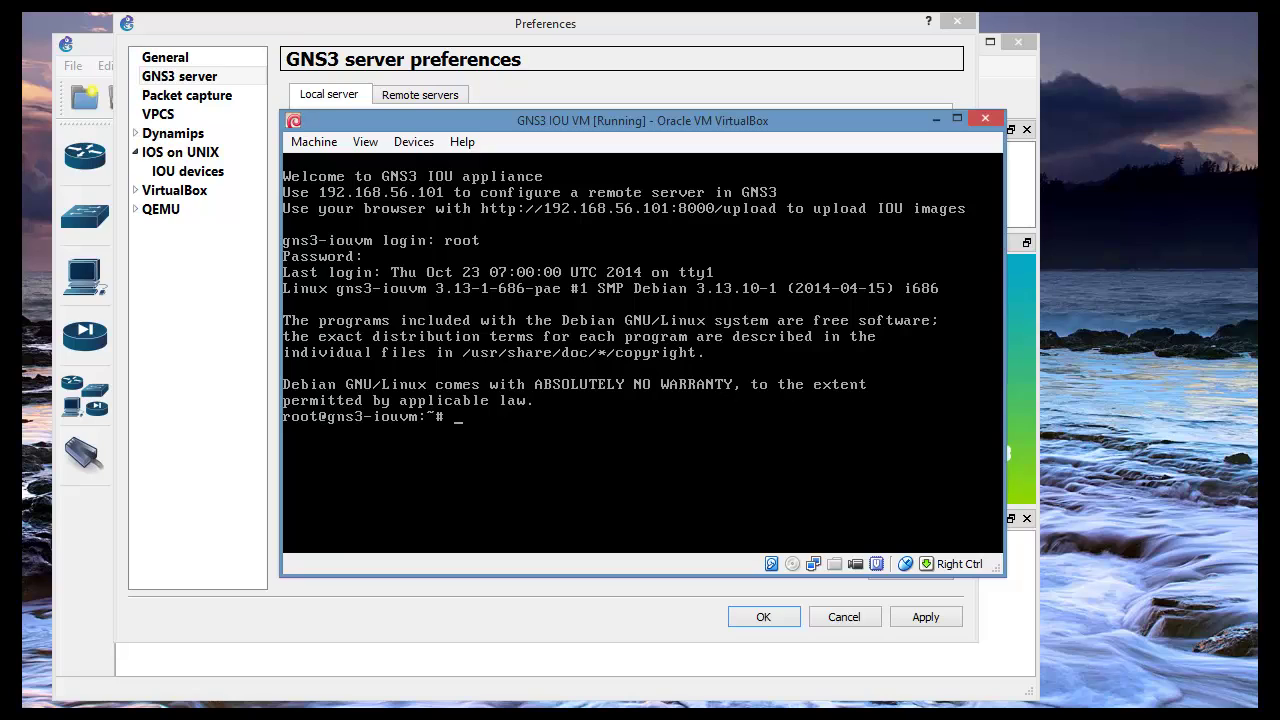
key(Return)
text(ifconfig)
key(Return)
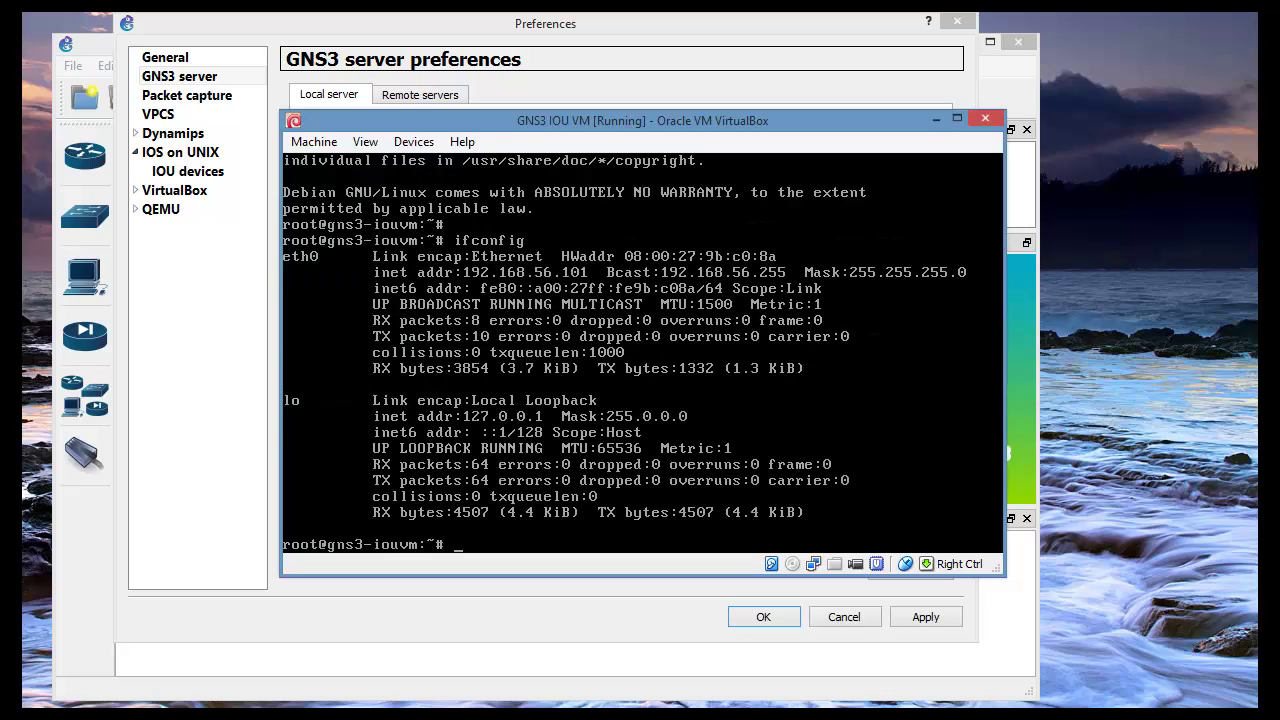
- Highlight the VM's eth0 address 192.168.56.101, then clear the annotations
key(alt+Tab)
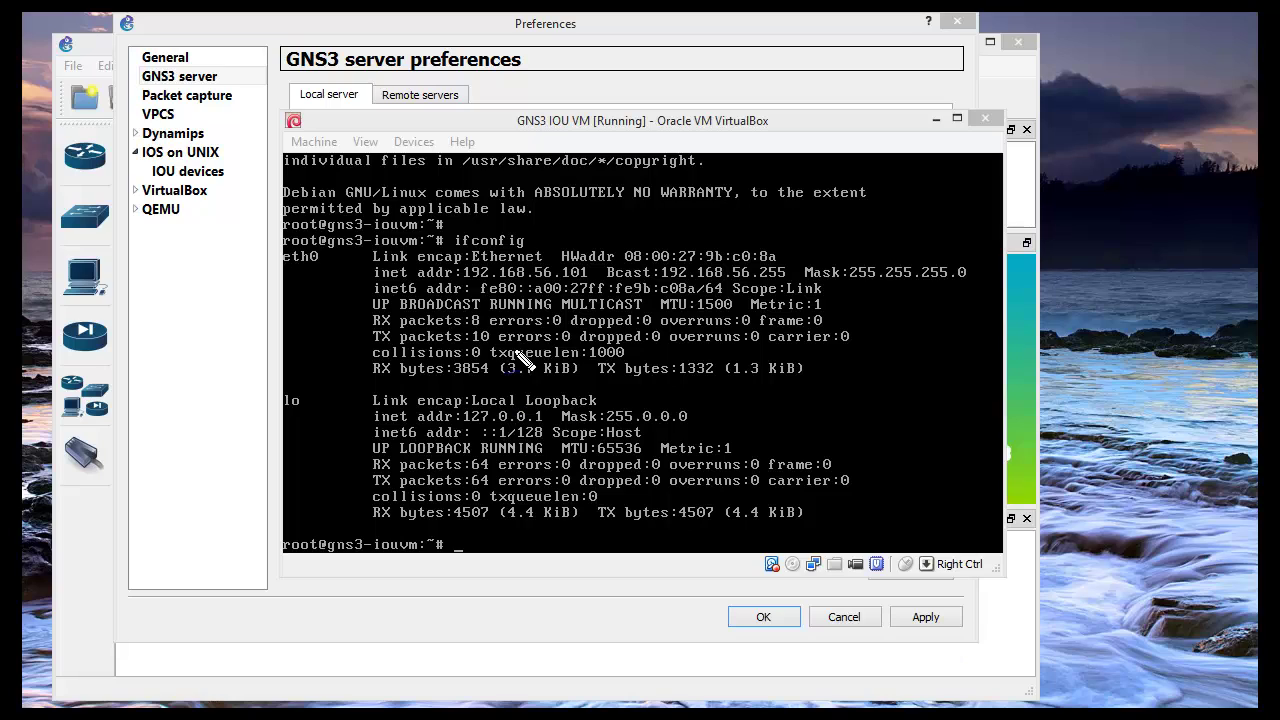
mouse_move(461, 266)
mouse_down()
mouse_move(460, 290)
mouse_move(598, 287)
mouse_move(600, 272)
mouse_move(468, 263)
mouse_up()
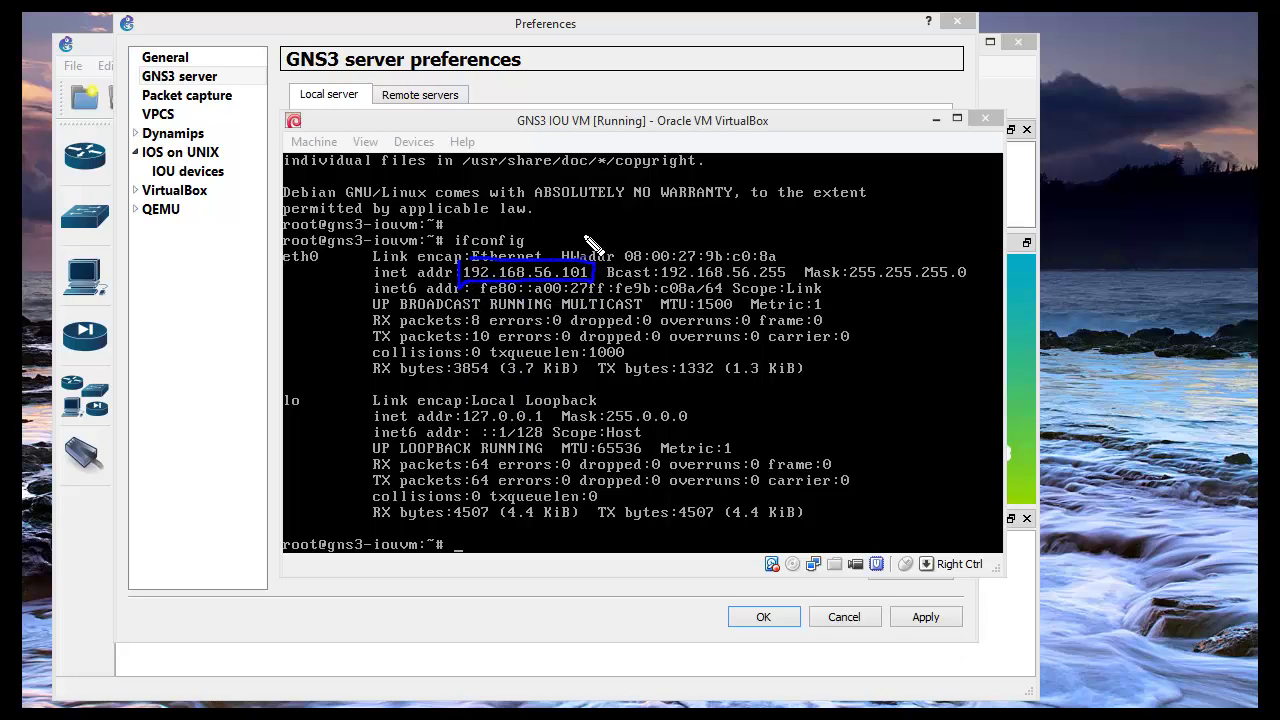
mouse_move(584, 233)
mouse_down()
mouse_move(588, 264)
mouse_move(591, 249)
mouse_up()
key(Escape)
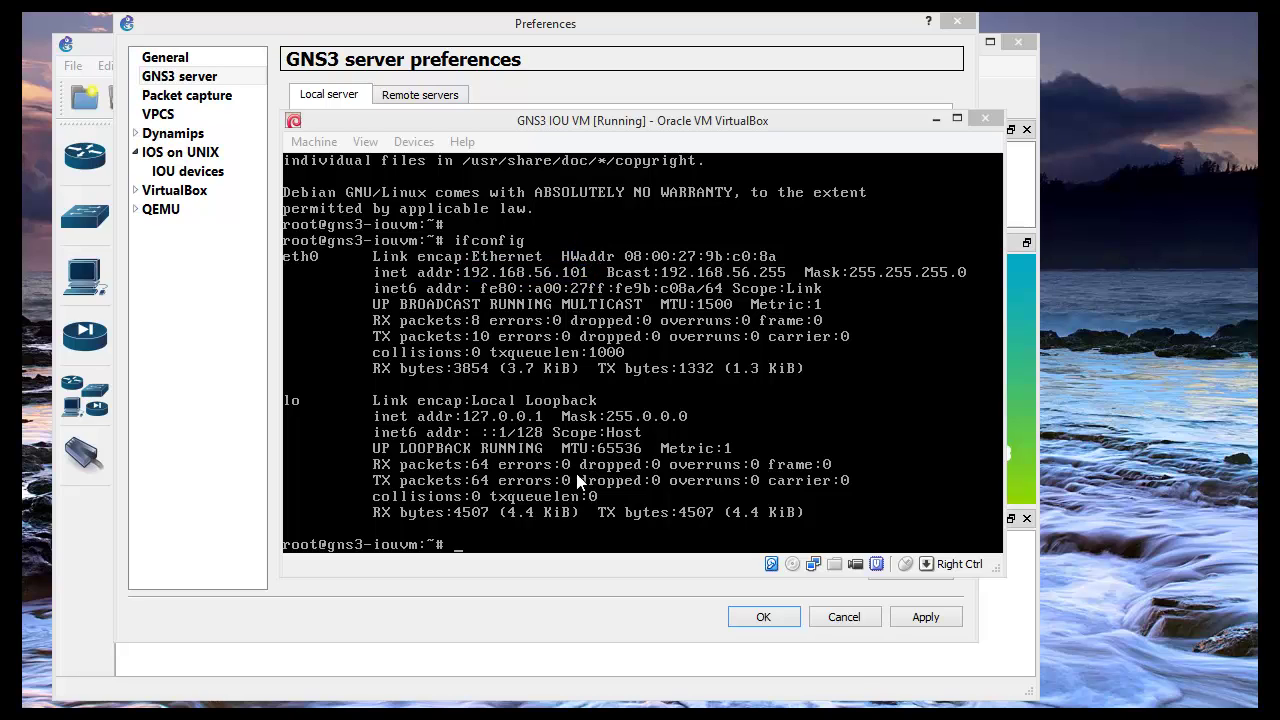
key(super+r)
- Open a command prompt and ping 192.168.54.101, stopping it when no replies come
text(cmd)
key(Return)
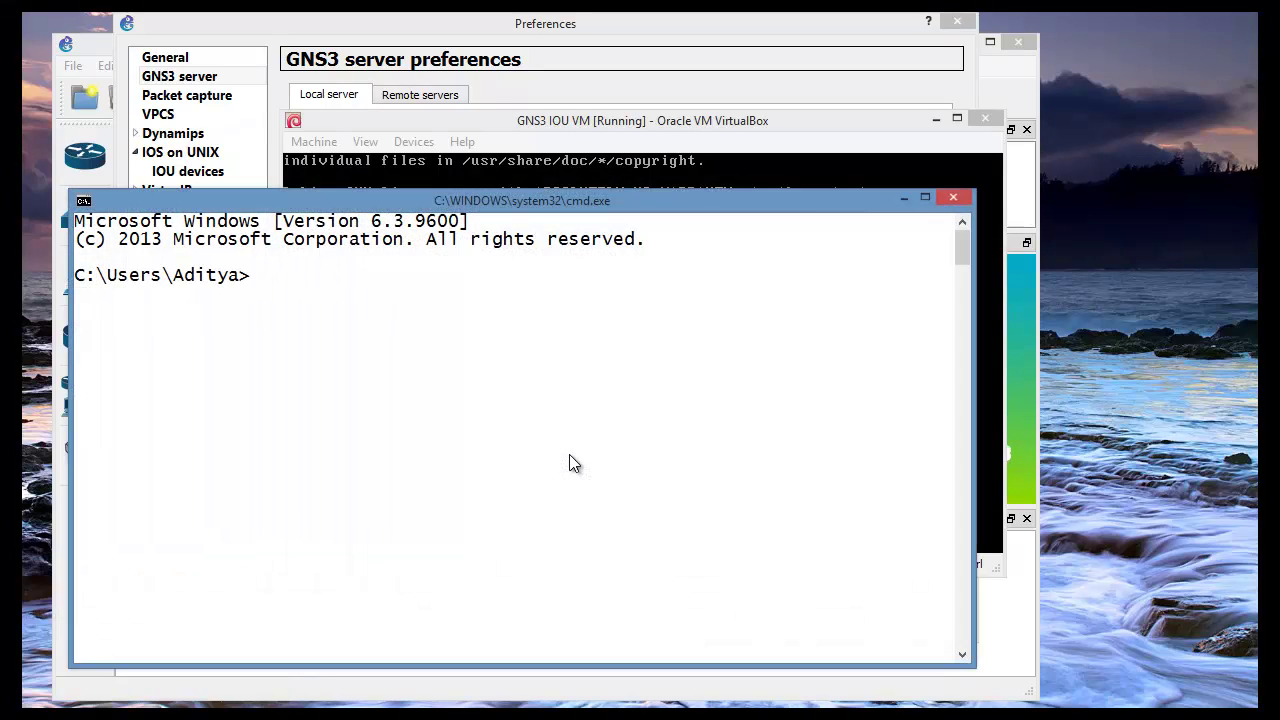
text(ping 192.168.54.)
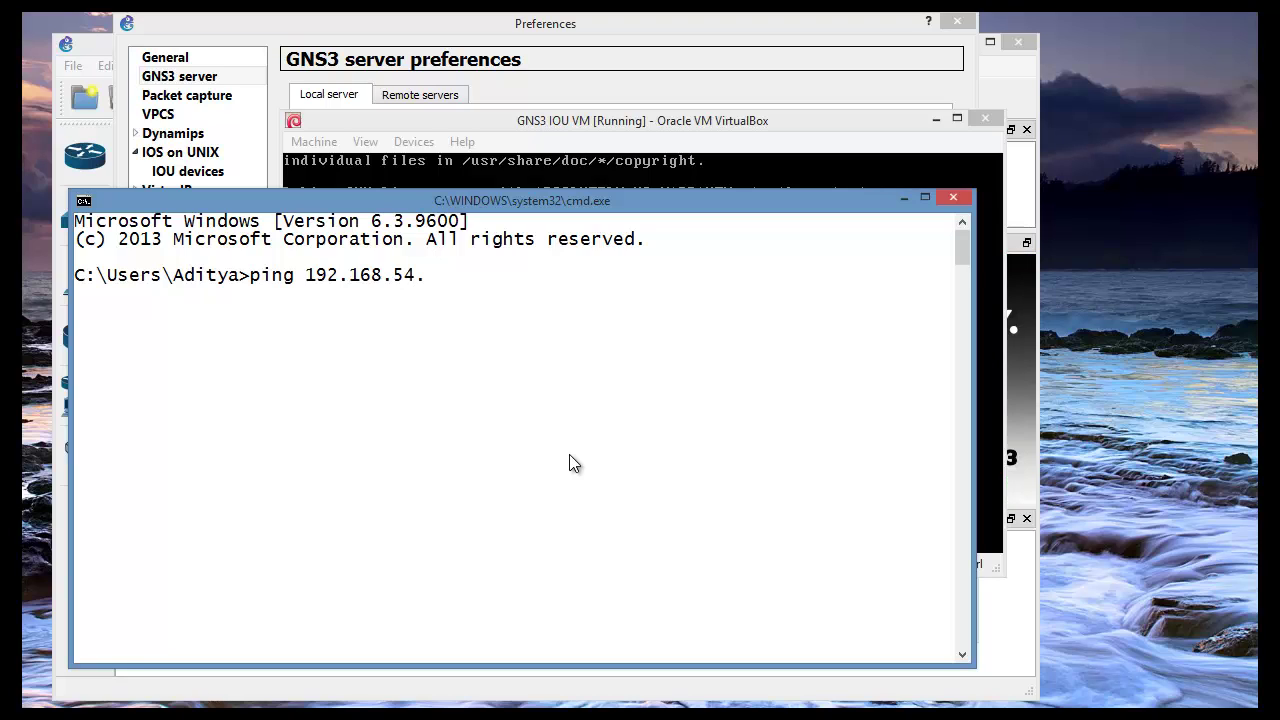
text(101)
key(Return)
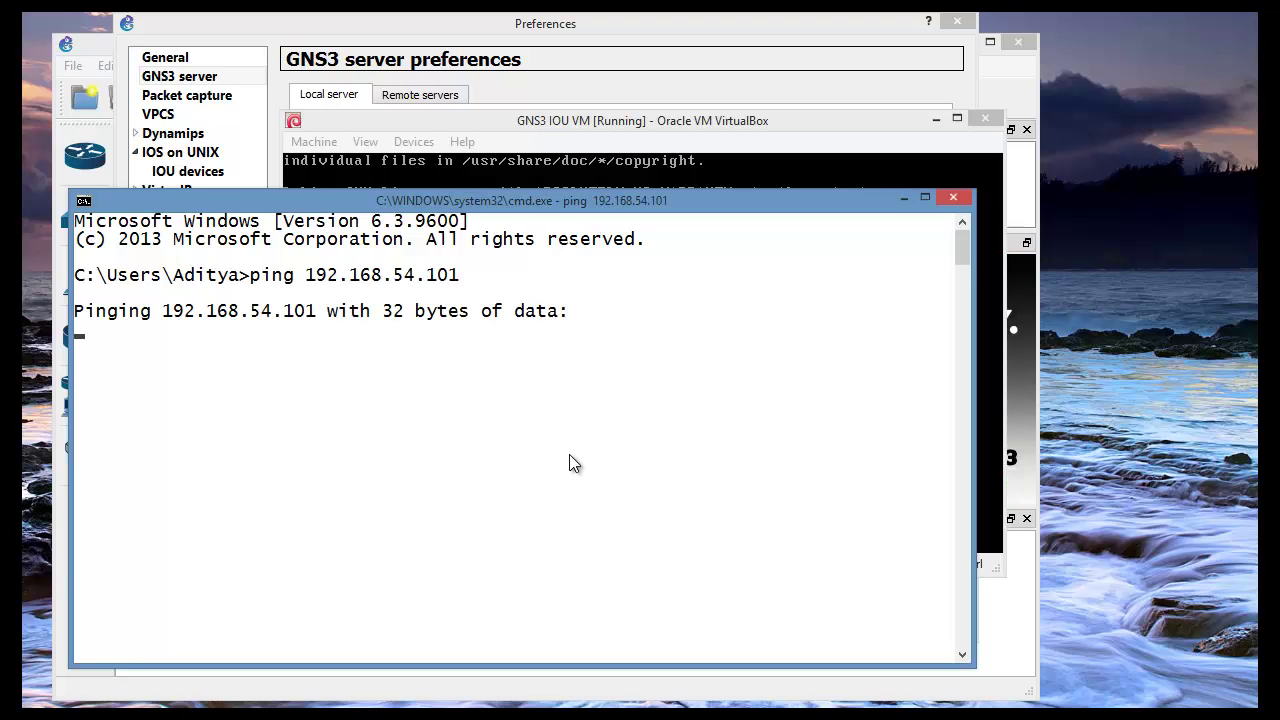
key(ctrl+c)
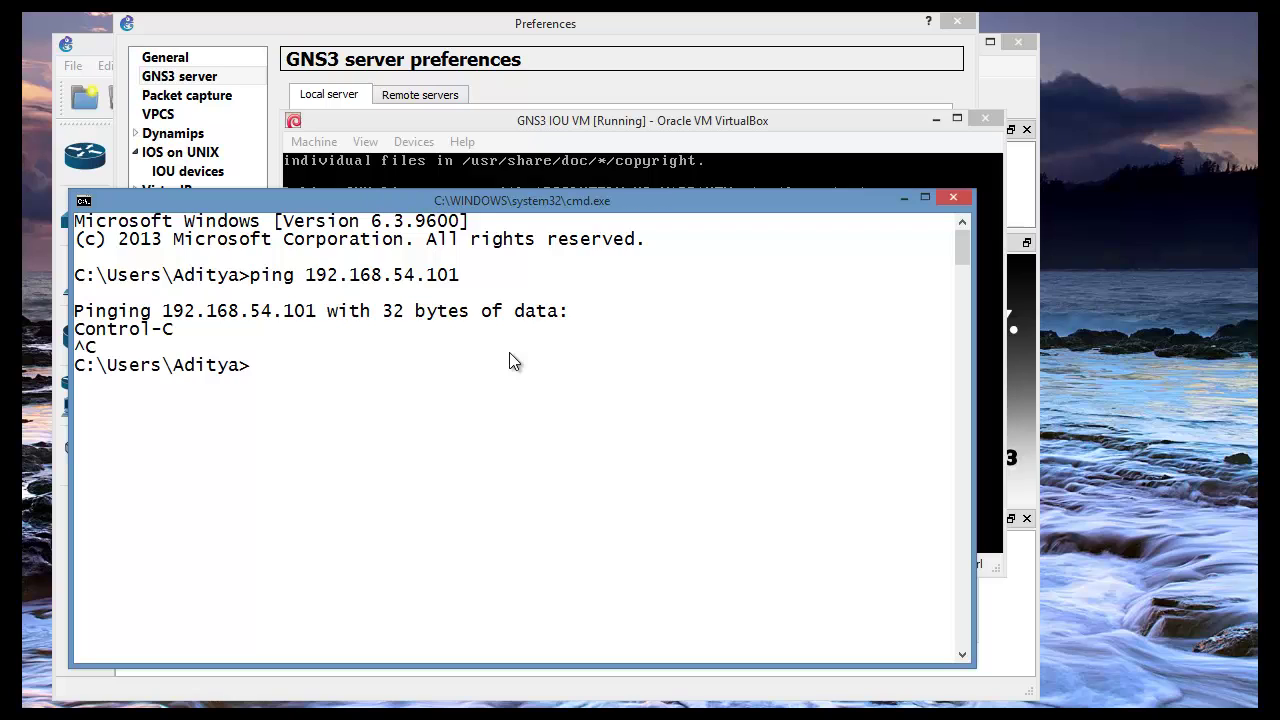
- Correct the ping to 192.168.56.101, get 3 of 4 replies, then close the prompt
key(Up)
key(BackSpace)
key(BackSpace)
key(BackSpace)
key(BackSpace)
key(BackSpace)
text(6)
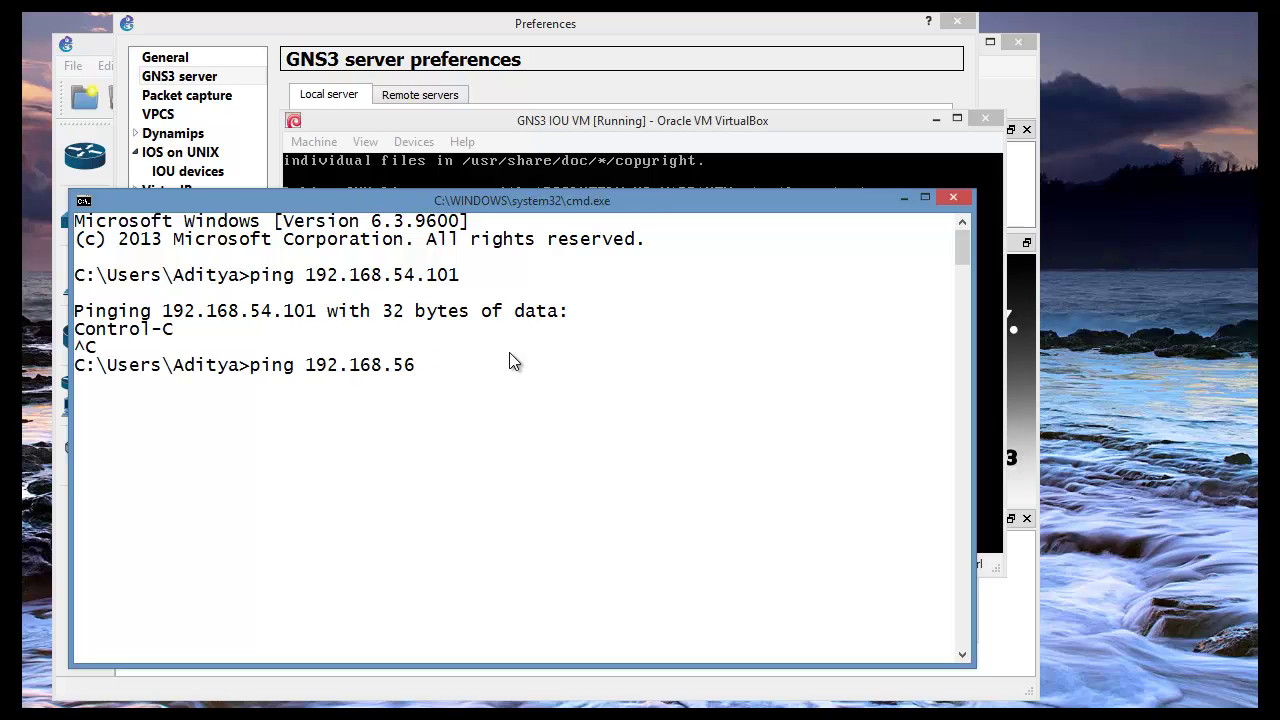
text(.1010)
key(Return)
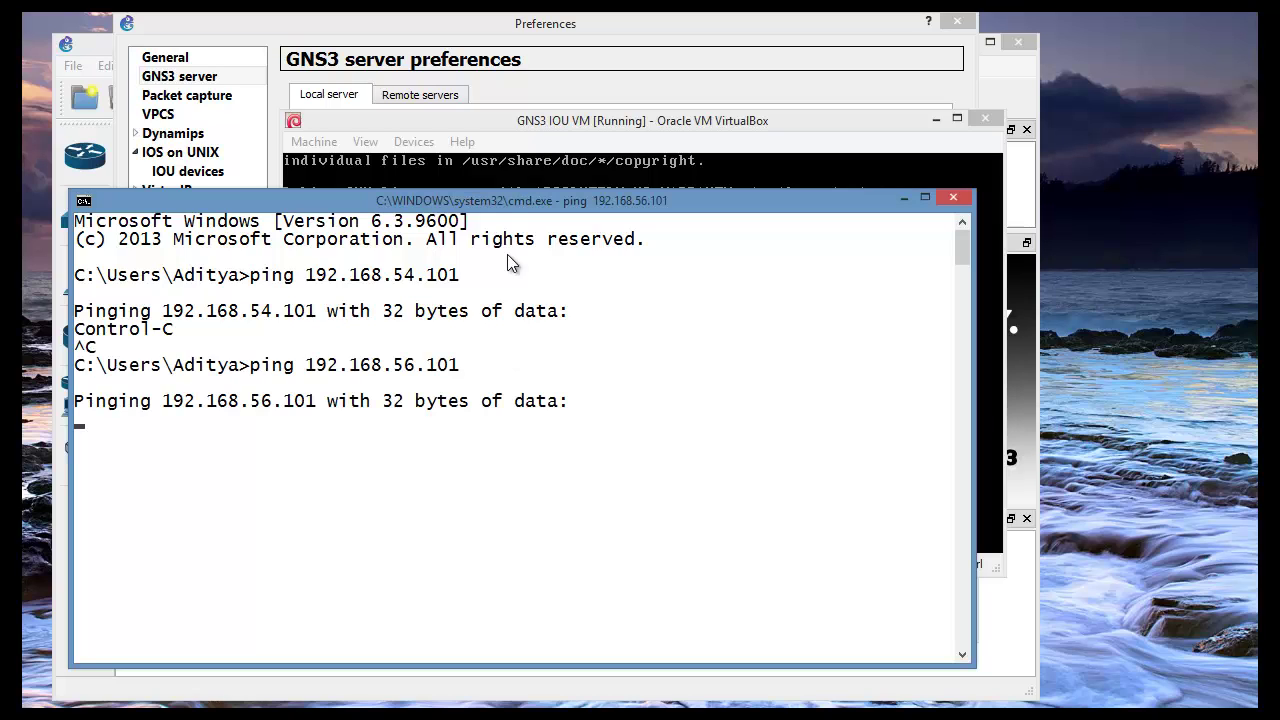
drag(511, 200, 521, 161)
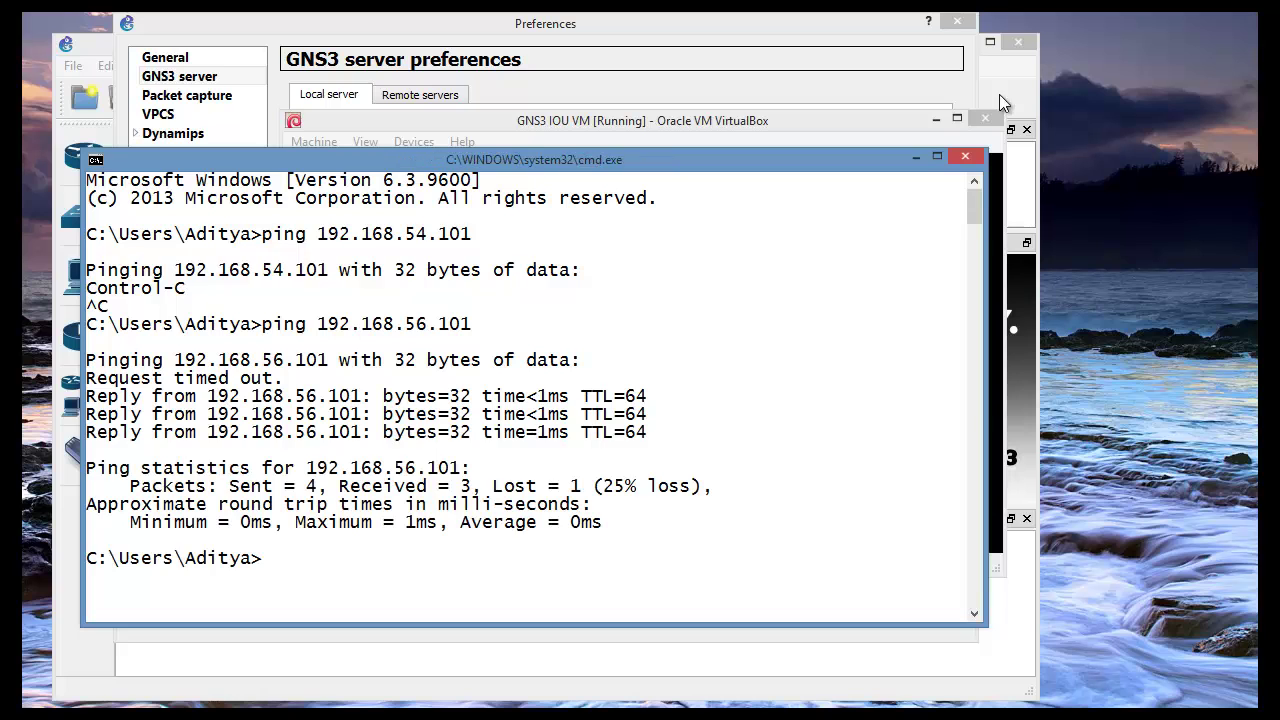
click(964, 158)
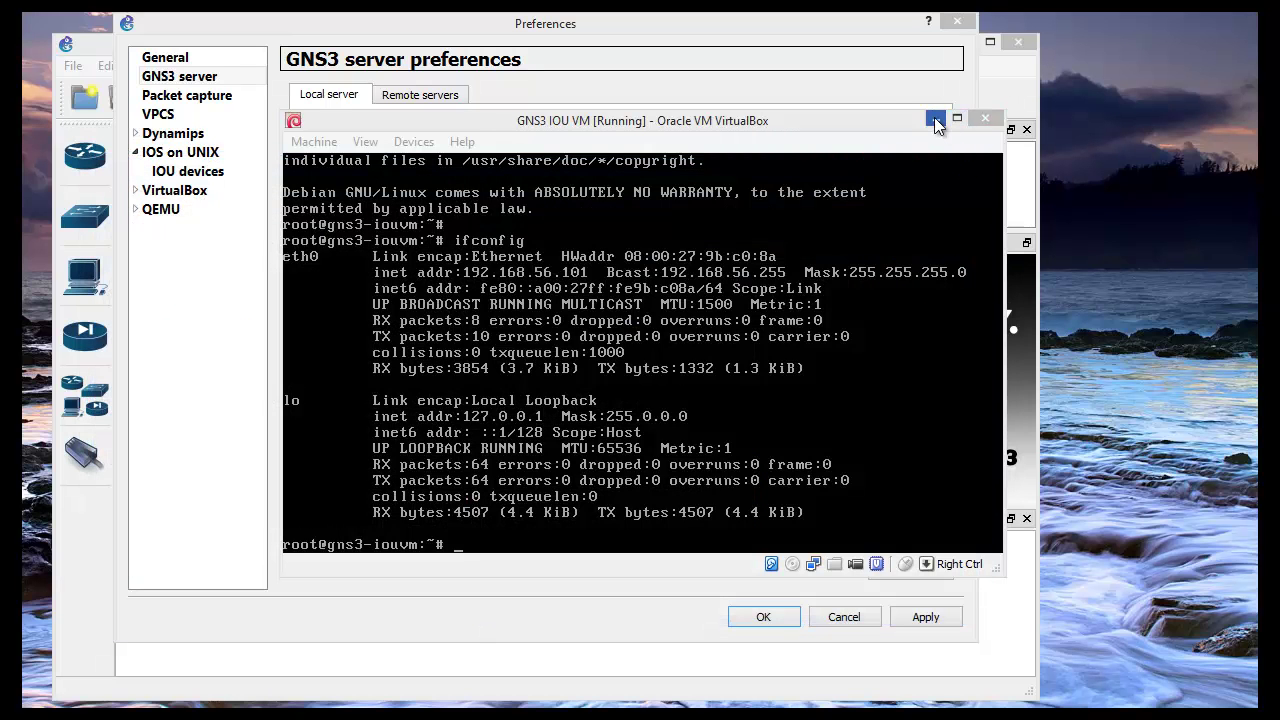
- Apply and close the server preferences, minimizing GNS3 and VirtualBox and closing Network Connections
click(934, 118)
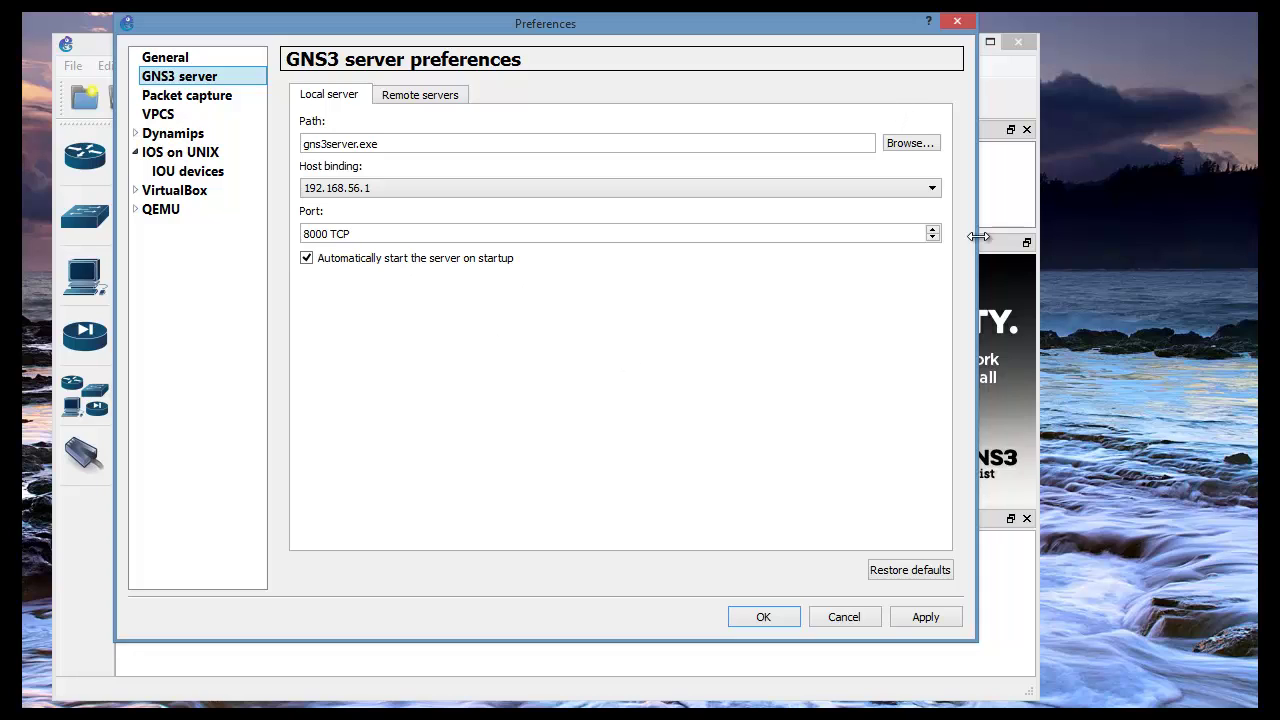
click(926, 618)
click(764, 617)
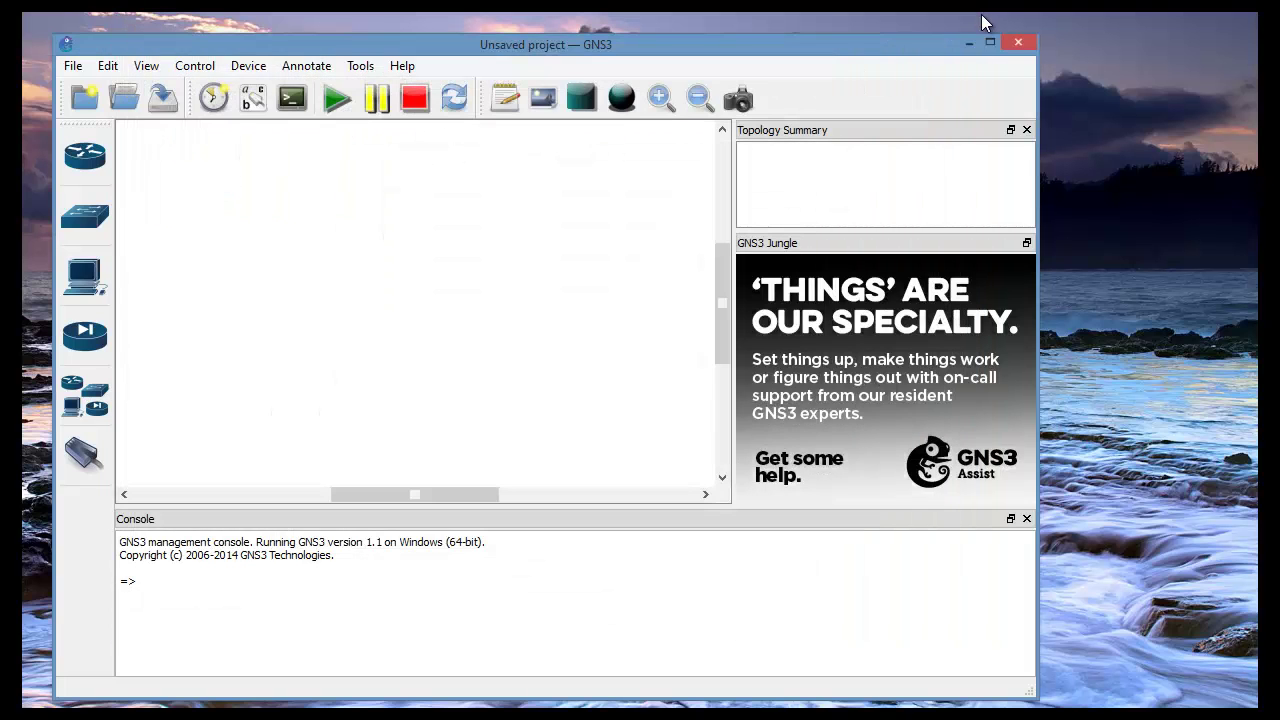
click(966, 44)
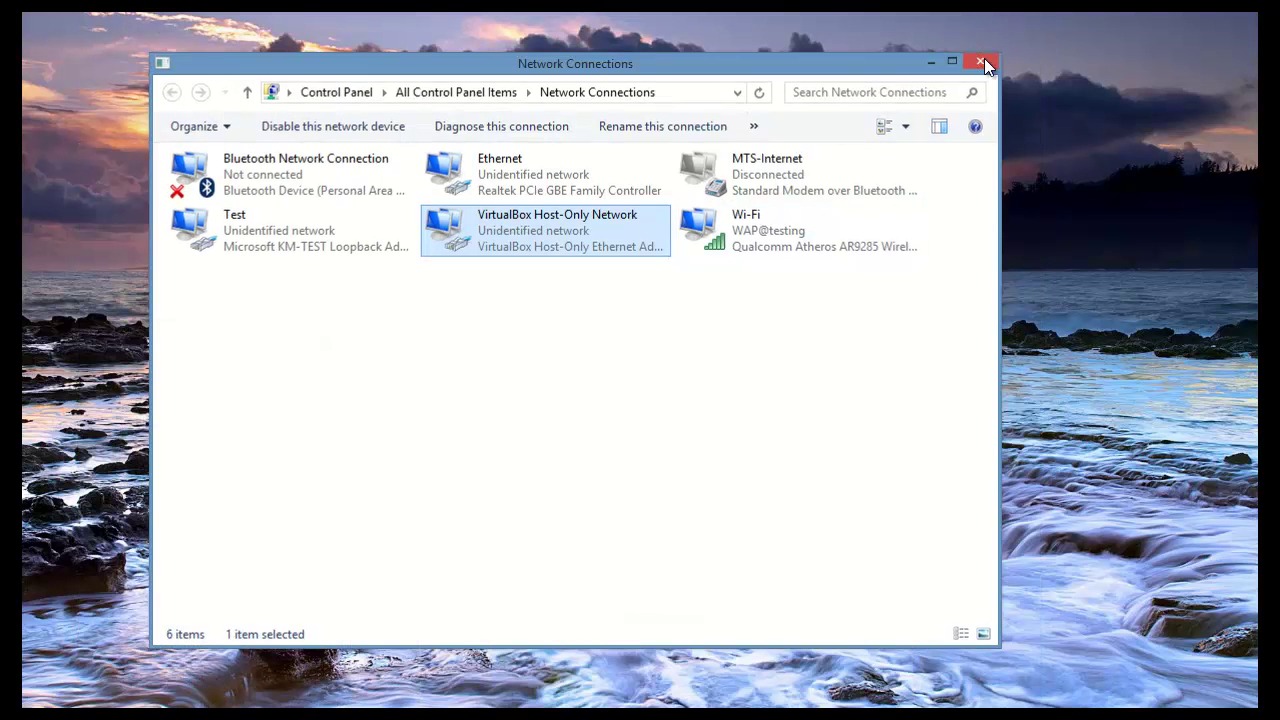
click(984, 58)
click(880, 67)
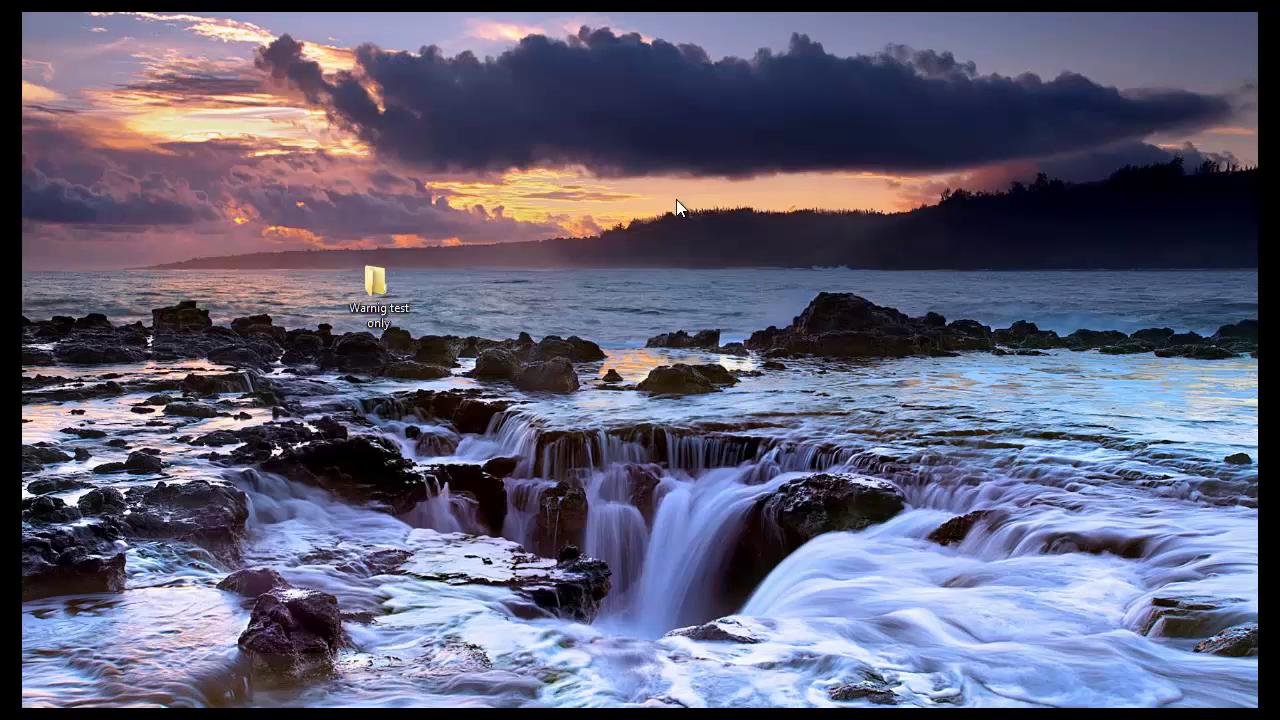
- Open the Warnig test only folder and widen the Name column to show full file names
double_click(384, 294)
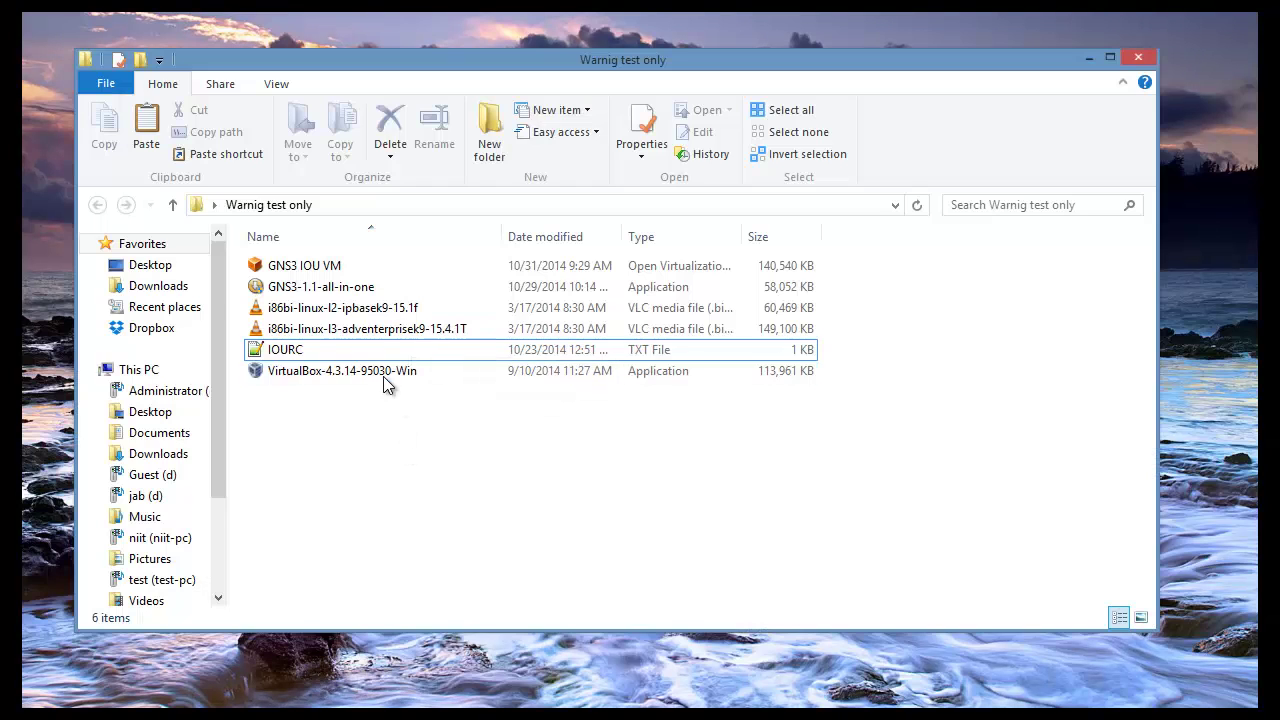
click(380, 310)
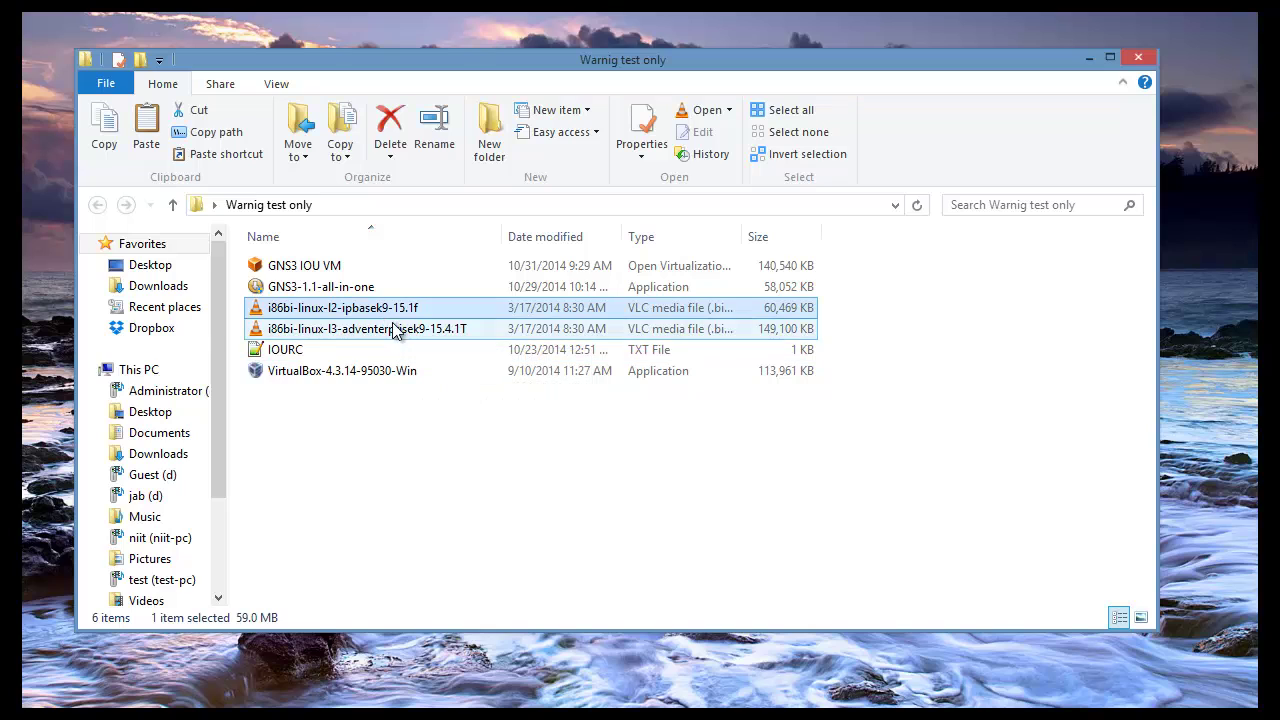
click(405, 331)
drag(501, 240, 554, 240)
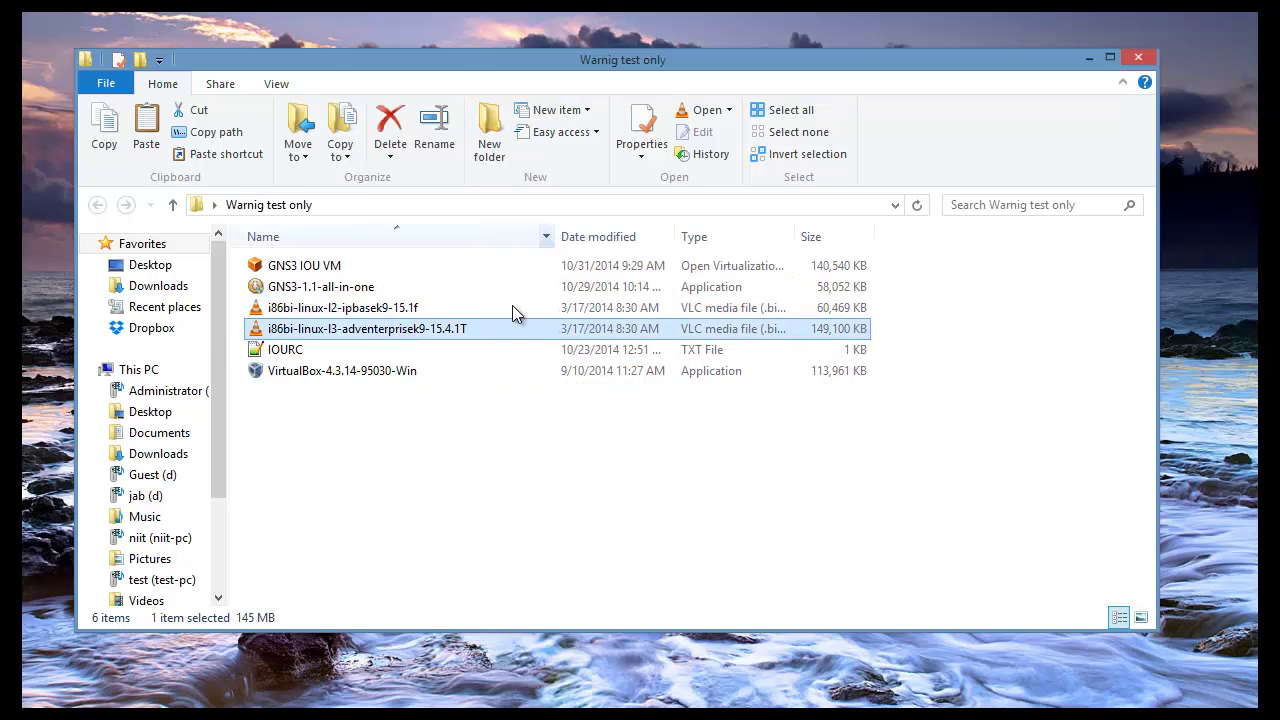
- Select the l2 switch and l3 router image files to check their sizes
click(425, 310)
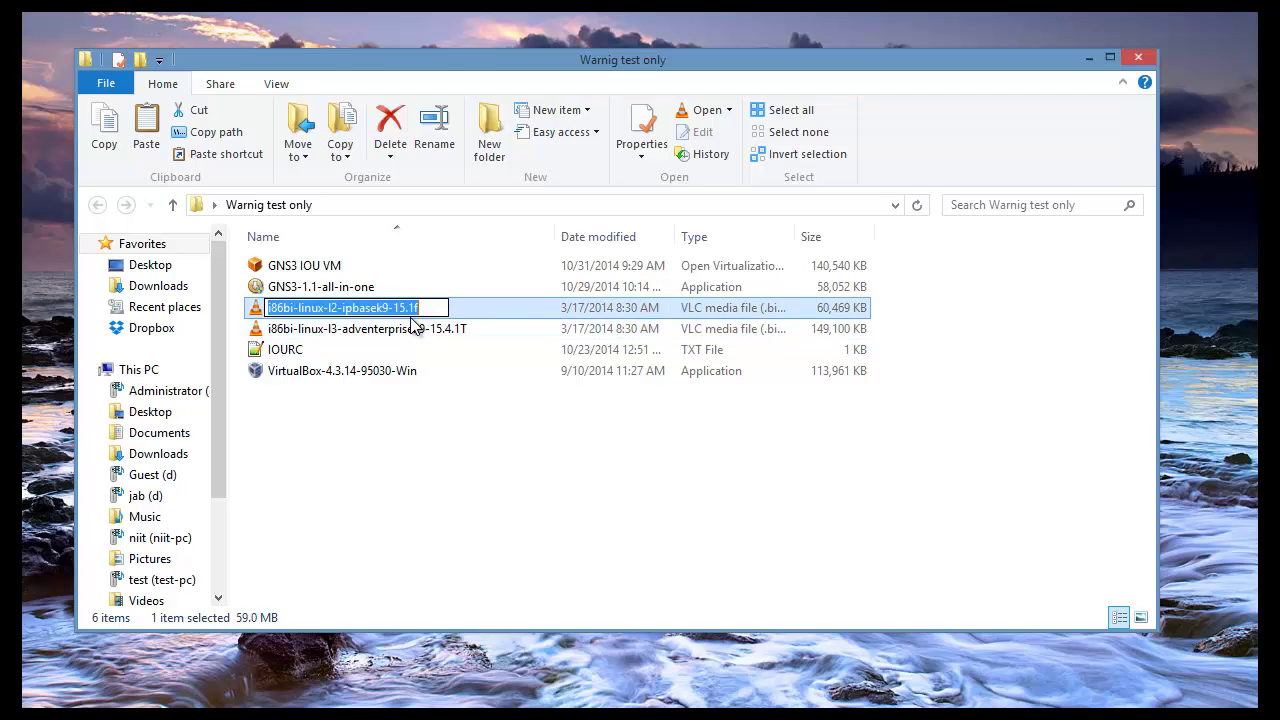
click(537, 506)
click(424, 335)
click(417, 310)
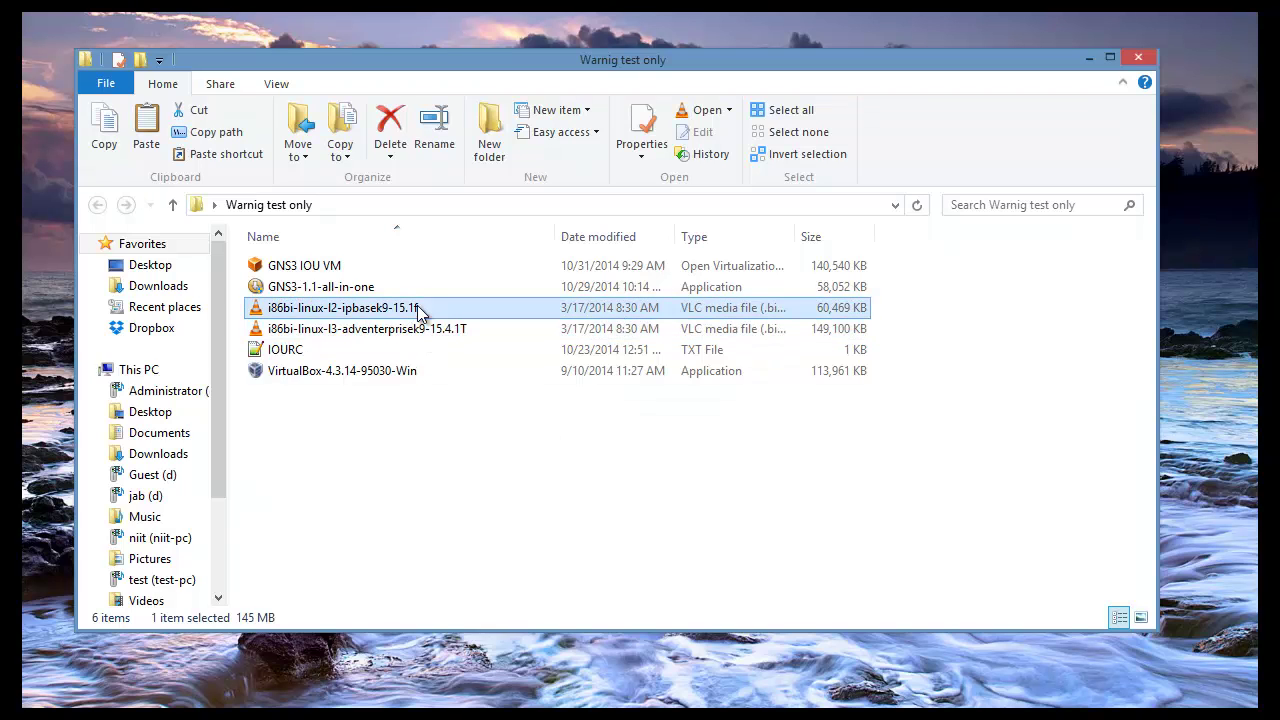
click(548, 408)
click(368, 310)
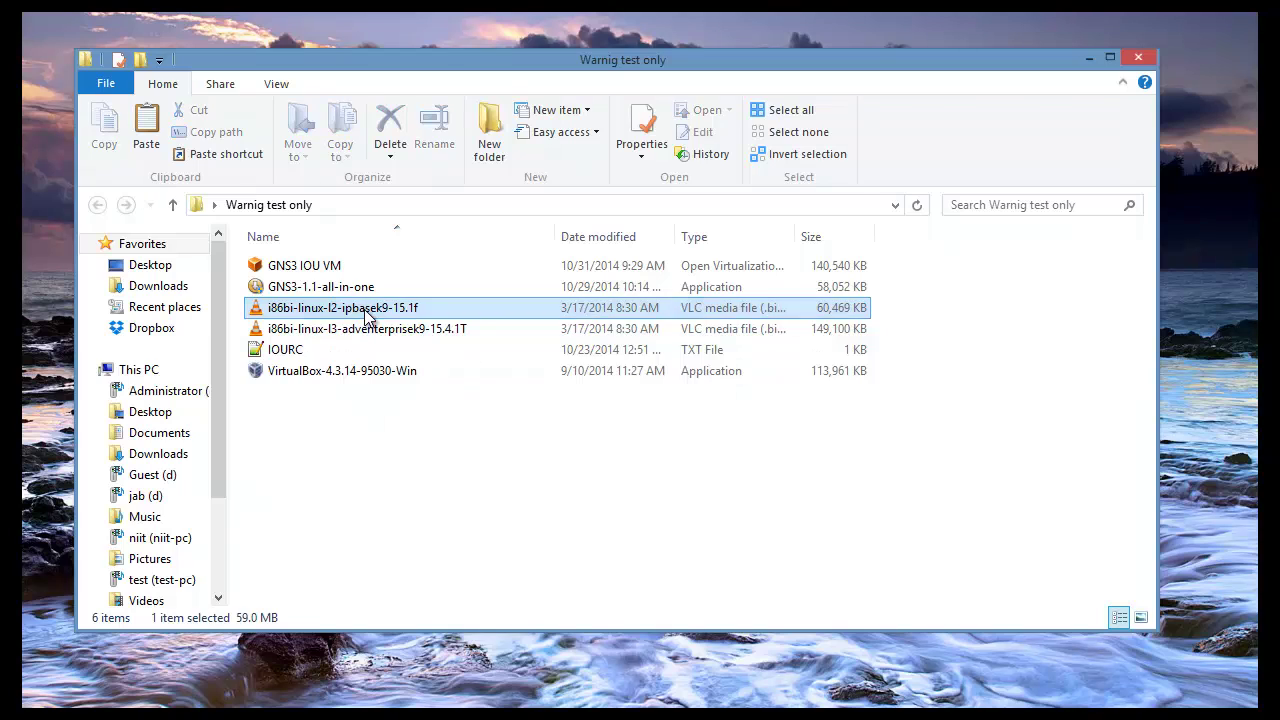
click(363, 334)
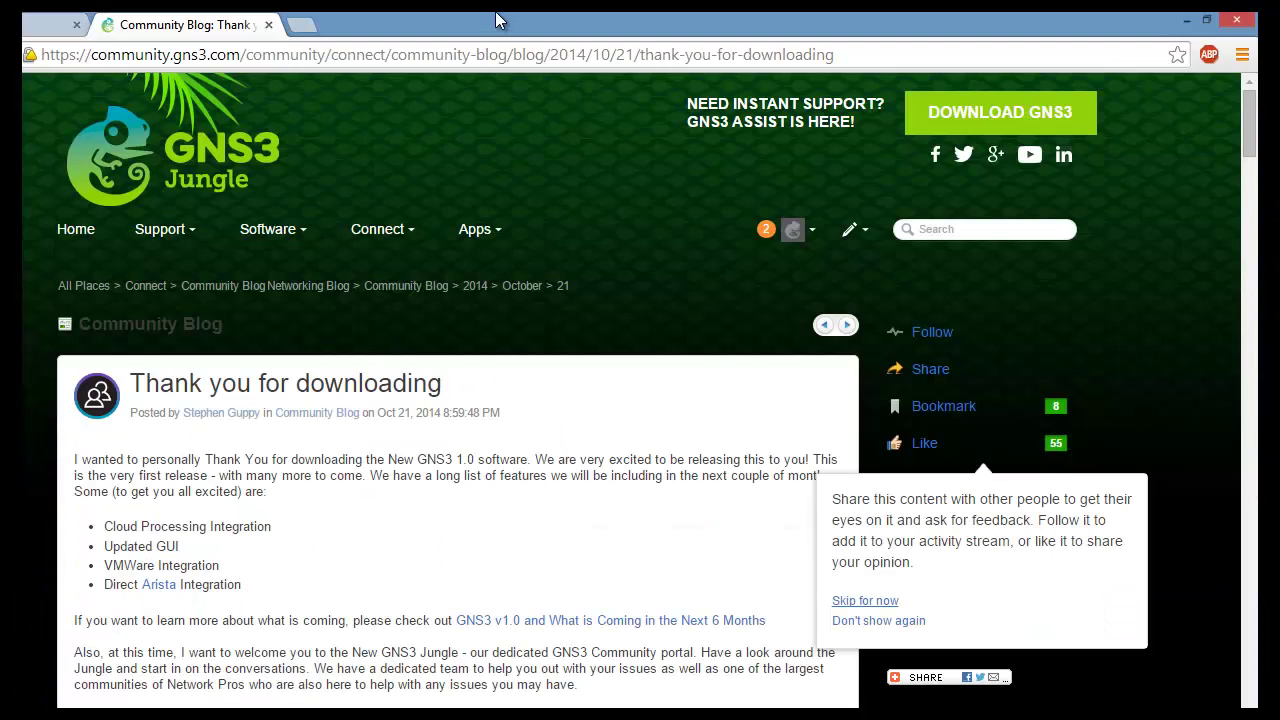
- Restore Chrome to a smaller window, open a new tab and widen the window
double_click(507, 35)
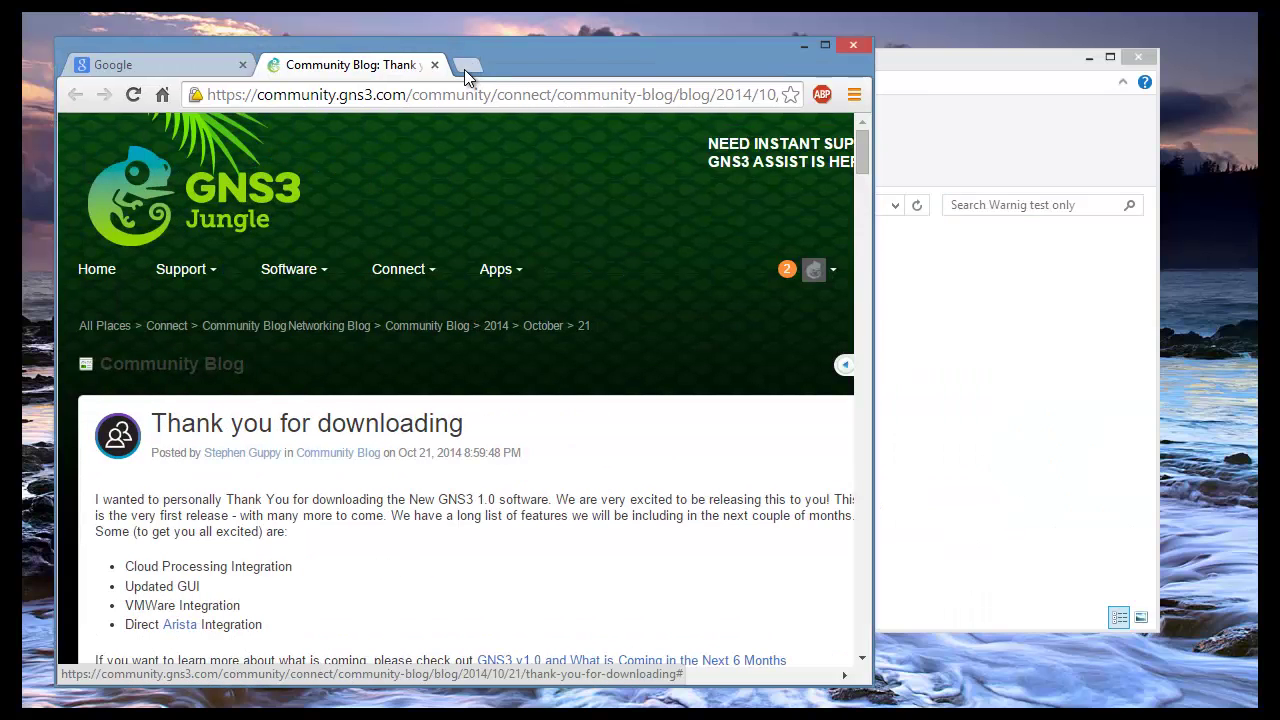
click(466, 64)
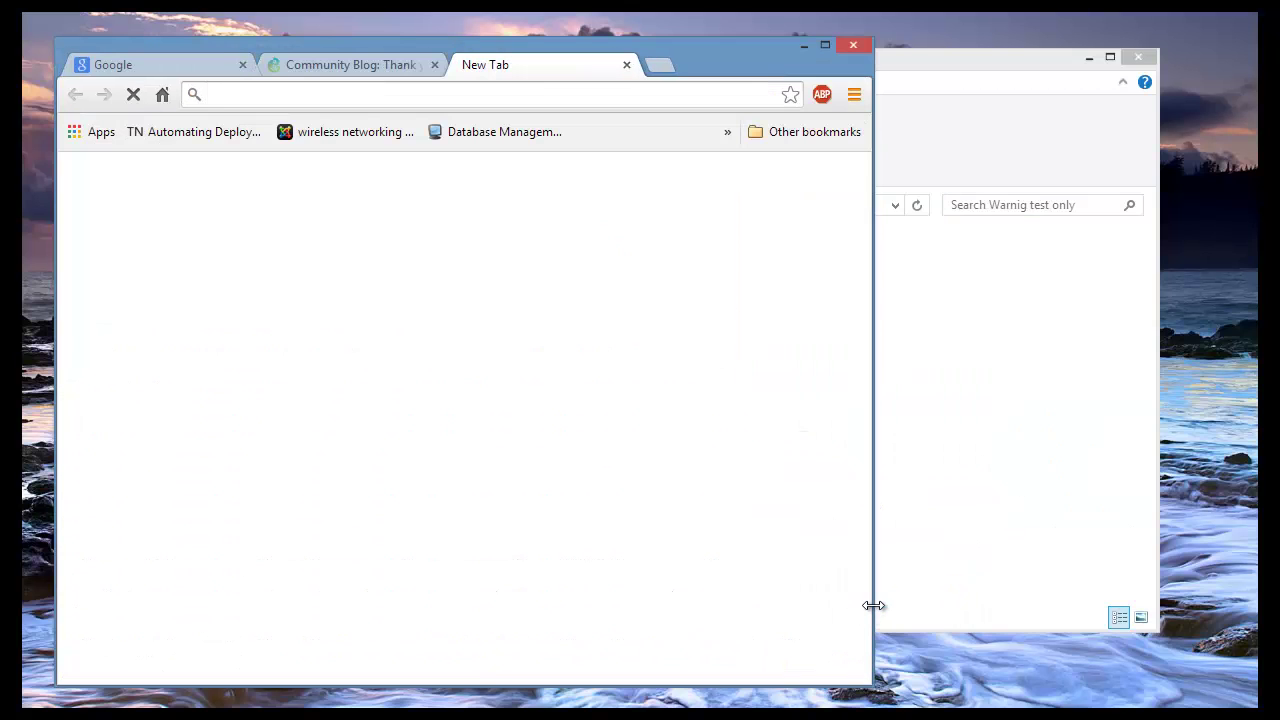
drag(871, 603, 1020, 595)
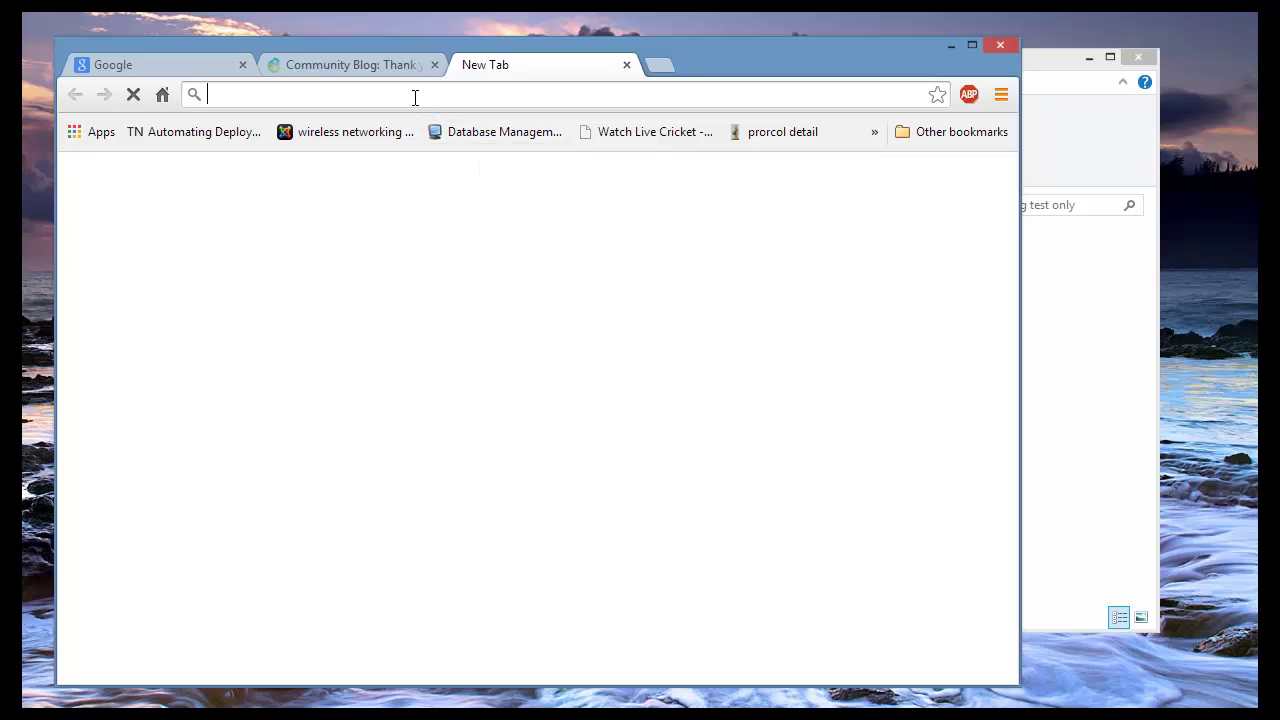
- Load 192.168.56.101:8000/upload from the address bar
text(19)
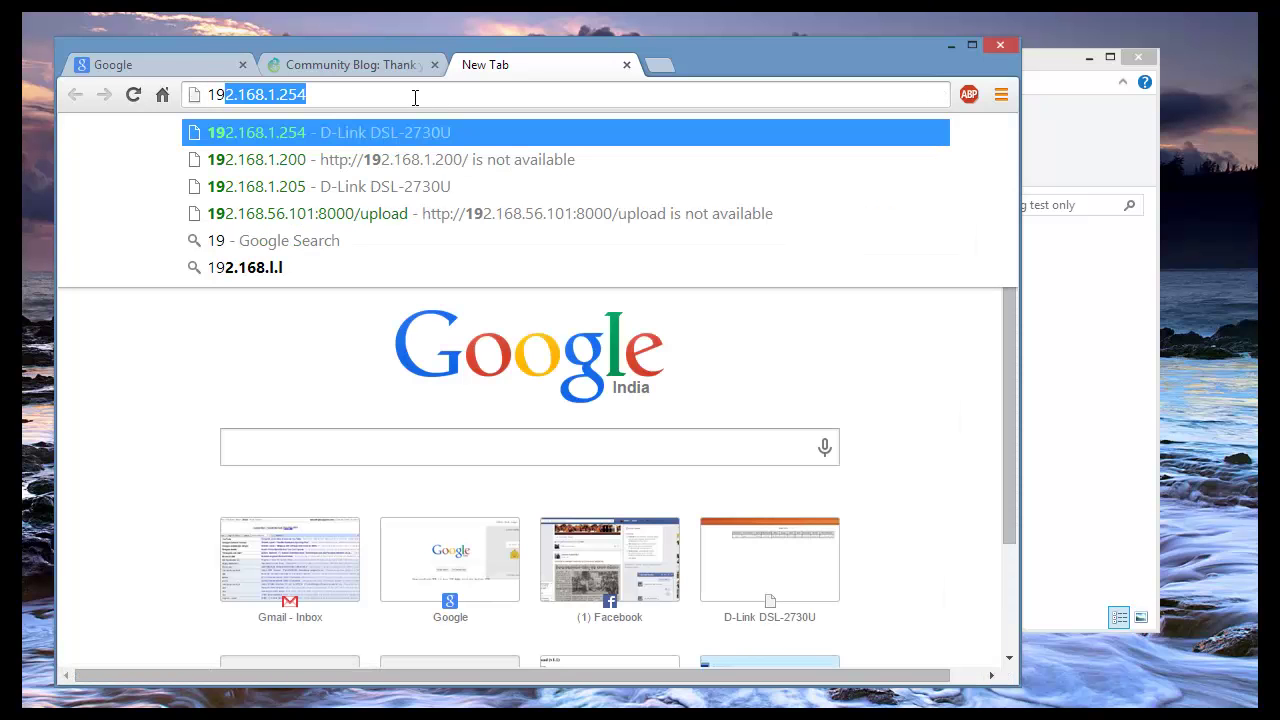
text(2.168.1)
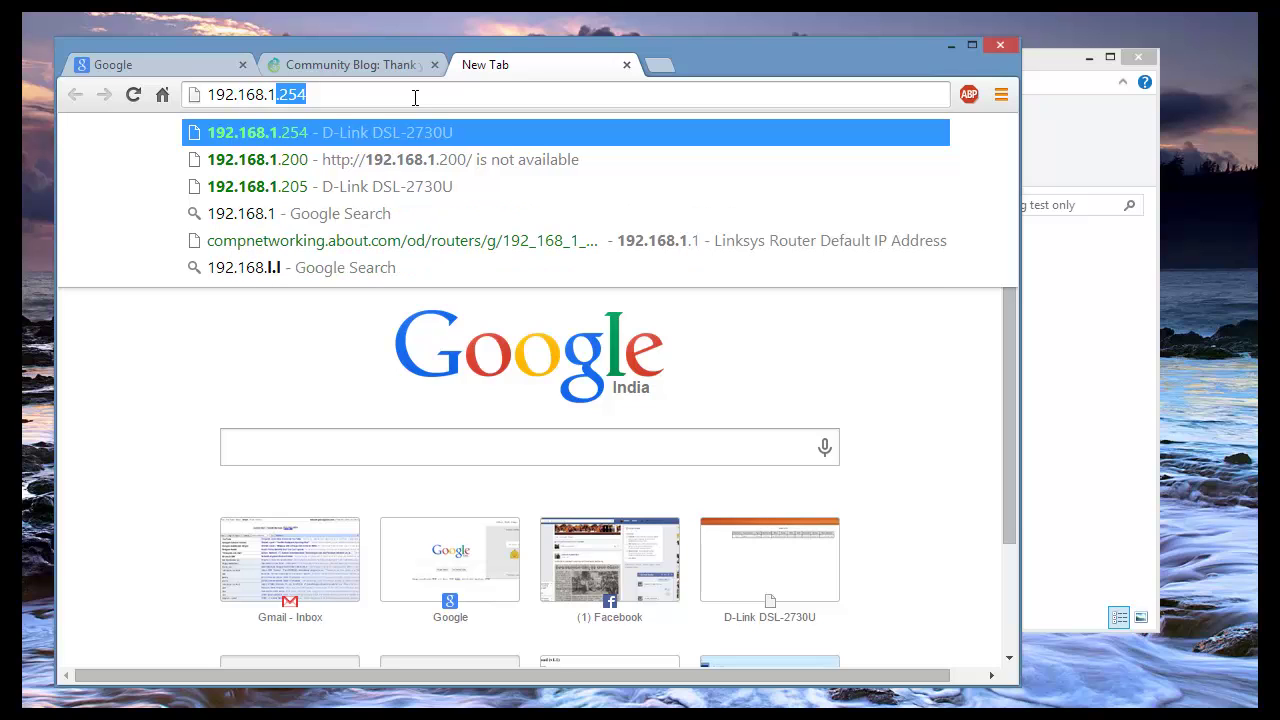
key(Delete)
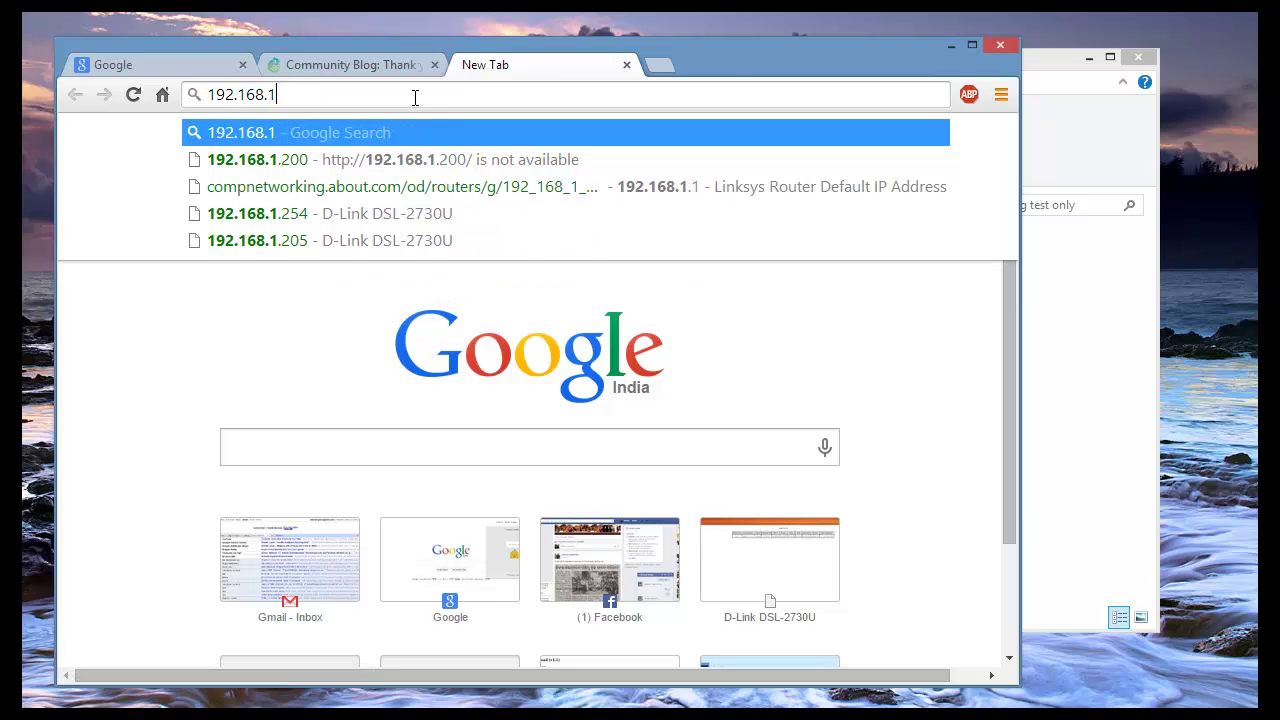
key(BackSpace)
key(Down)
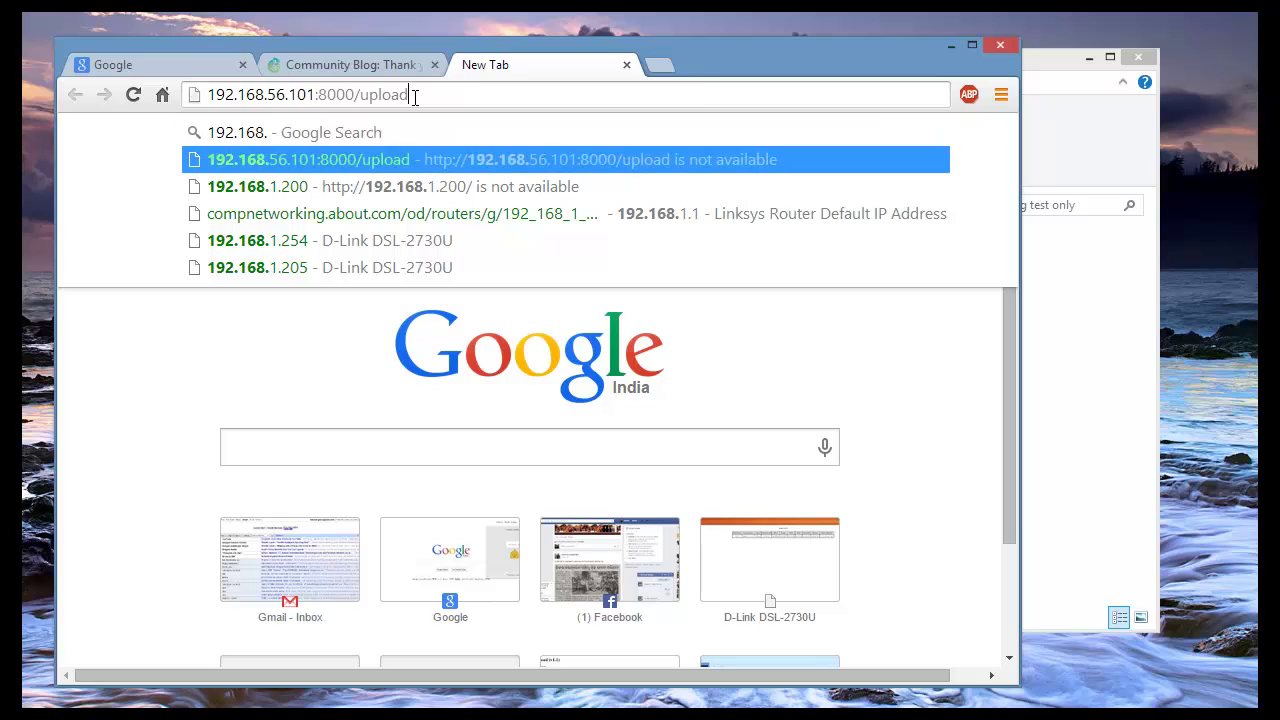
click(291, 94)
drag(291, 94, 317, 94)
click(458, 94)
drag(318, 94, 353, 94)
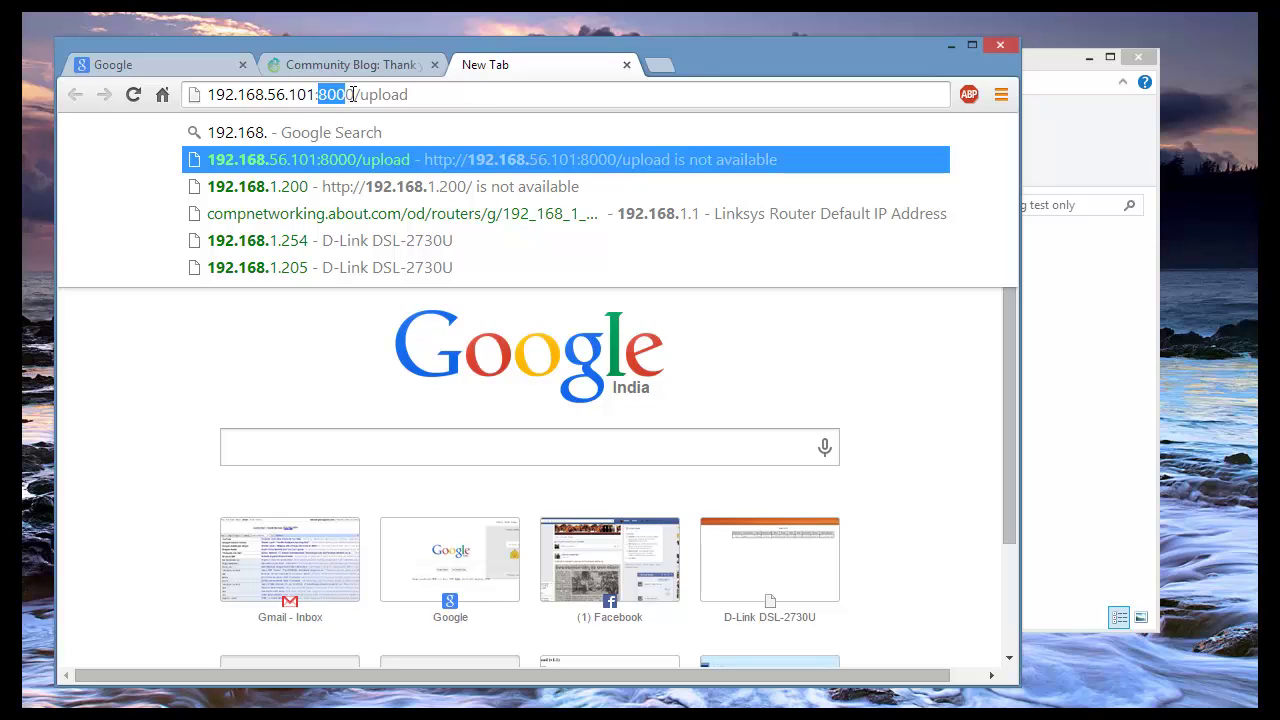
click(435, 94)
key(Return)
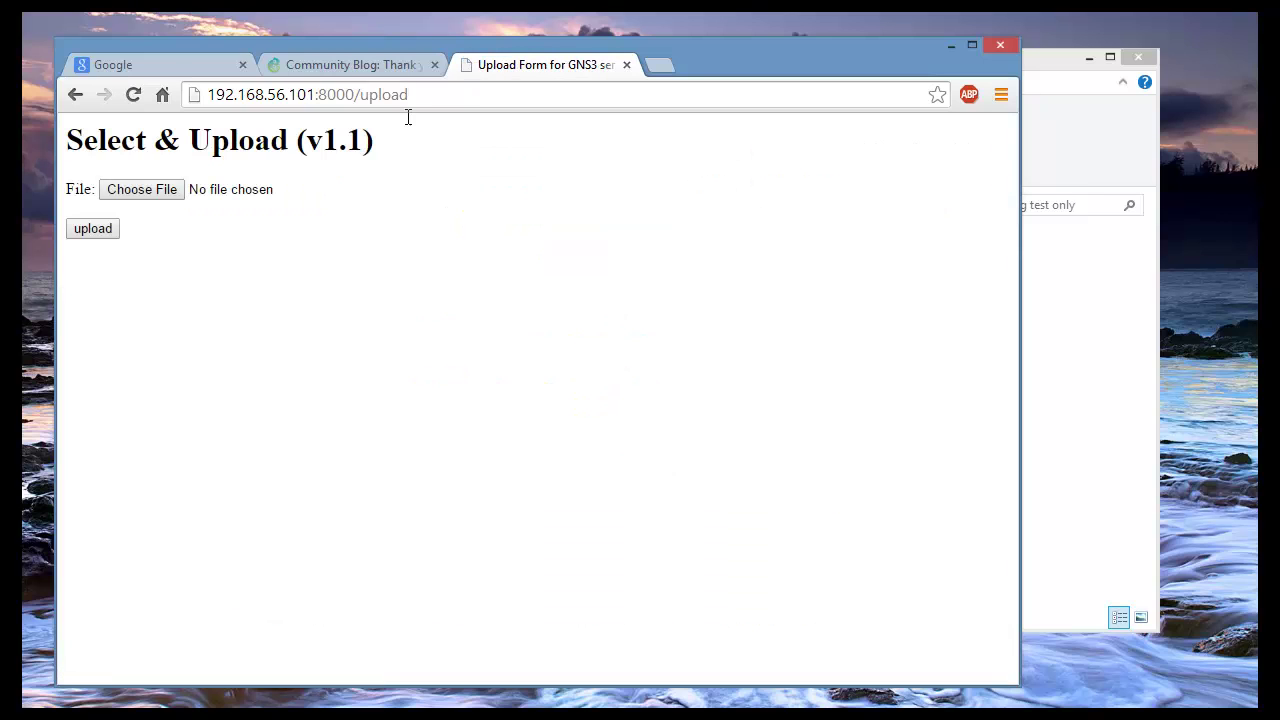
- Upload i86bi-linux-l2-ipbasek9-15.1f from the Warnig test only folder to the VM
drag(207, 94, 336, 94)
click(419, 128)
drag(414, 94, 364, 100)
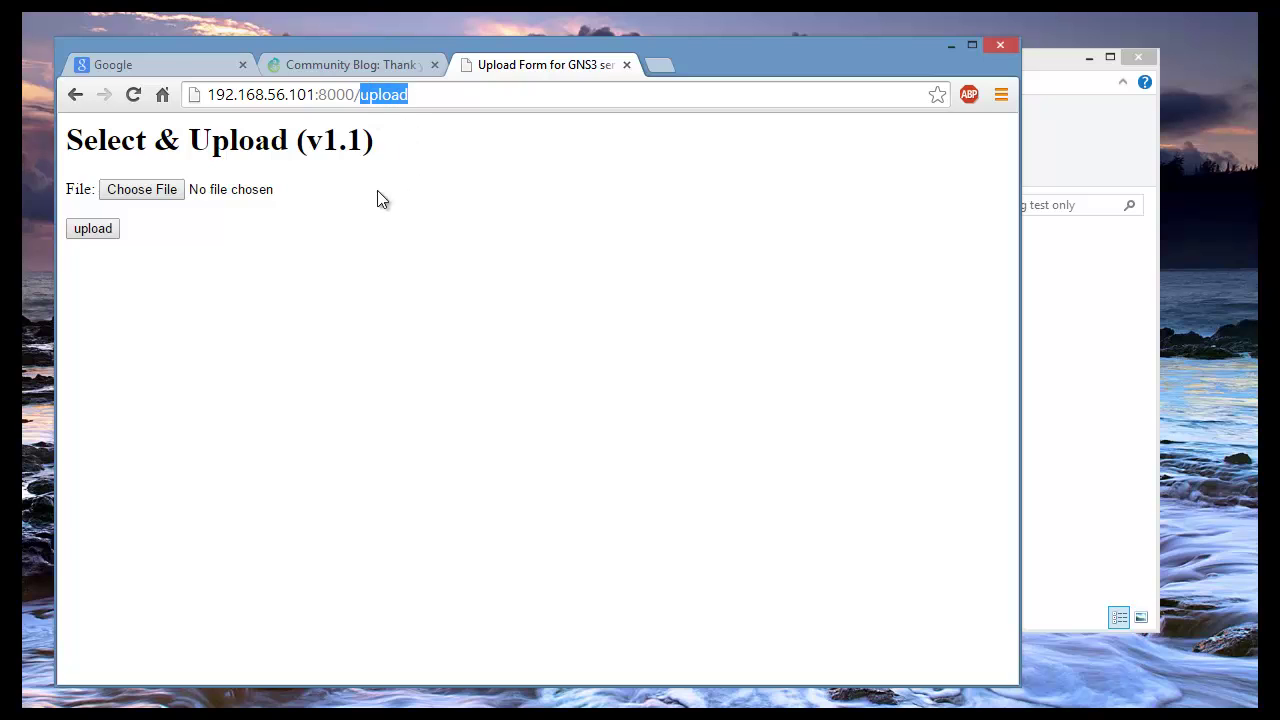
click(136, 191)
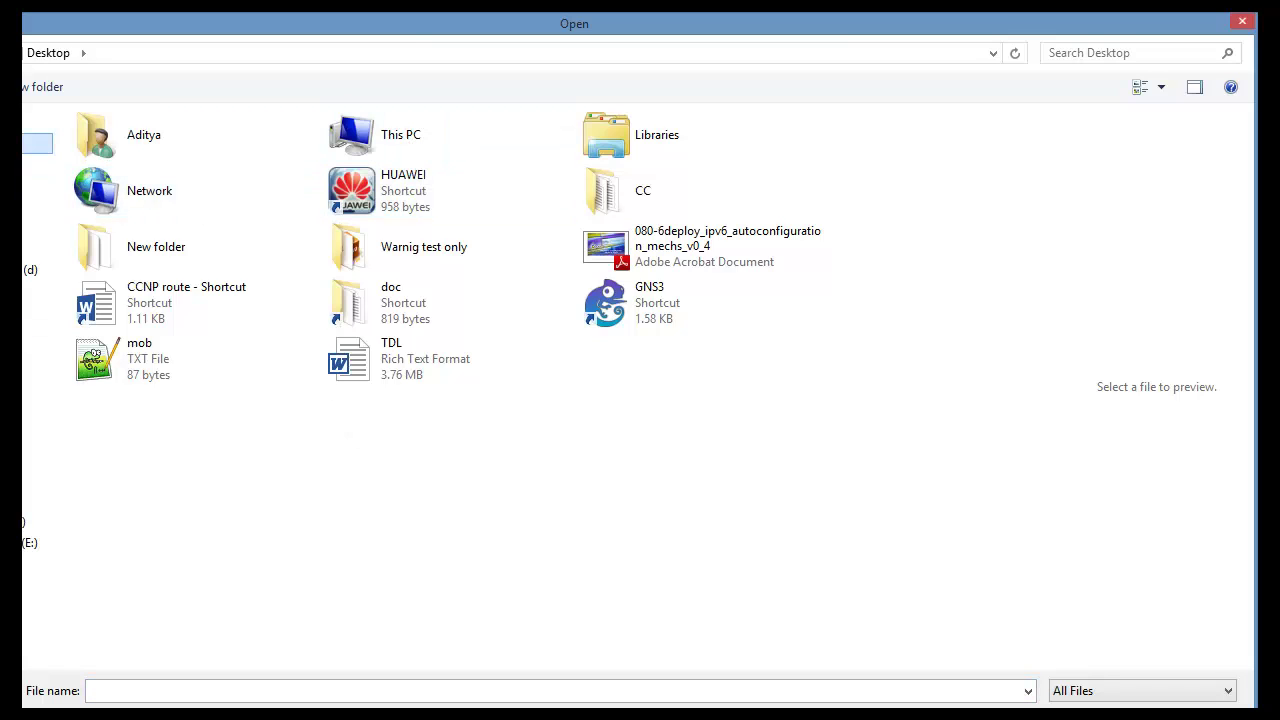
double_click(452, 257)
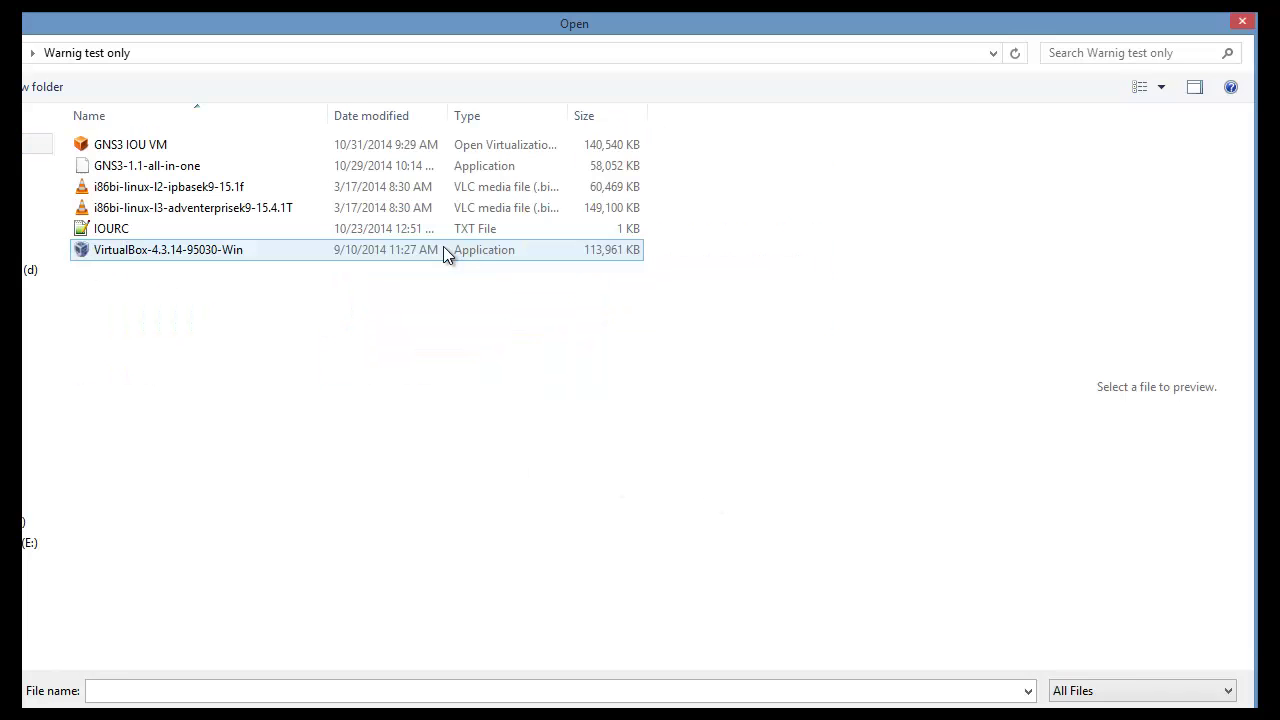
double_click(258, 189)
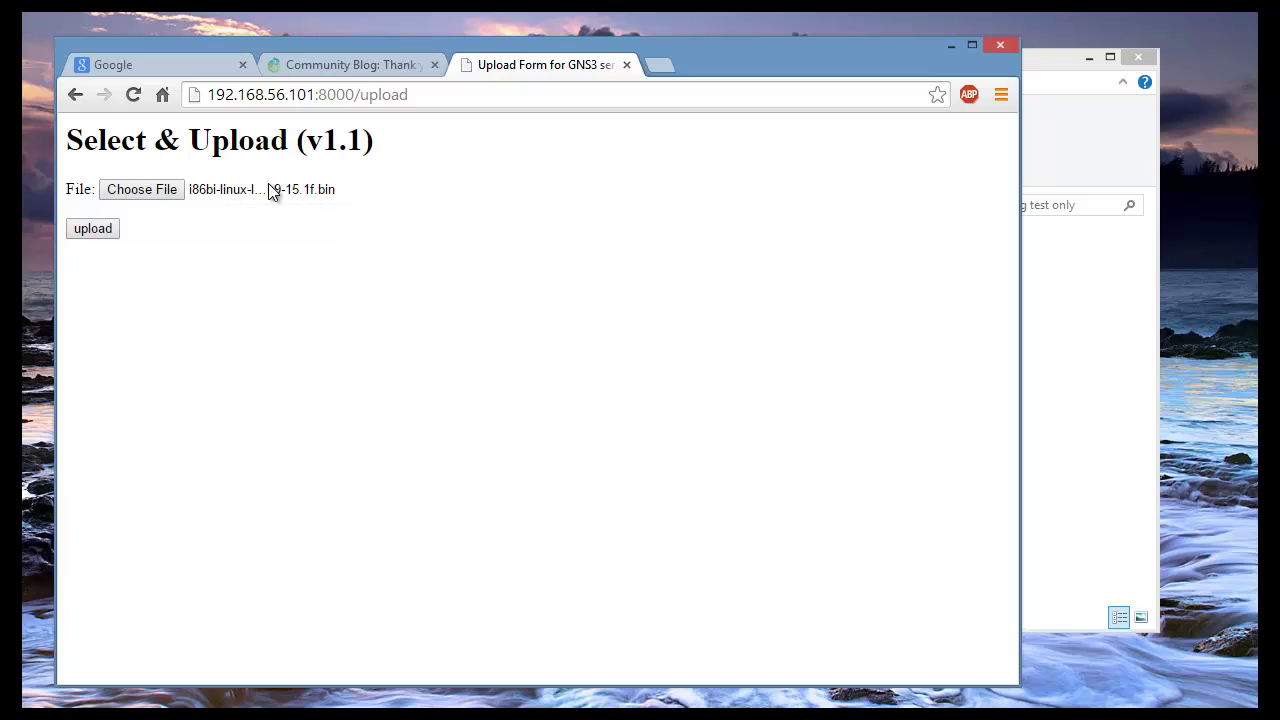
click(96, 228)
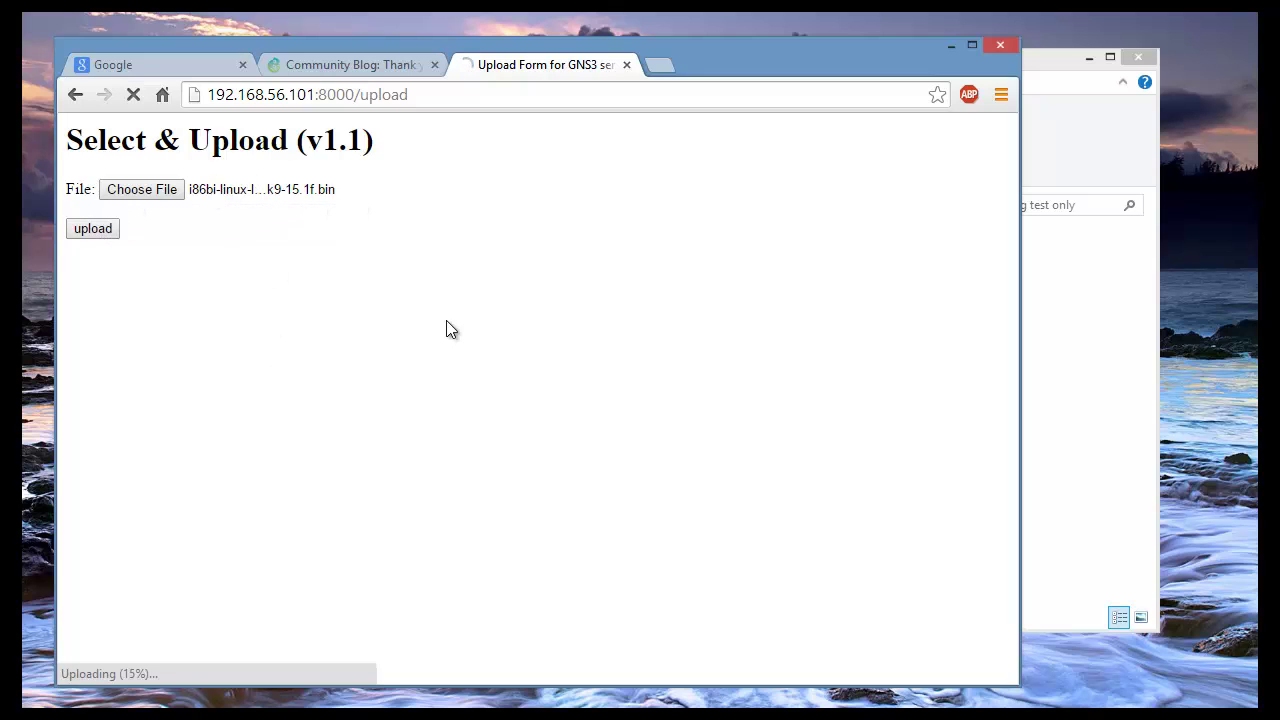
- Upload i86bi-linux-l3-adventerprisek9-15.4.1T, then highlight both uploaded image paths
click(150, 191)
double_click(246, 210)
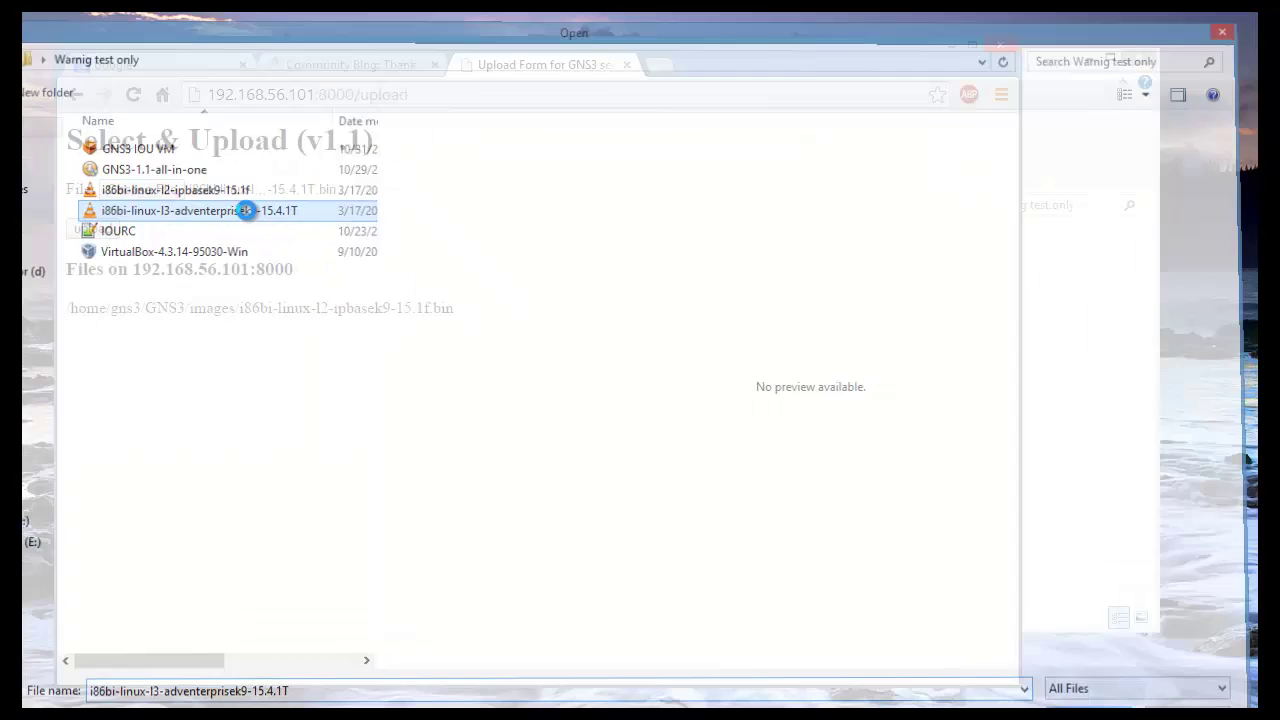
click(95, 230)
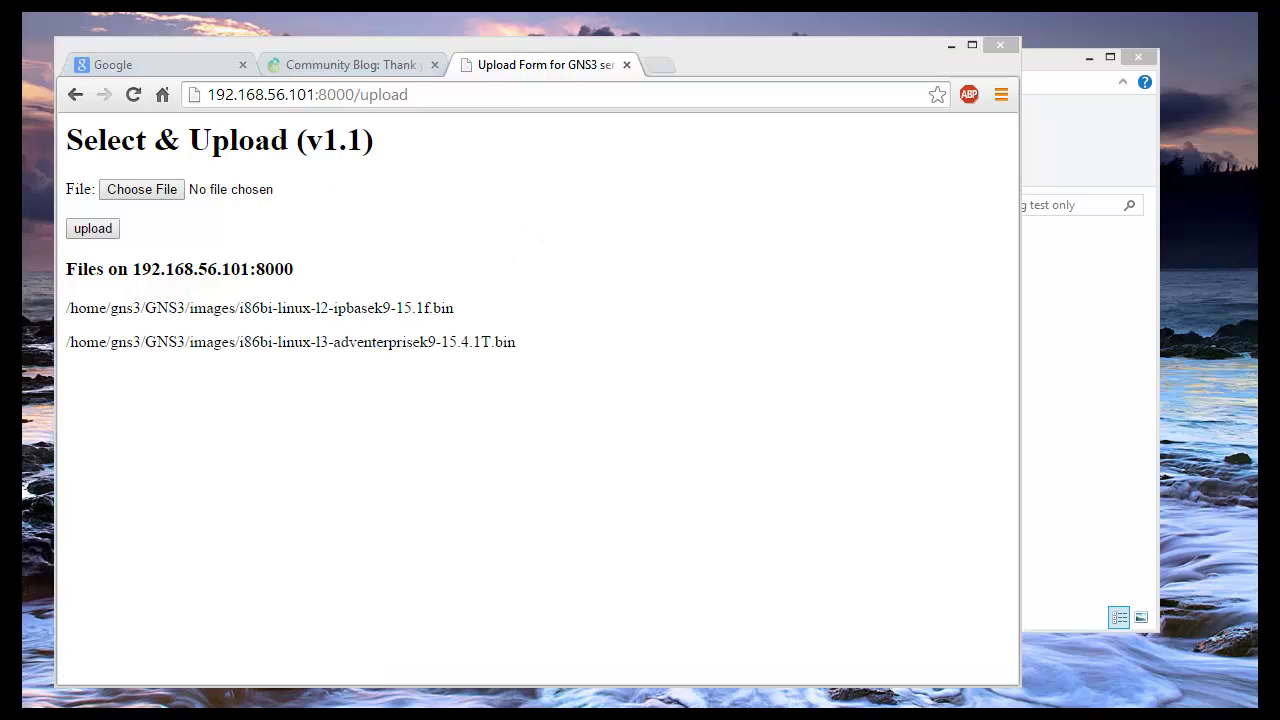
drag(516, 342, 66, 304)
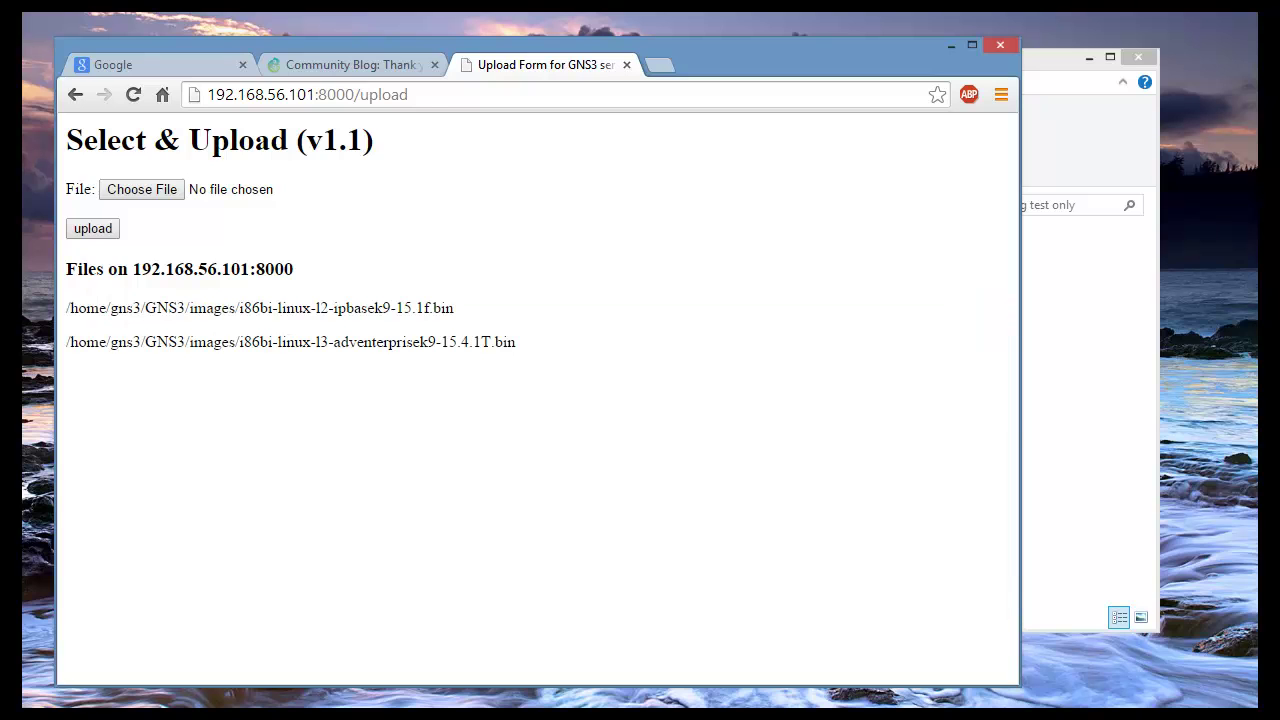
- Put away the browser and folder windows and open GNS3's IOS on UNIX preferences
click(951, 45)
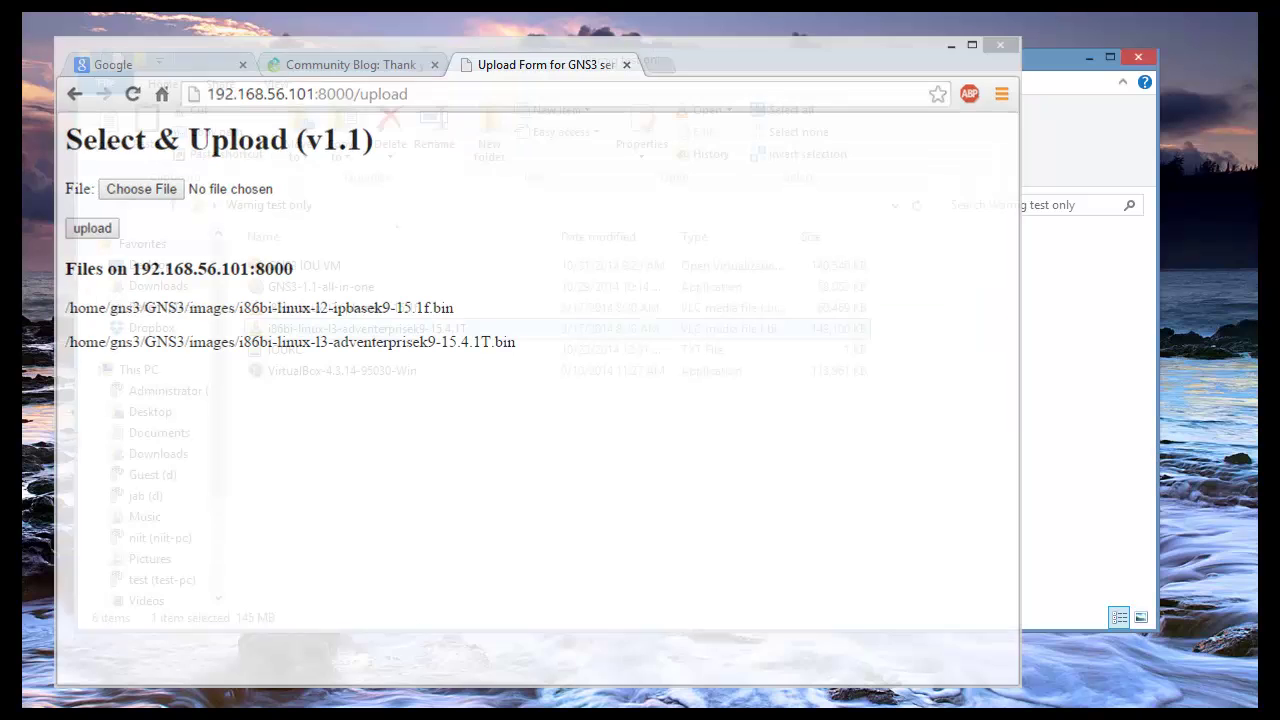
key(alt+F4)
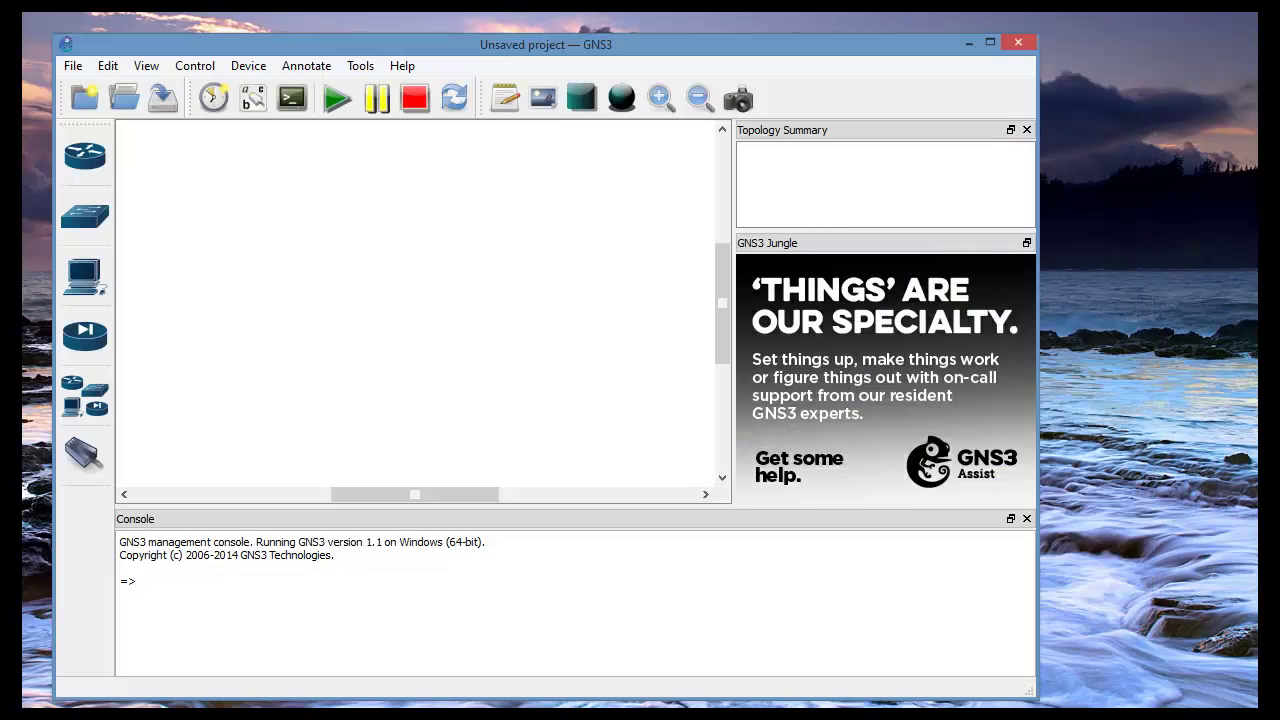
click(107, 65)
click(150, 140)
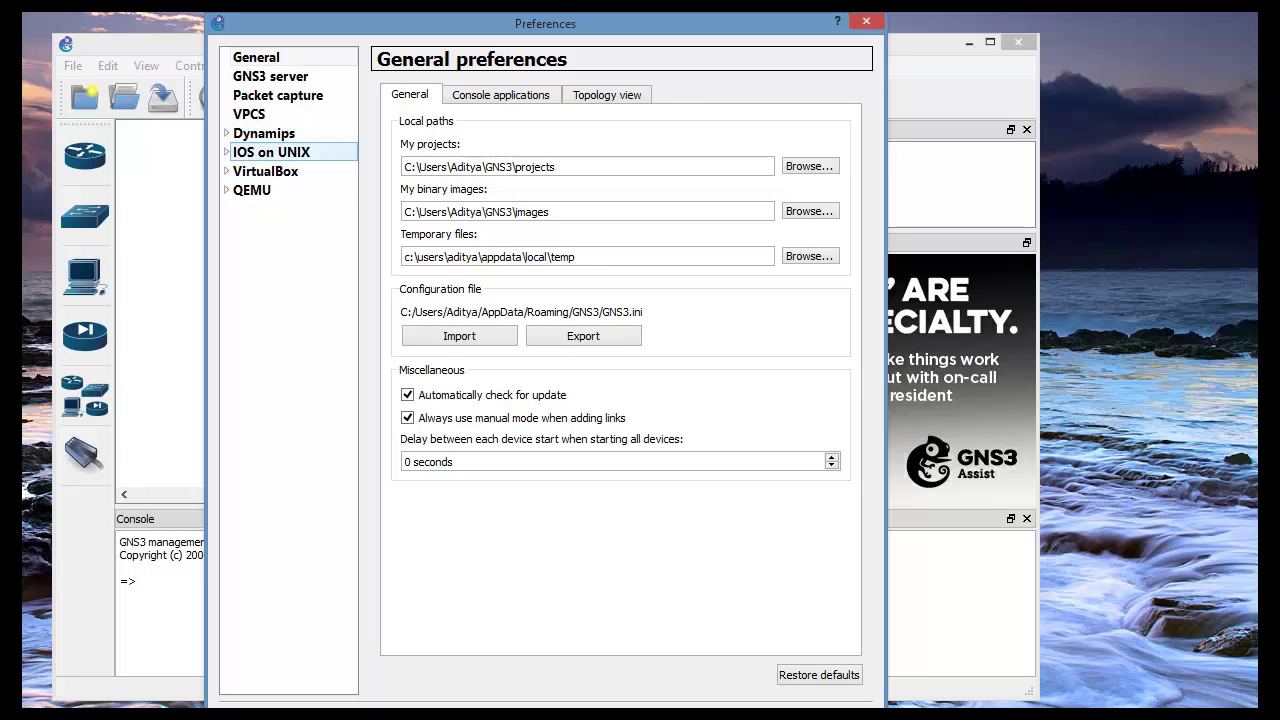
click(271, 152)
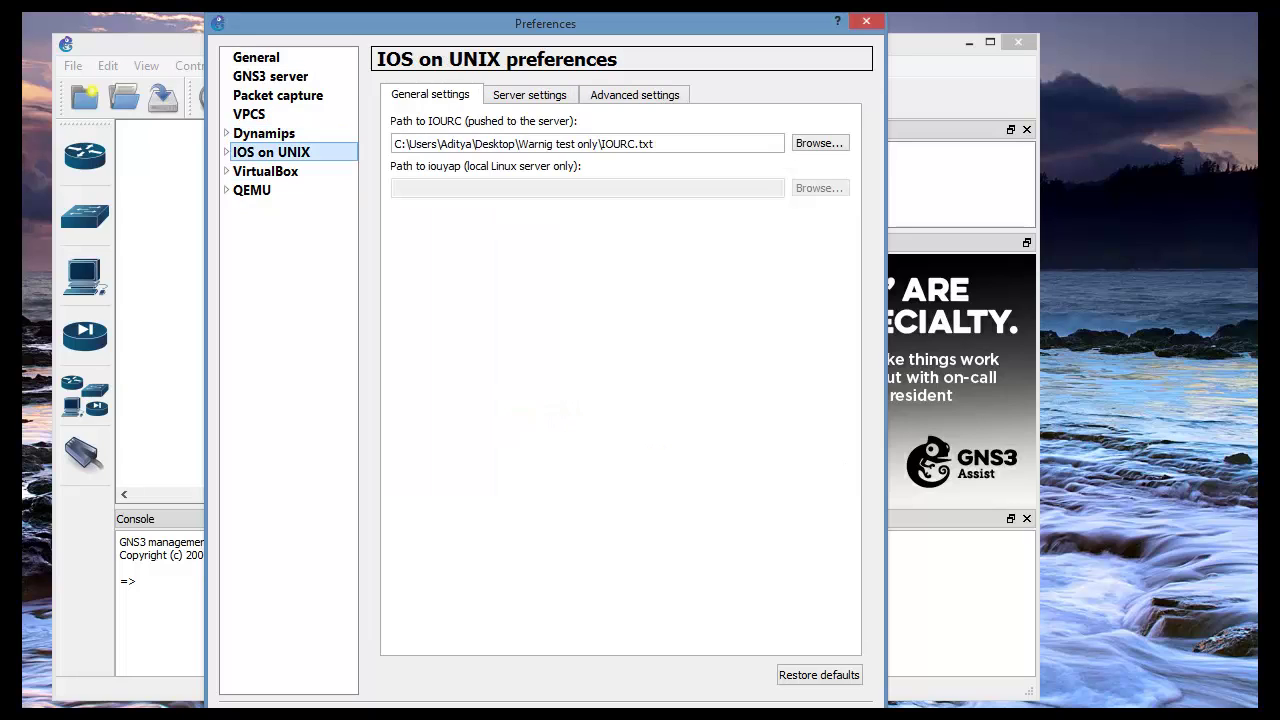
- Set the IOURC licence file to IOURC.txt in Desktop\Warnig test only
drag(654, 143, 394, 143)
key(End)
drag(654, 143, 394, 143)
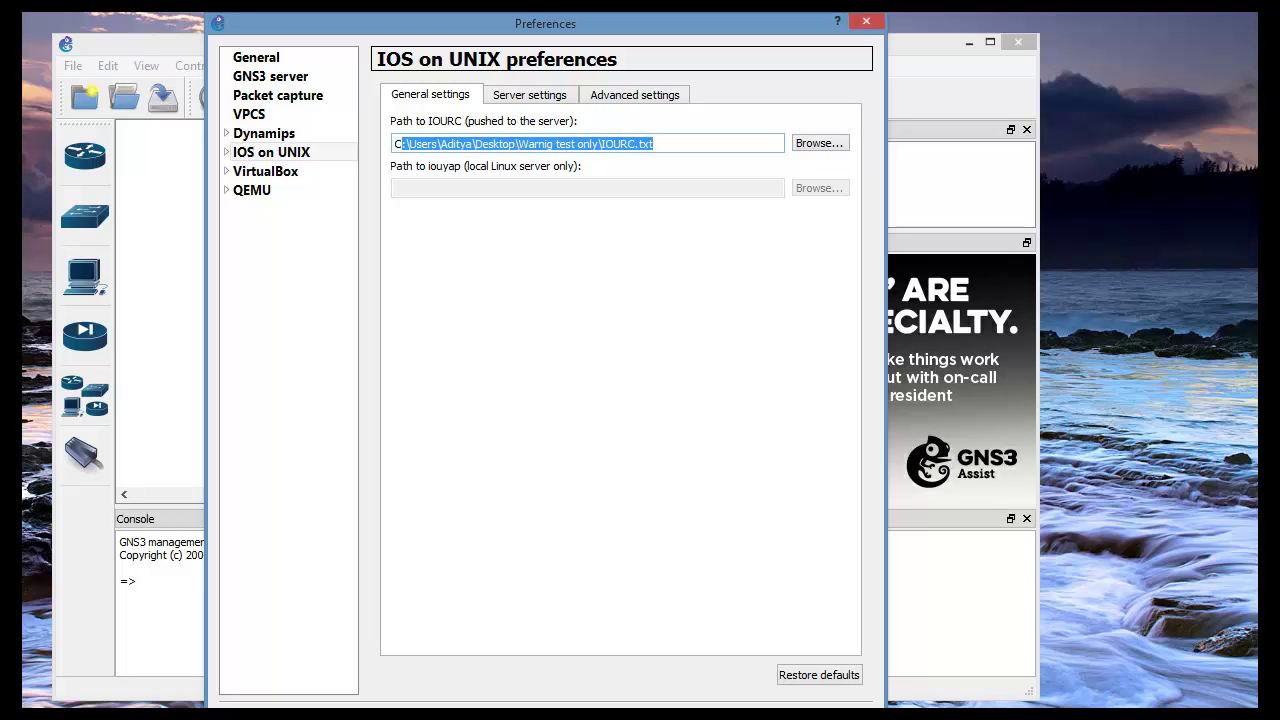
click(819, 143)
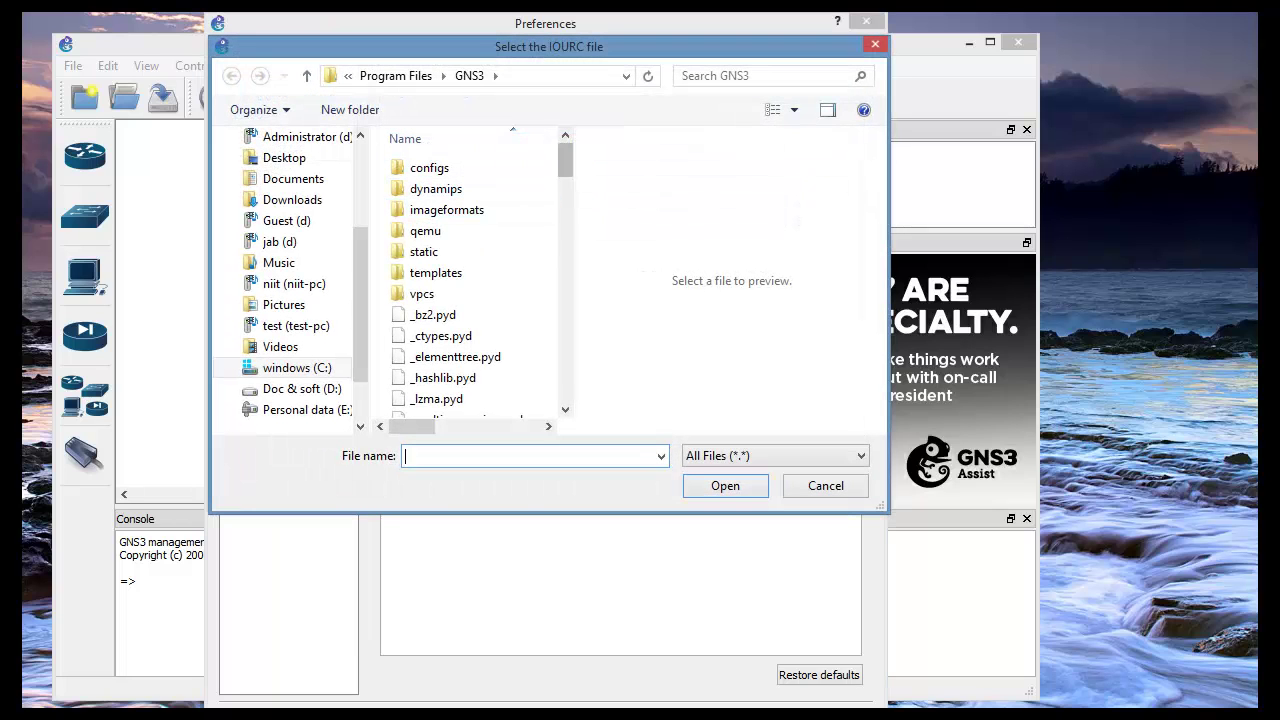
scroll(470, 270, down, 3)
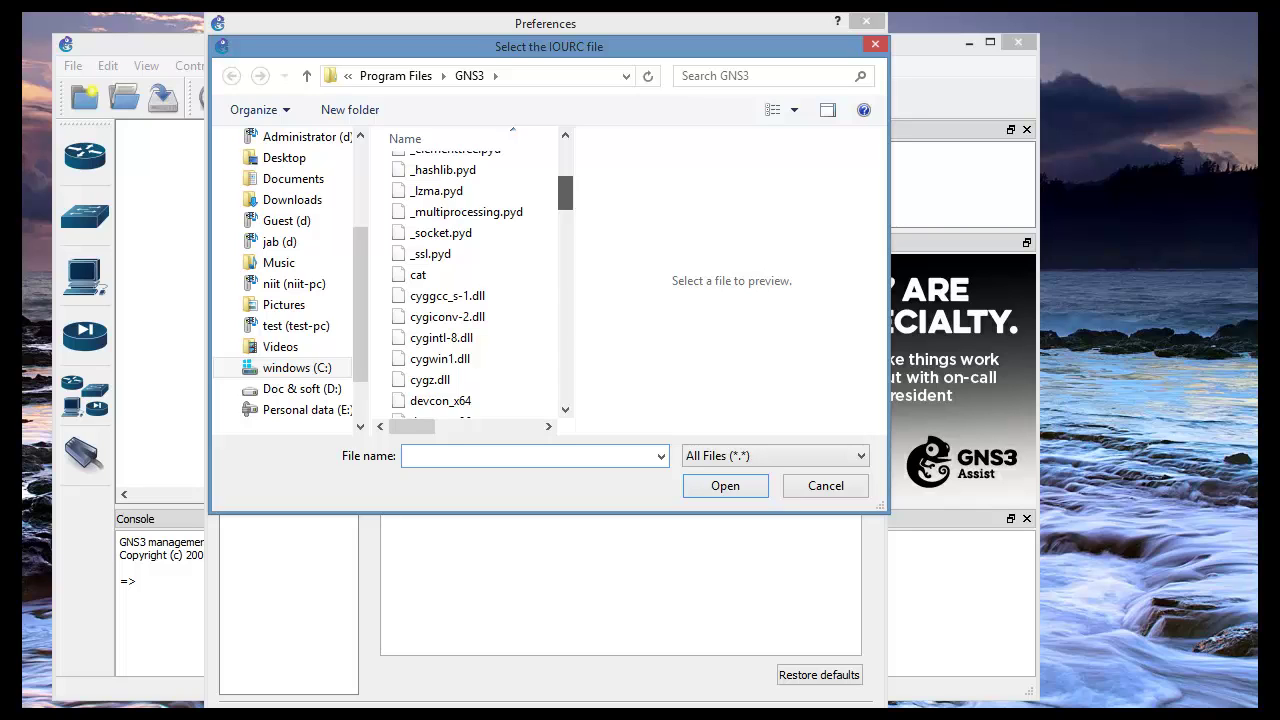
scroll(470, 280, down, 8)
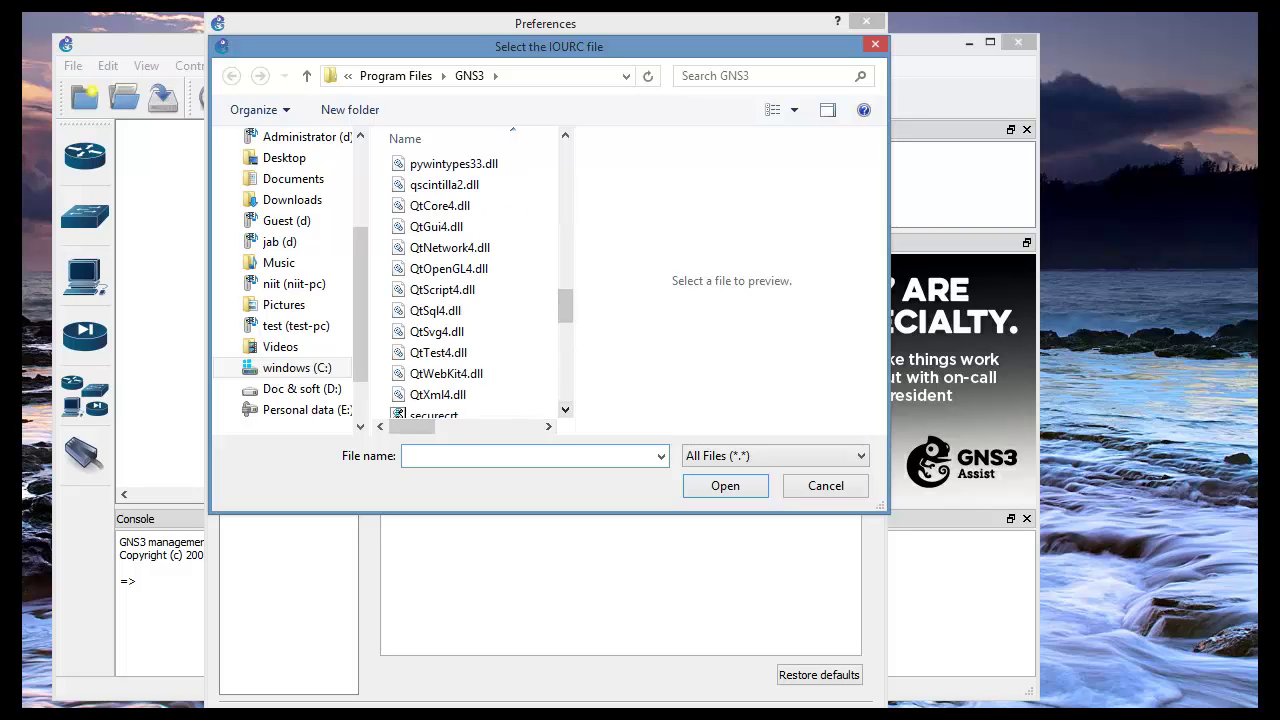
scroll(470, 280, up, 10)
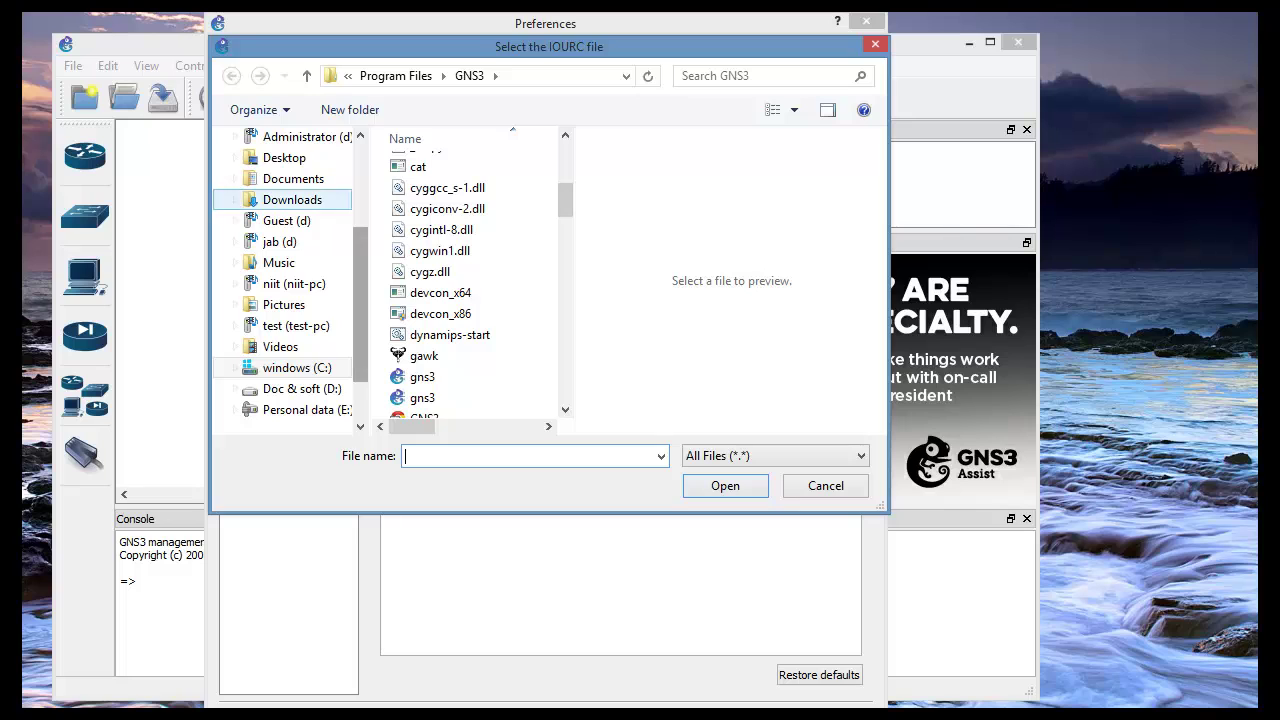
click(284, 157)
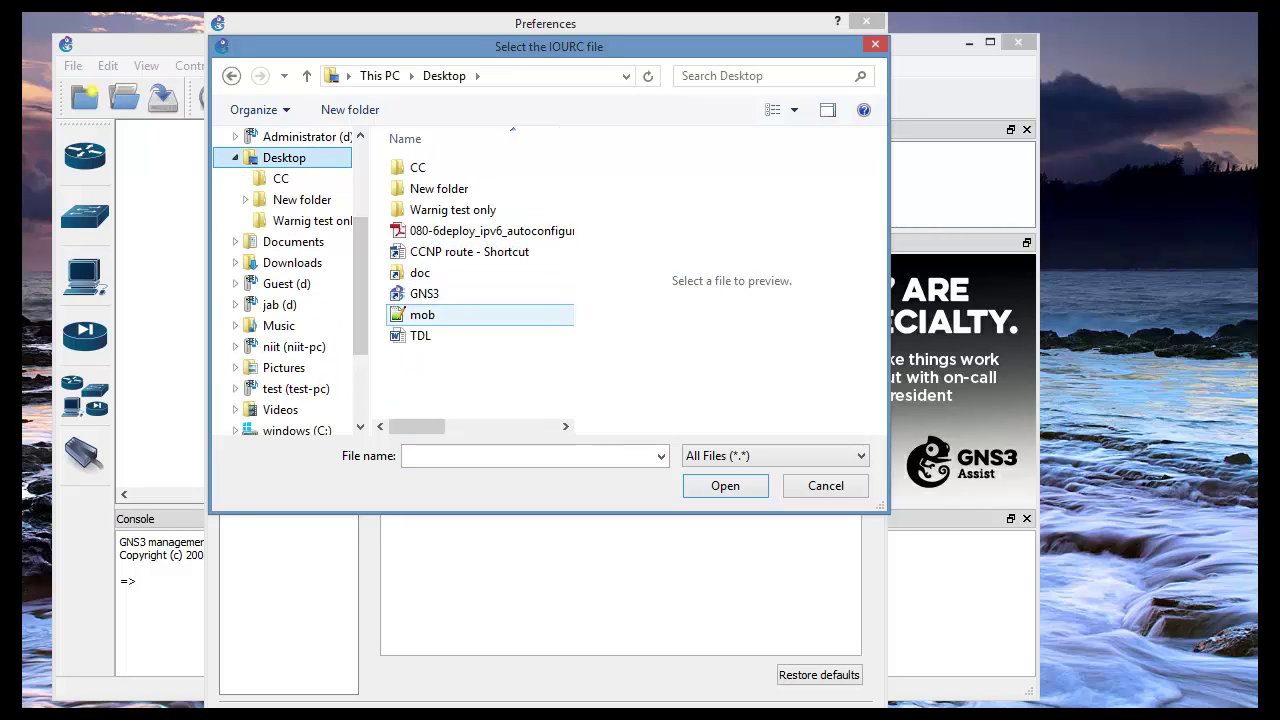
double_click(453, 209)
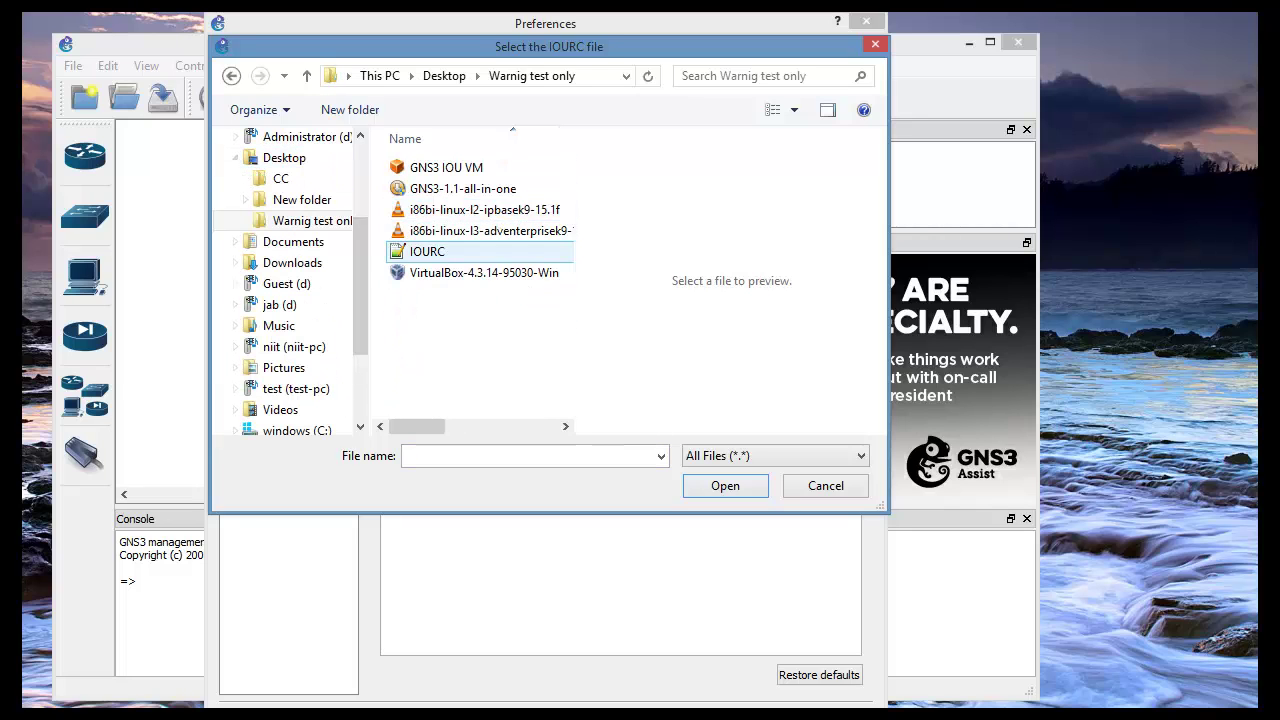
double_click(427, 251)
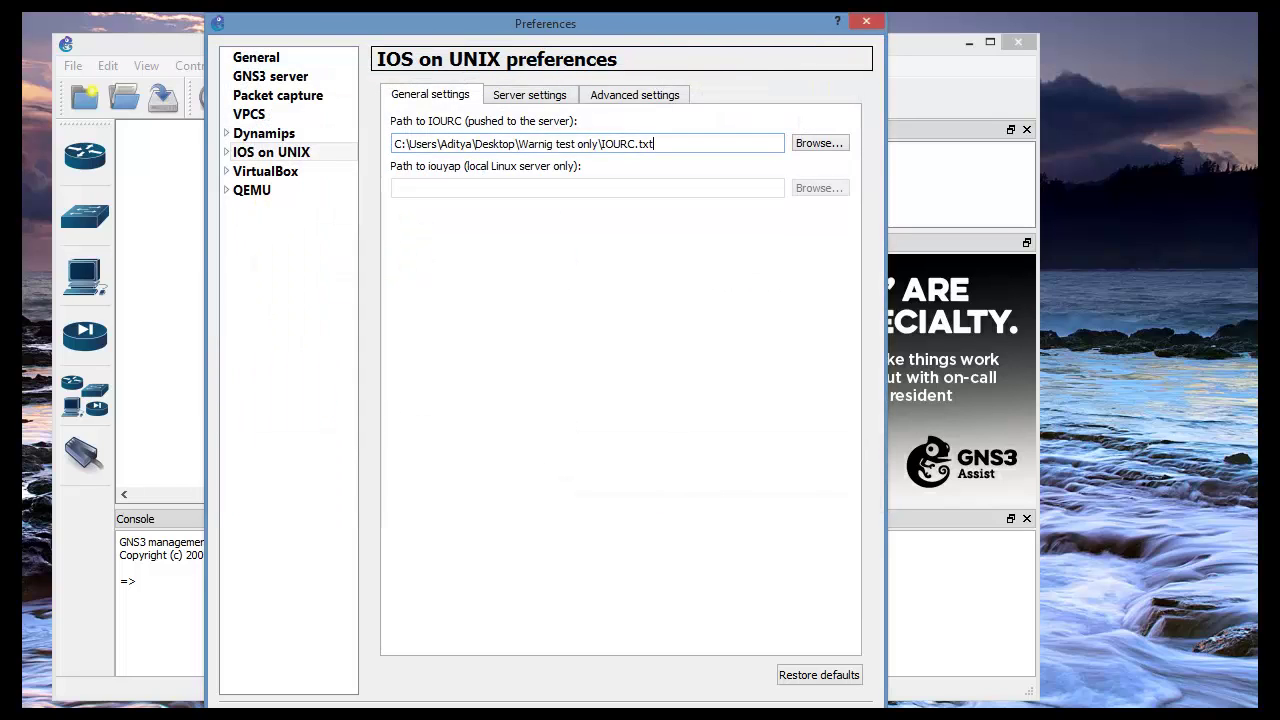
- Shorten the preferences window and check the IOURC.txt path
drag(654, 144, 515, 144)
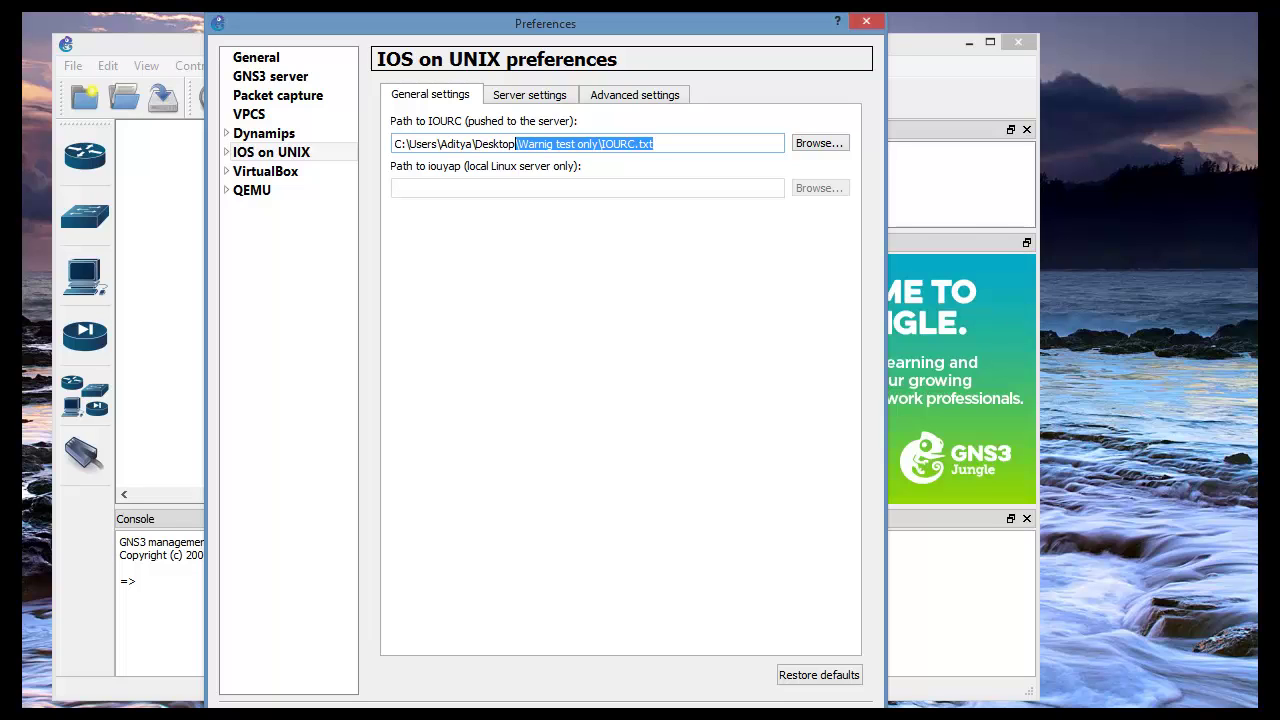
drag(545, 128, 525, 46)
click(629, 166)
drag(629, 166, 576, 166)
click(576, 166)
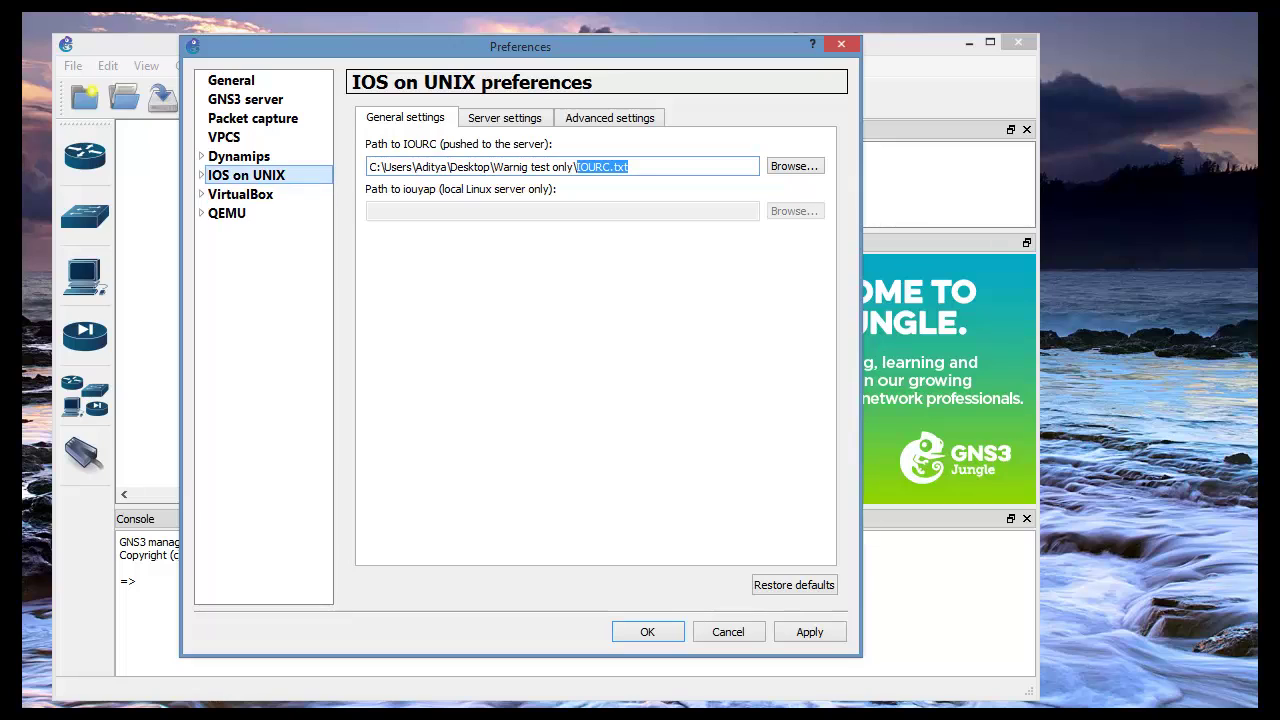
- Review the Server and Advanced settings tabs, then show the IOU devices page
double_click(246, 175)
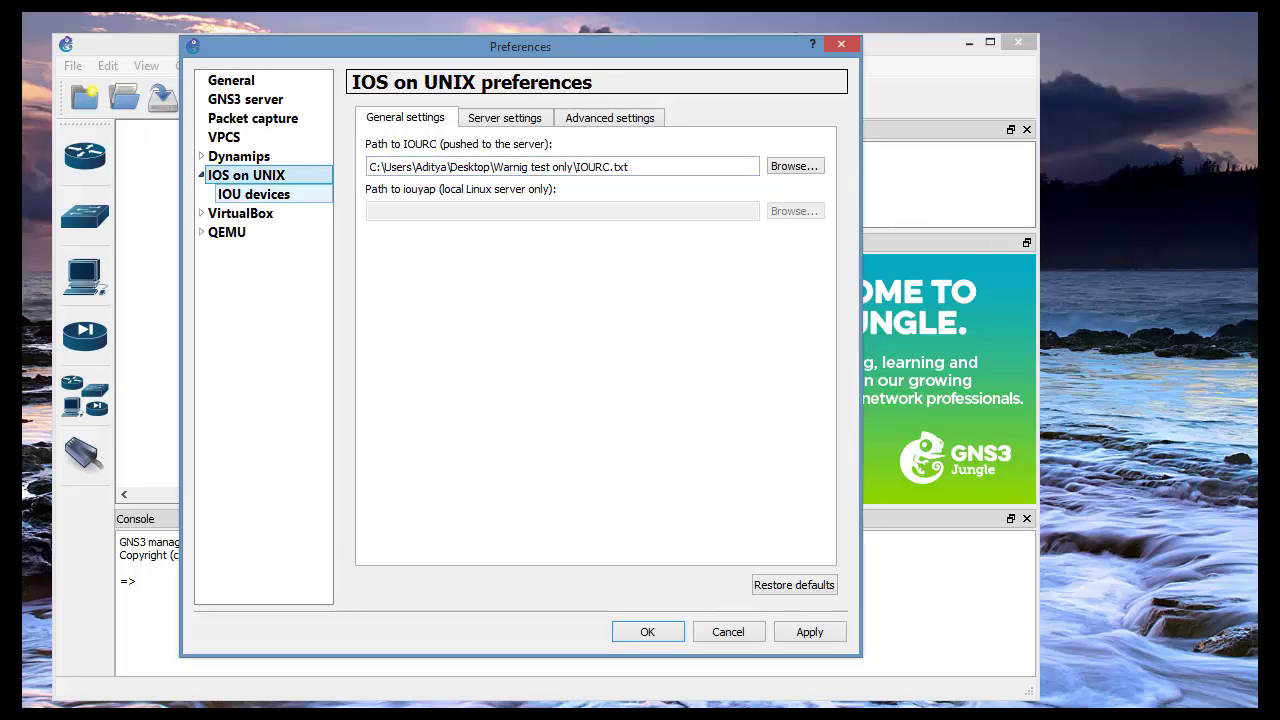
click(504, 117)
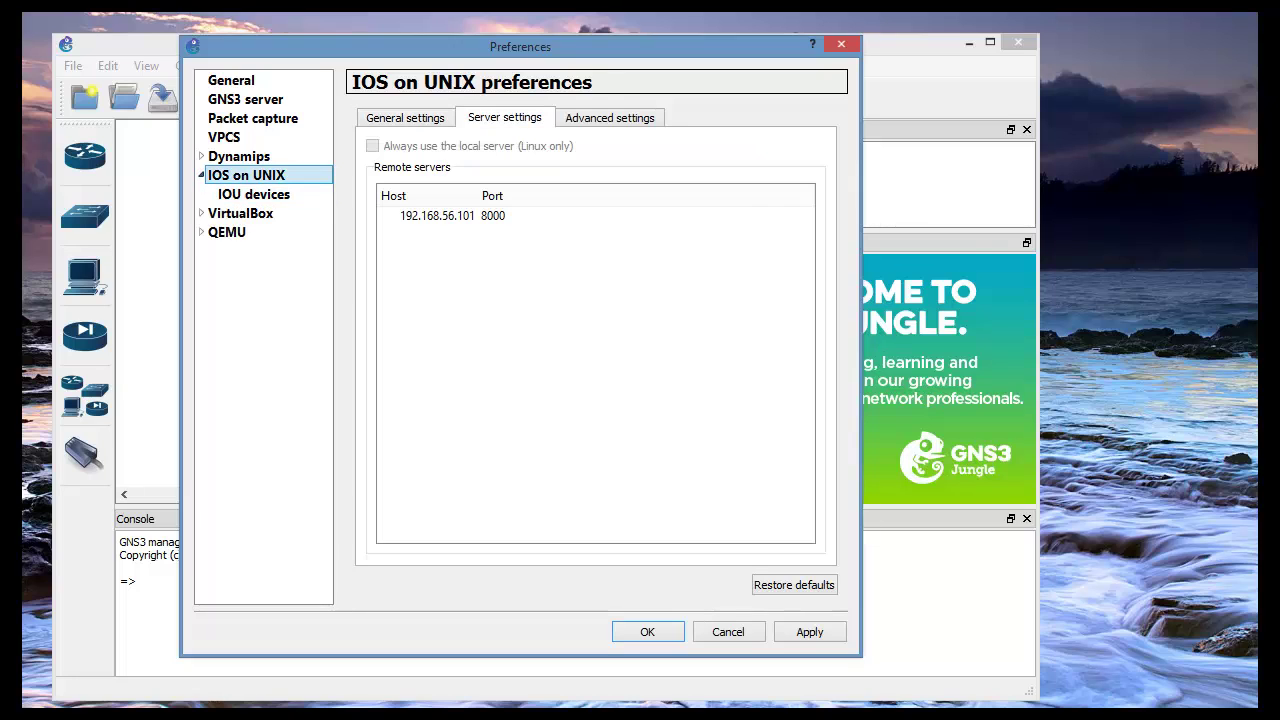
click(609, 117)
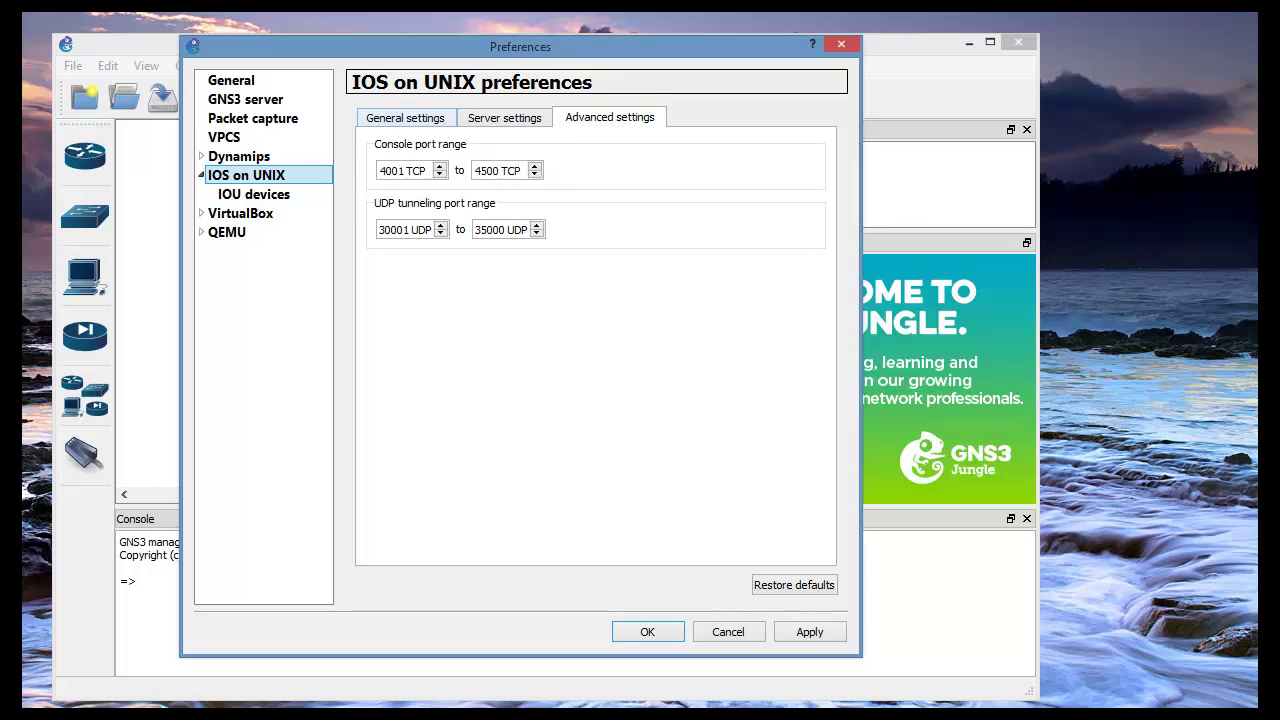
click(405, 117)
click(254, 194)
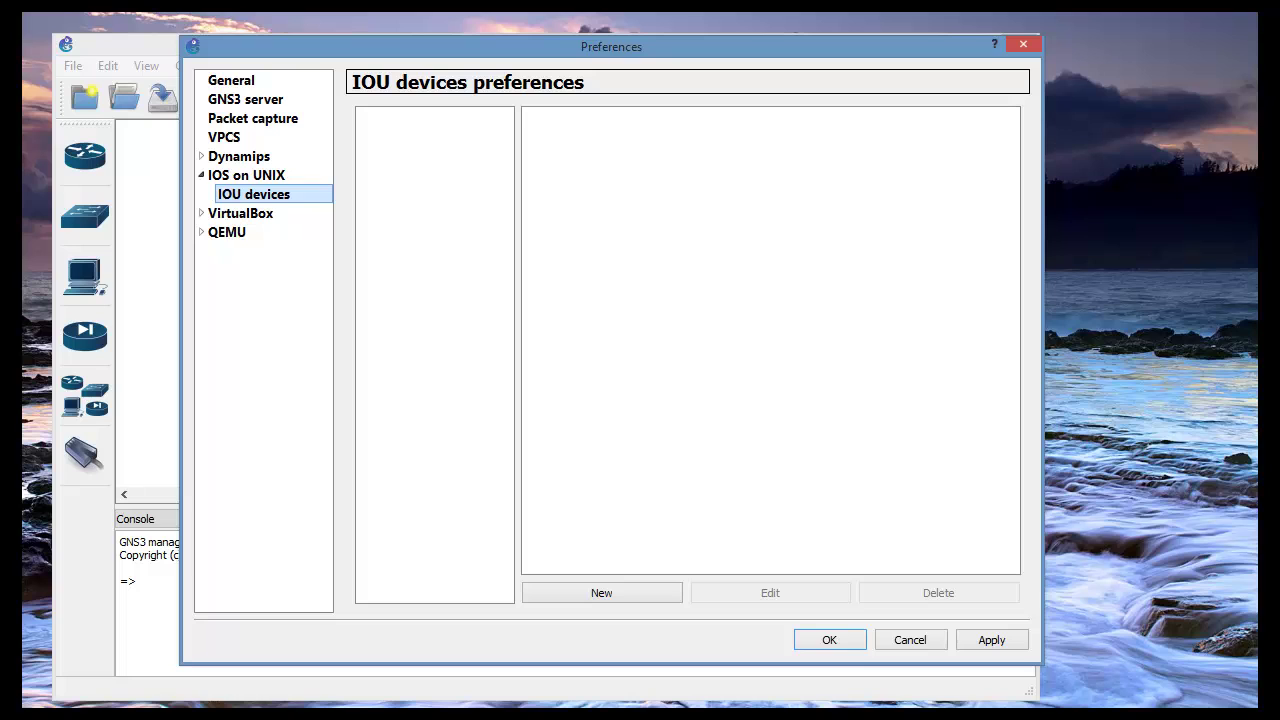
- Begin a remote IOU device named TEST and select the L2 image path in Chrome
drag(611, 46, 533, 33)
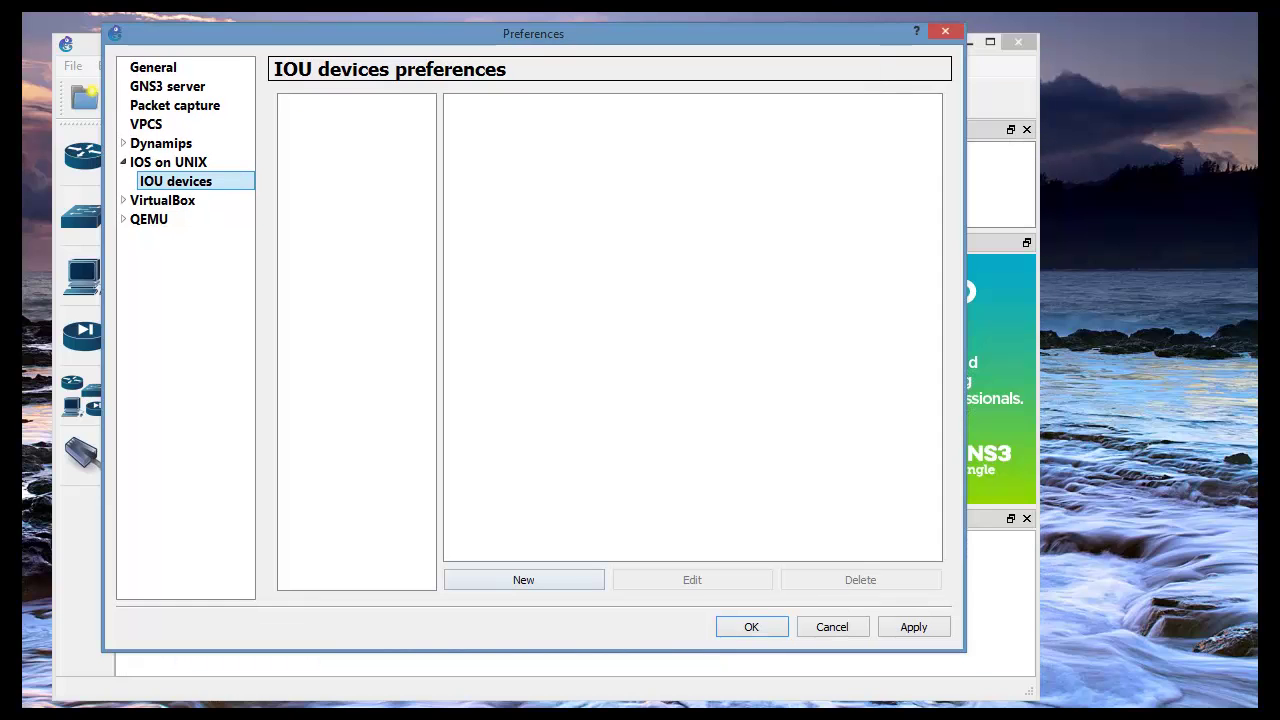
click(523, 579)
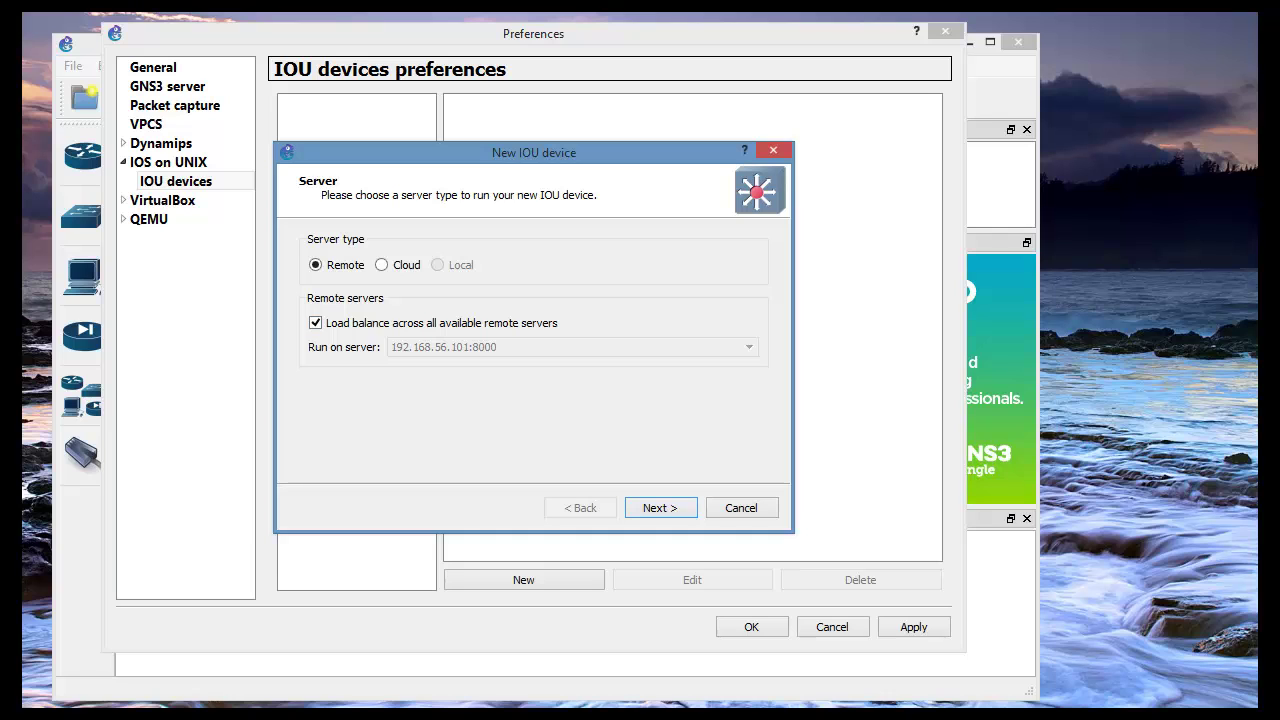
key(Return)
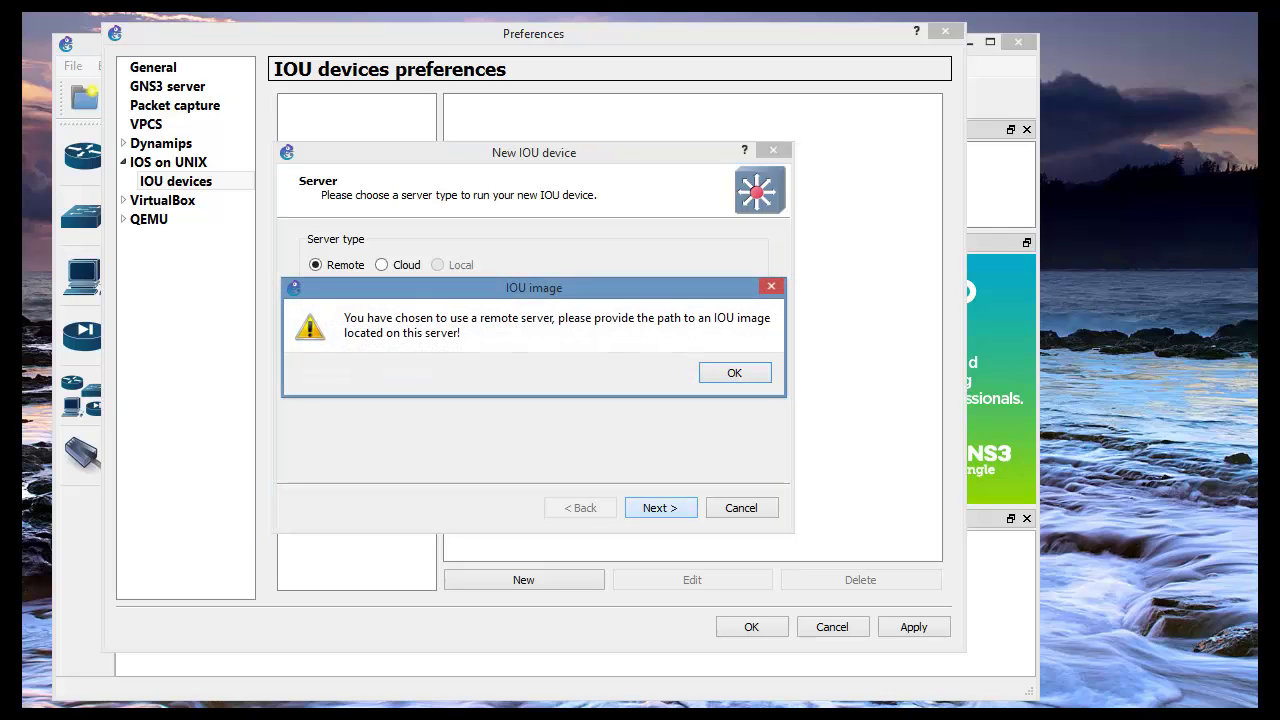
key(Return)
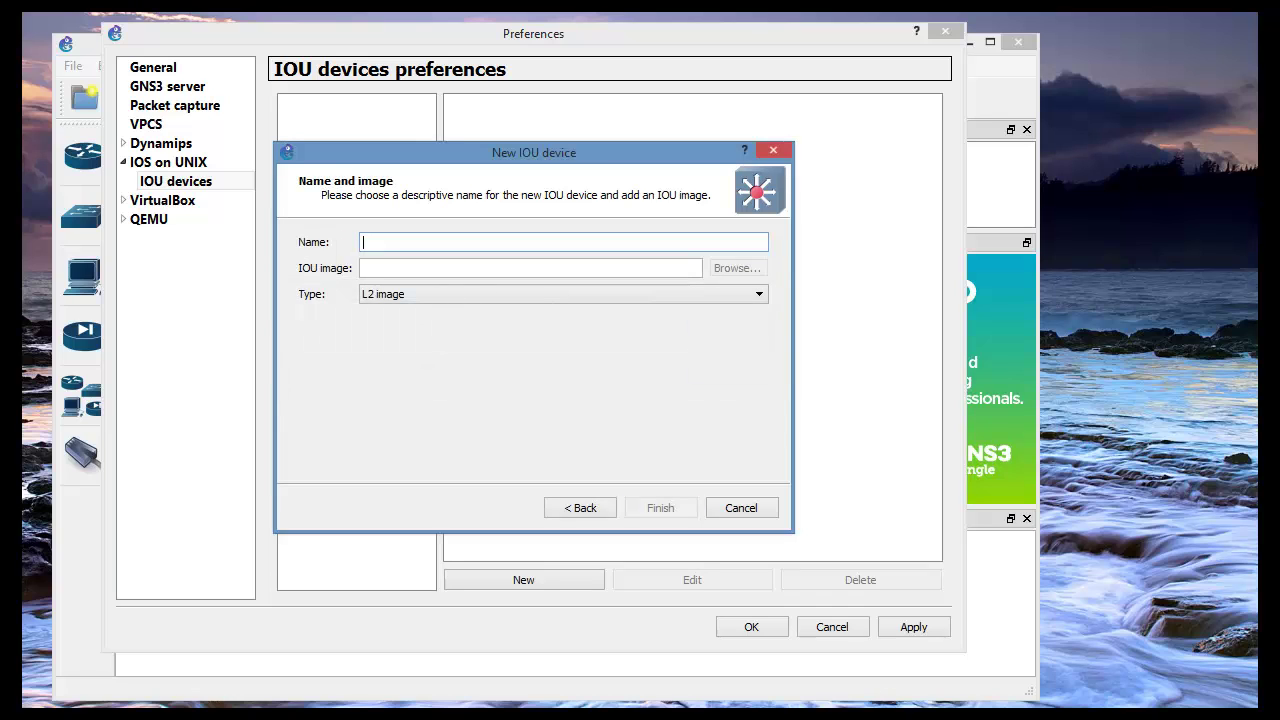
text(TEST)
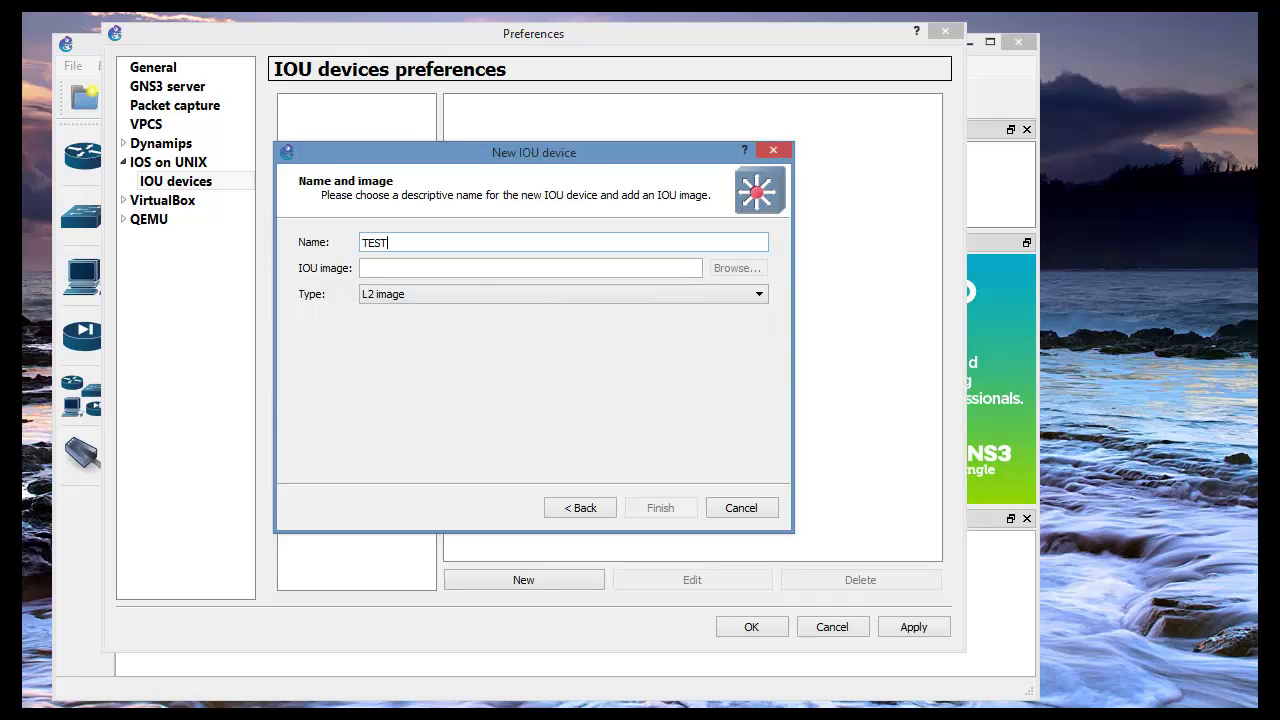
key(BackSpace)
key(BackSpace)
key(BackSpace)
key(BackSpace)
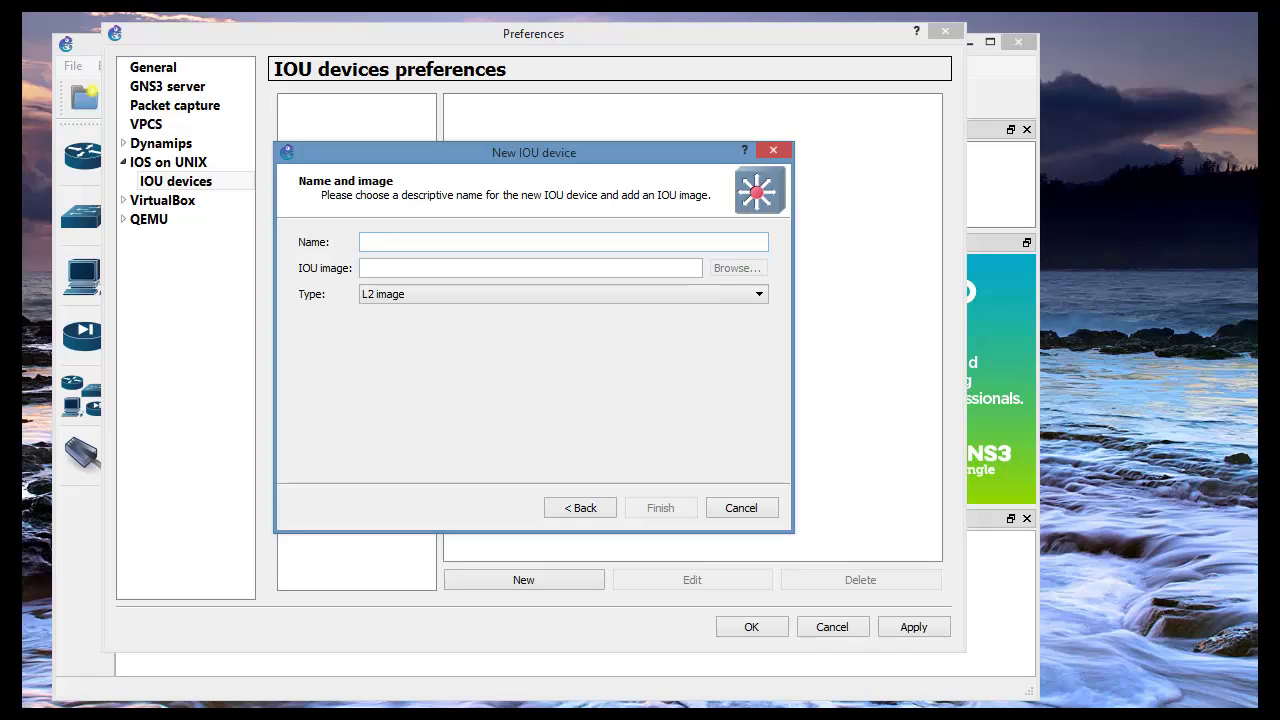
text(TEST)
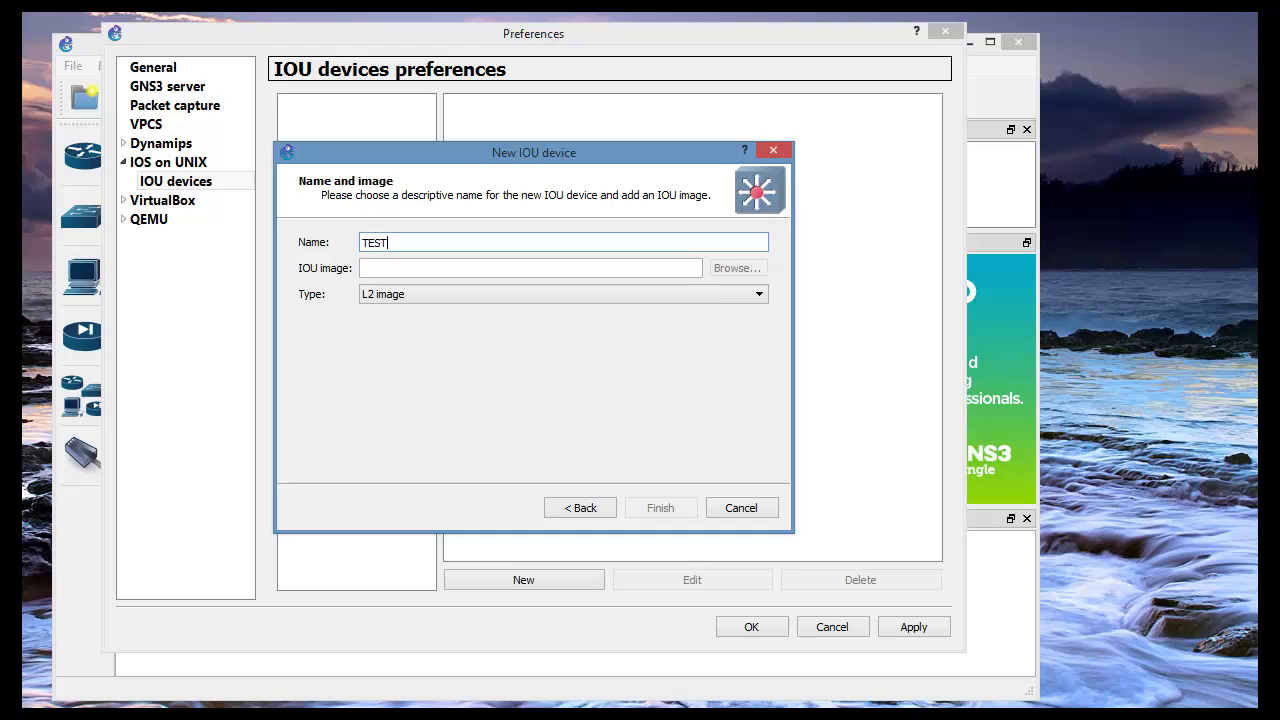
key(alt+Tab)
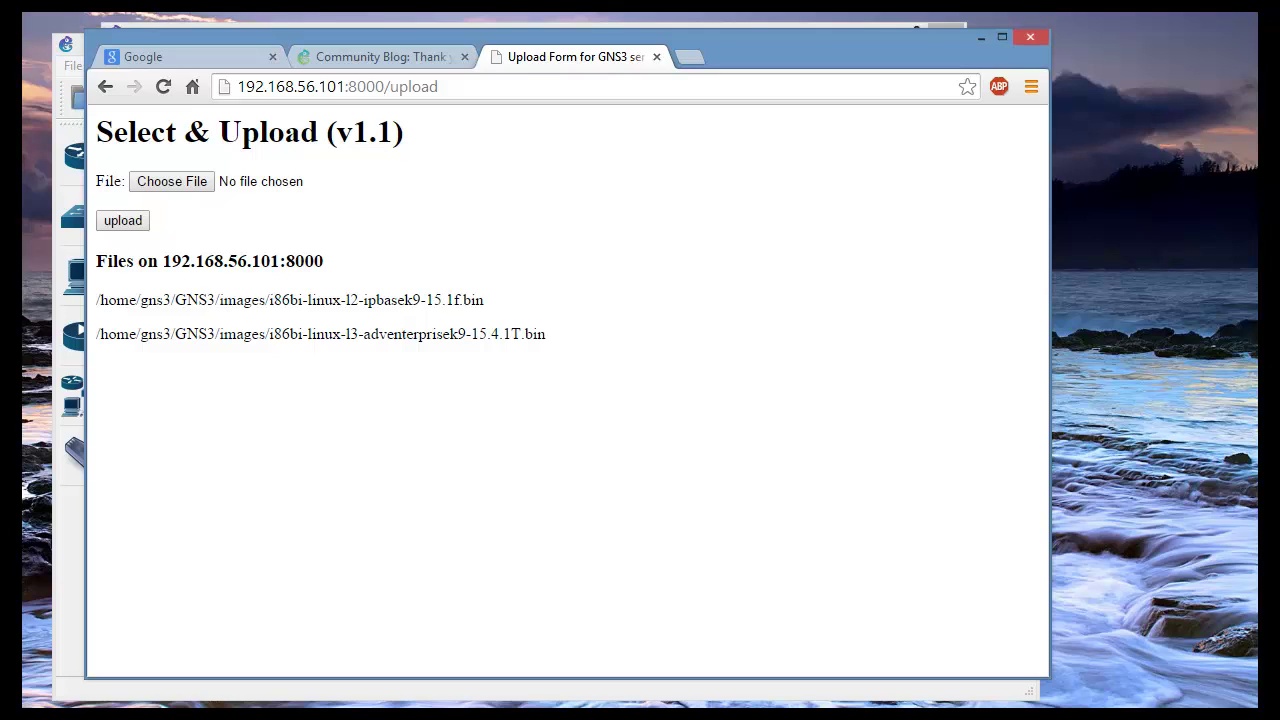
drag(486, 300, 96, 300)
key(ctrl+c)
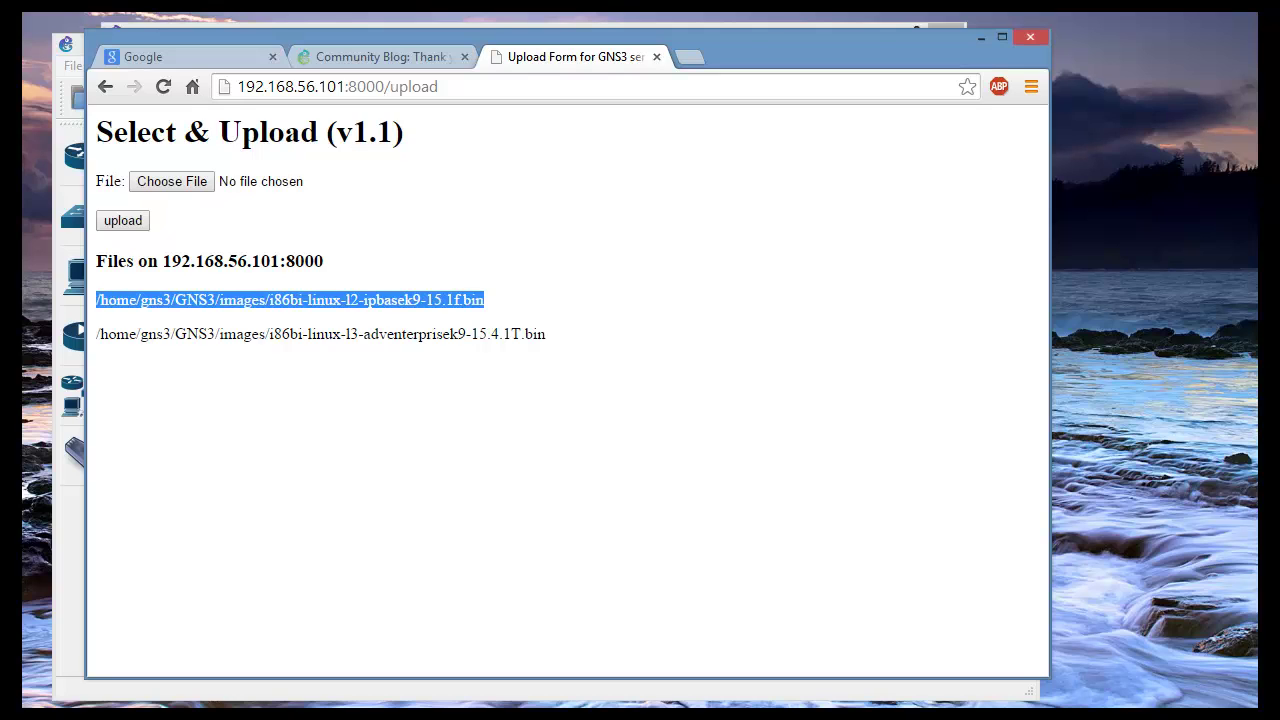
- Paste the L2 image path into TEST's IOU image field, finish it, and launch another wizard
key(alt+Tab)
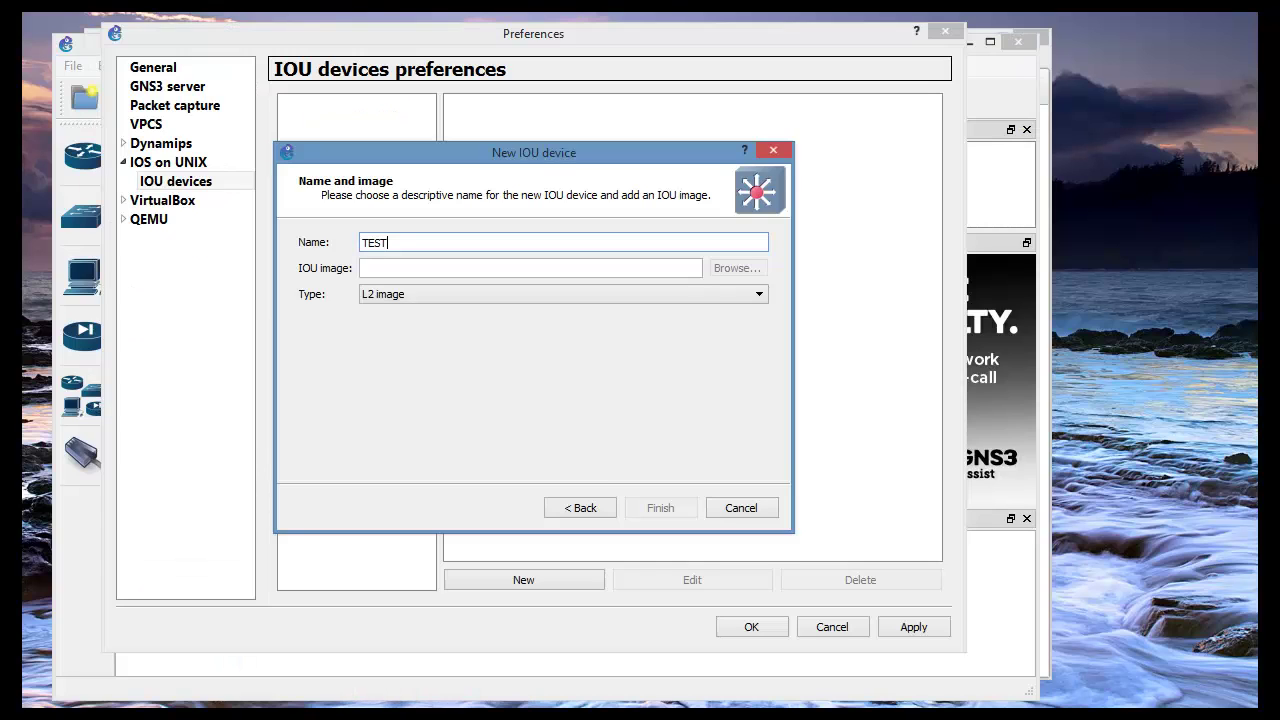
click(530, 268)
key(ctrl+v)
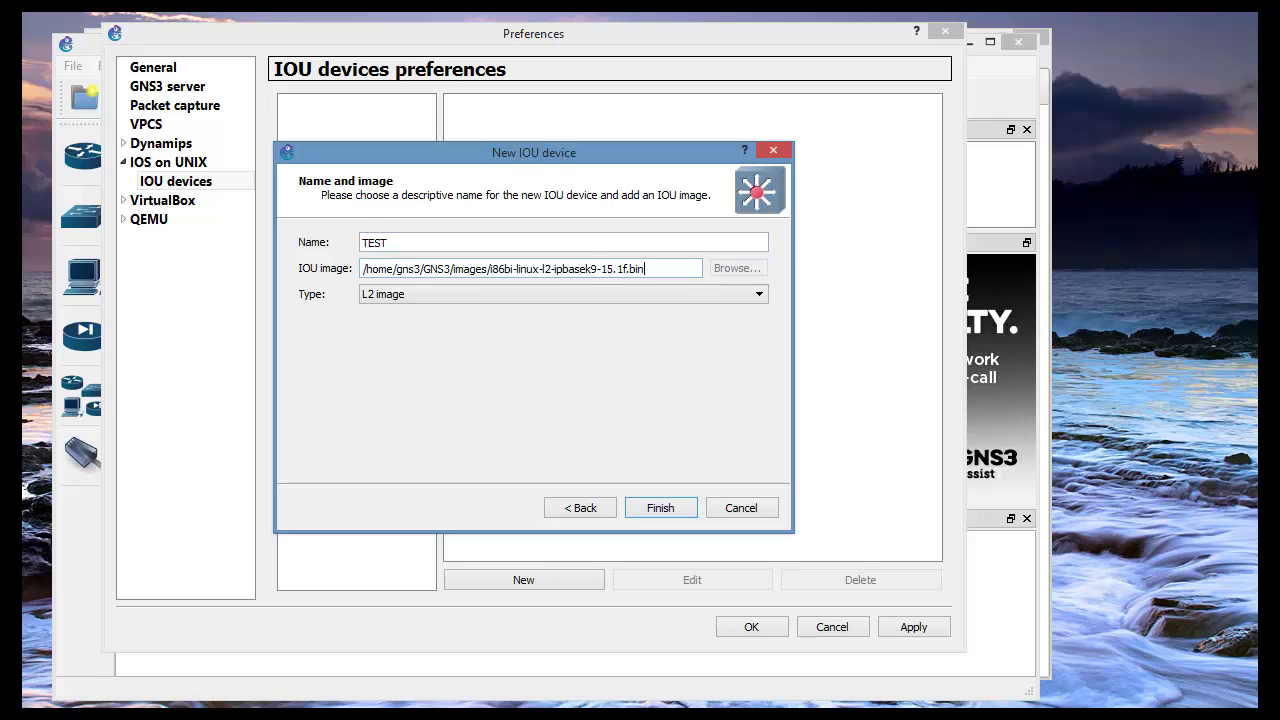
drag(646, 268, 362, 268)
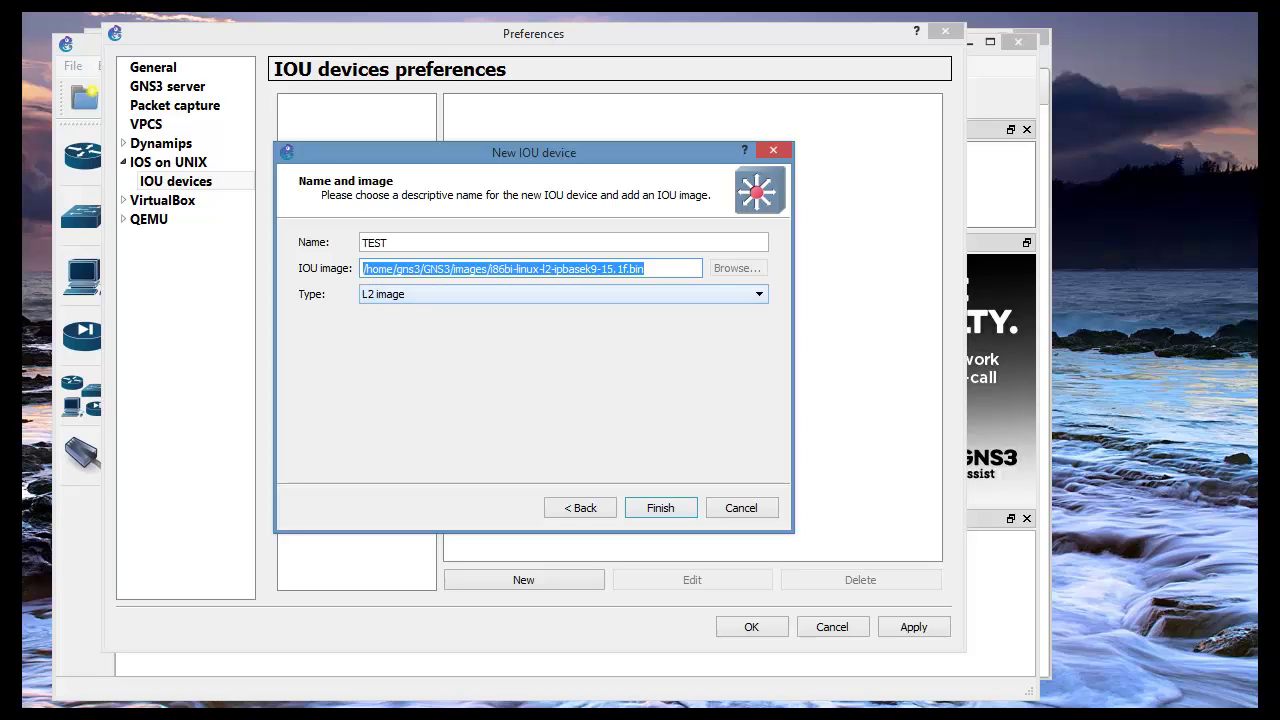
click(660, 507)
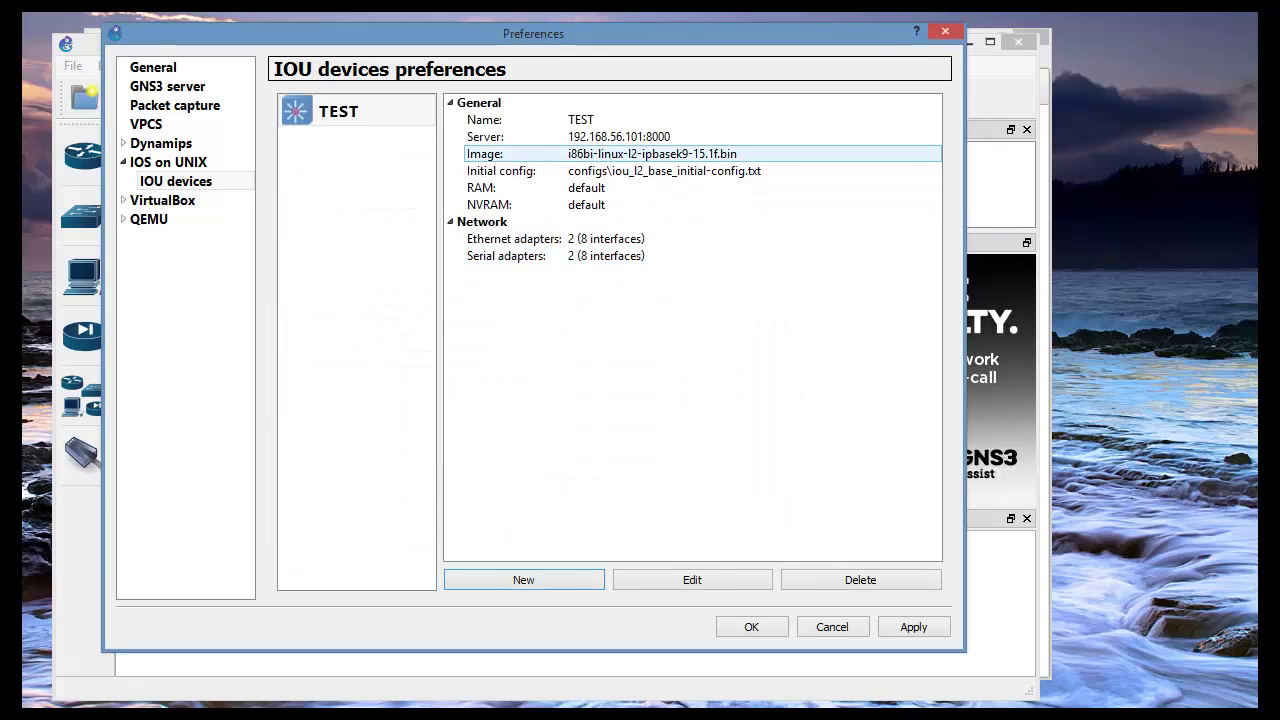
click(524, 579)
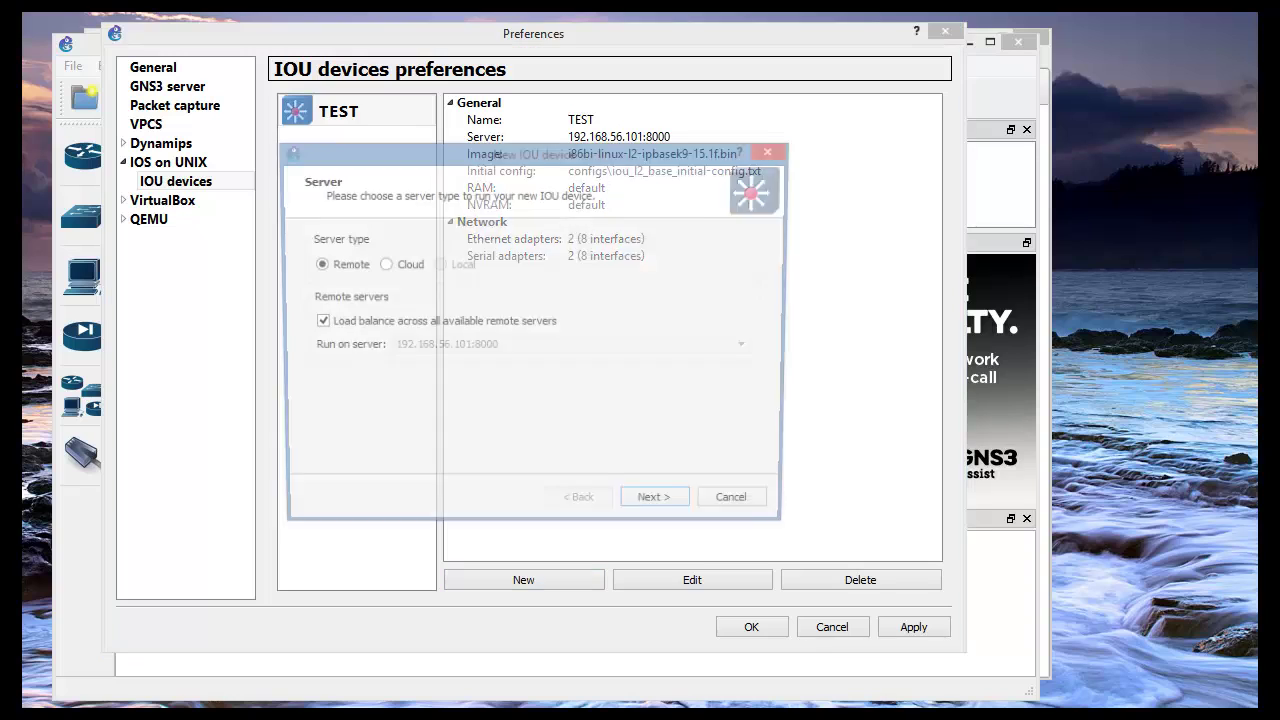
- Name the second remote device TEST2 and select the L3 image path on the upload page
click(660, 507)
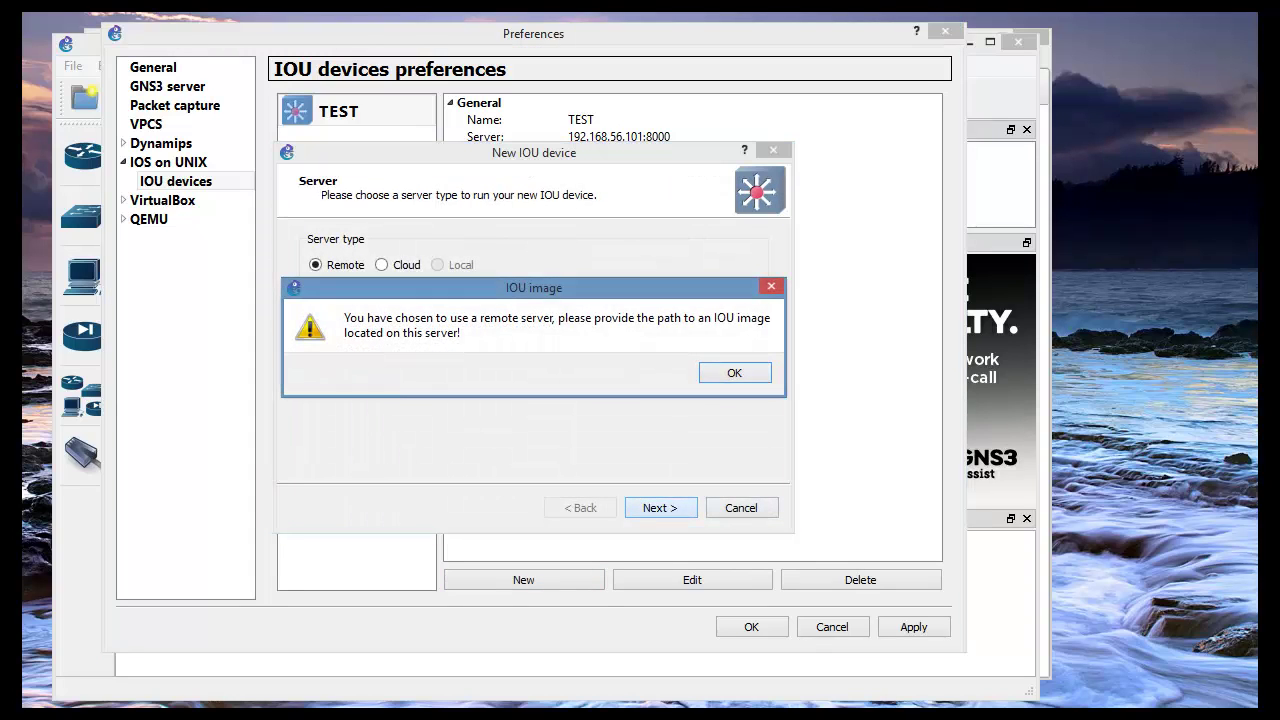
click(734, 372)
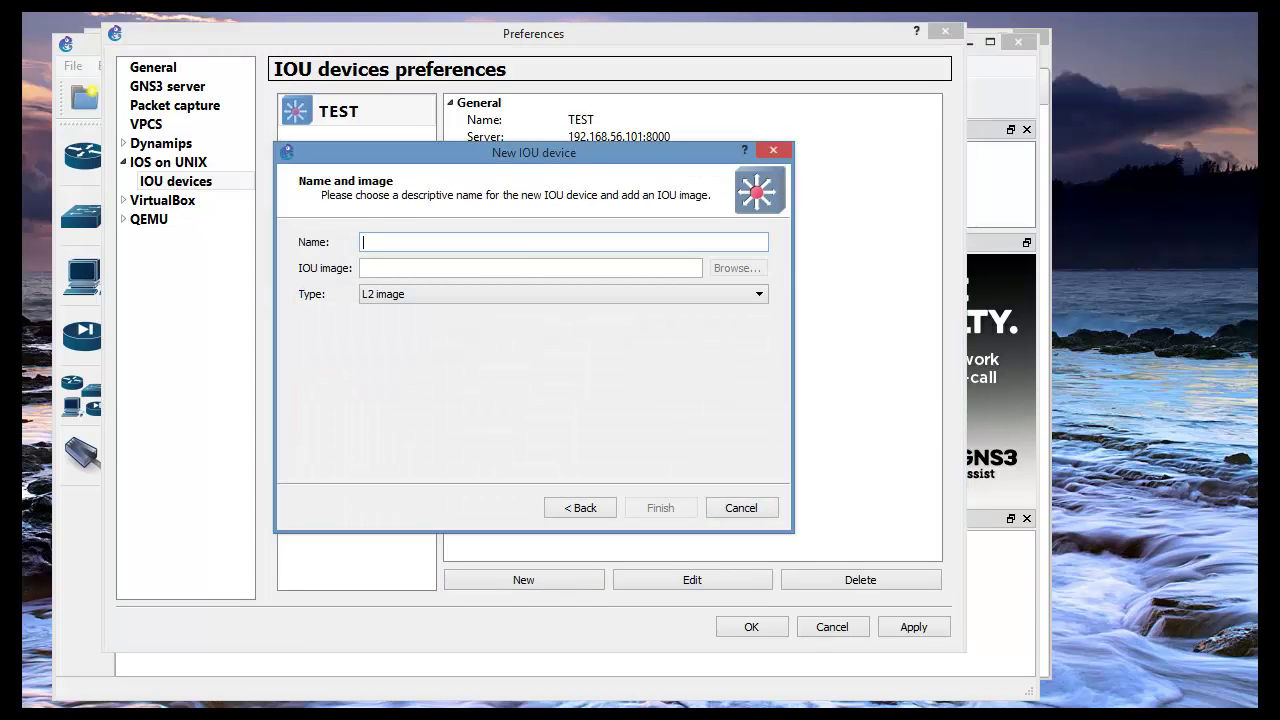
text(TEST2)
click(530, 268)
key(alt+Tab)
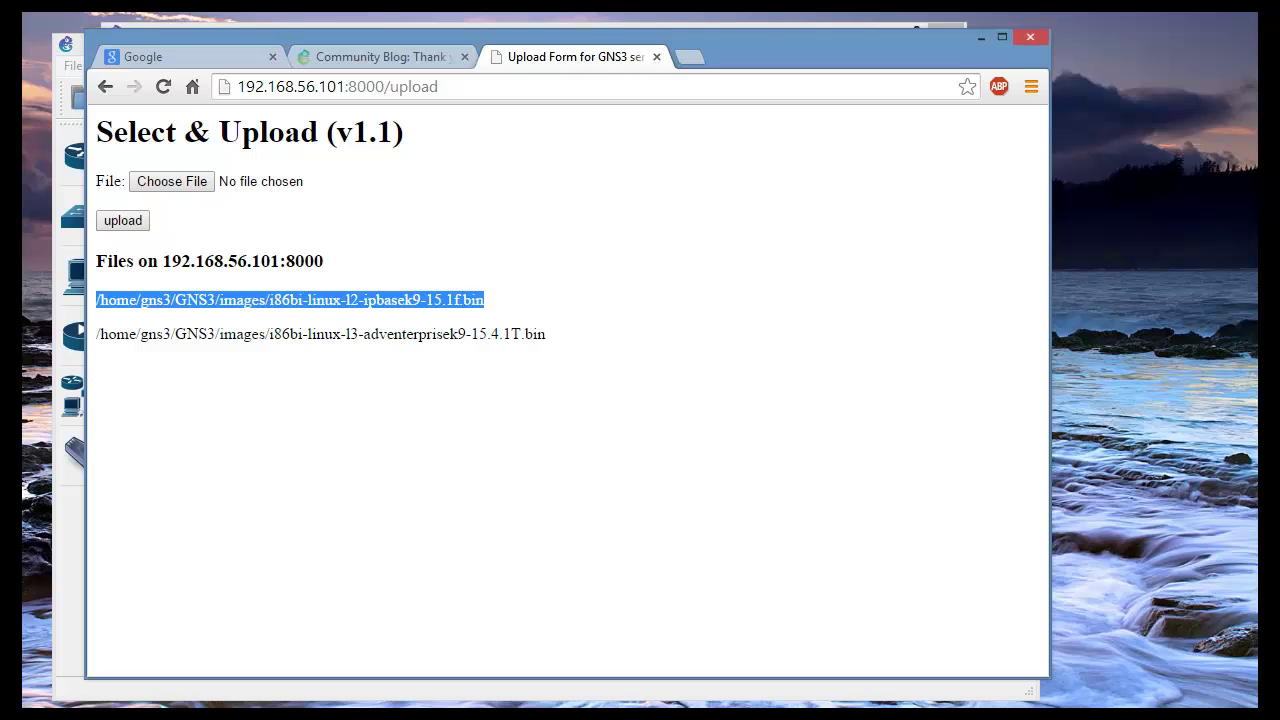
drag(545, 334, 96, 334)
key(ctrl+c)
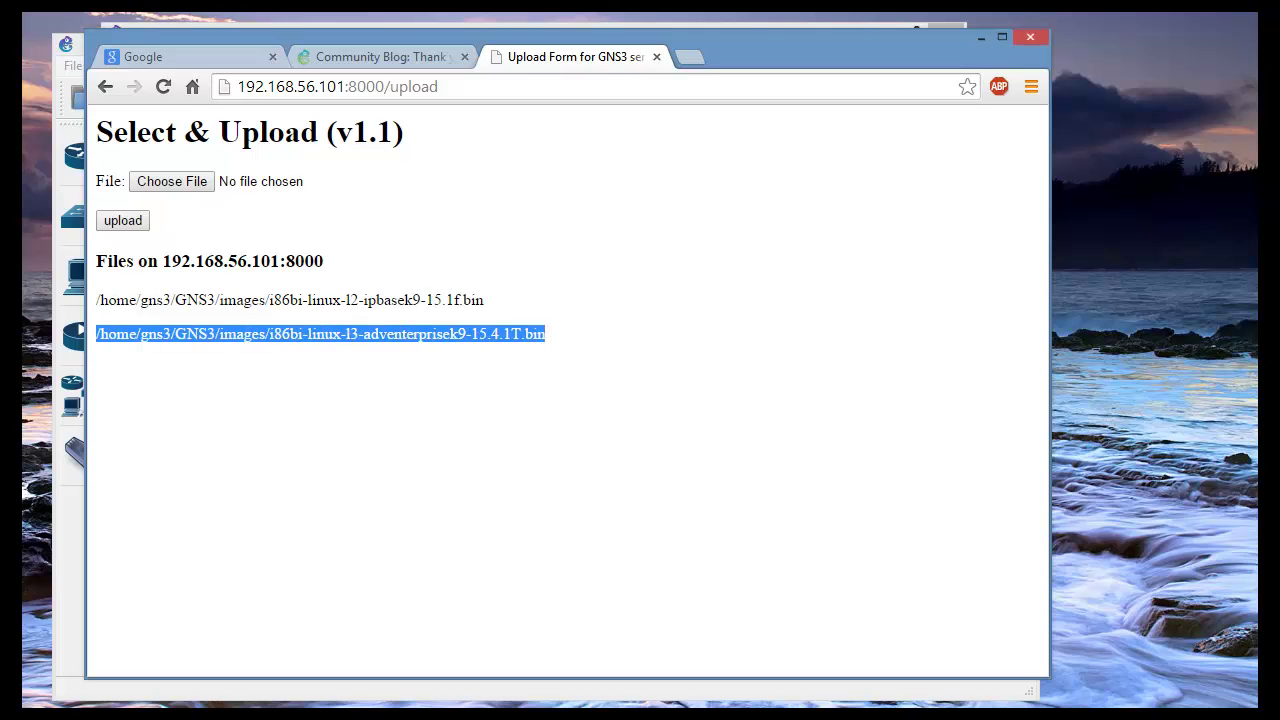
key(alt+Tab)
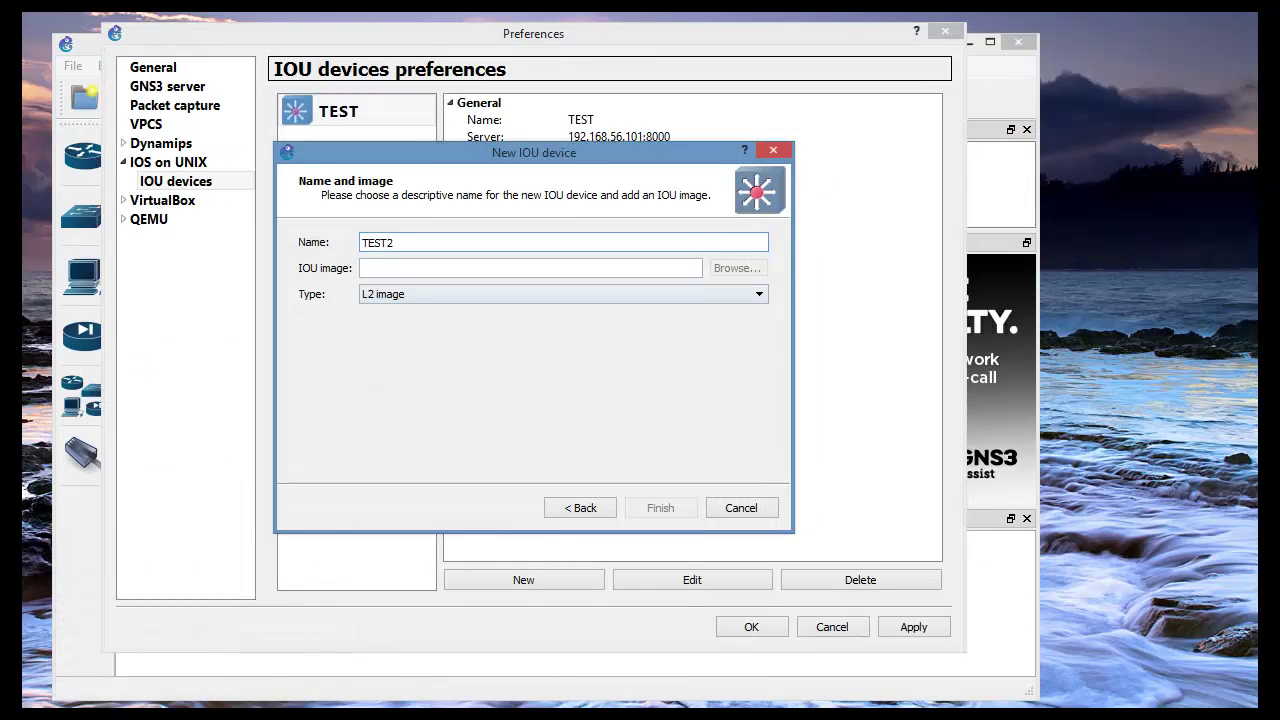
- Paste the L3 image path, set type to L3 image, and finish TEST2
key(Tab)
key(ctrl+v)
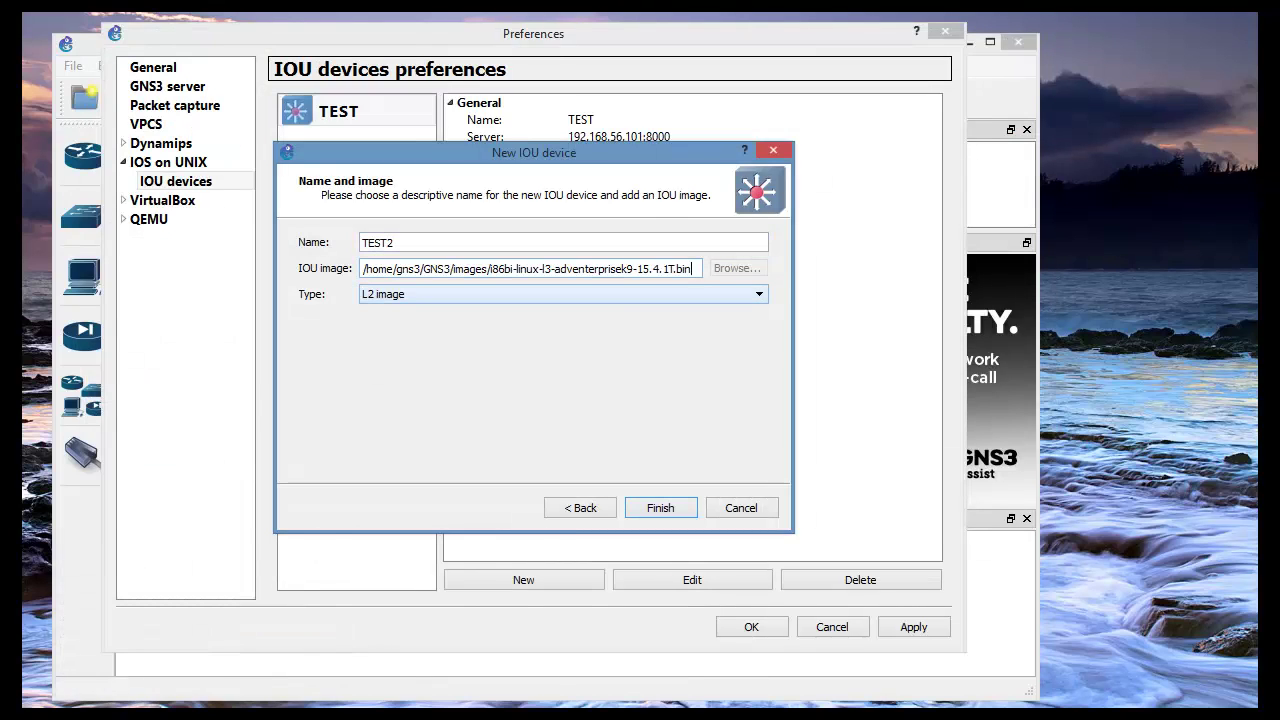
click(563, 294)
click(400, 323)
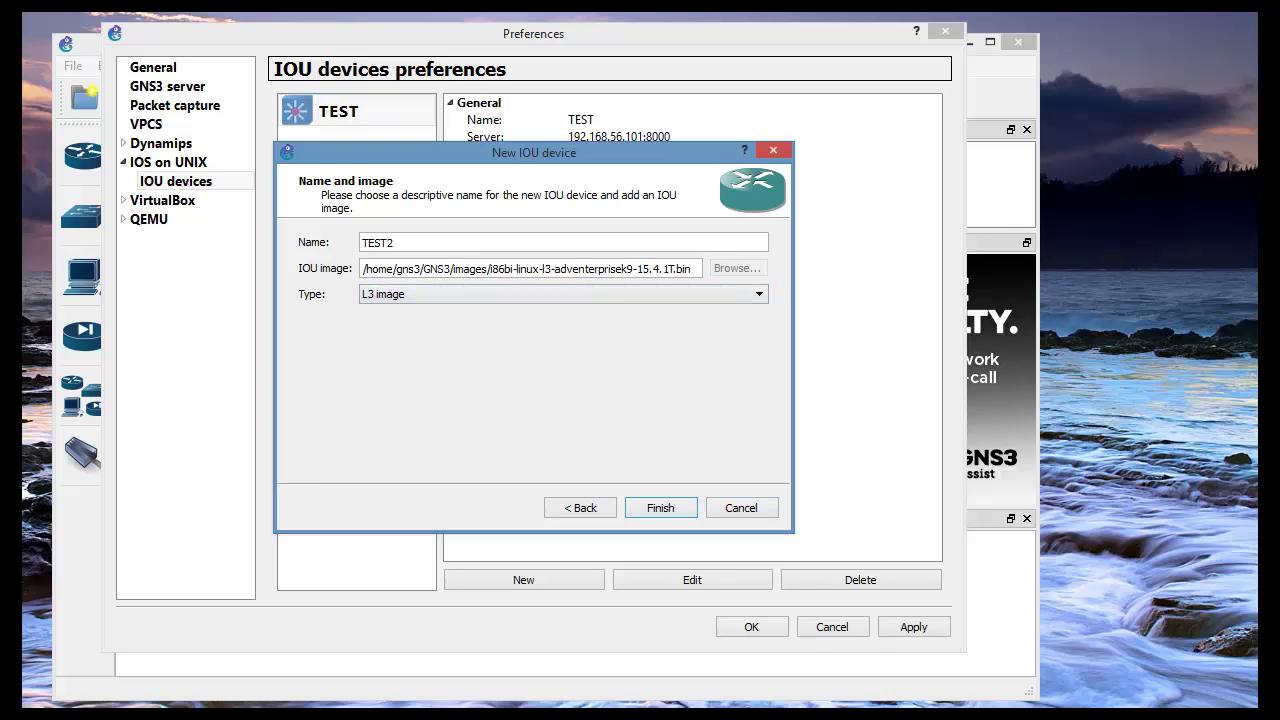
key(Return)
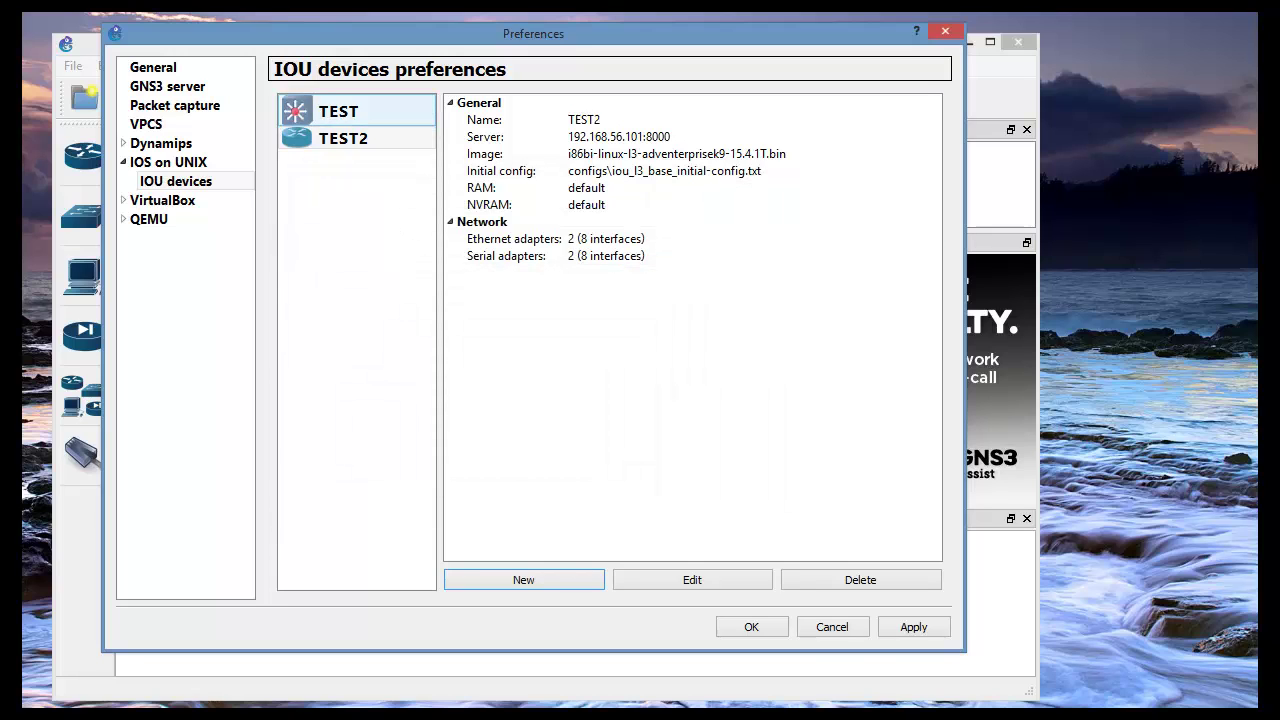
- Review the TEST and TEST2 entries and close Preferences
click(338, 111)
click(343, 138)
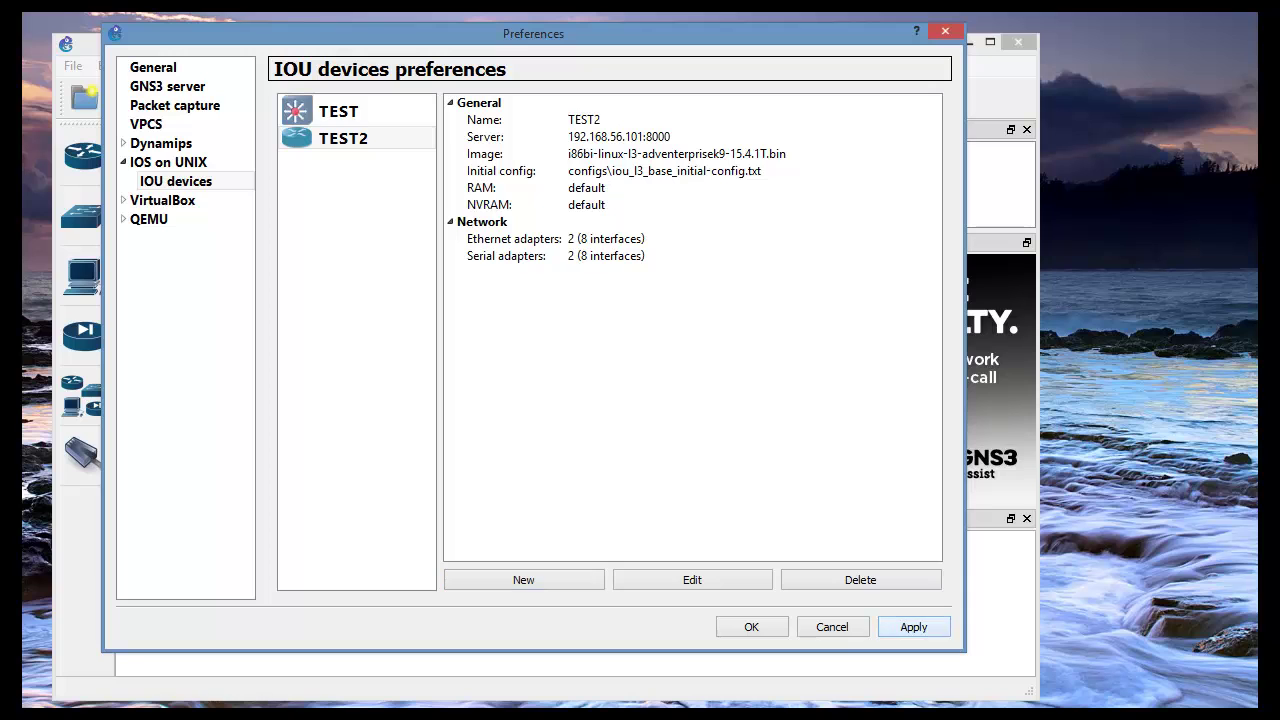
key(Return)
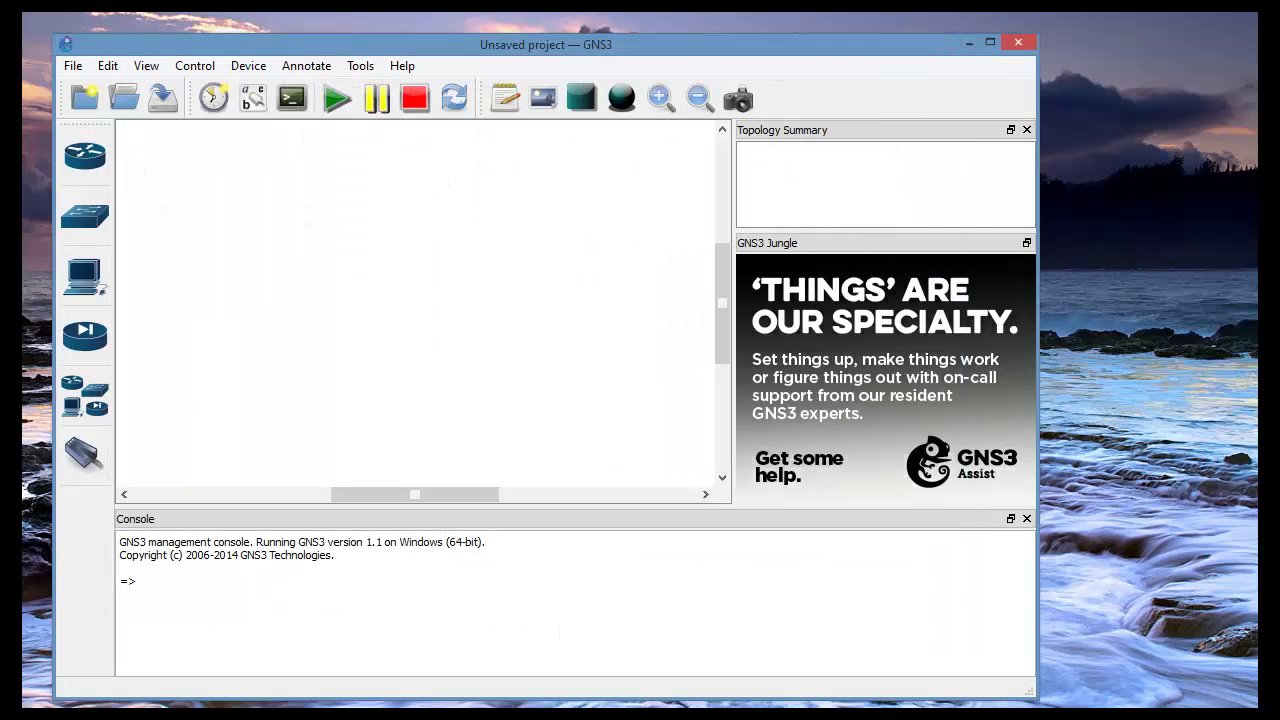
- Drag TEST and TEST2 from All devices onto the canvas as IOU1 and IOU2
click(123, 153)
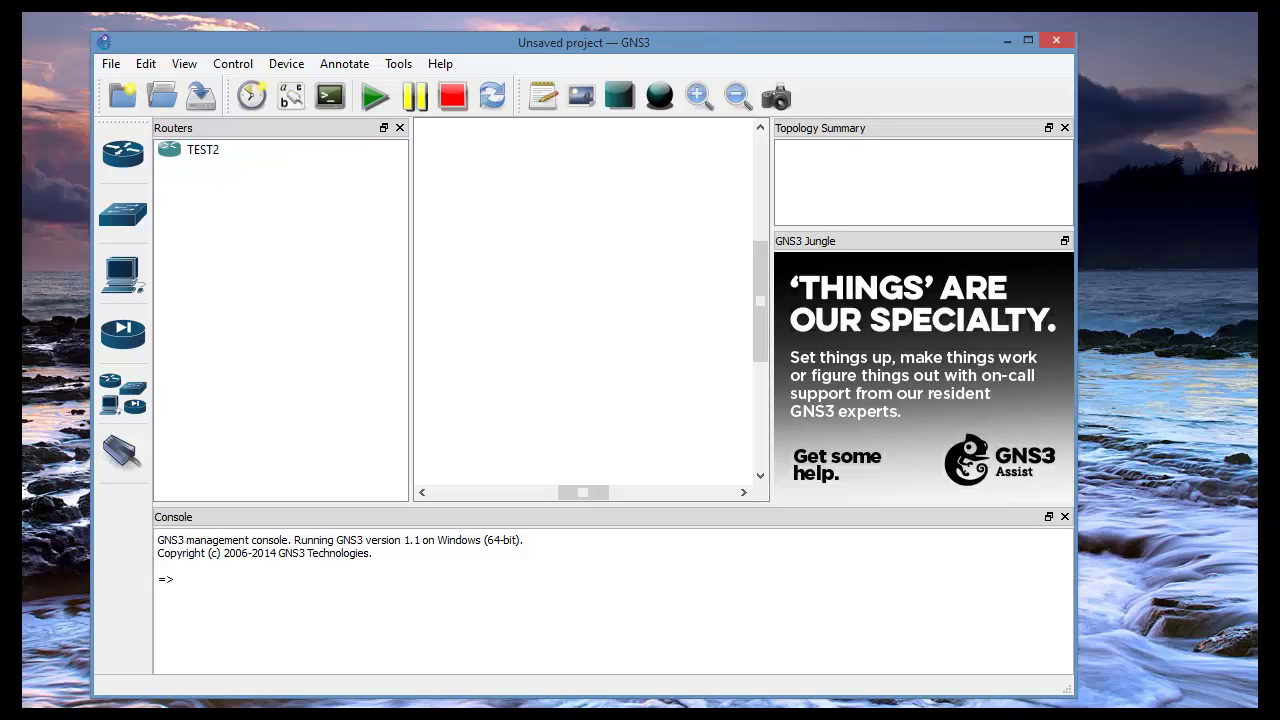
click(123, 395)
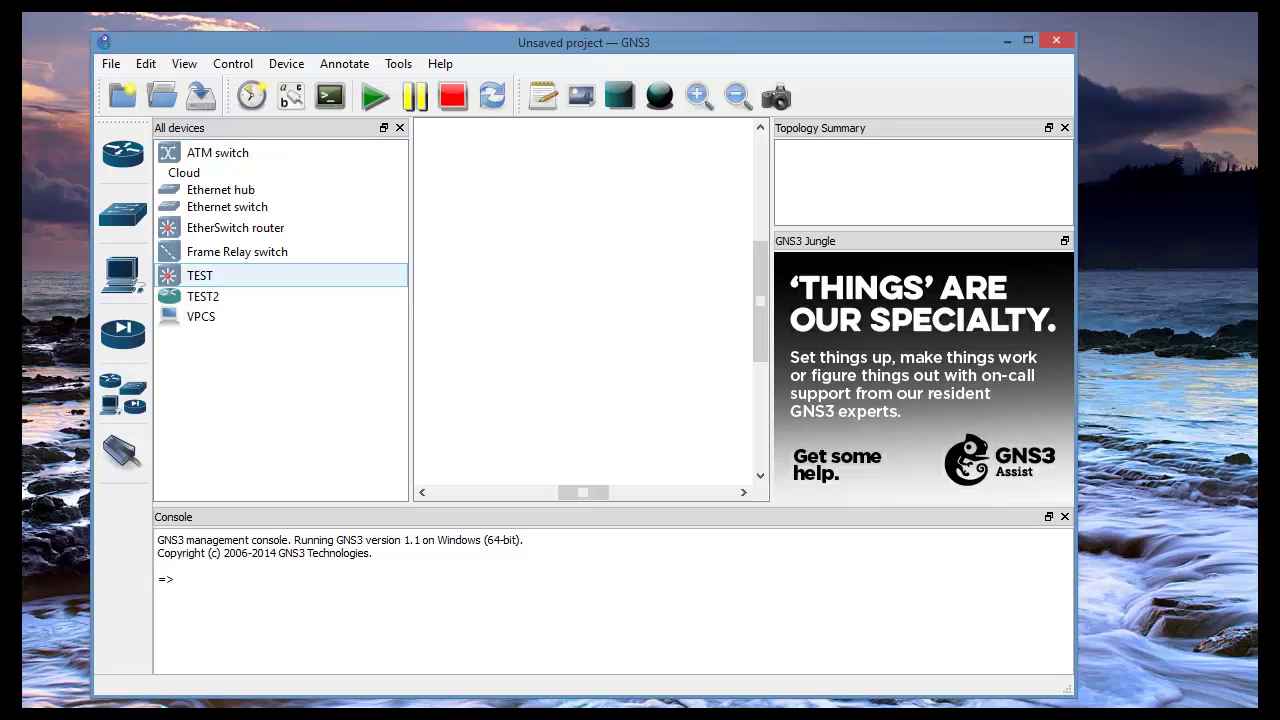
drag(200, 275, 574, 224)
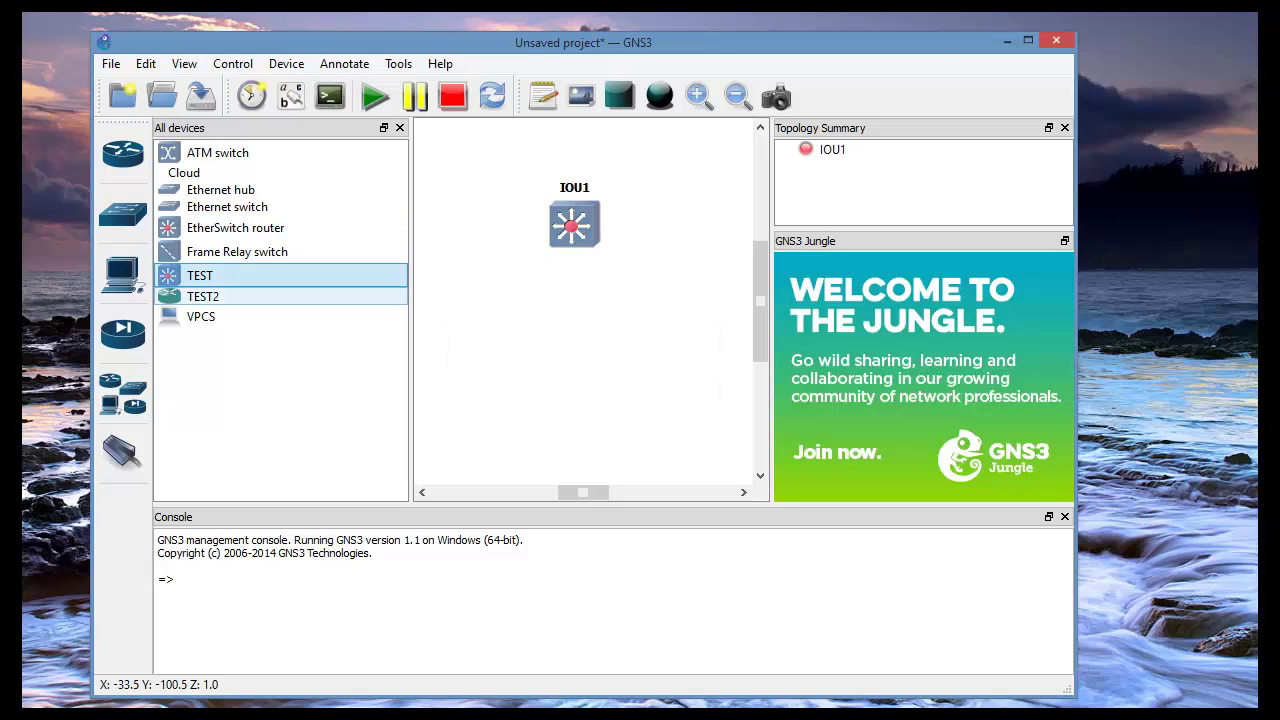
drag(202, 296, 540, 308)
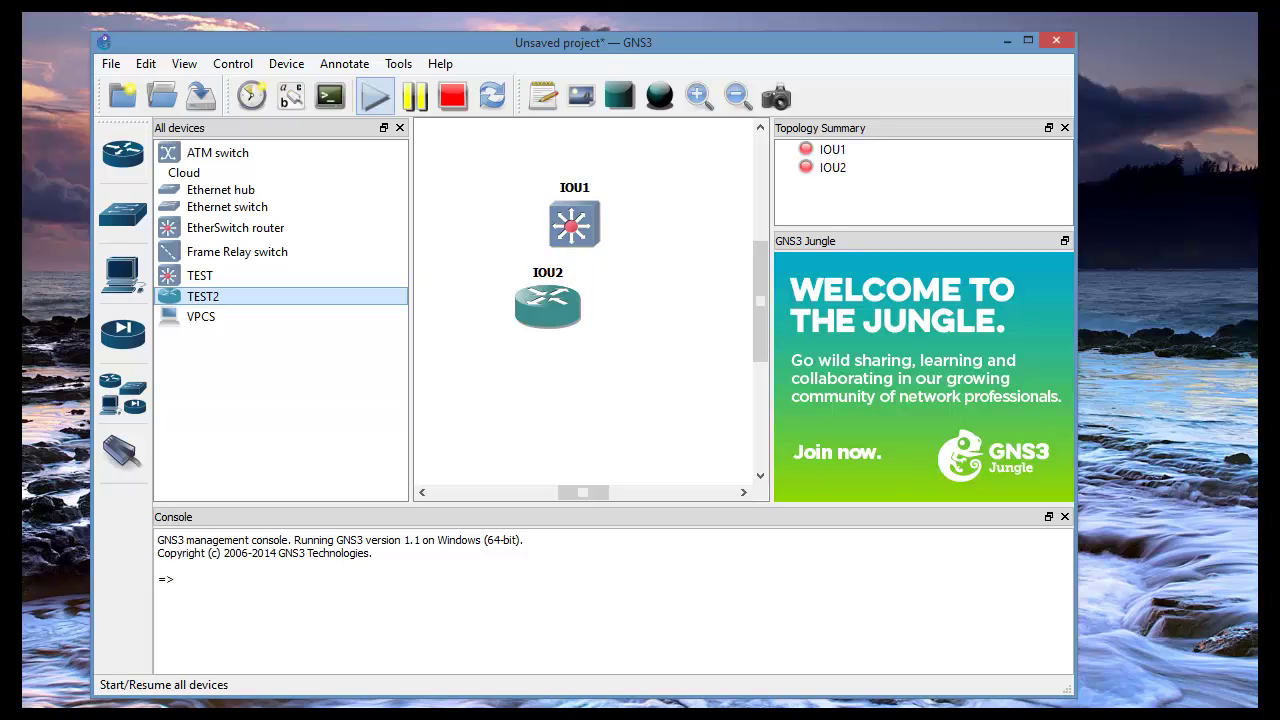
- Start all devices and arrange IOU2 to the right of IOU1
click(399, 128)
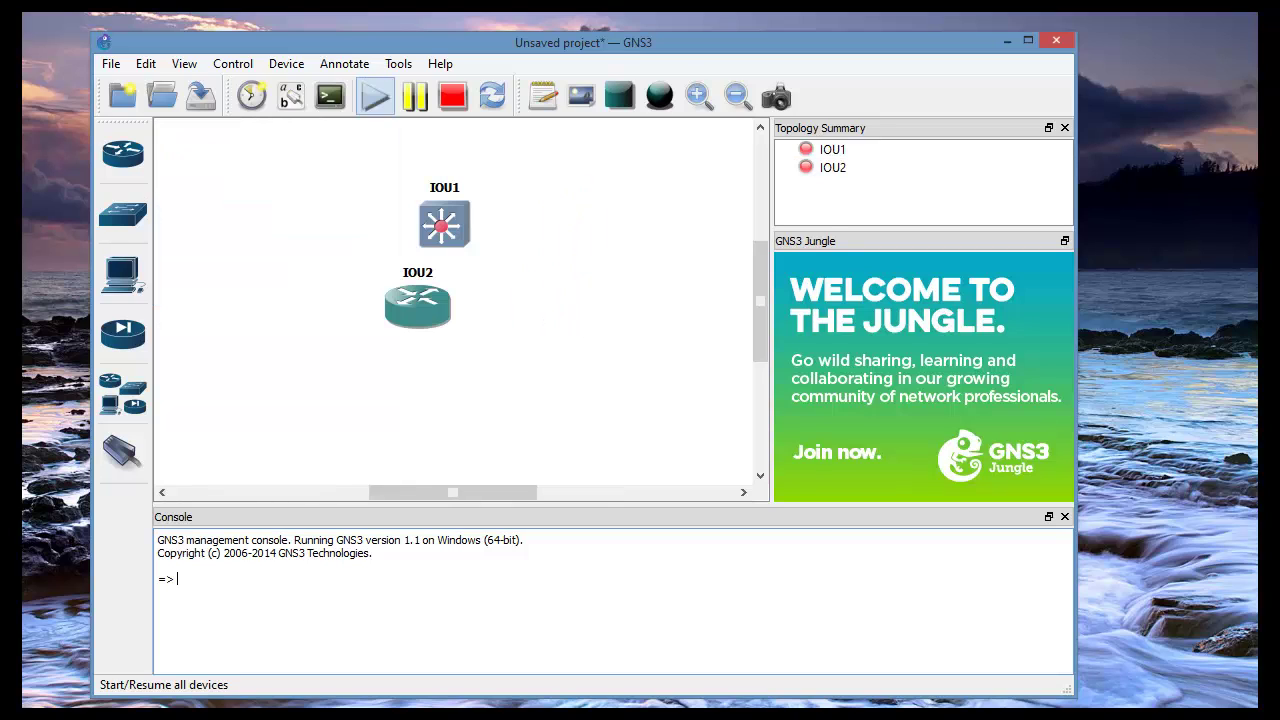
click(375, 96)
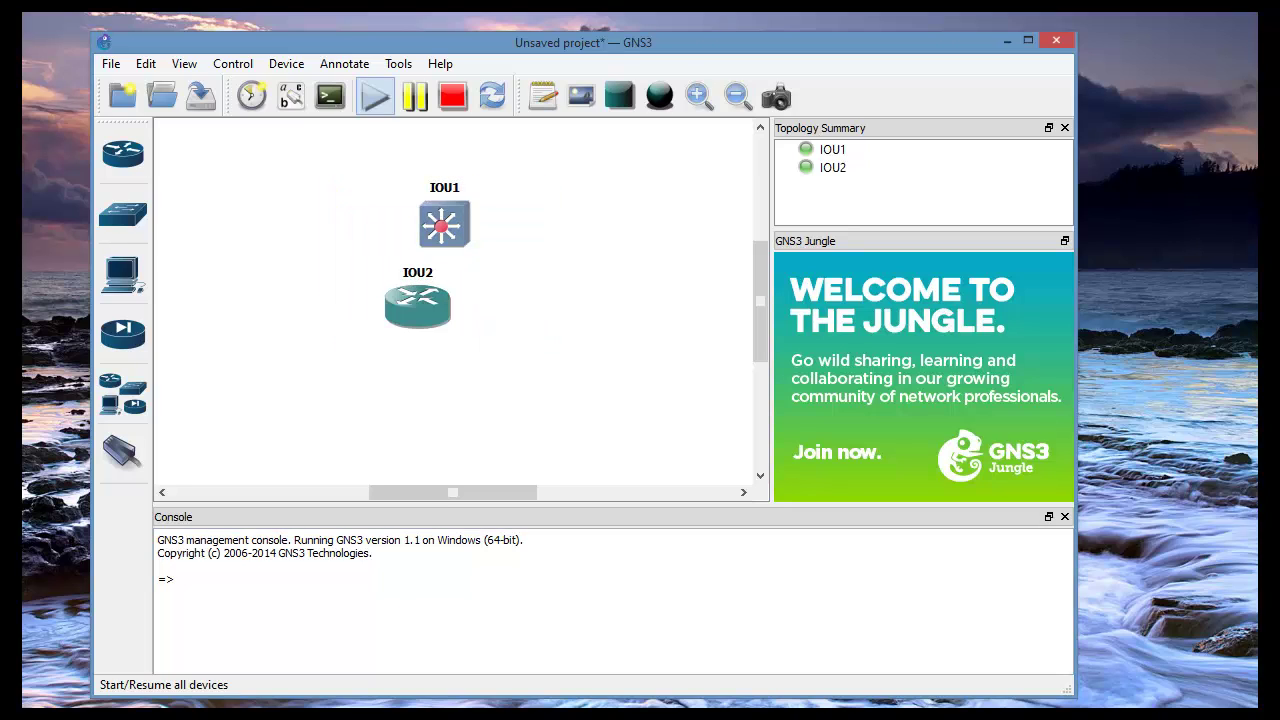
drag(444, 225, 307, 210)
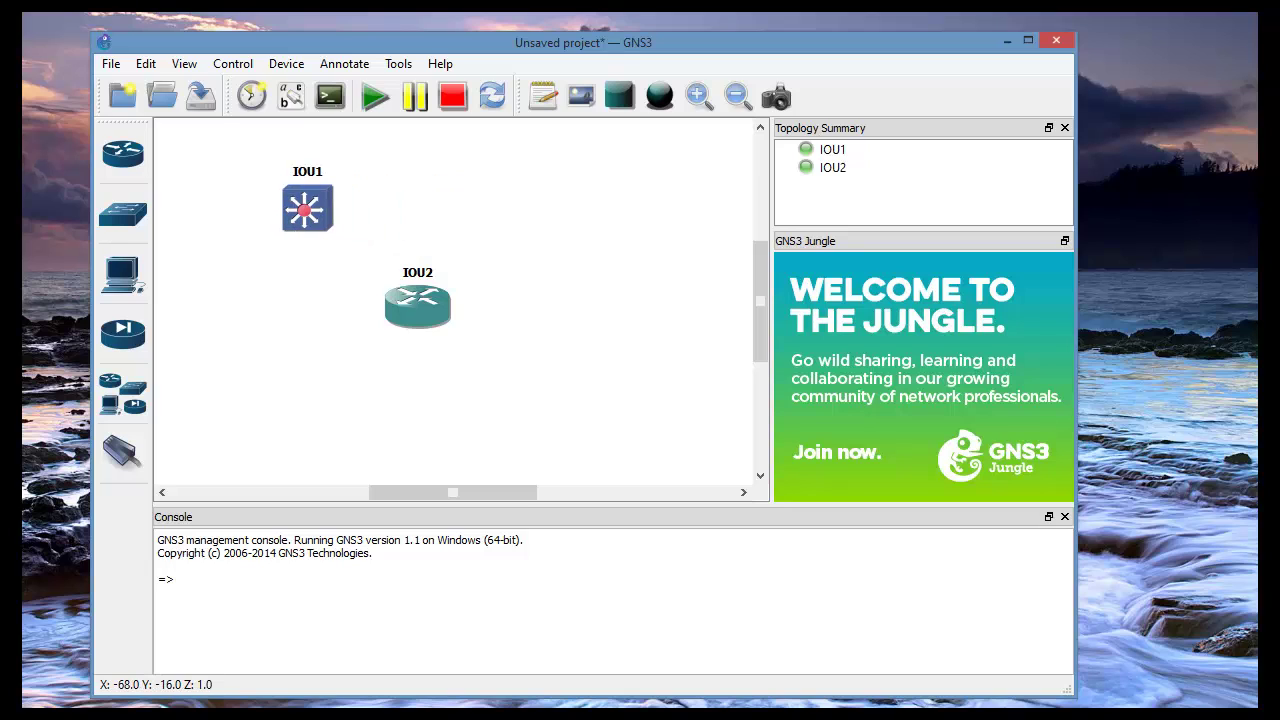
drag(418, 305, 507, 238)
- Open a console on IOU1 and wake its prompt
right_click(302, 197)
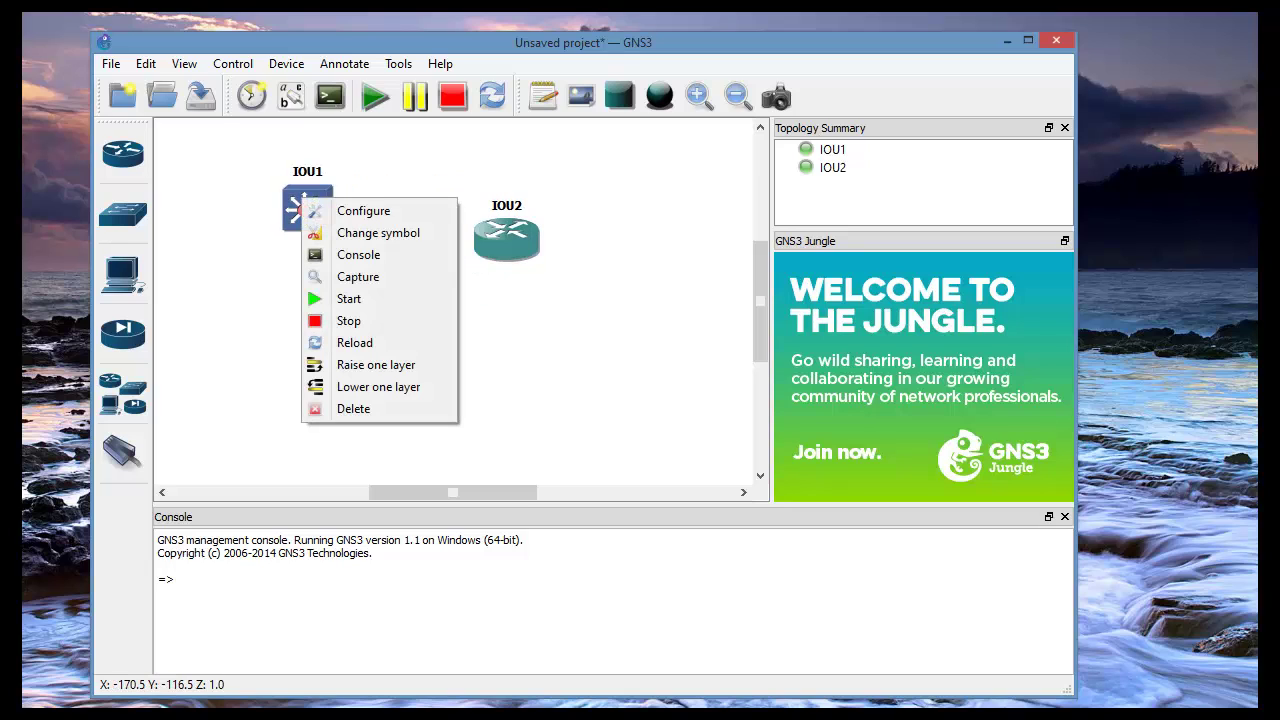
click(363, 254)
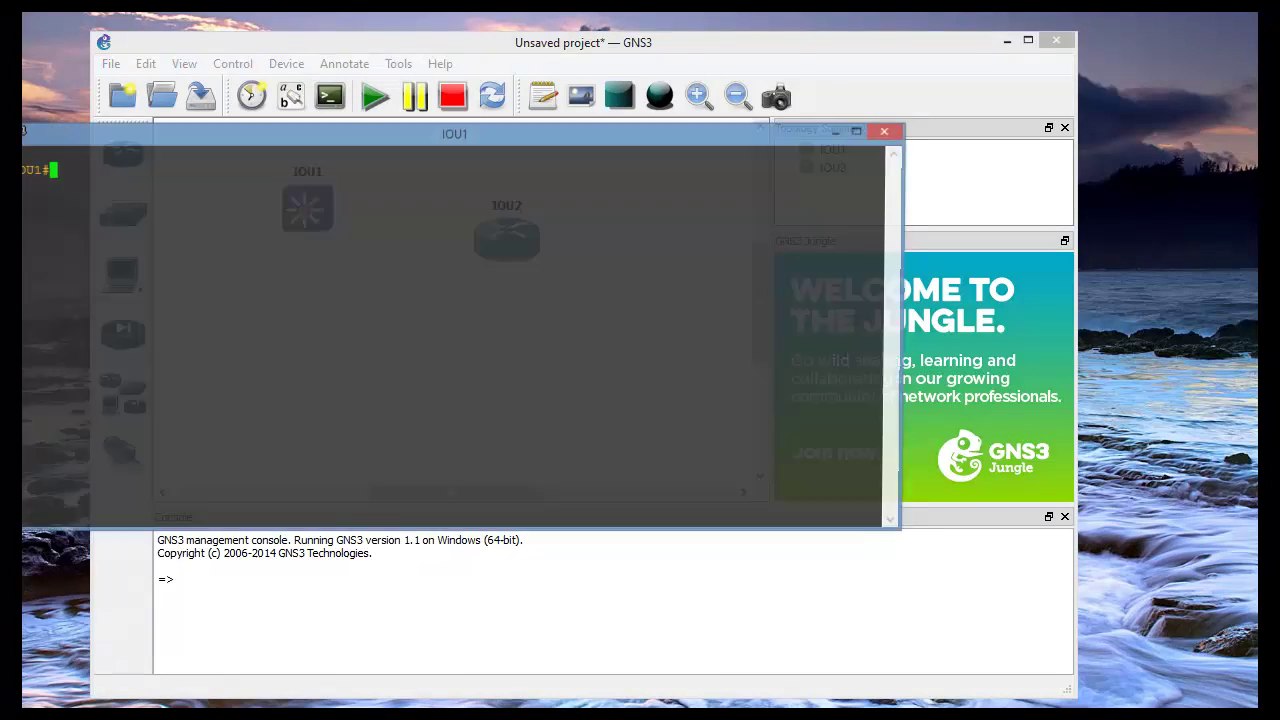
key(Return)
key(Return)
key(Return)
key(Return)
key(Return)
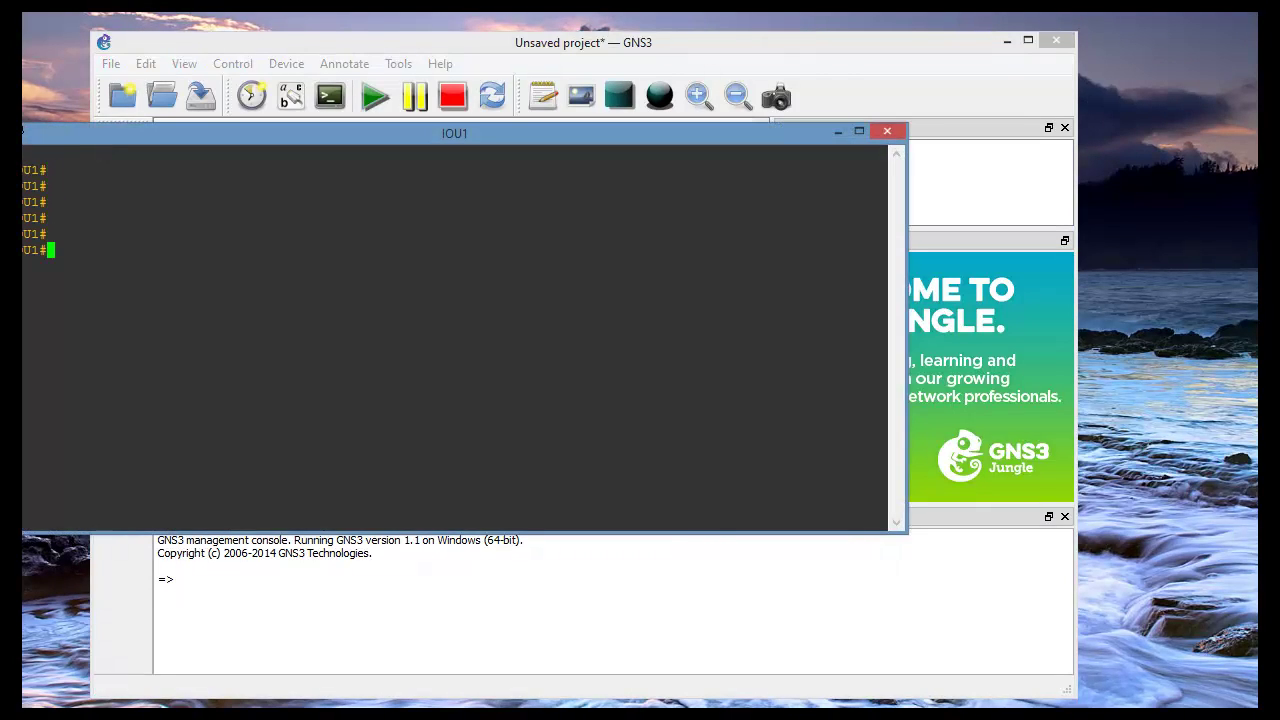
drag(20, 130, 151, 209)
key(alt+Tab)
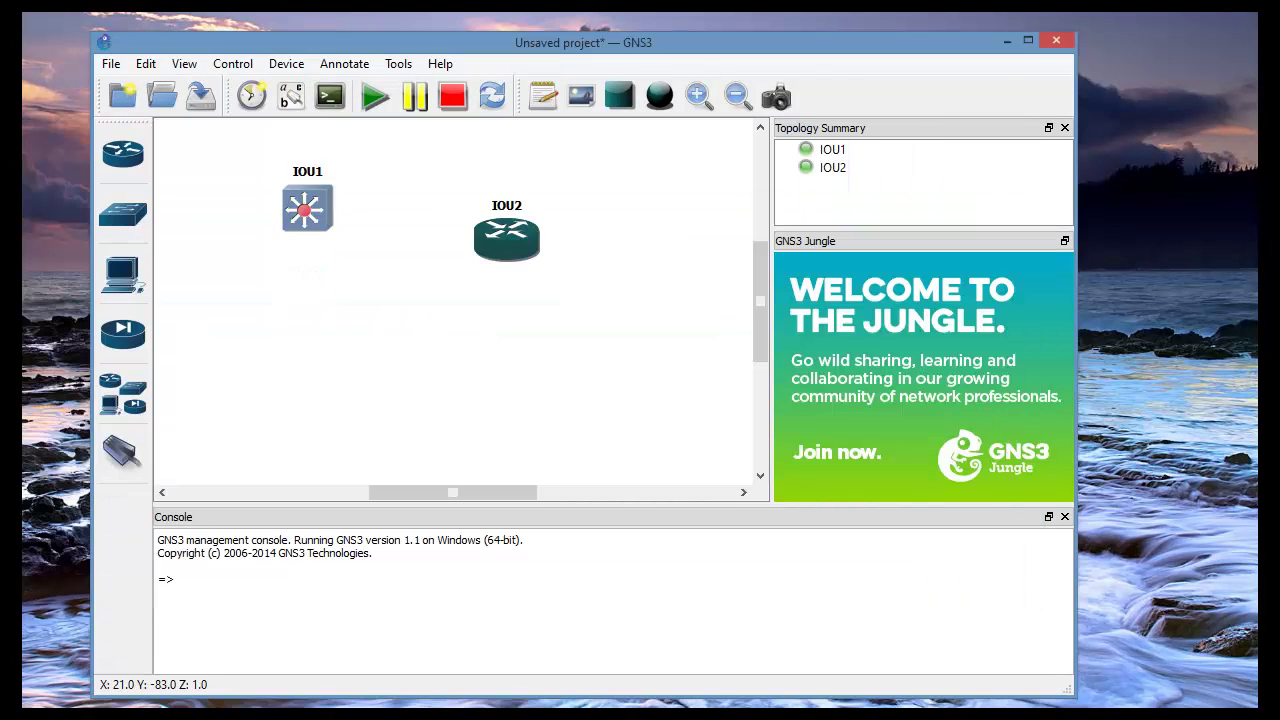
- Open a console on IOU2, wake its prompt, and return to the topology
right_click(500, 238)
click(543, 294)
key(Return)
key(Return)
key(Return)
key(Return)
key(Return)
key(Return)
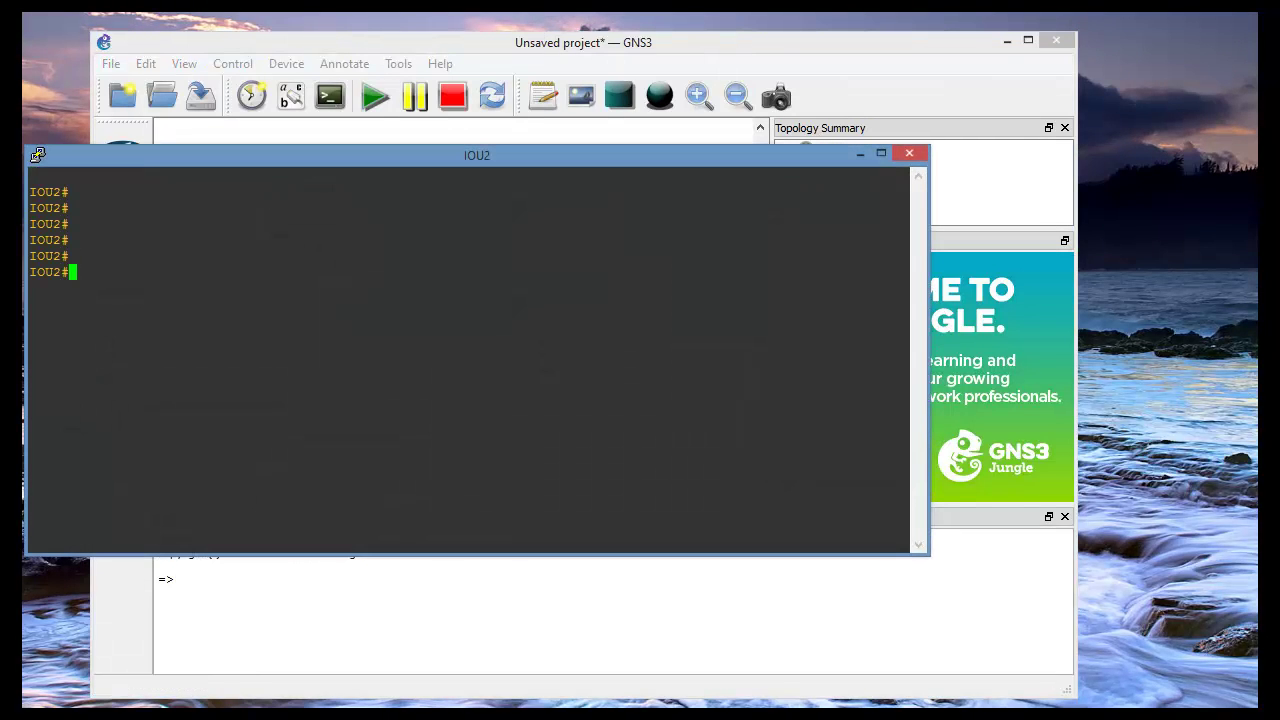
drag(37, 154, 143, 236)
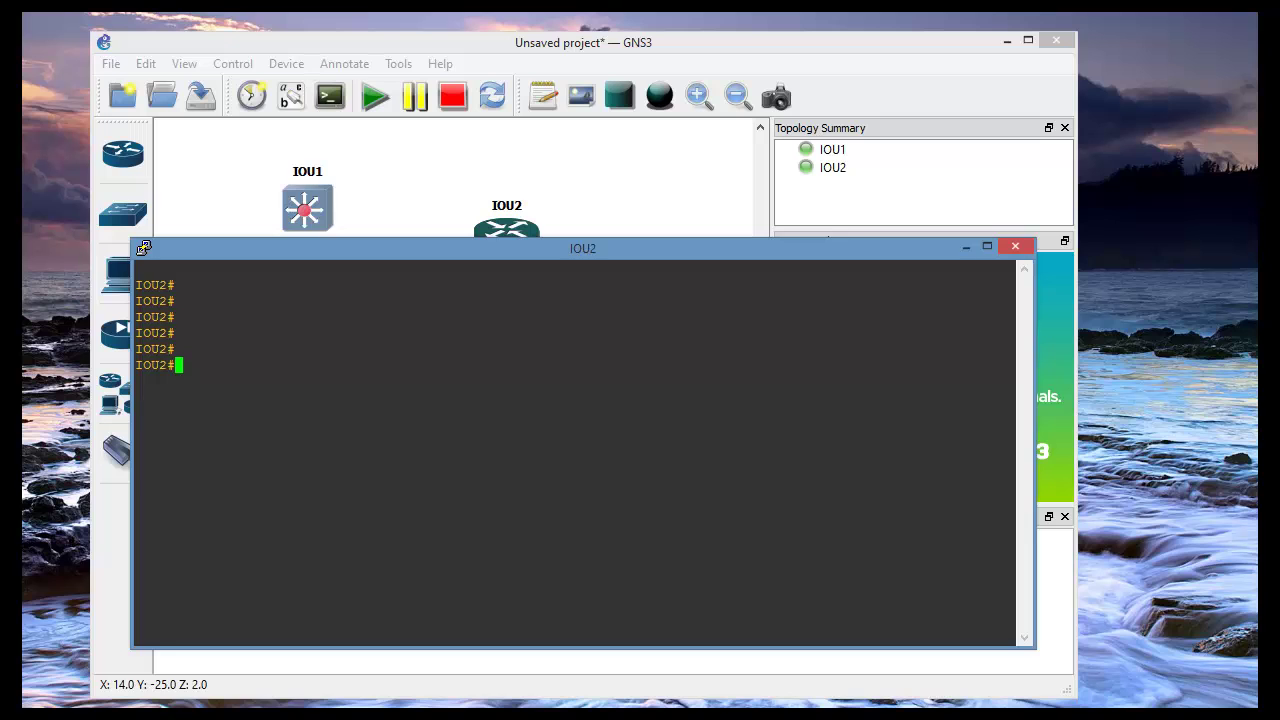
click(506, 228)
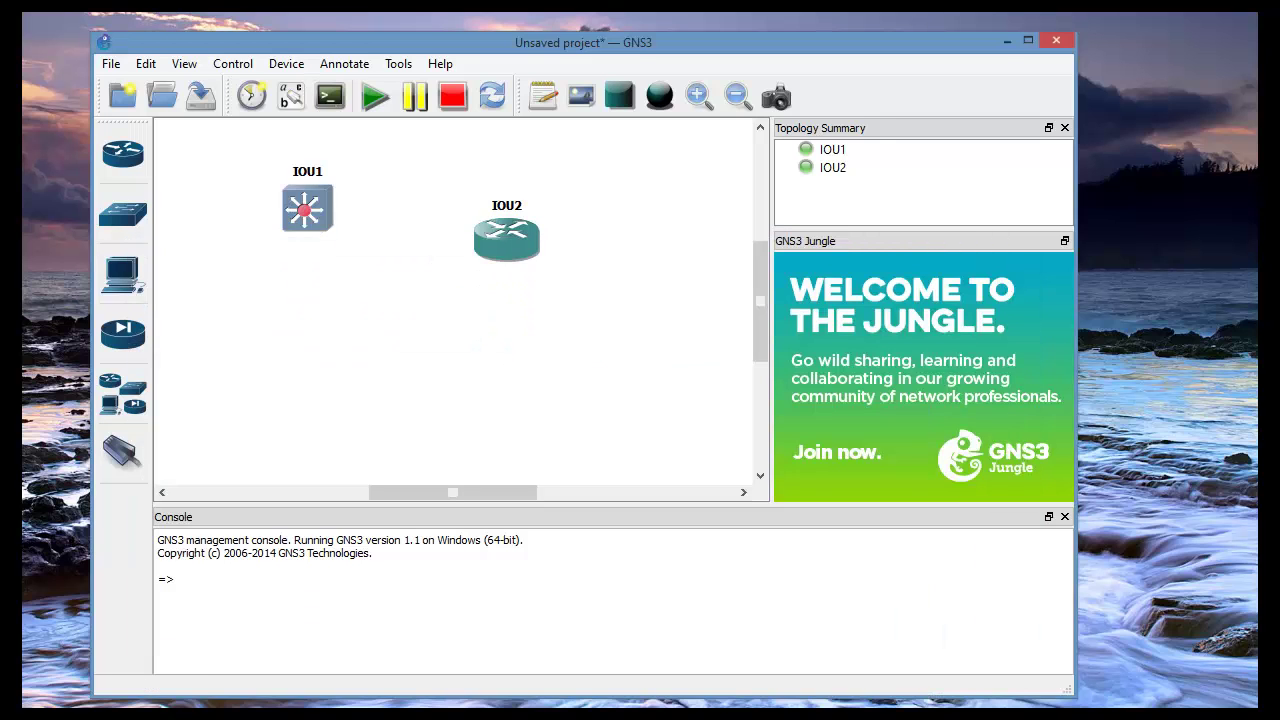